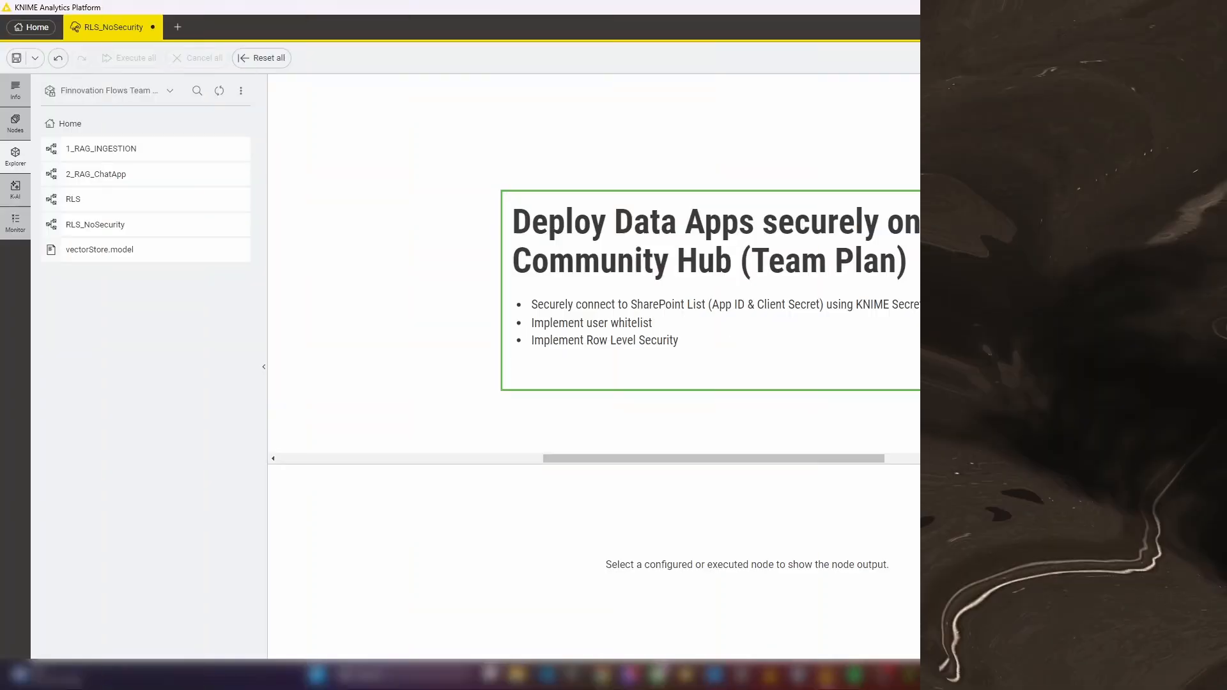
Open the interactive view of the Sales Dashboard component and look over its filters and charts.
scroll(1224, 313, "down", 3)
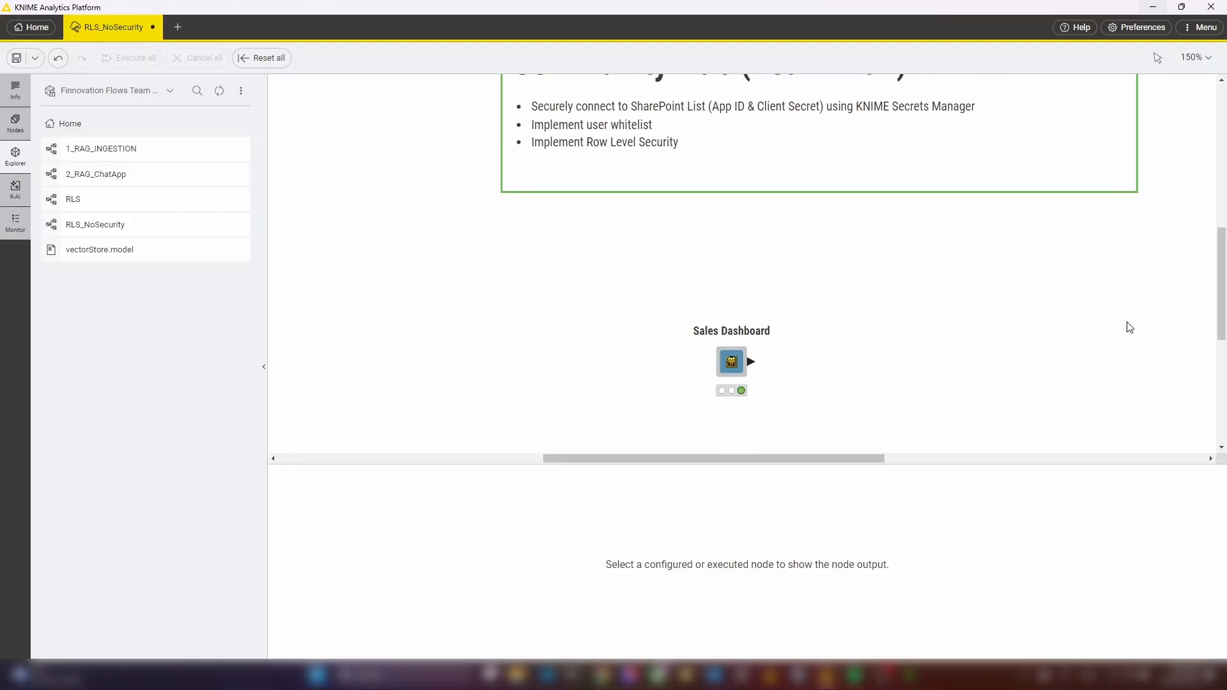
left_click(732, 362)
left_click(779, 310)
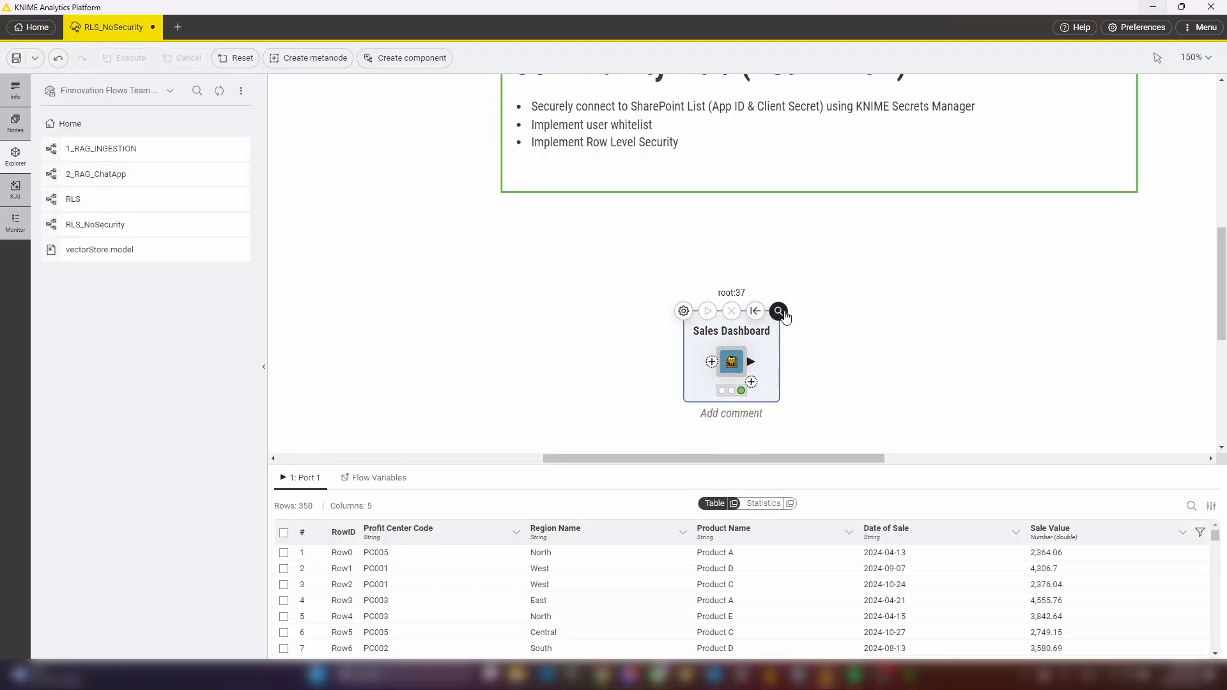
left_click(891, 94)
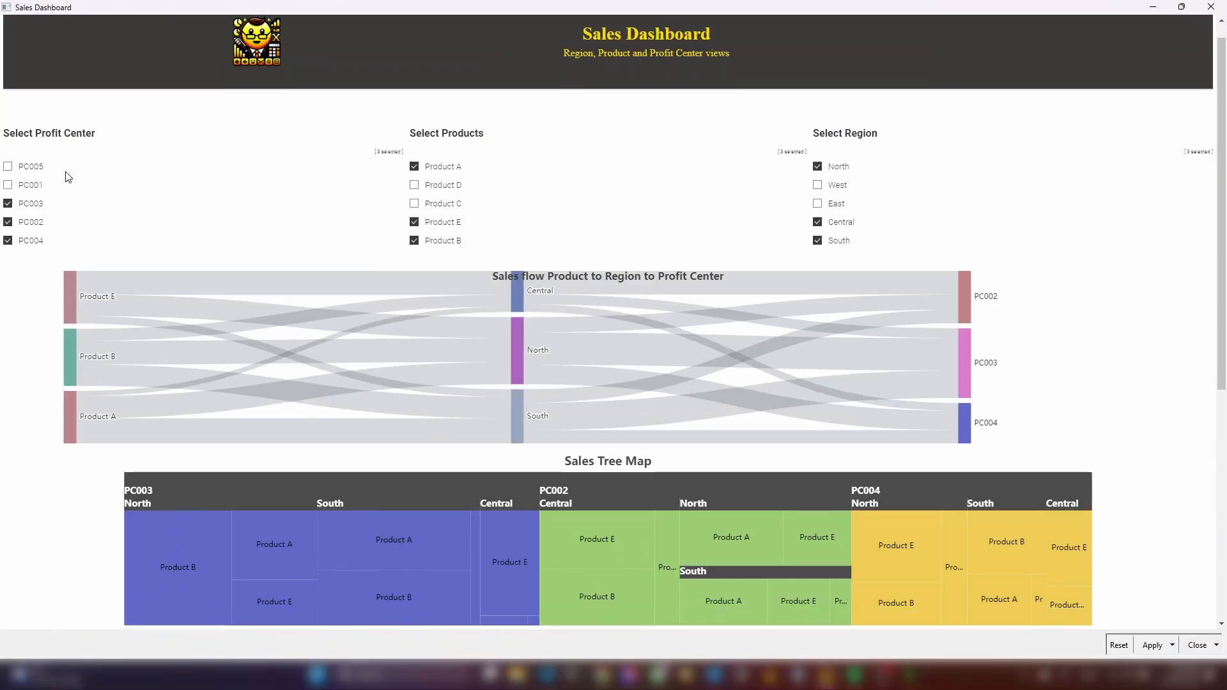
scroll(66, 175, "down", 1)
scroll(88, 153, "up", 1)
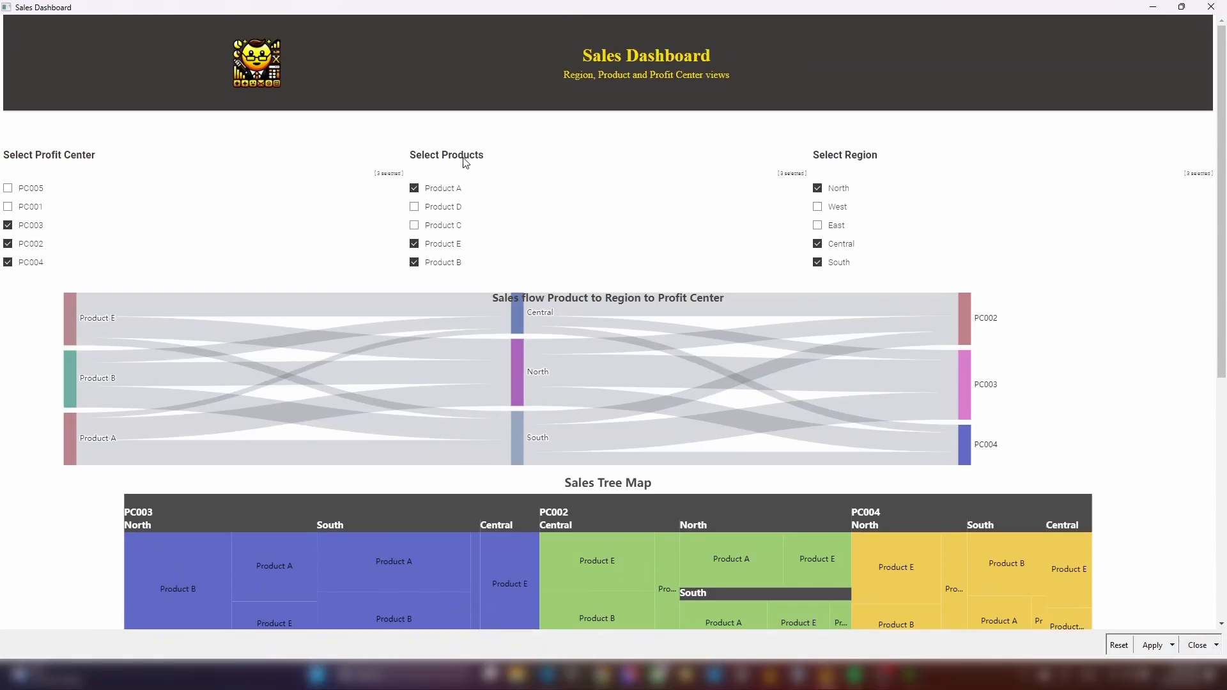
Deselect the North region to check how the dashboard charts respond, and close the view discarding the changes.
left_click(817, 188)
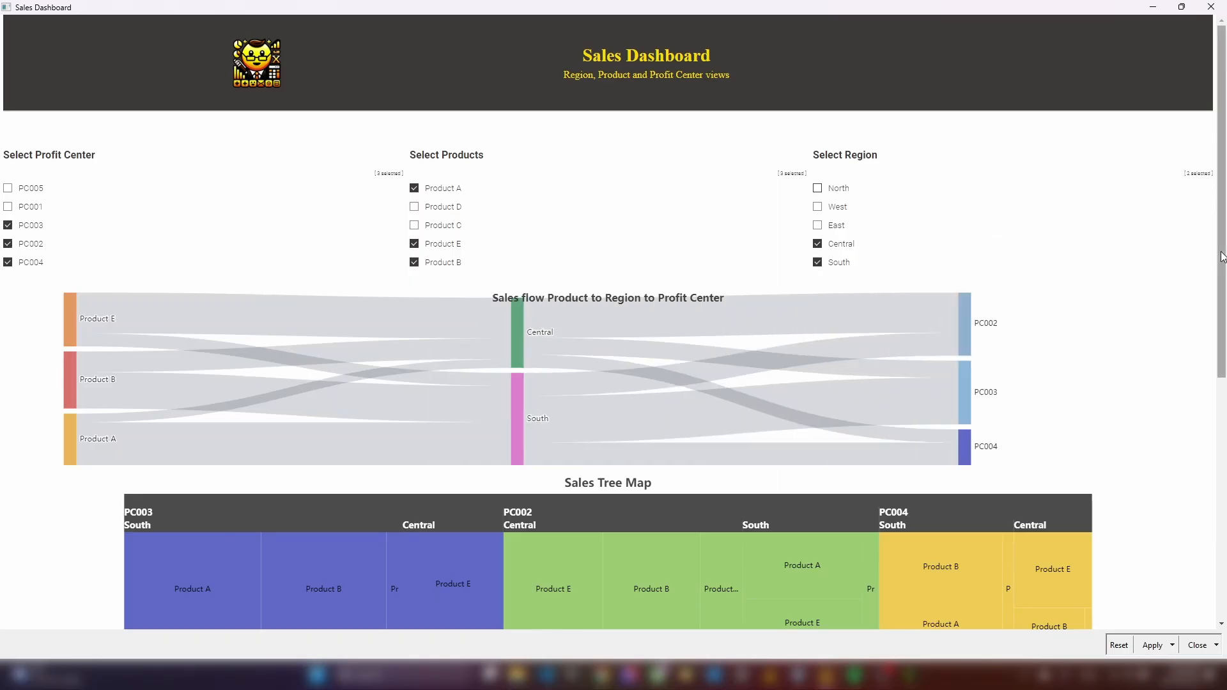
left_click_drag(1221, 257, 1222, 505)
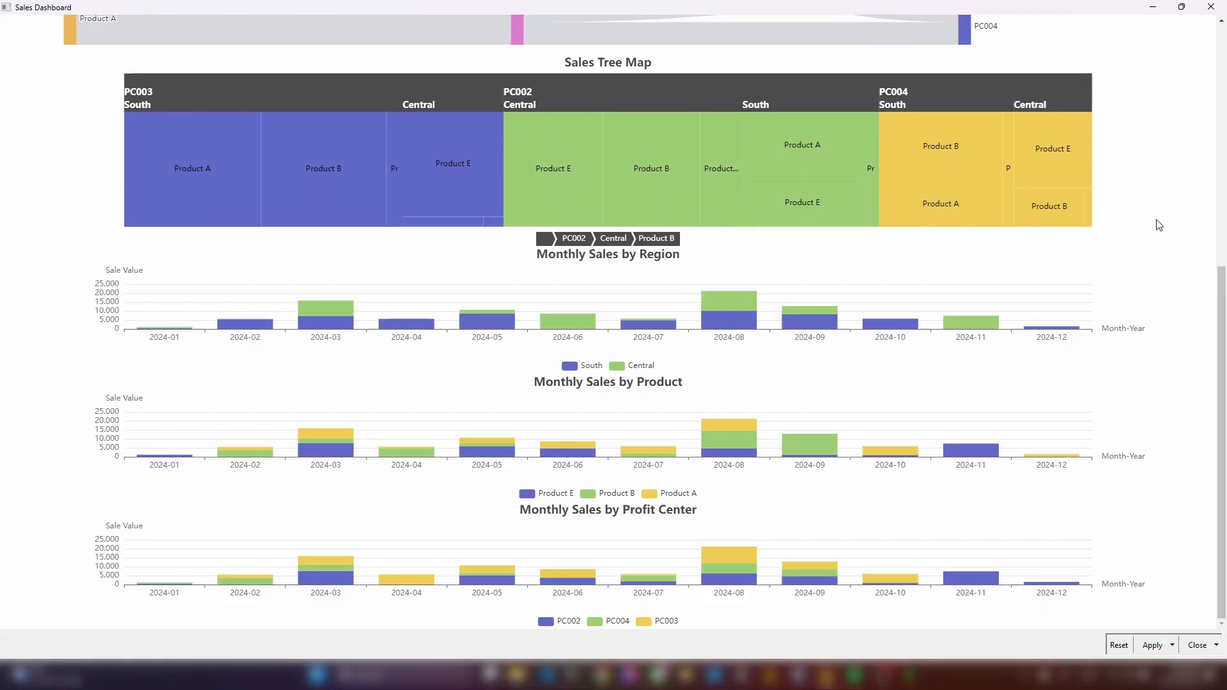
left_click(1211, 6)
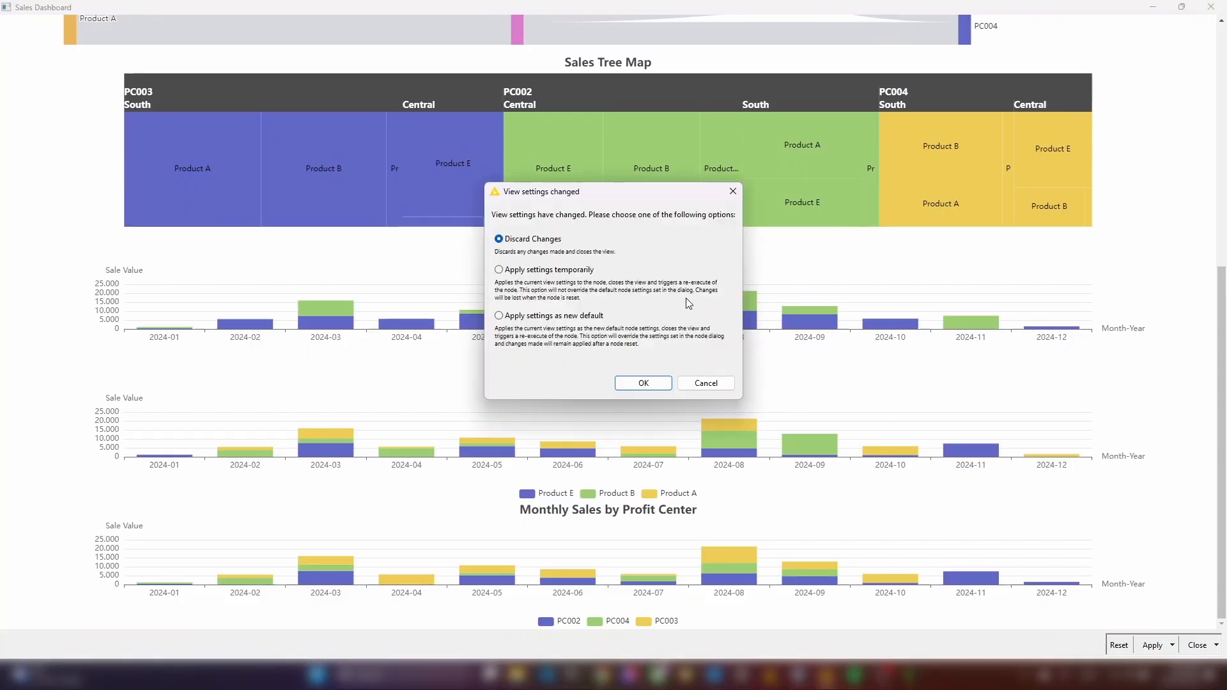
left_click(643, 383)
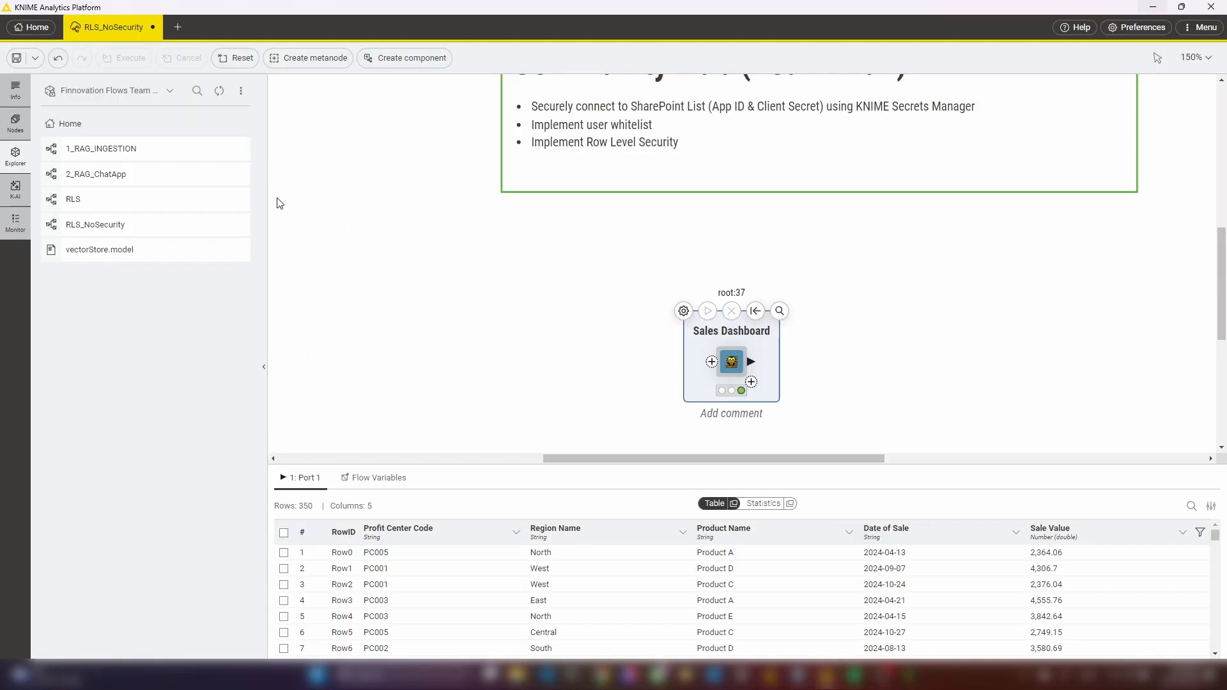
Open the RLS_NoSecurity workflow in the KNIME Hub and check its version history.
right_click(106, 225)
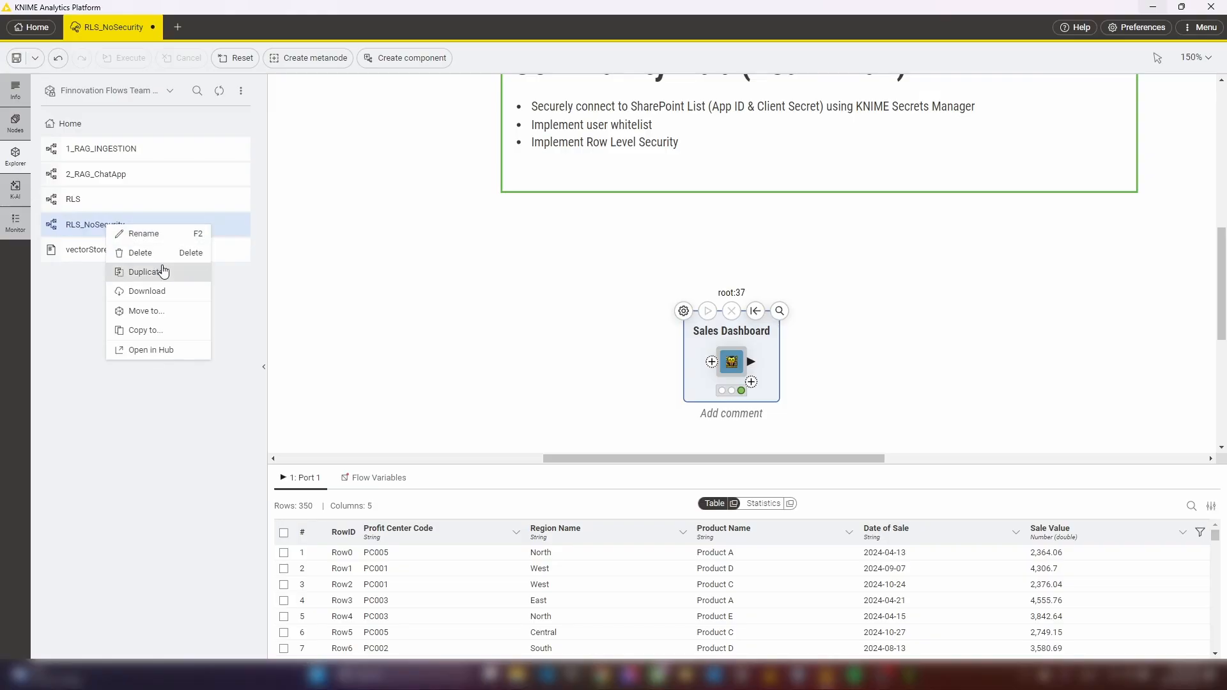
left_click(168, 353)
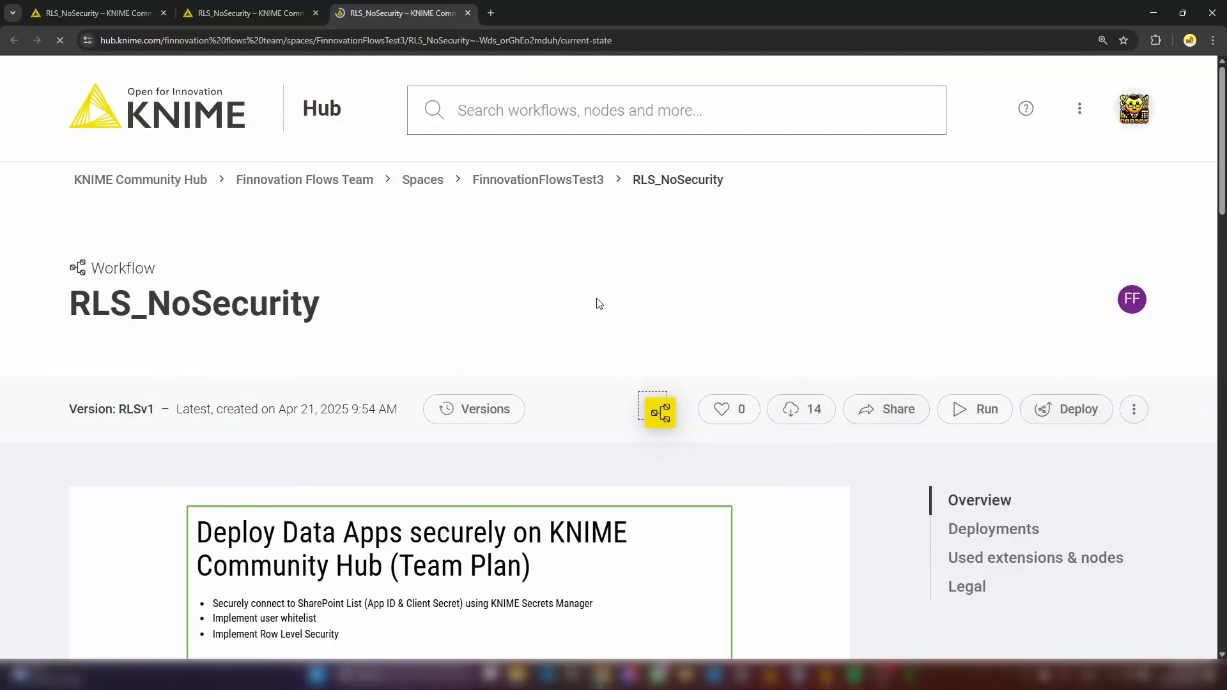
left_click(486, 413)
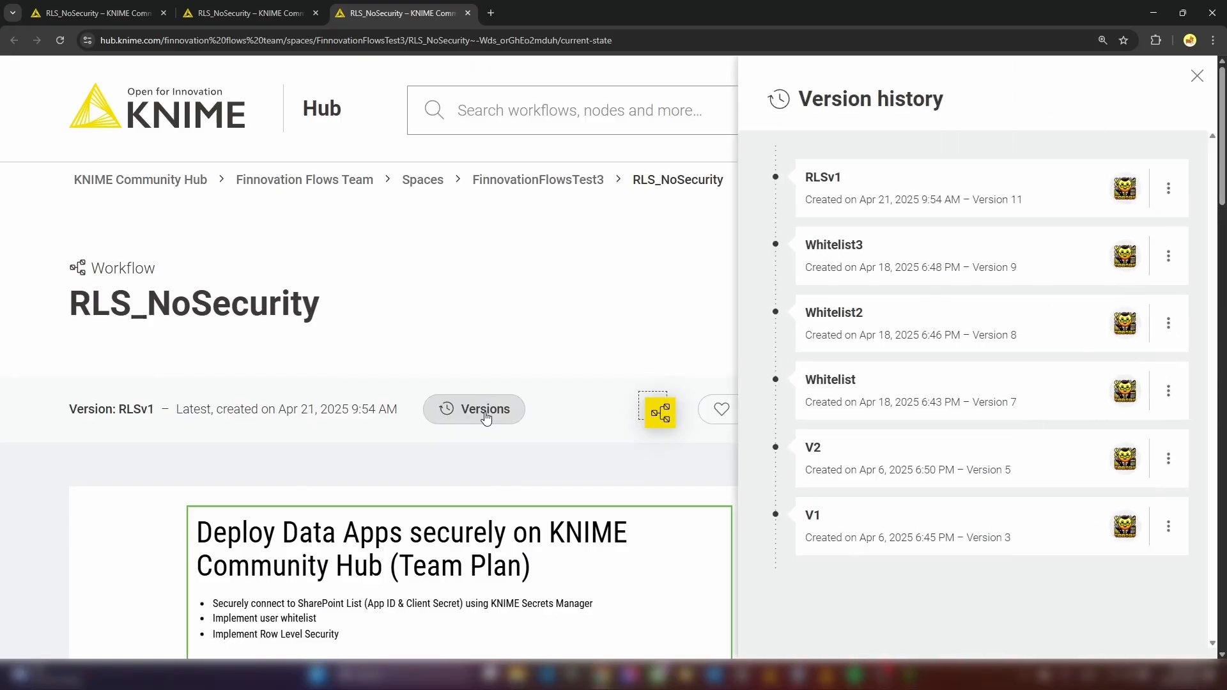
left_click(1197, 76)
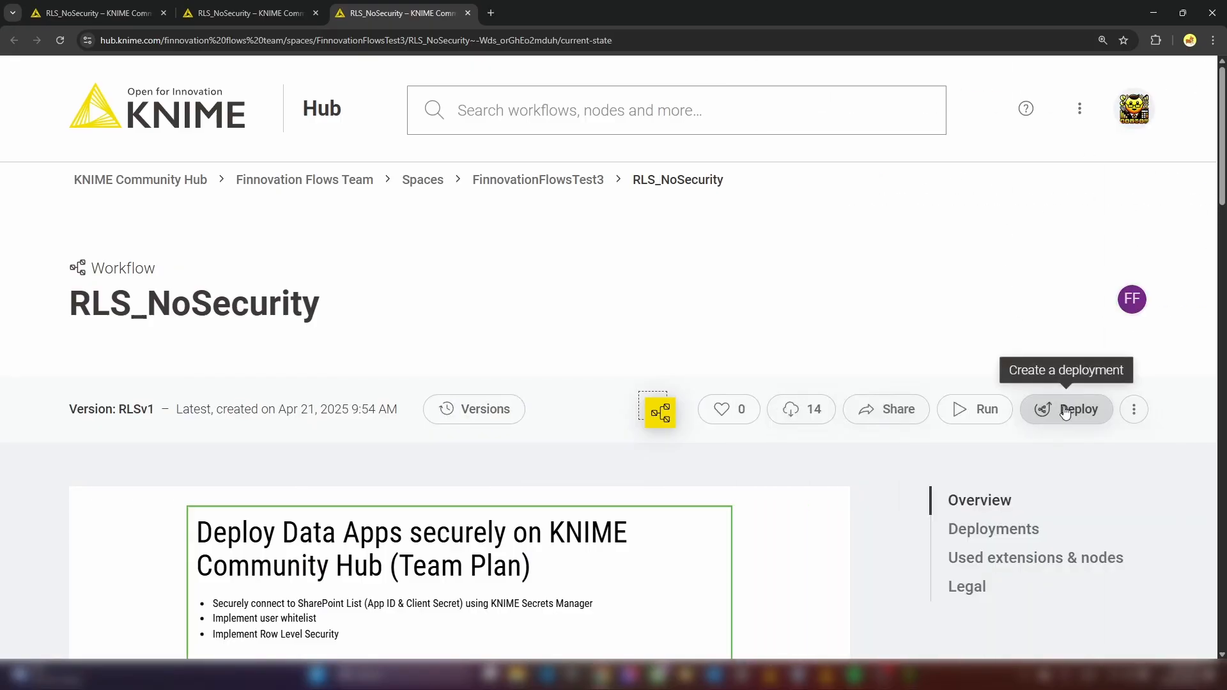
Review who has access to the RLS_NoSecurity data app deployment and apply the access settings.
scroll(919, 357, "down", 7)
scroll(921, 409, "down", 1)
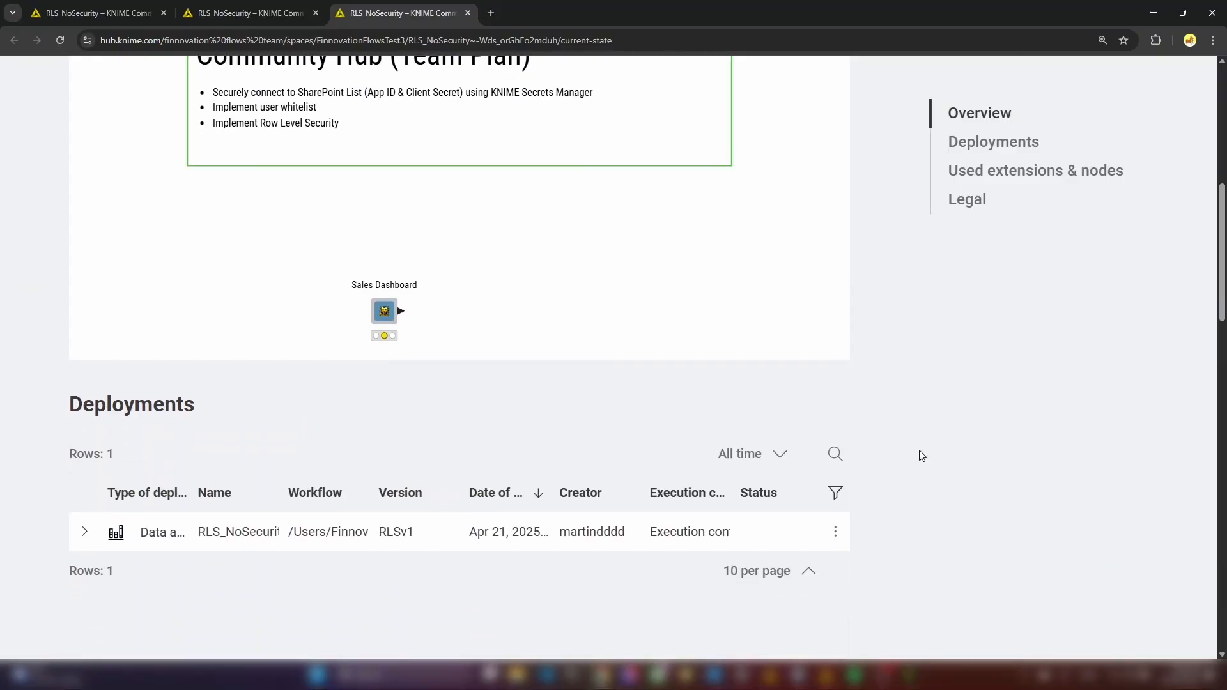
left_click(836, 537)
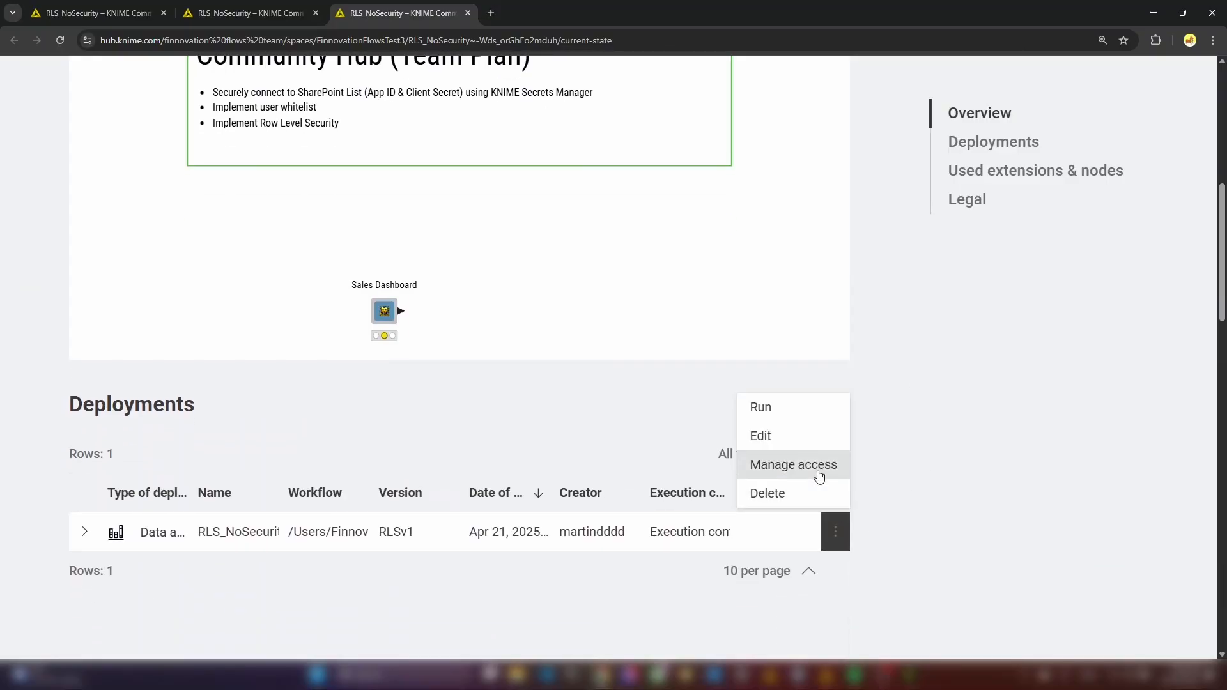
left_click(819, 473)
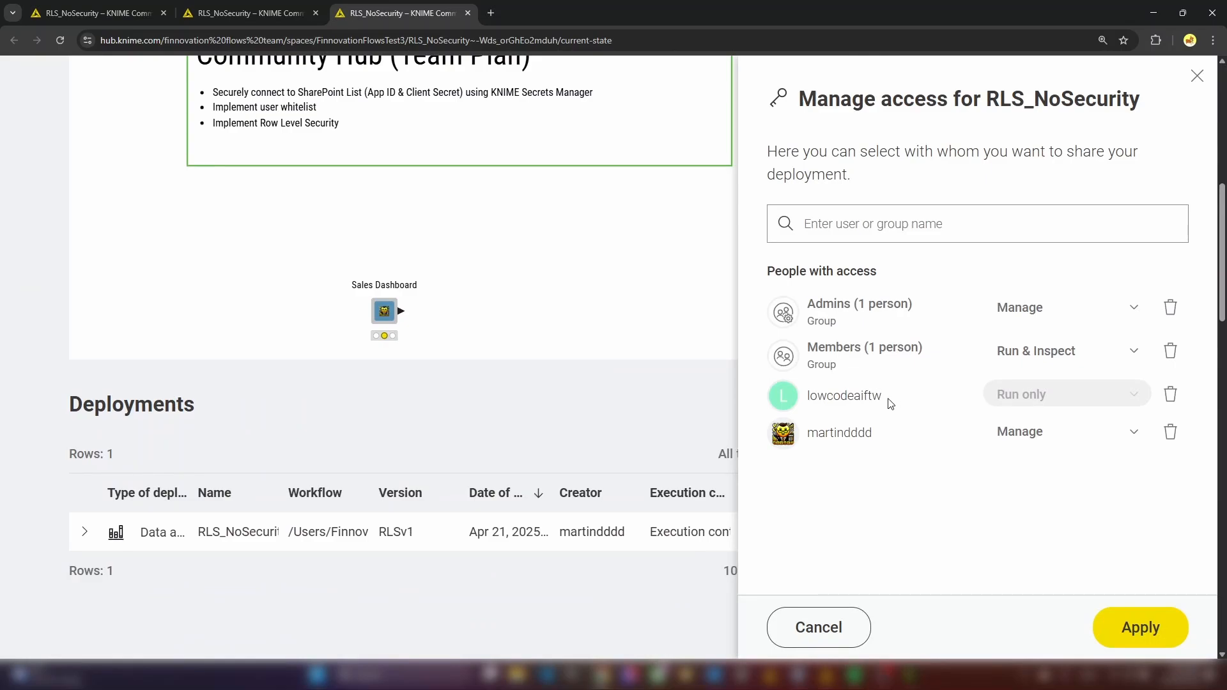
left_click(1149, 621)
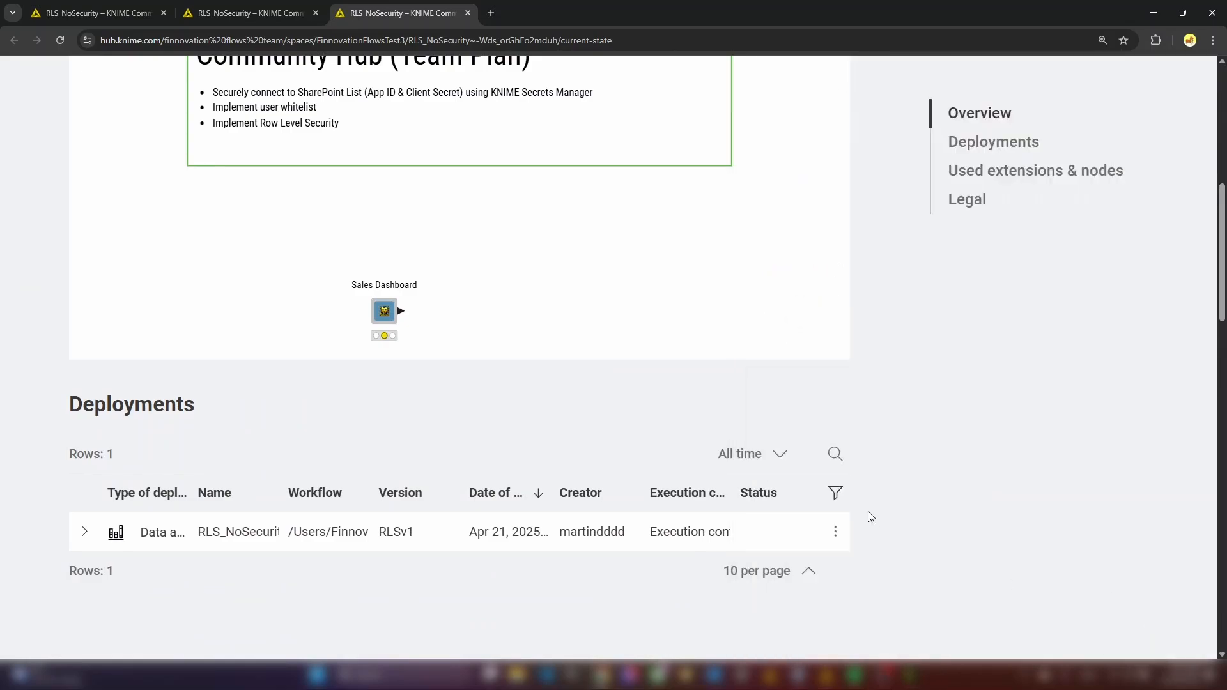
Switch to the incognito browser window and run the RLS_NoSecurity data app from the Data Apps Portal.
left_click(618, 643)
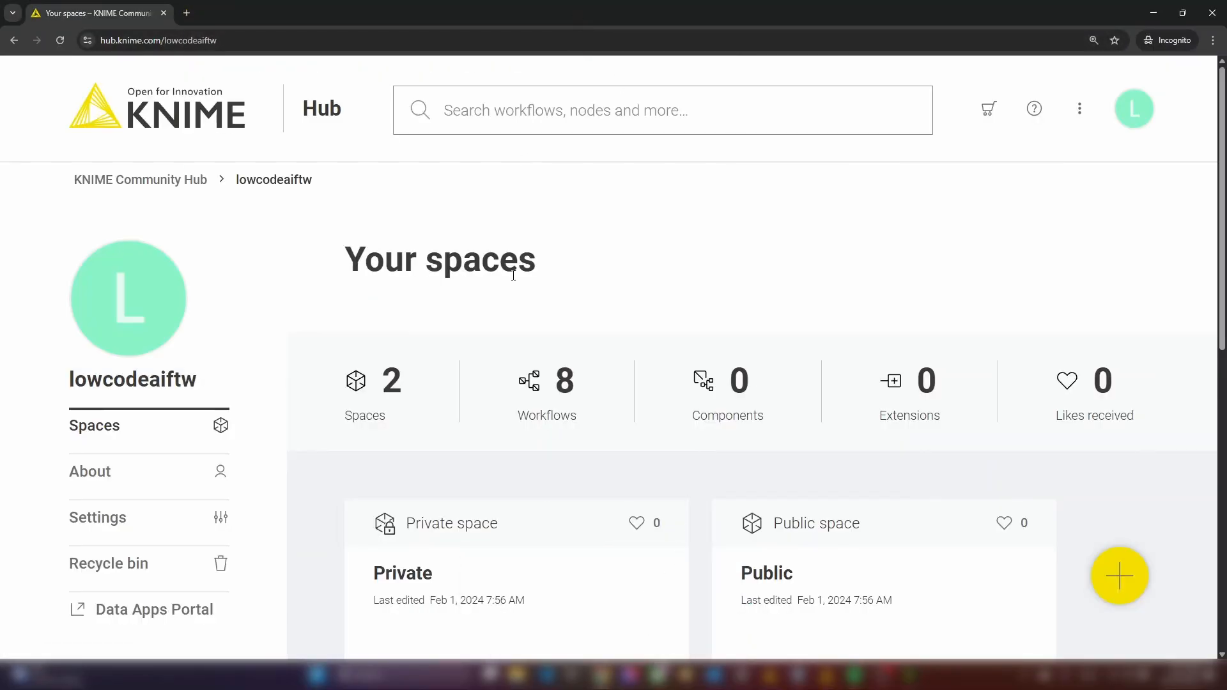
scroll(294, 350, "down", 1)
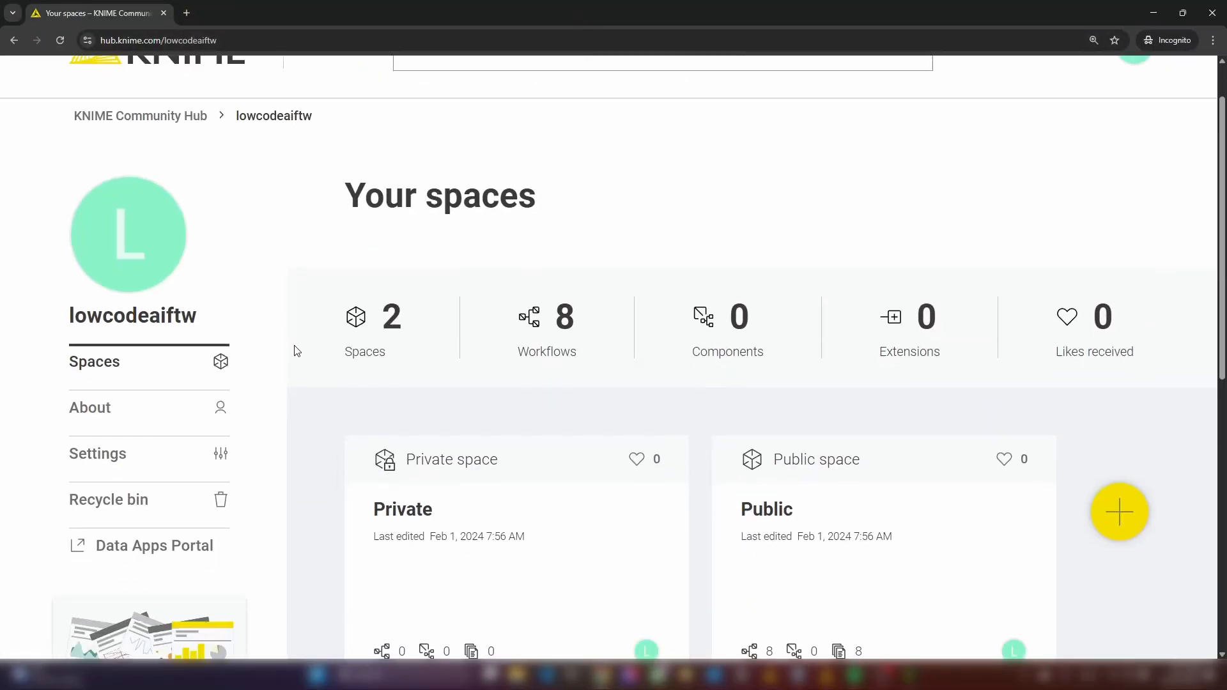
scroll(333, 387, "down", 1)
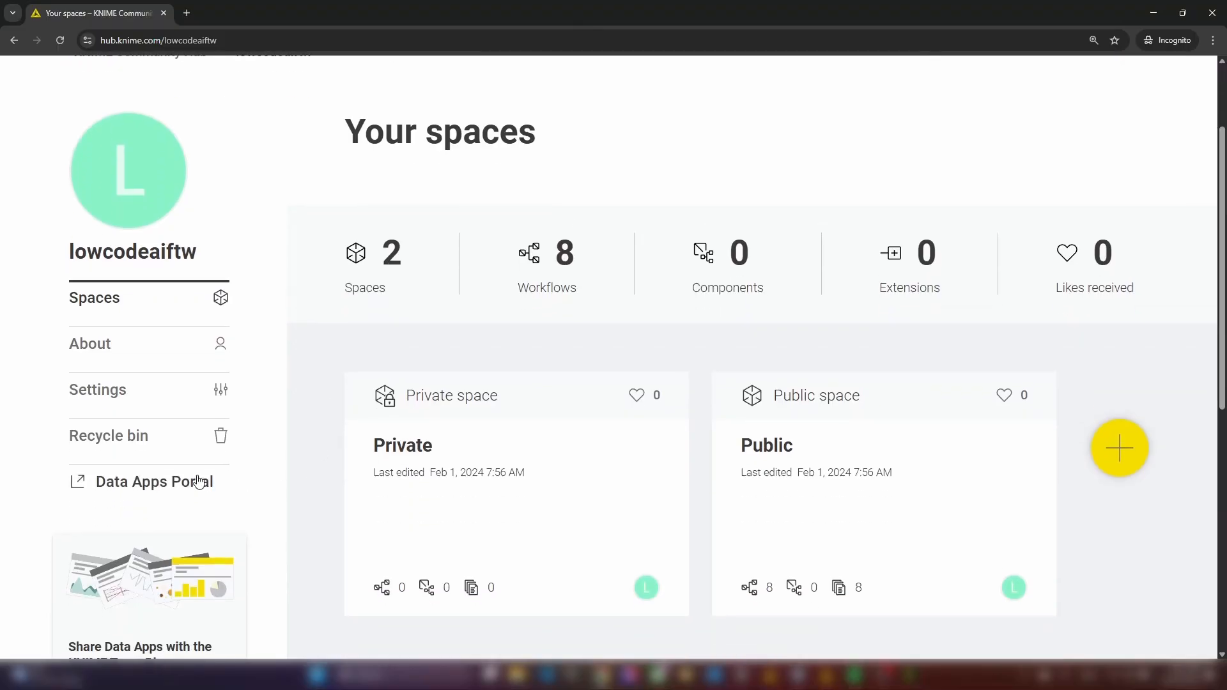
left_click(167, 484)
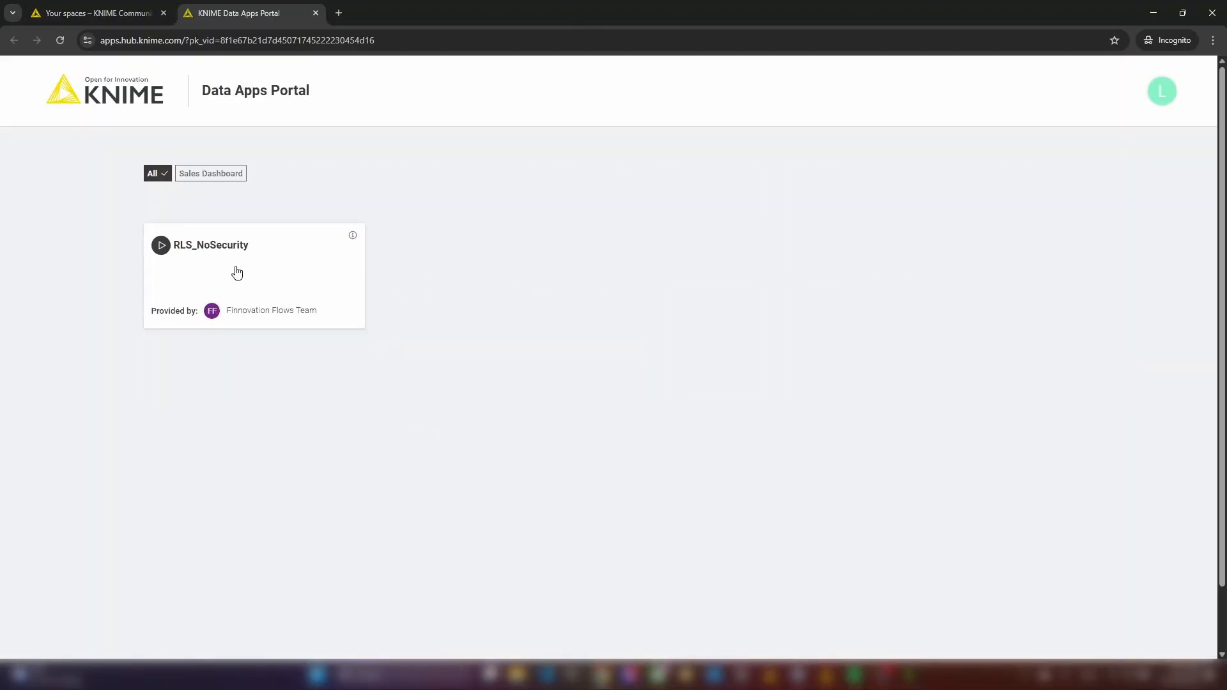
left_click(262, 279)
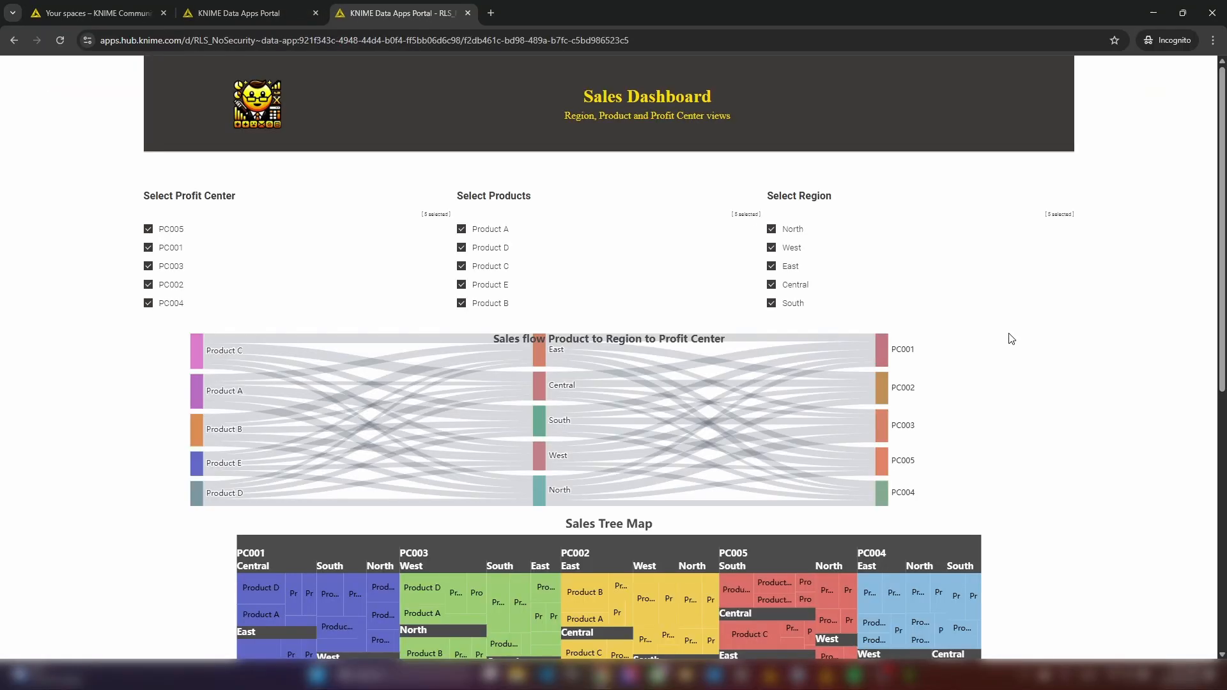
Filter out Product A, Product D and profit centers PC003 and PC002 in the Sales Dashboard data app.
left_click(490, 231)
left_click(490, 250)
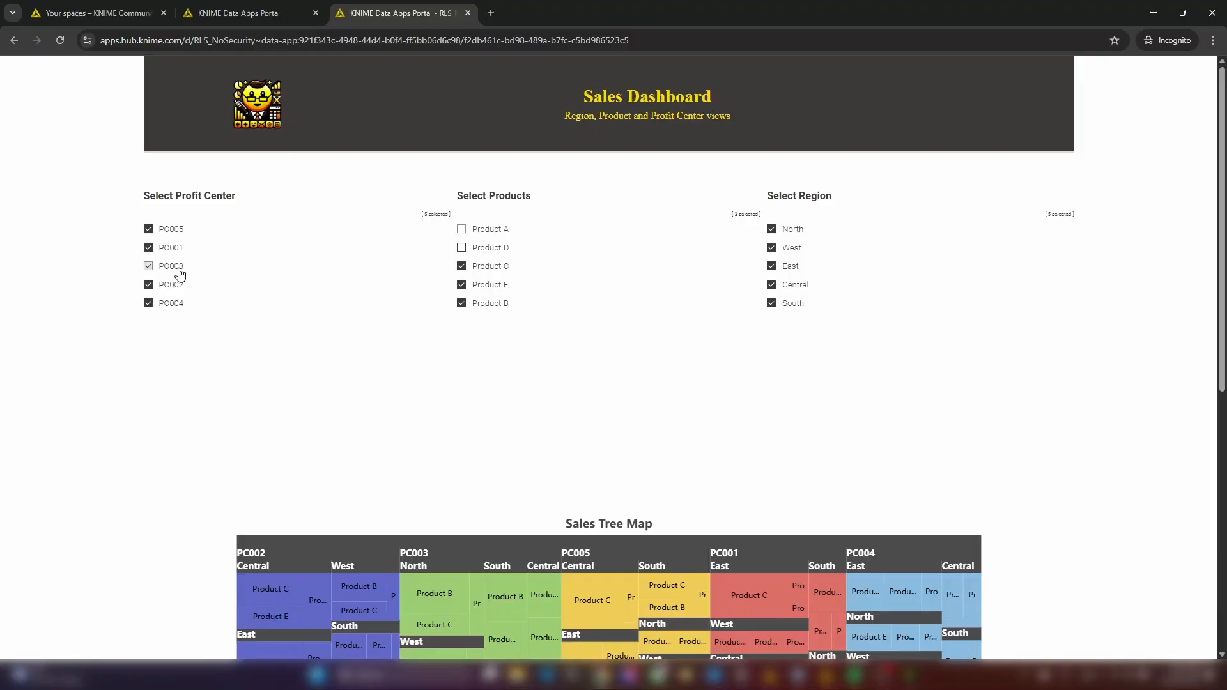
left_click(171, 267)
left_click(170, 284)
scroll(342, 280, "down", 3)
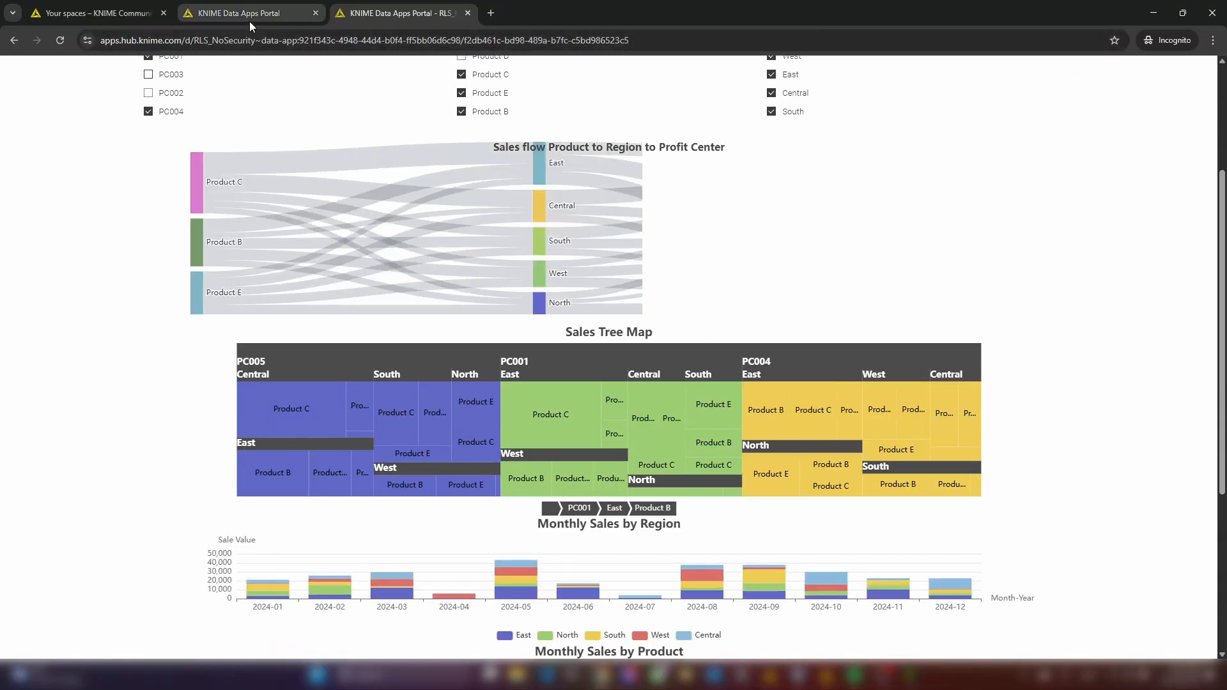
Switch back to the workflow's Hub page and search for "low" users in the RLS_NoSecurity deployment's access management.
left_click(241, 17)
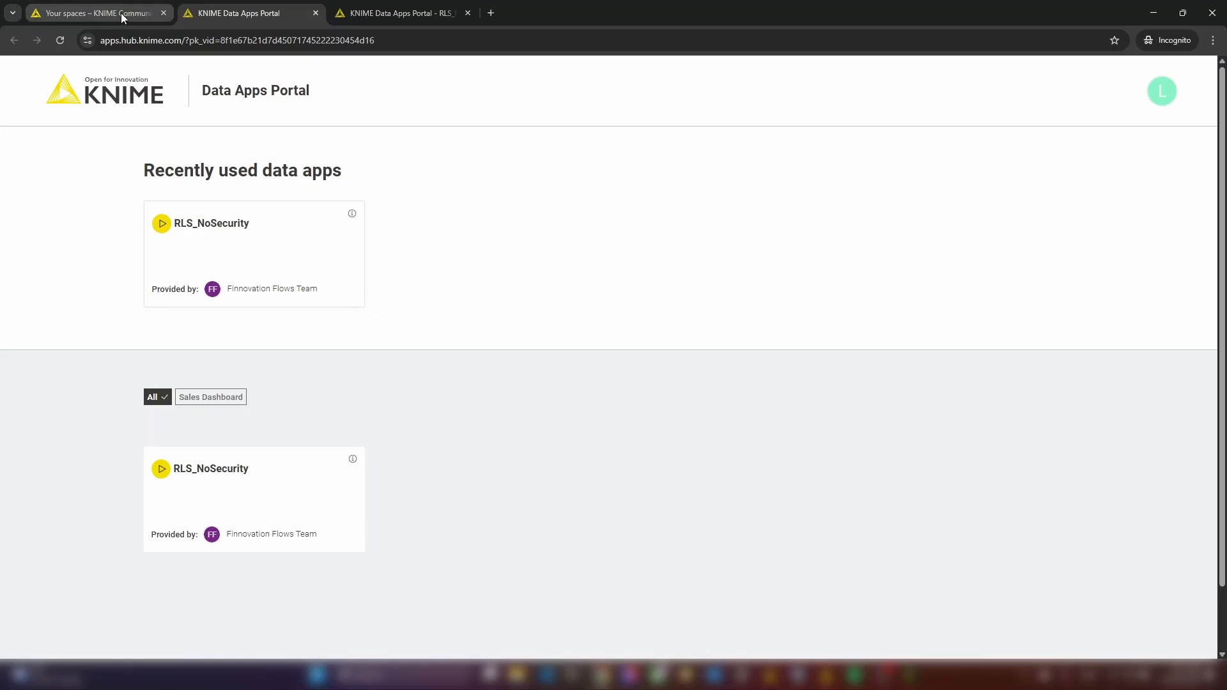
mouse_move(601, 674)
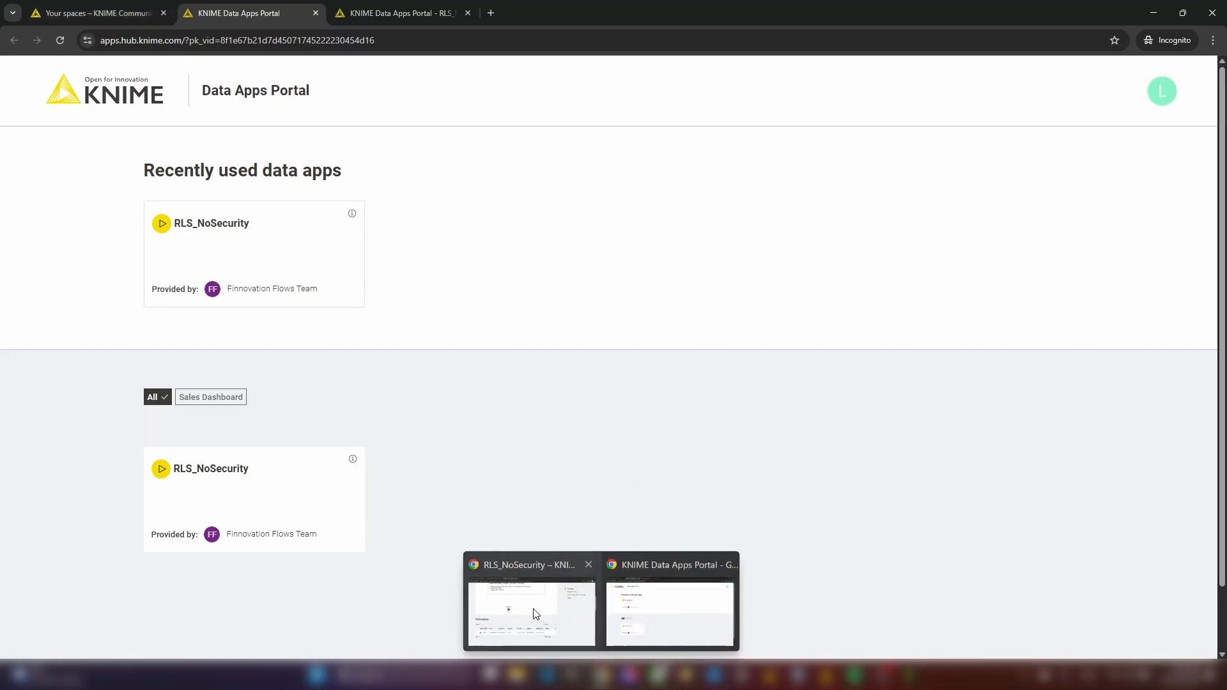
left_click(536, 610)
left_click(836, 542)
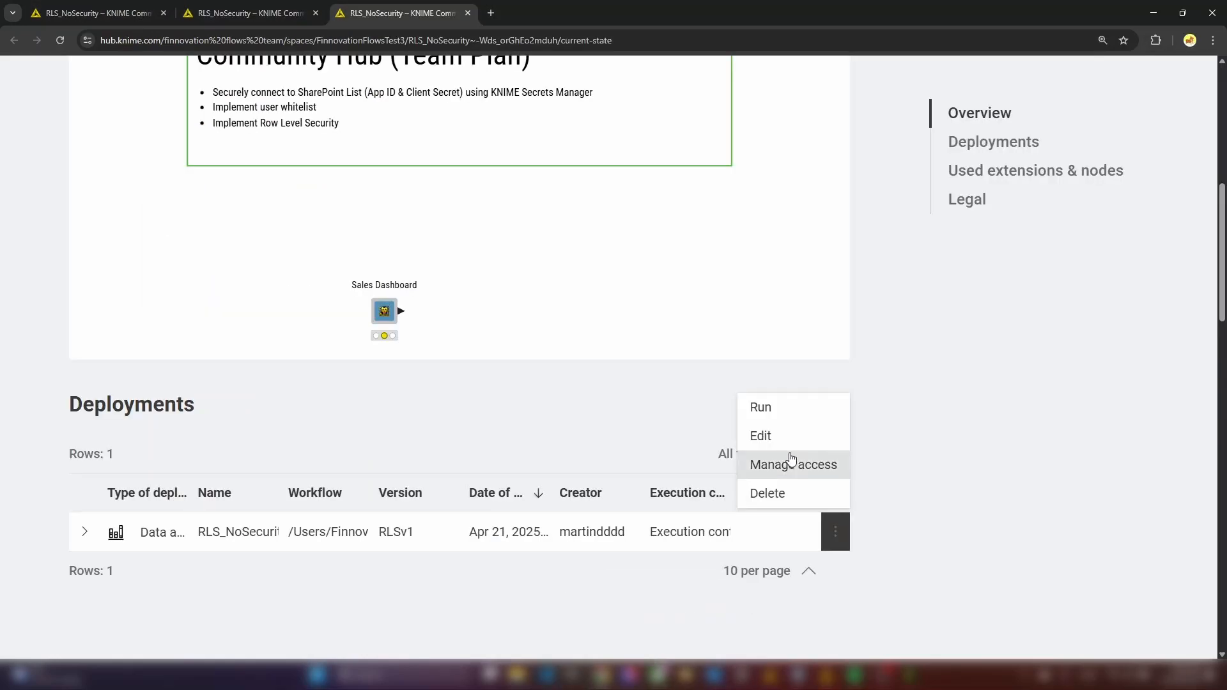
left_click(790, 464)
left_click(874, 232)
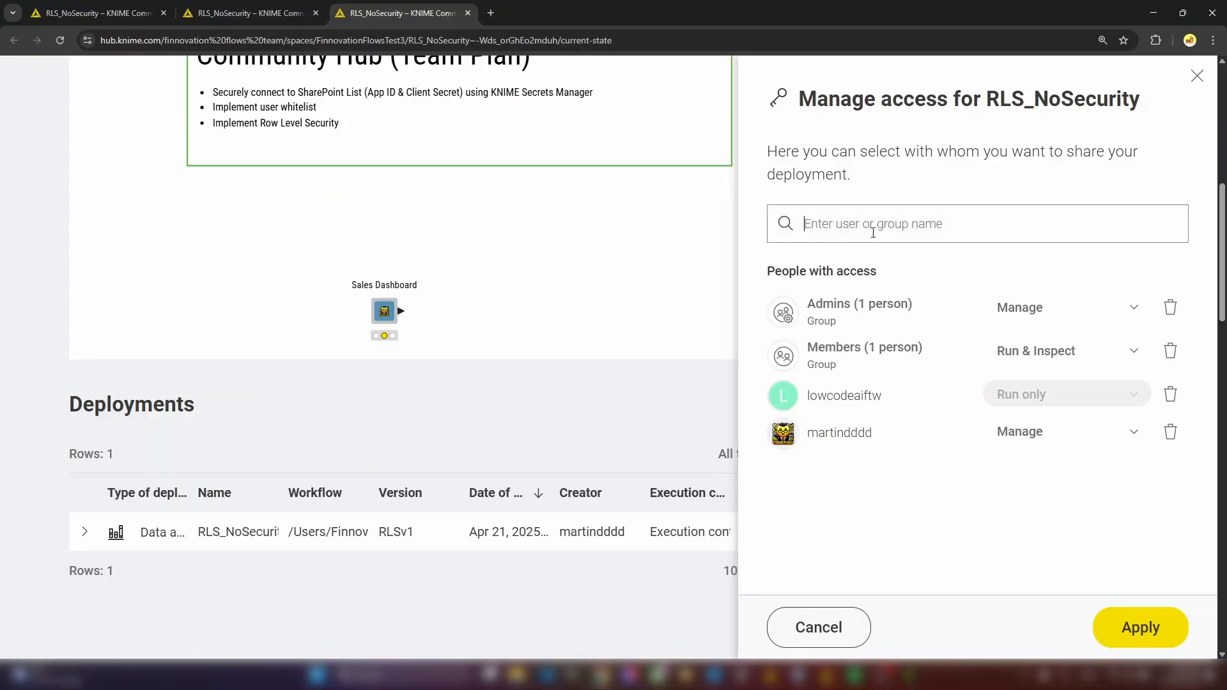
type("low")
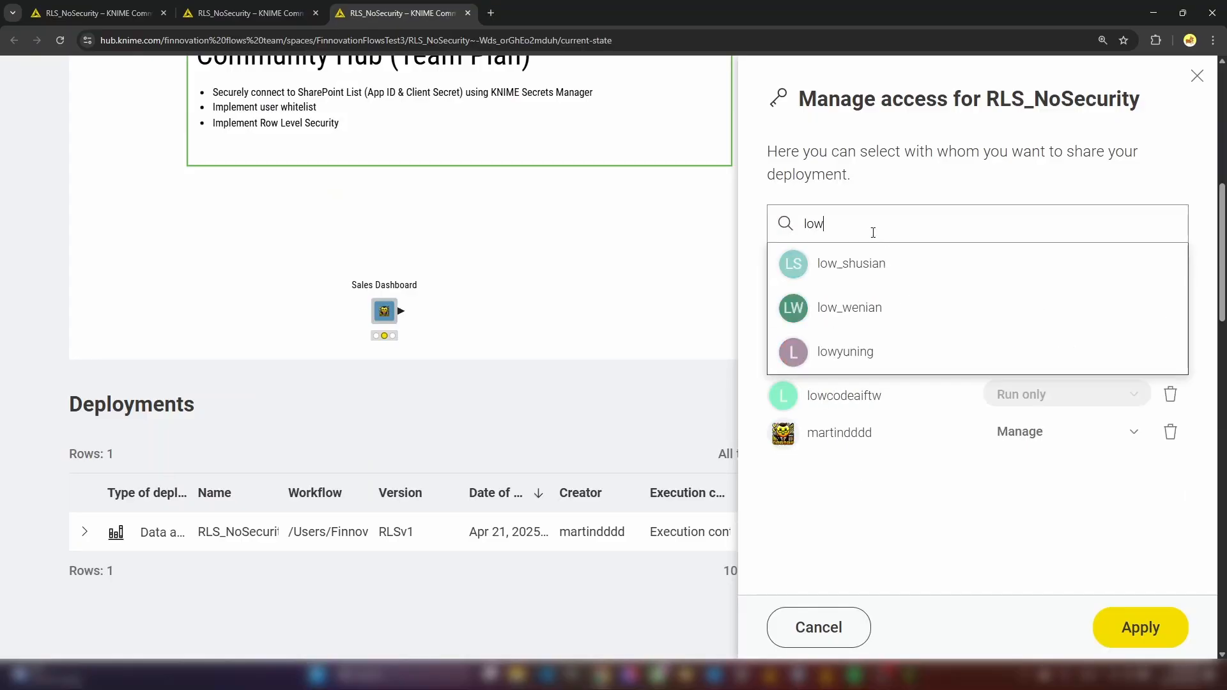
mouse_move(874, 269)
Return to the incognito browser window and review the running Sales Dashboard data app.
mouse_move(604, 688)
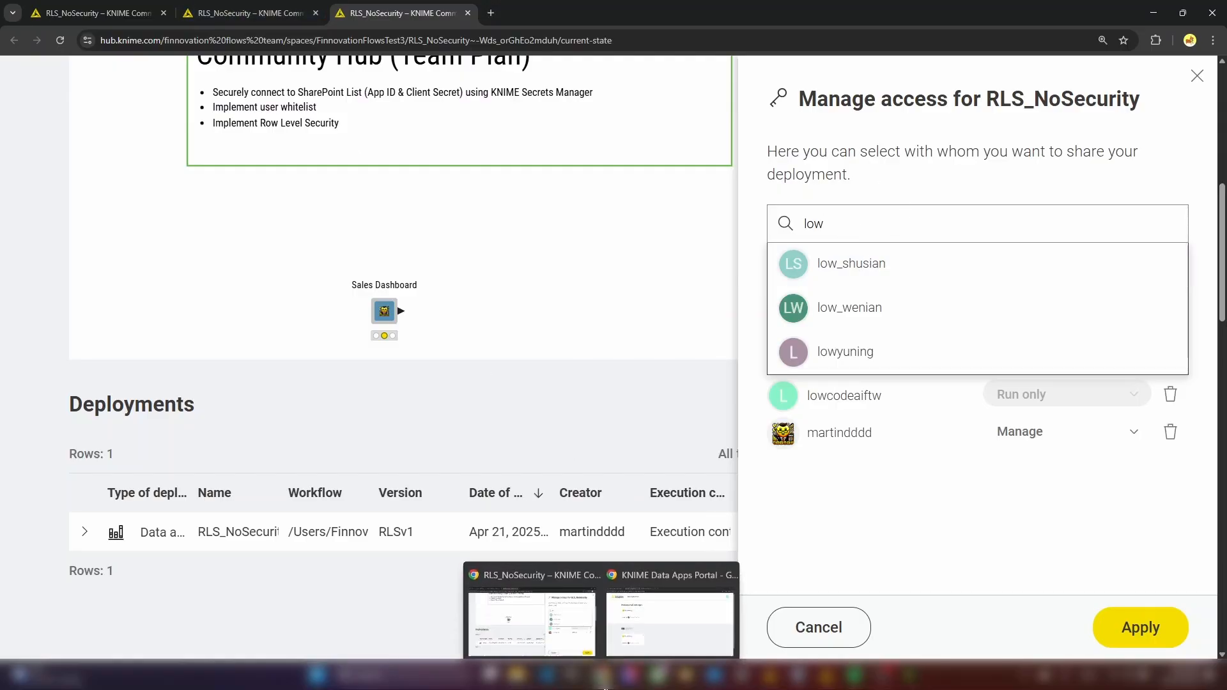
left_click(636, 642)
left_click(366, 18)
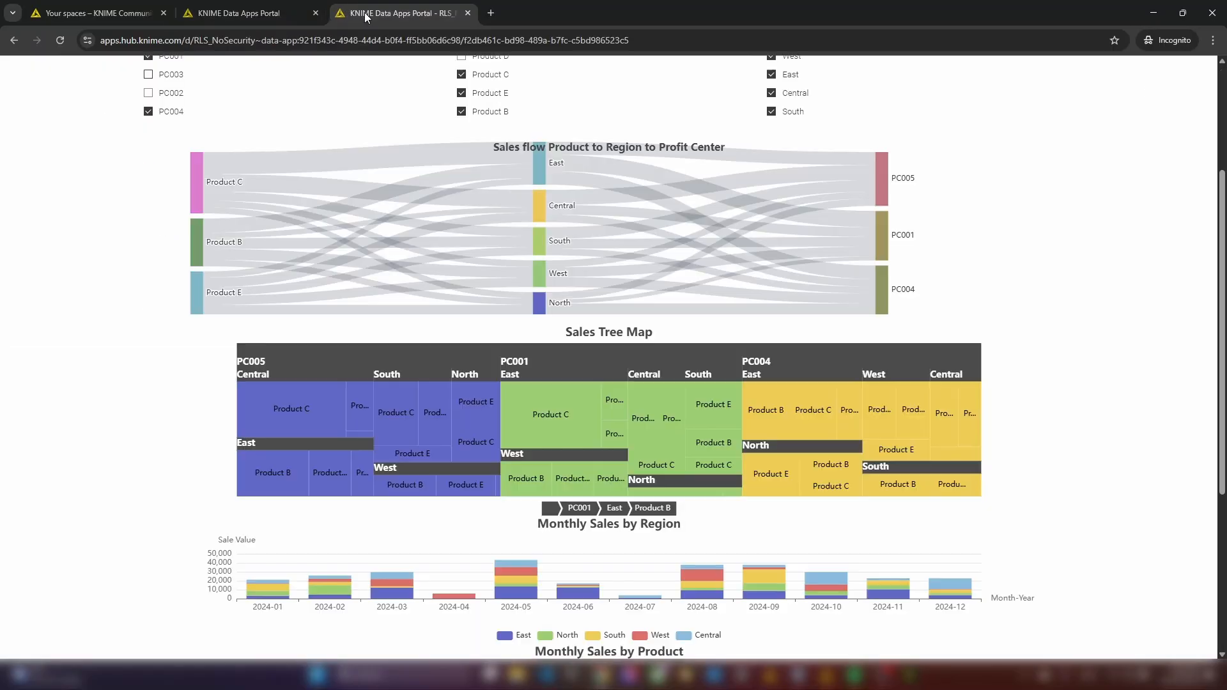
scroll(963, 316, "up", 3)
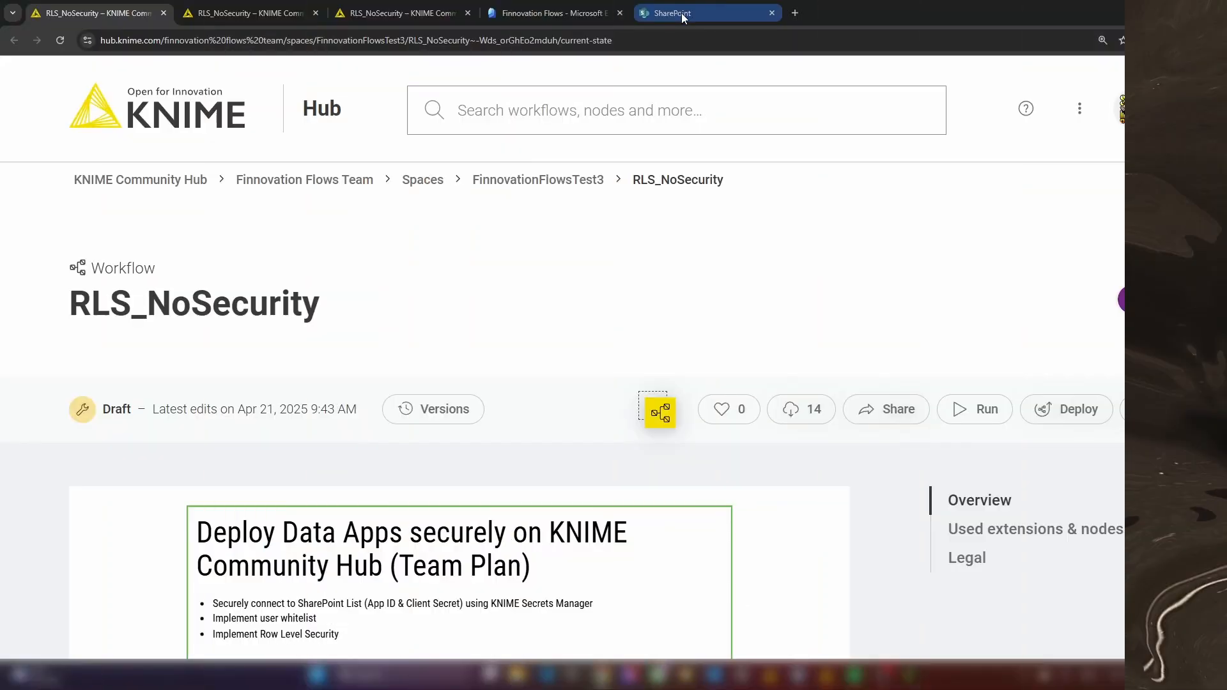
Switch to SharePoint and start a new communication site based on the Standard communication template.
left_click(681, 13)
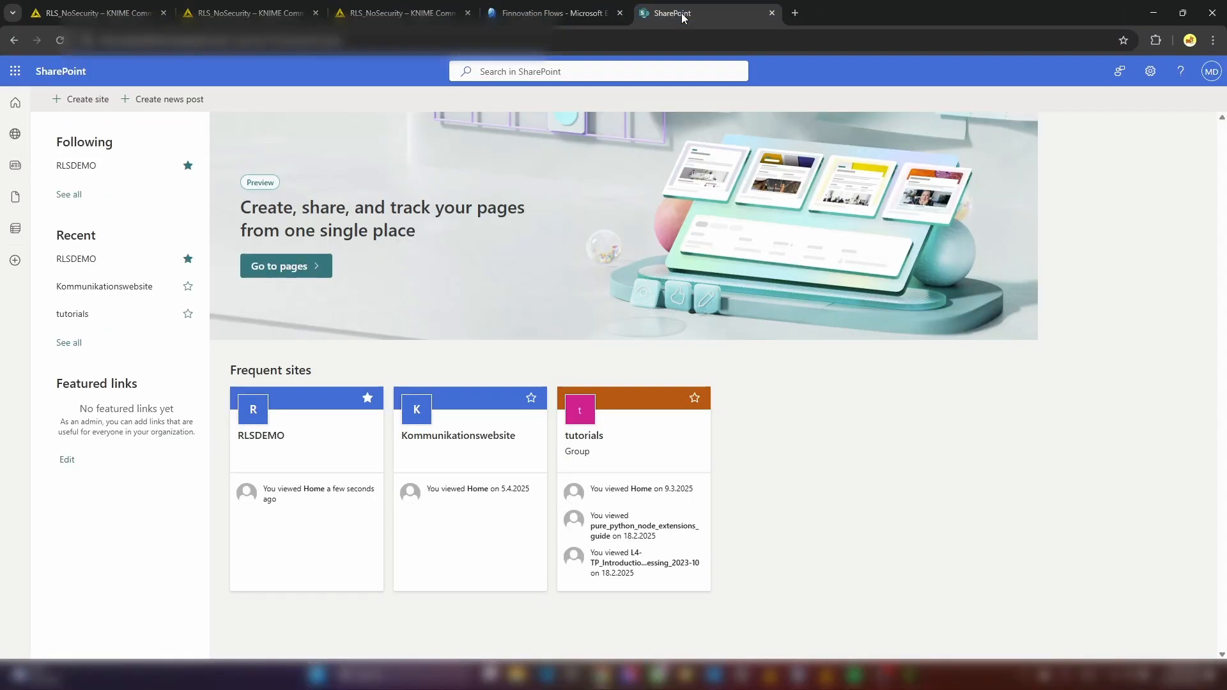
left_click(80, 103)
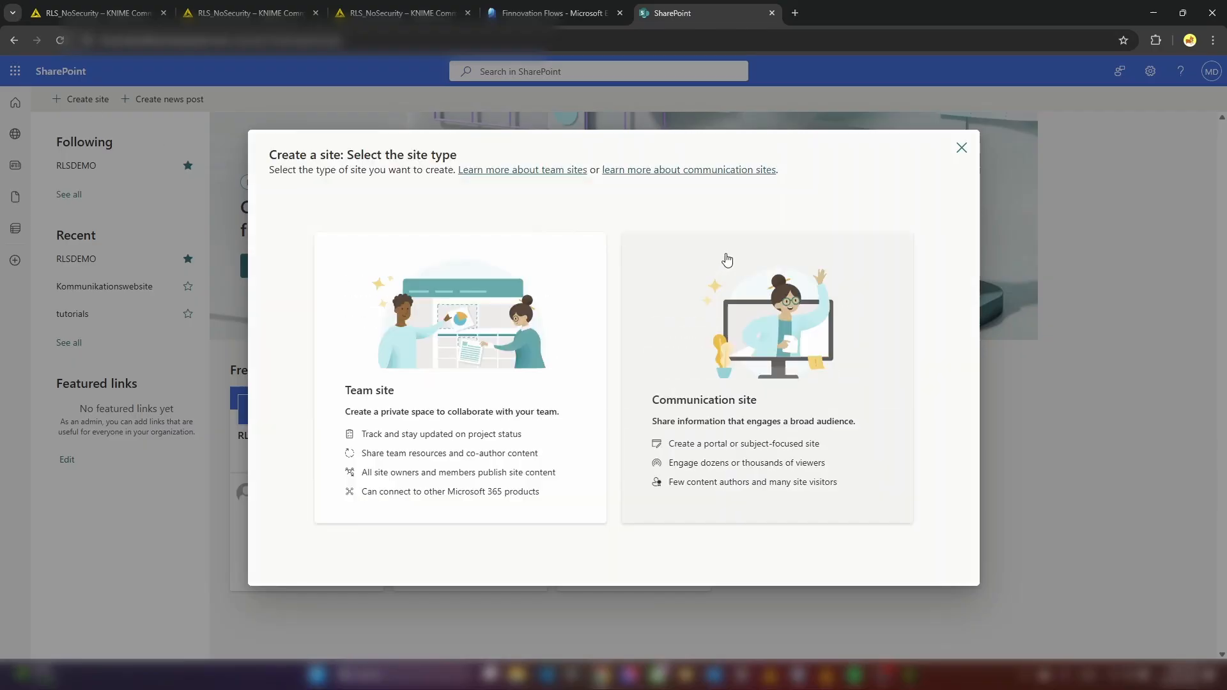
left_click(747, 429)
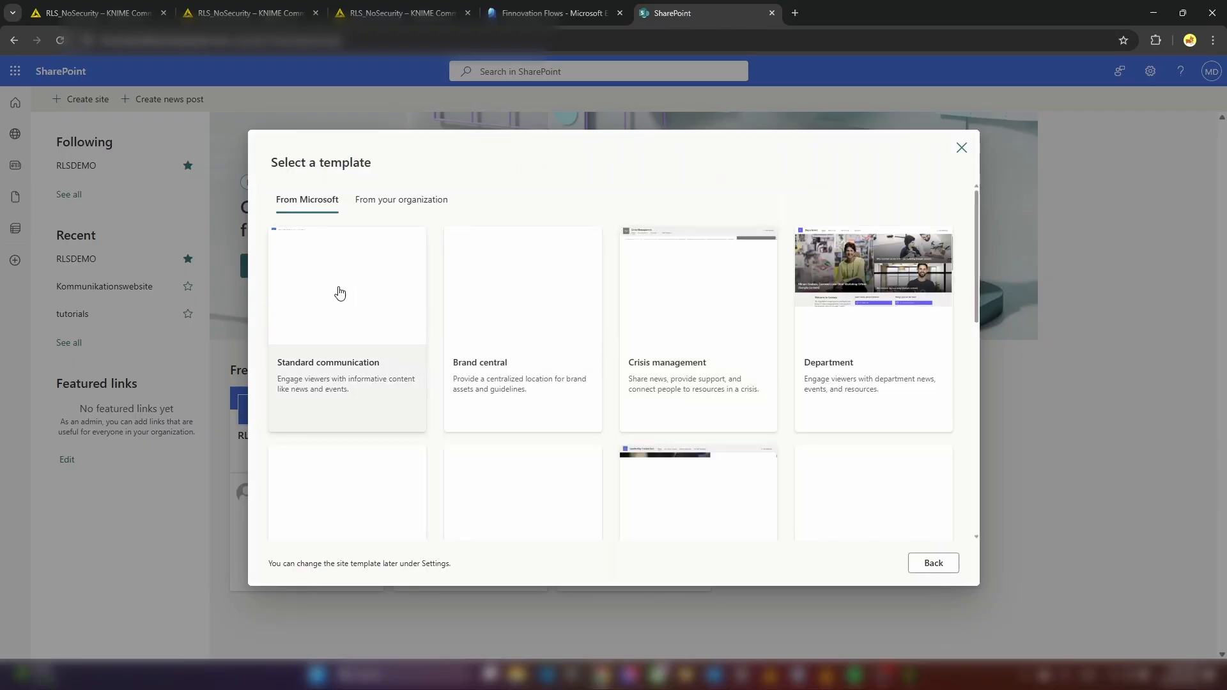
left_click(338, 292)
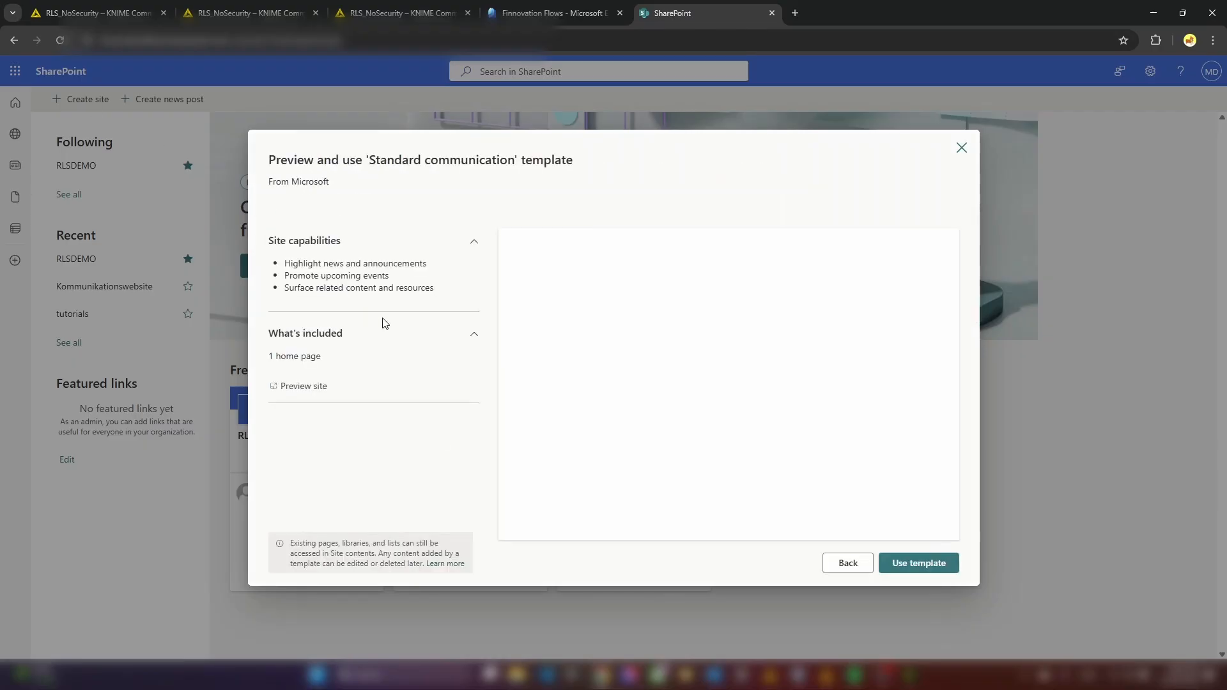
left_click(927, 569)
Name the site RLSDemoKNIME, set its default language to English, and create it.
left_click(696, 378)
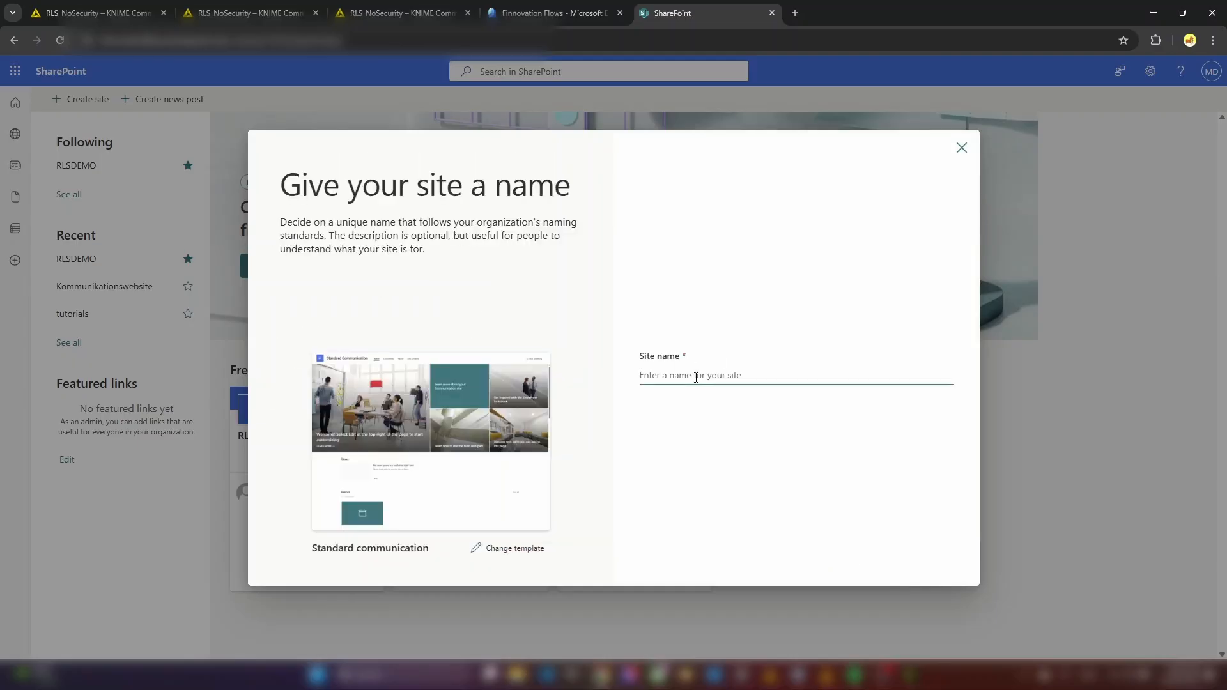
type("RLSD")
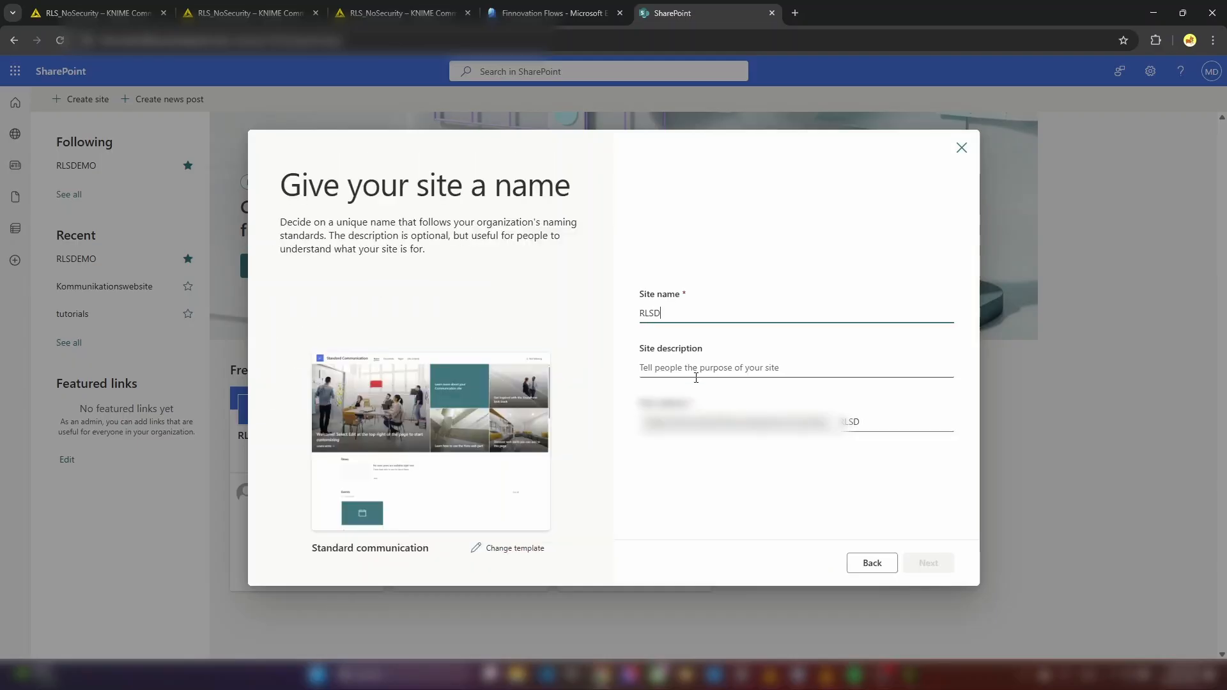
type("emoKNIME")
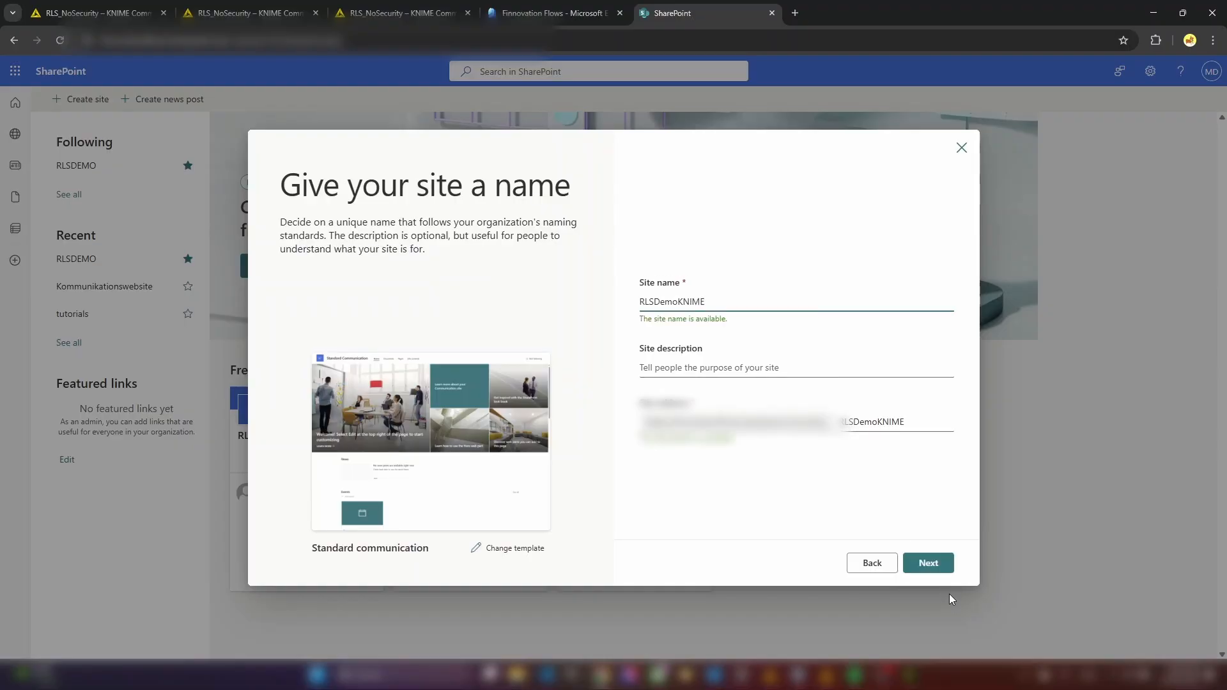
left_click(932, 566)
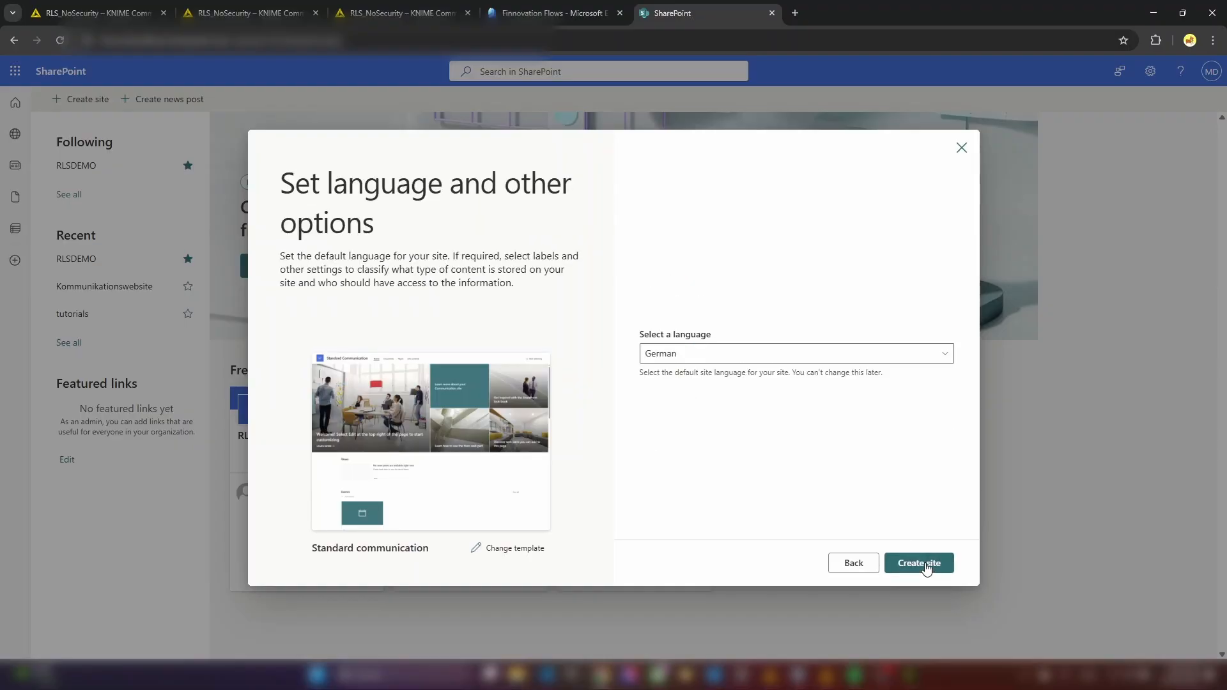
left_click(852, 352)
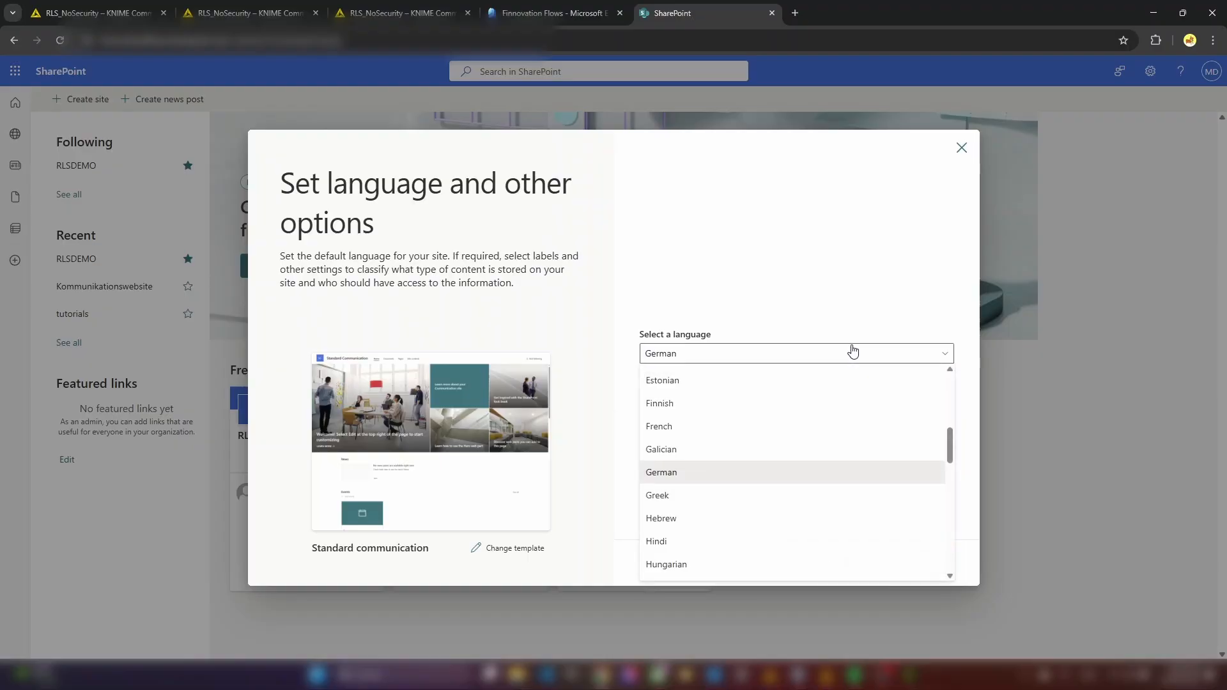
scroll(783, 402, "up", 1)
left_click(740, 383)
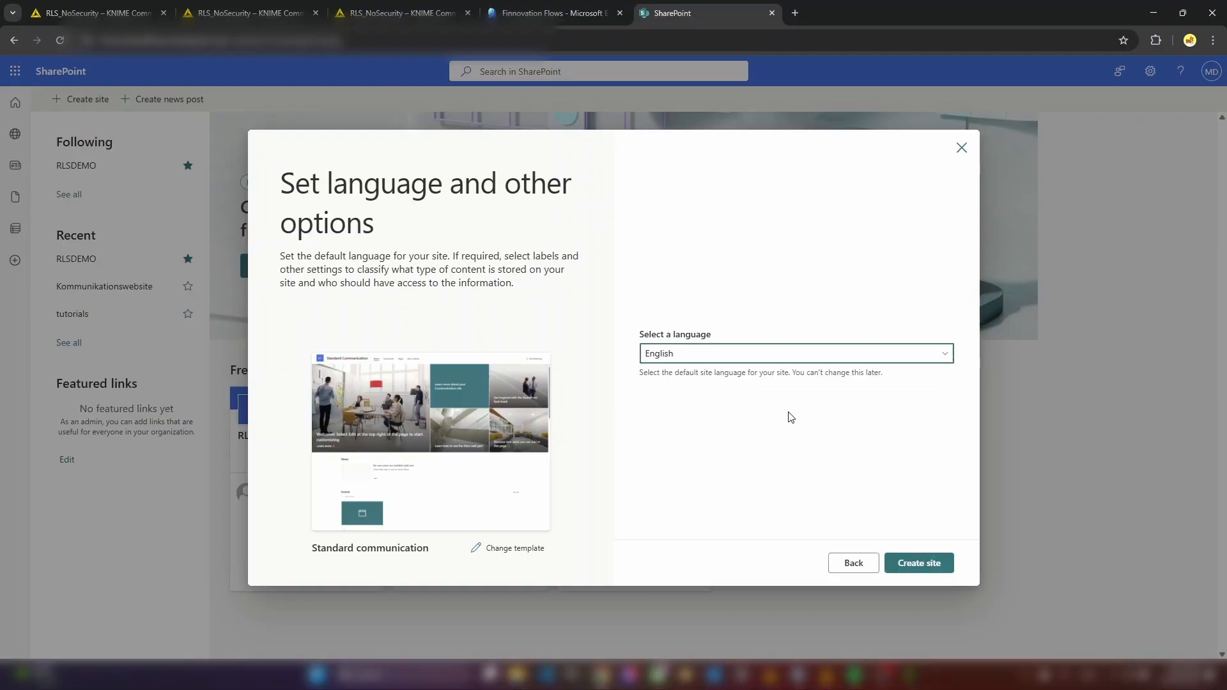
left_click(937, 570)
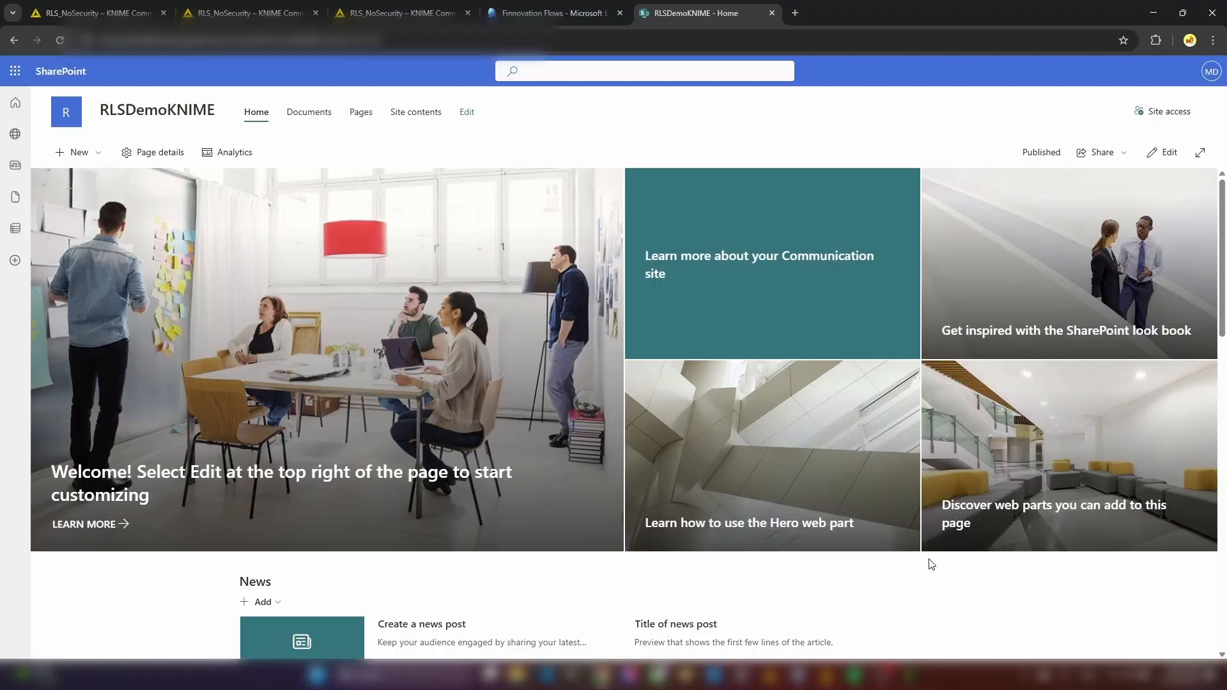
Create a blank list named RLS on the RLSDemoKNIME site.
left_click(99, 154)
left_click(62, 185)
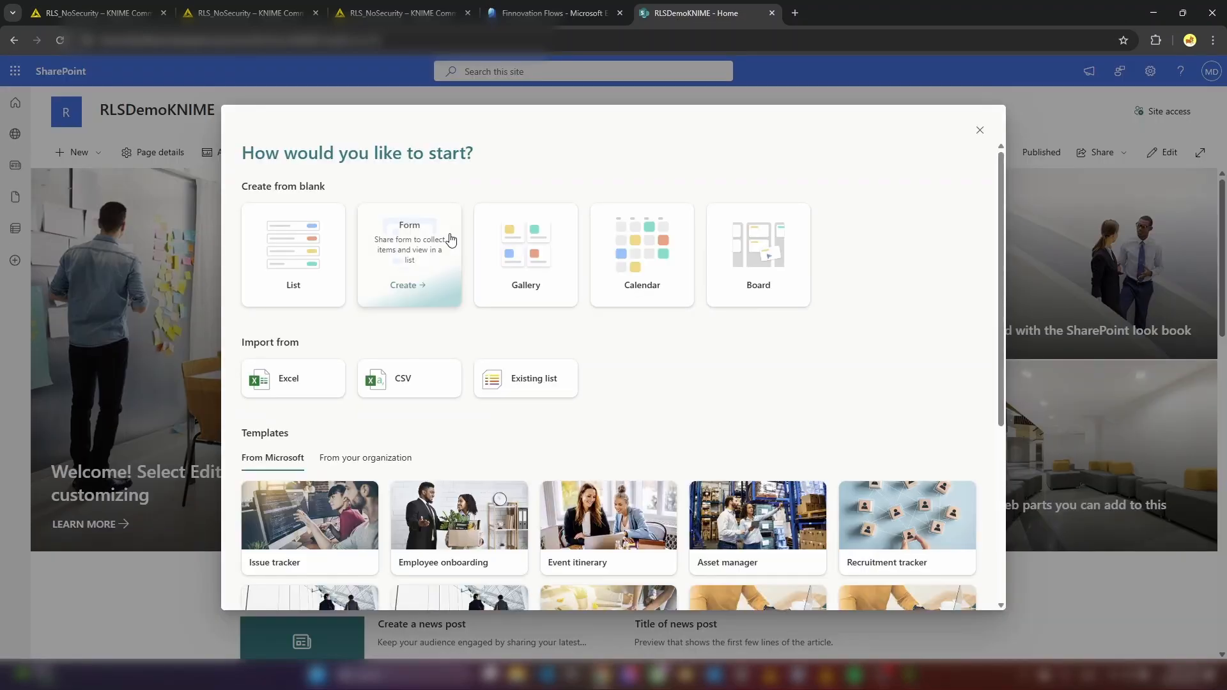
left_click(311, 271)
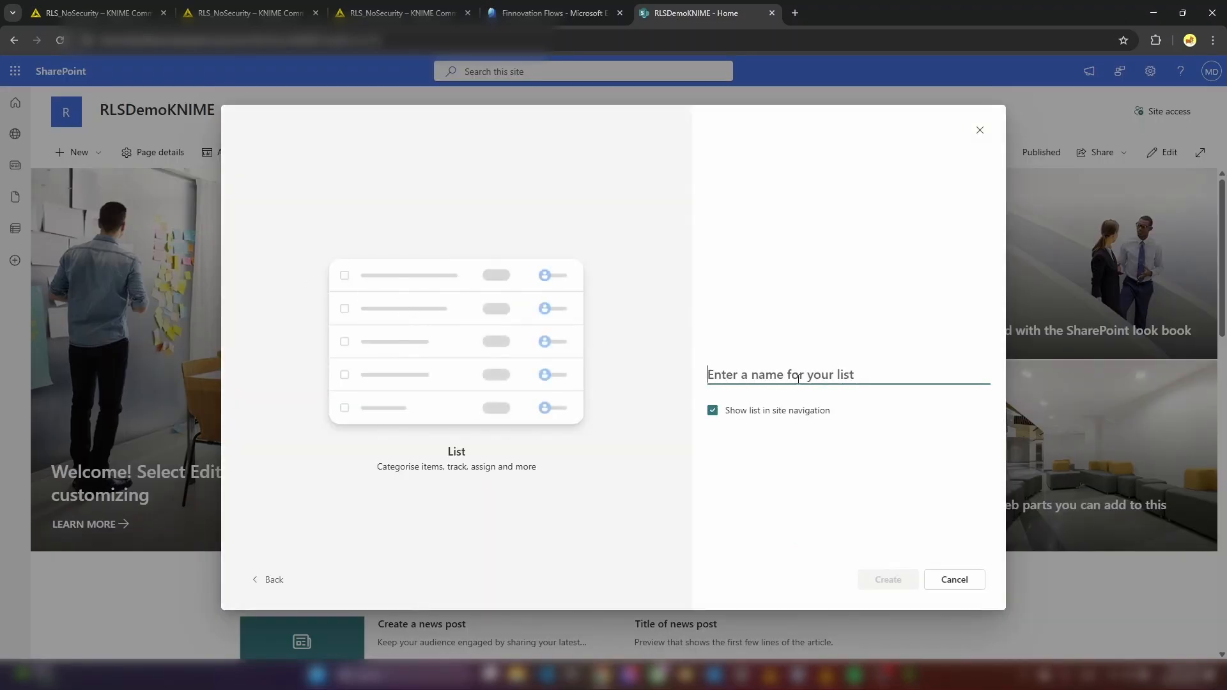
type("RLS")
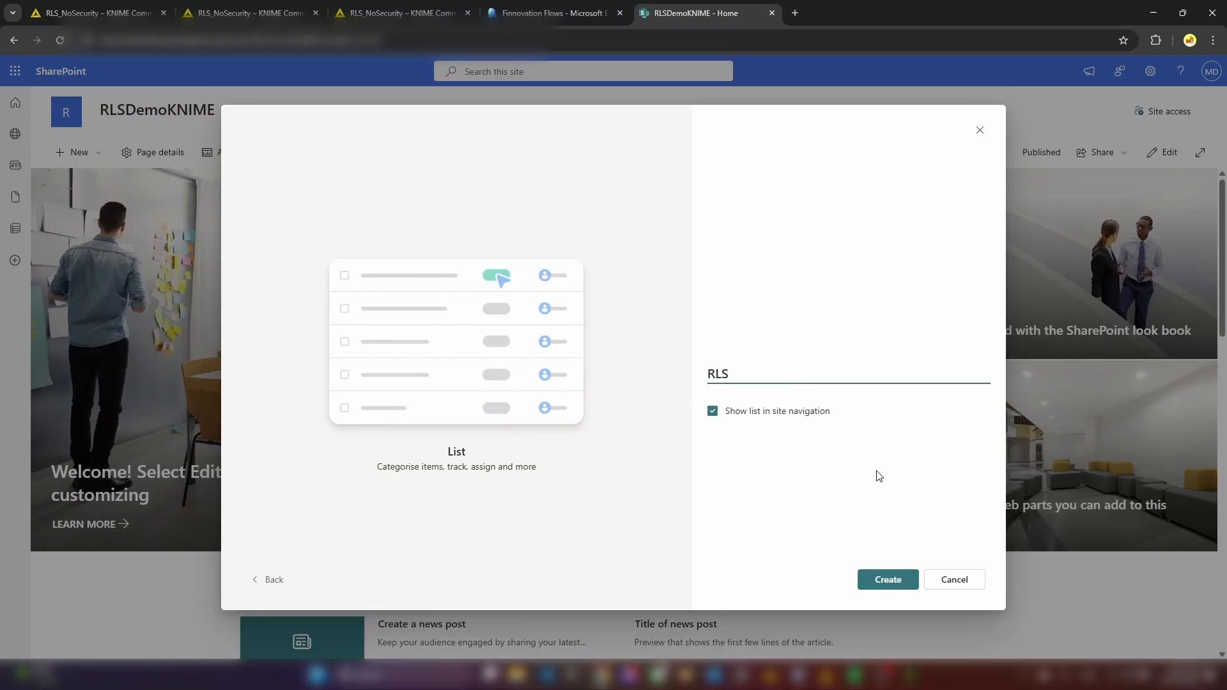
left_click(893, 580)
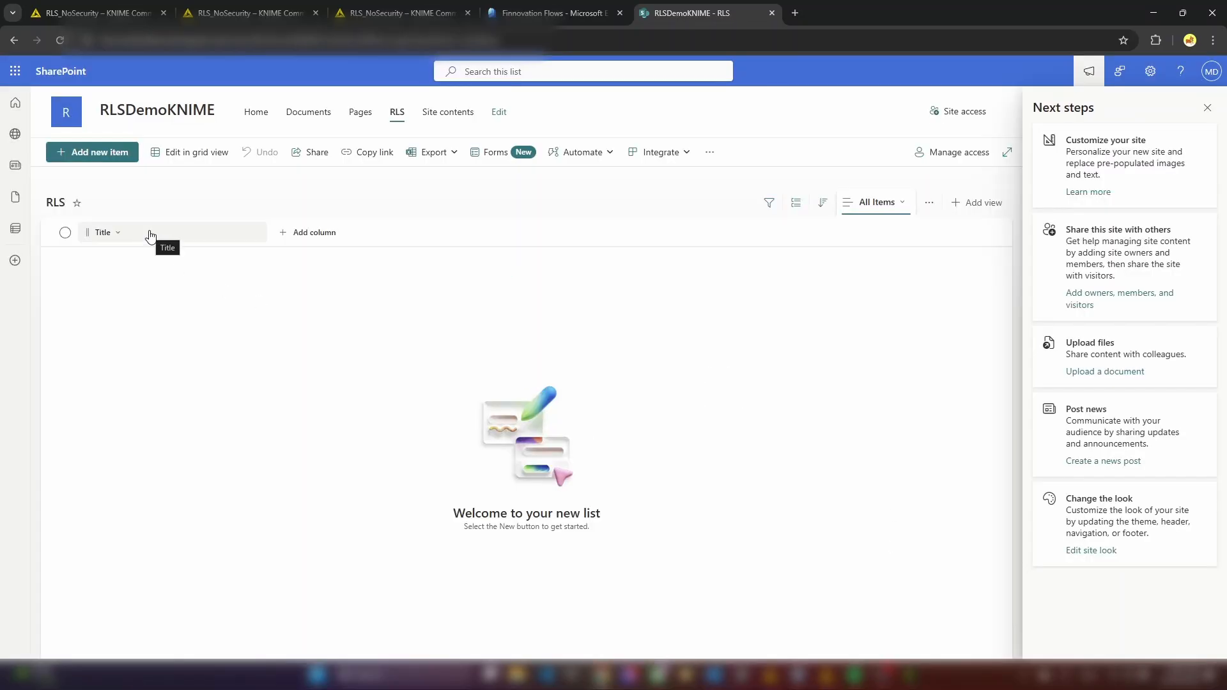
Add an item to the RLS list with the user's name as its Title and save it.
left_click(100, 155)
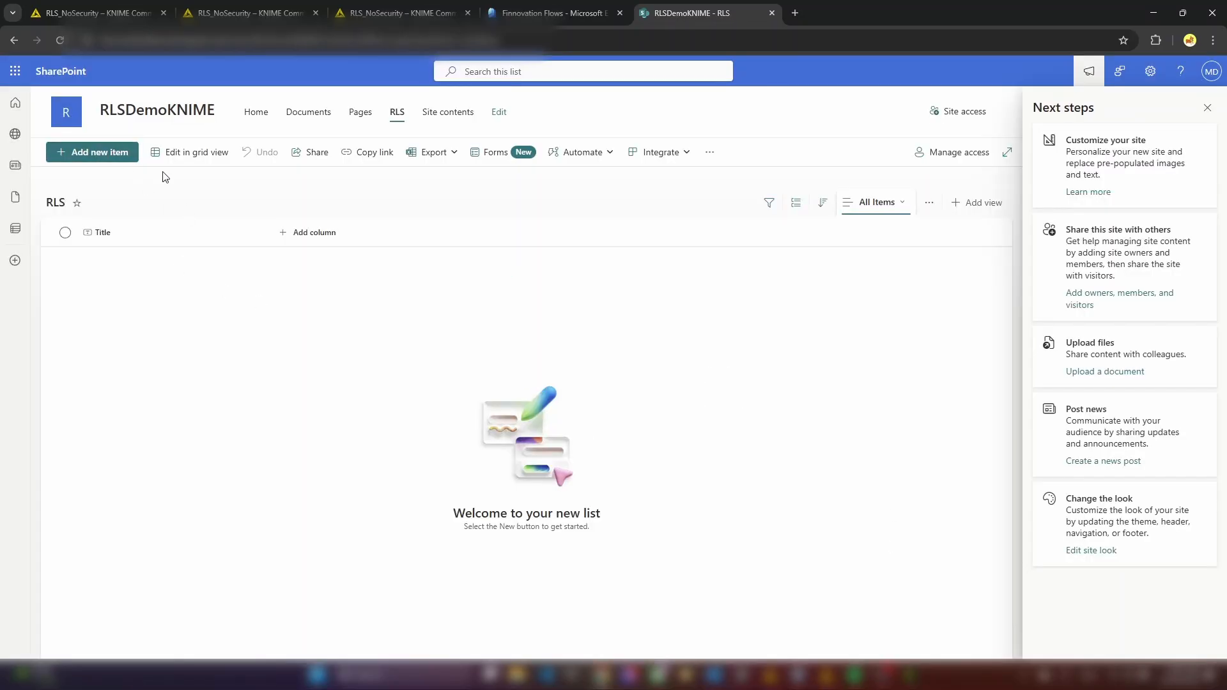
left_click(352, 215)
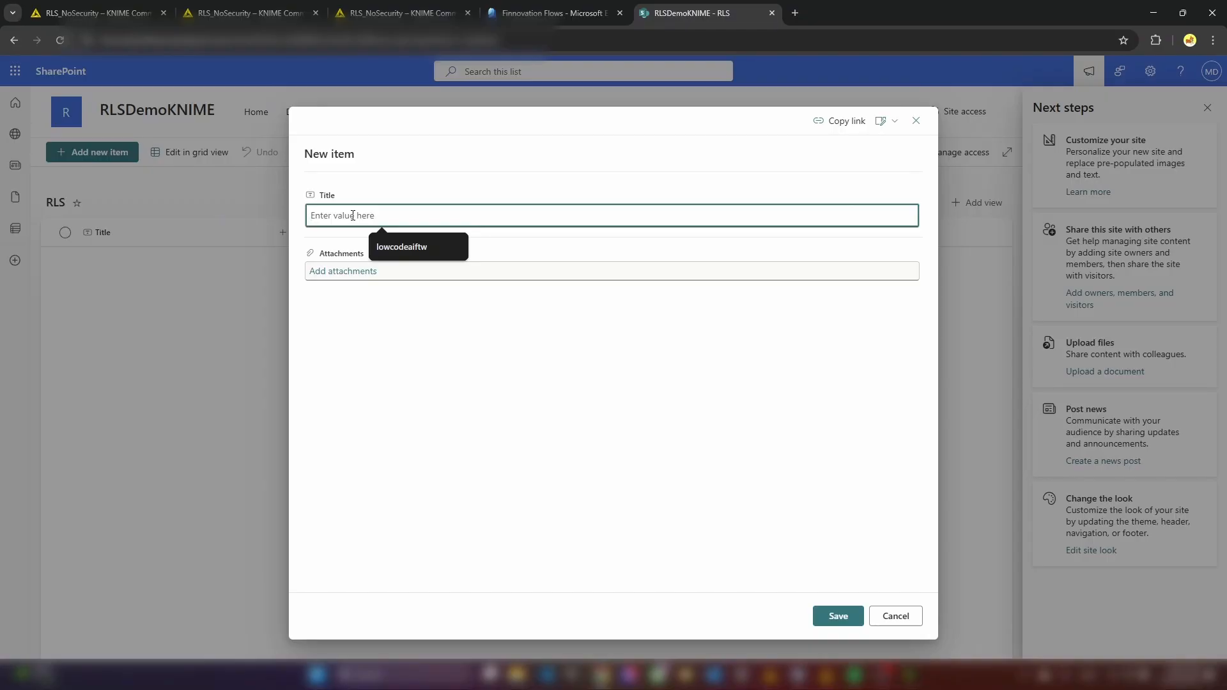
type("mar")
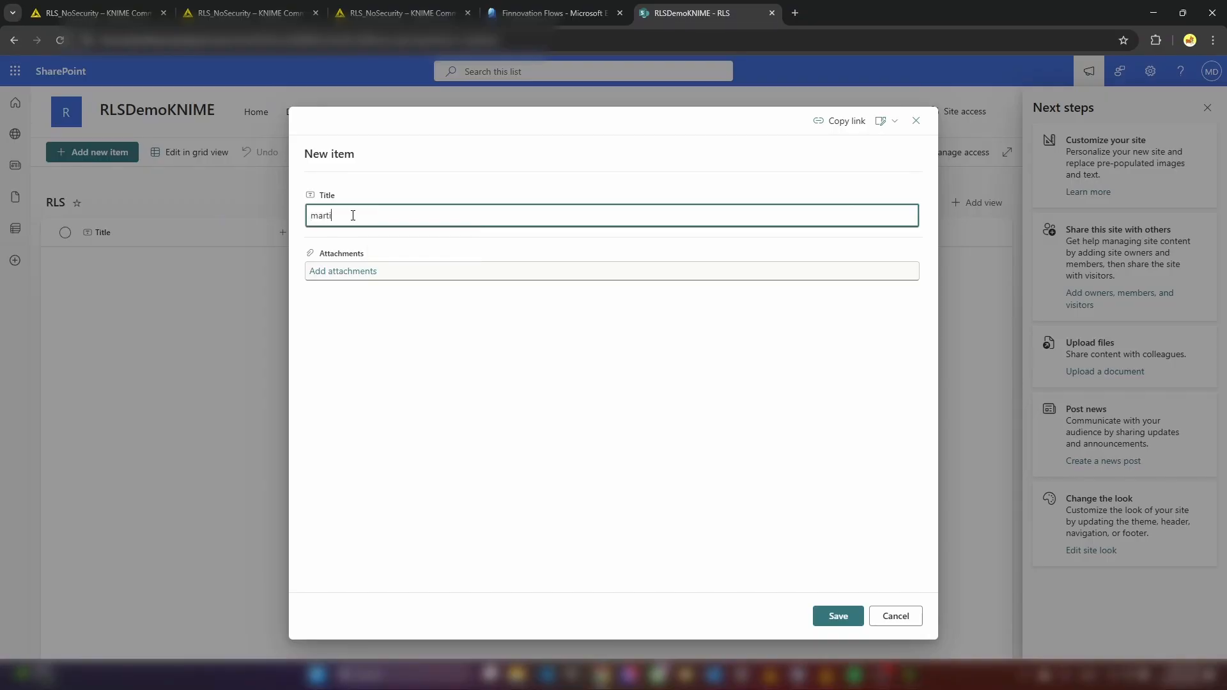
type("ti")
left_click_drag(361, 223, 301, 219)
left_click(836, 617)
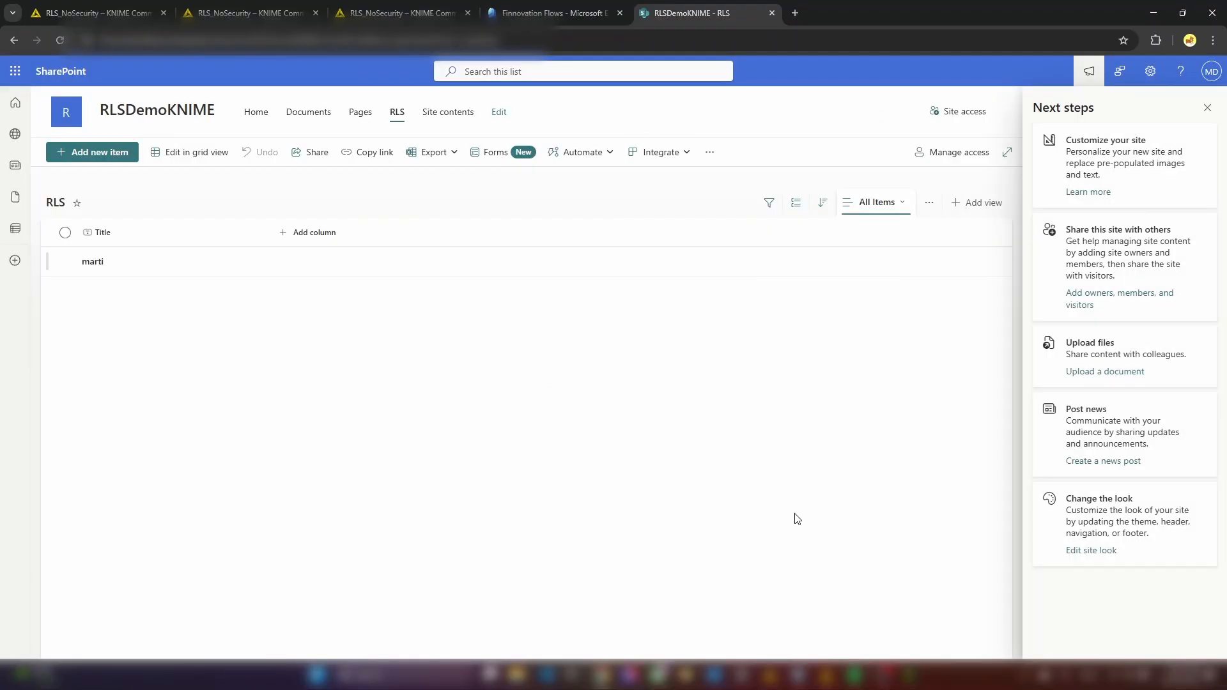
Switch to KNIME Analytics Platform and open the inside of the Sales Dashboard component in the RLS_NoSecurity workflow.
left_click(831, 676)
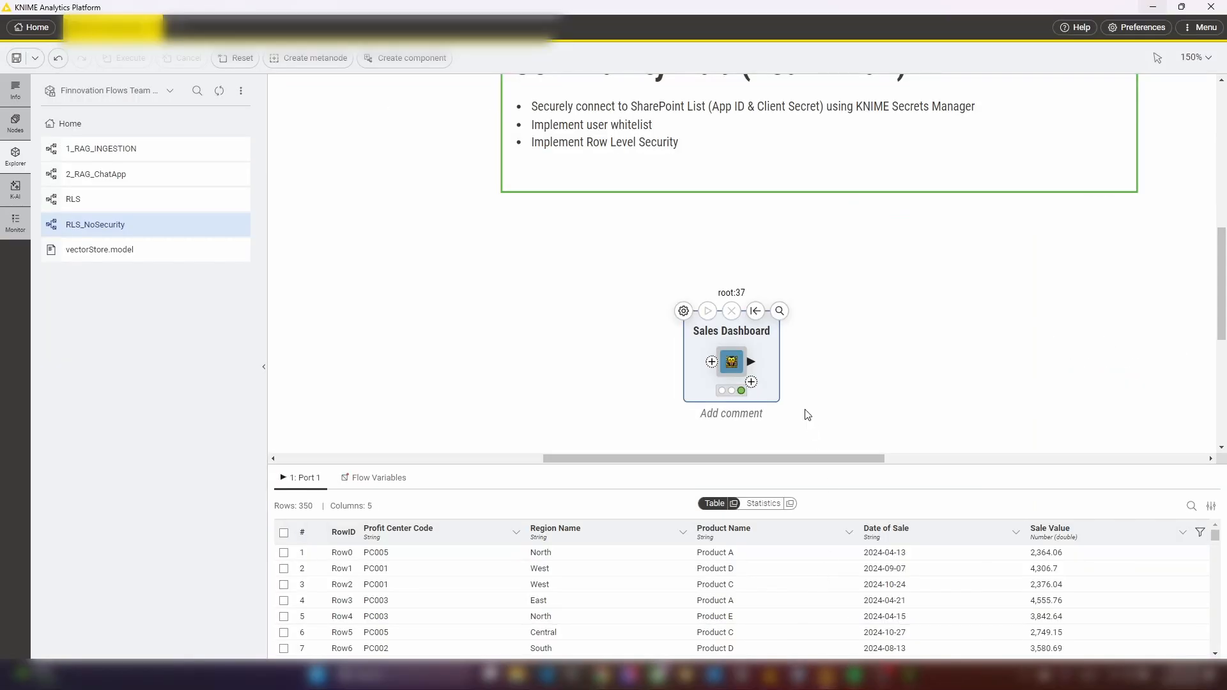
double_click(733, 362, "ctrl")
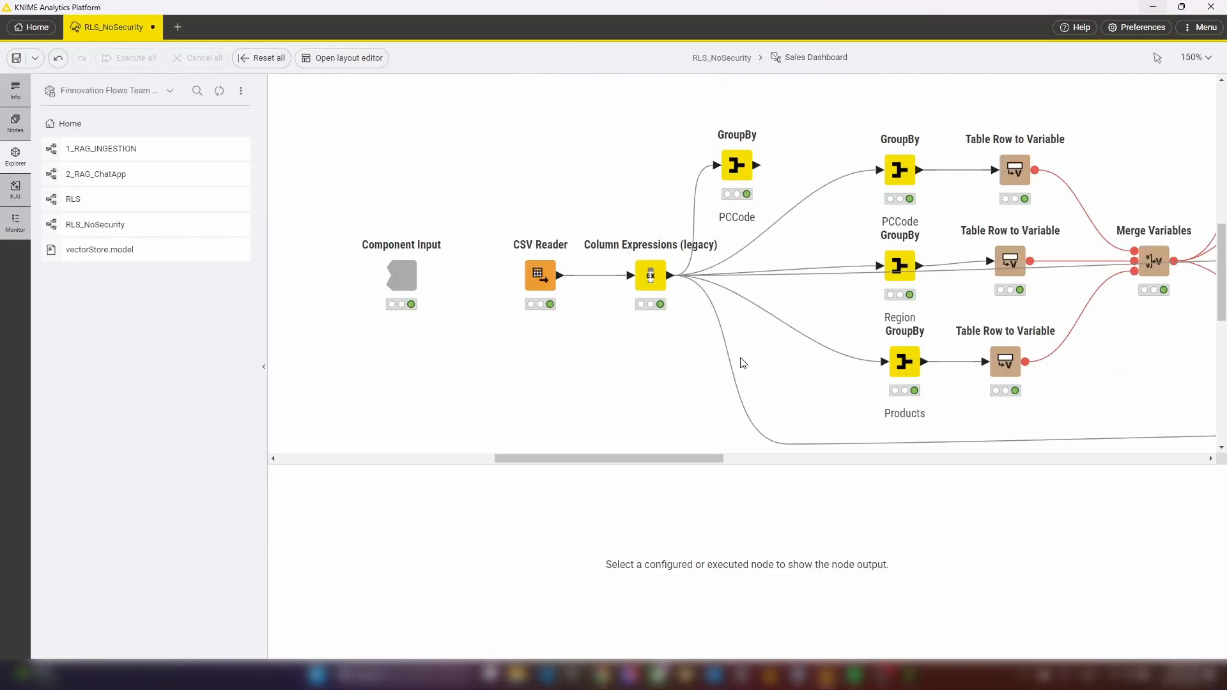
left_click_drag(695, 460, 712, 459)
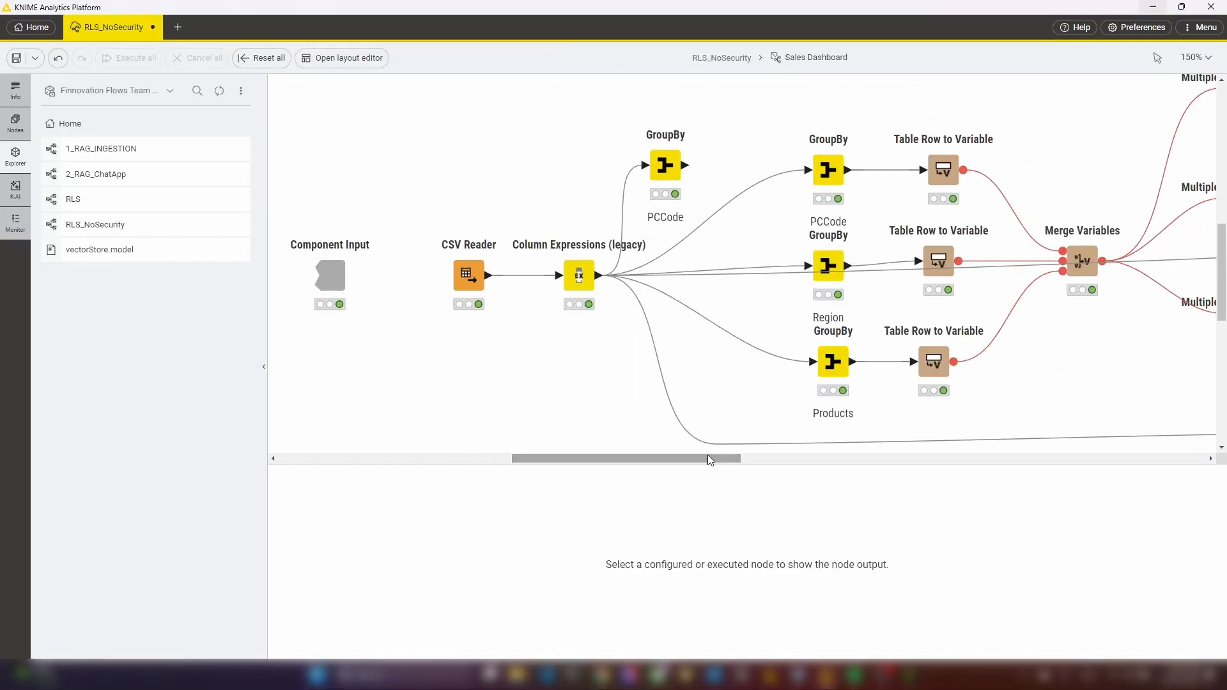
scroll(598, 382, "down", 2)
Find the SharePoint Online List Reader node and add it below the CSV Reader in the component workflow.
left_click(15, 123)
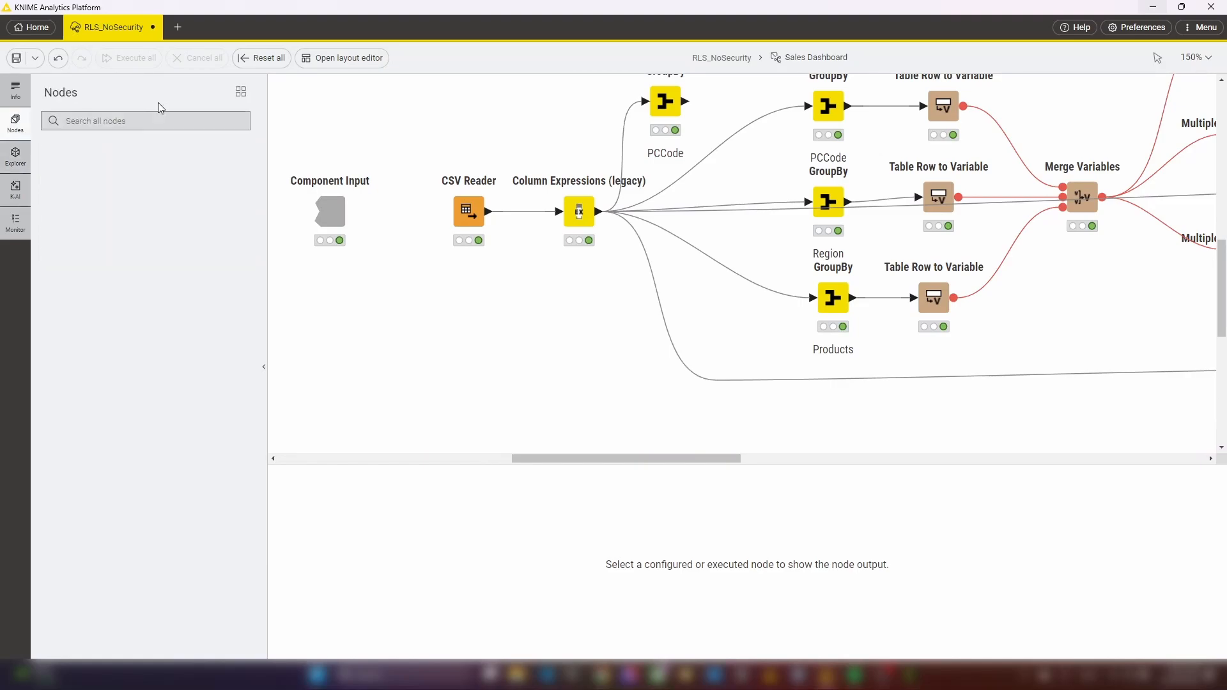
type("Shrepo")
left_click_drag(76, 416, 492, 364)
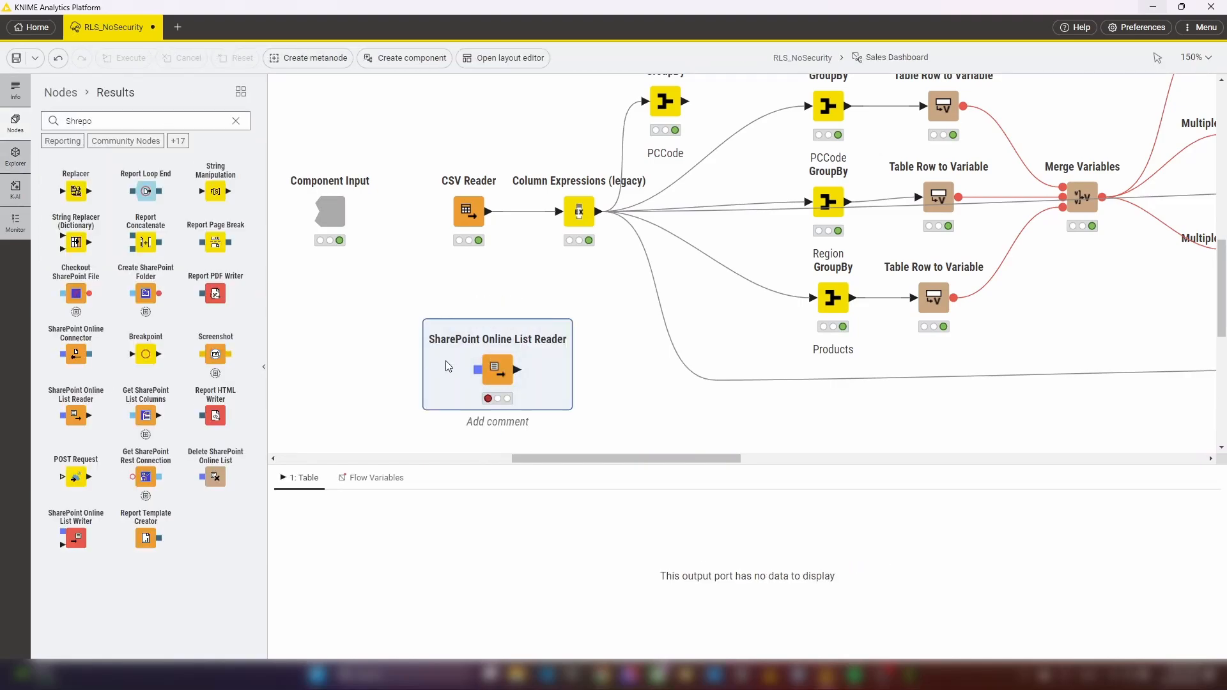
left_click(649, 376)
left_click(499, 368)
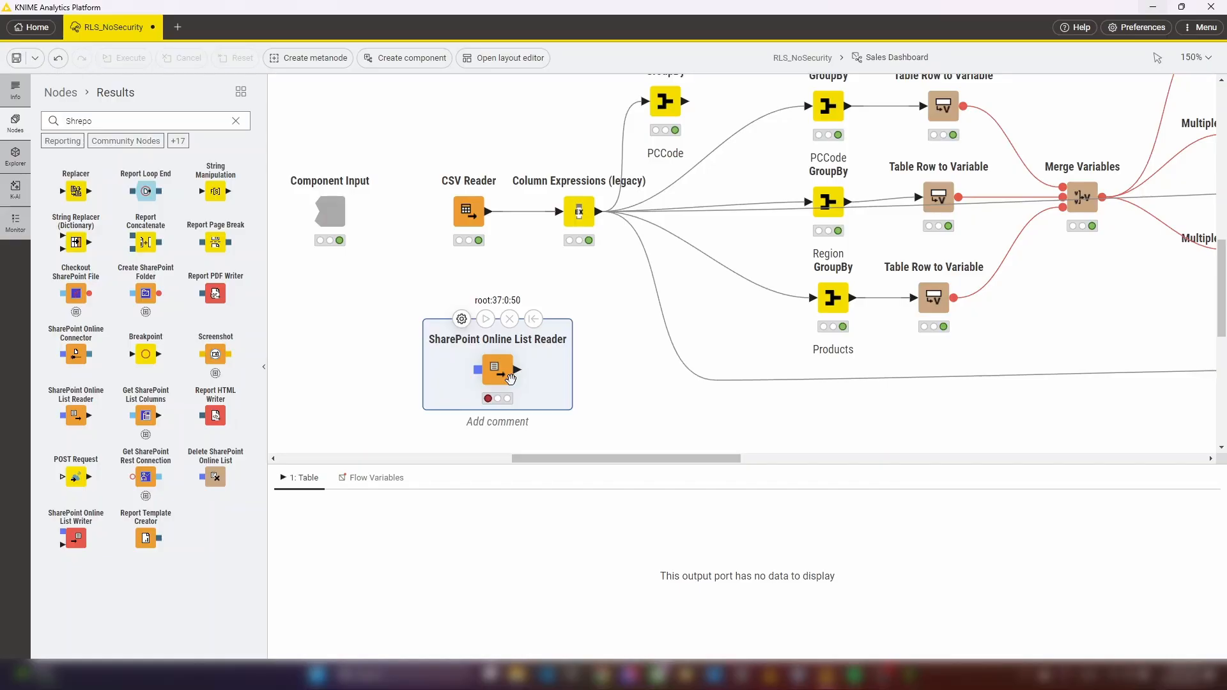
left_click(648, 361)
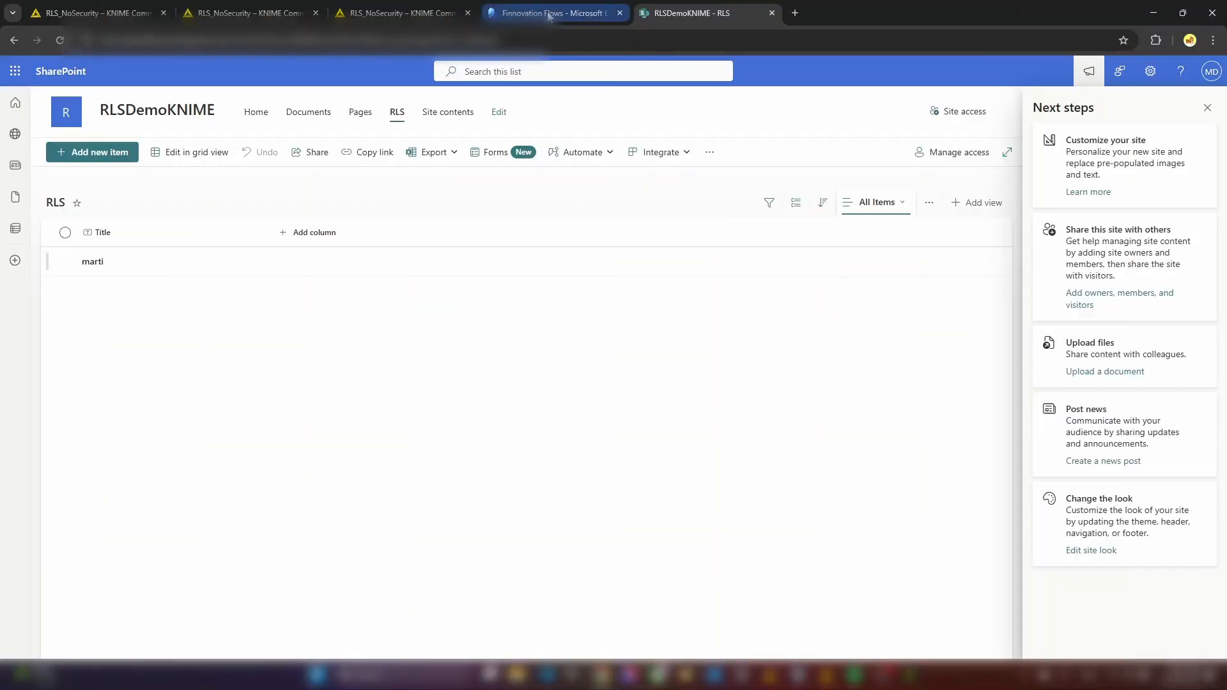
Switch to the Microsoft Entra admin center in the browser and register a new application named RLSKNIME.
left_click(549, 14)
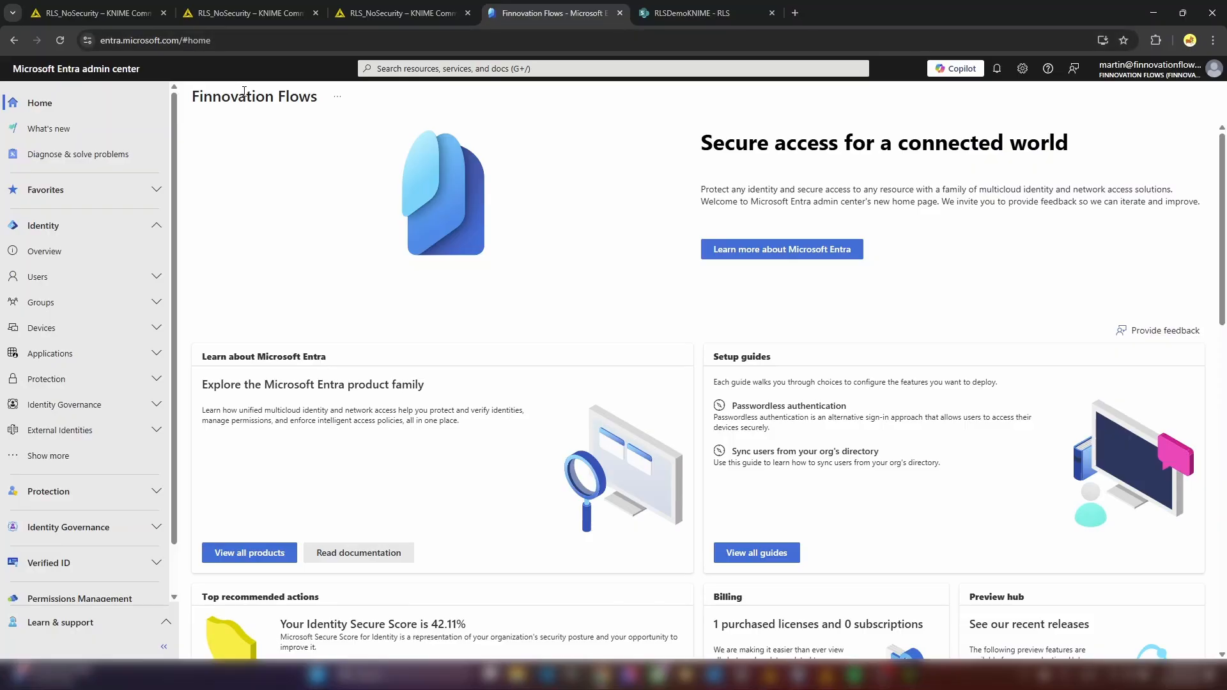
left_click(157, 357)
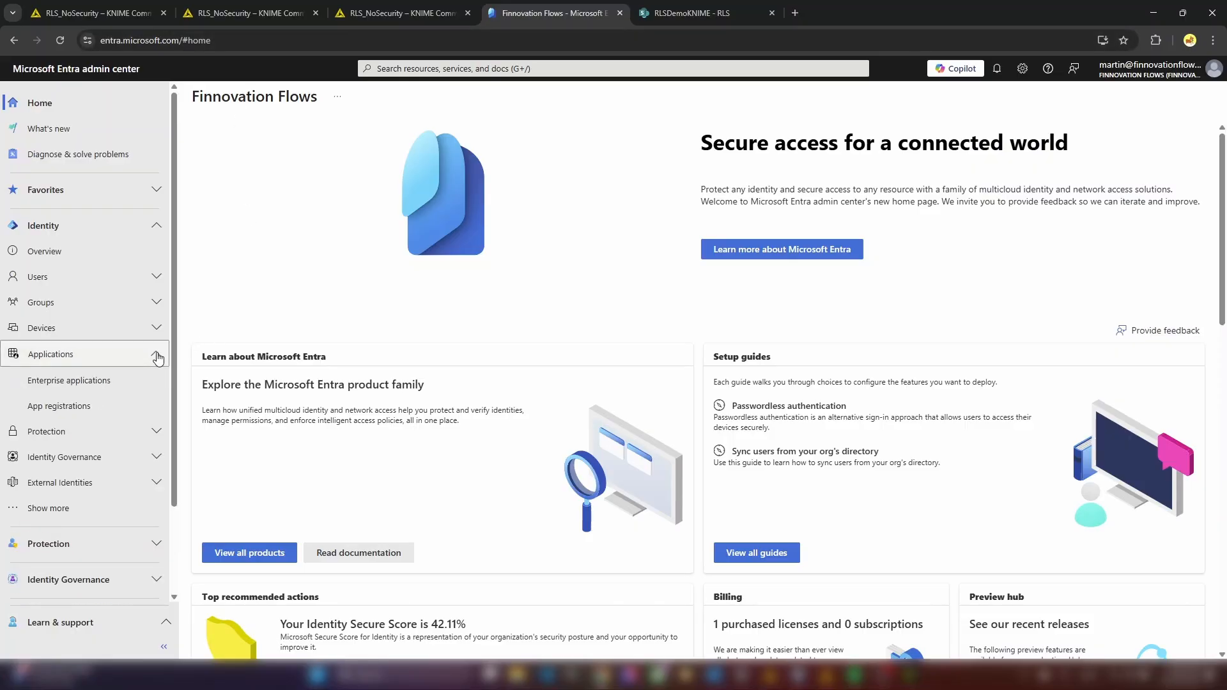
left_click(71, 409)
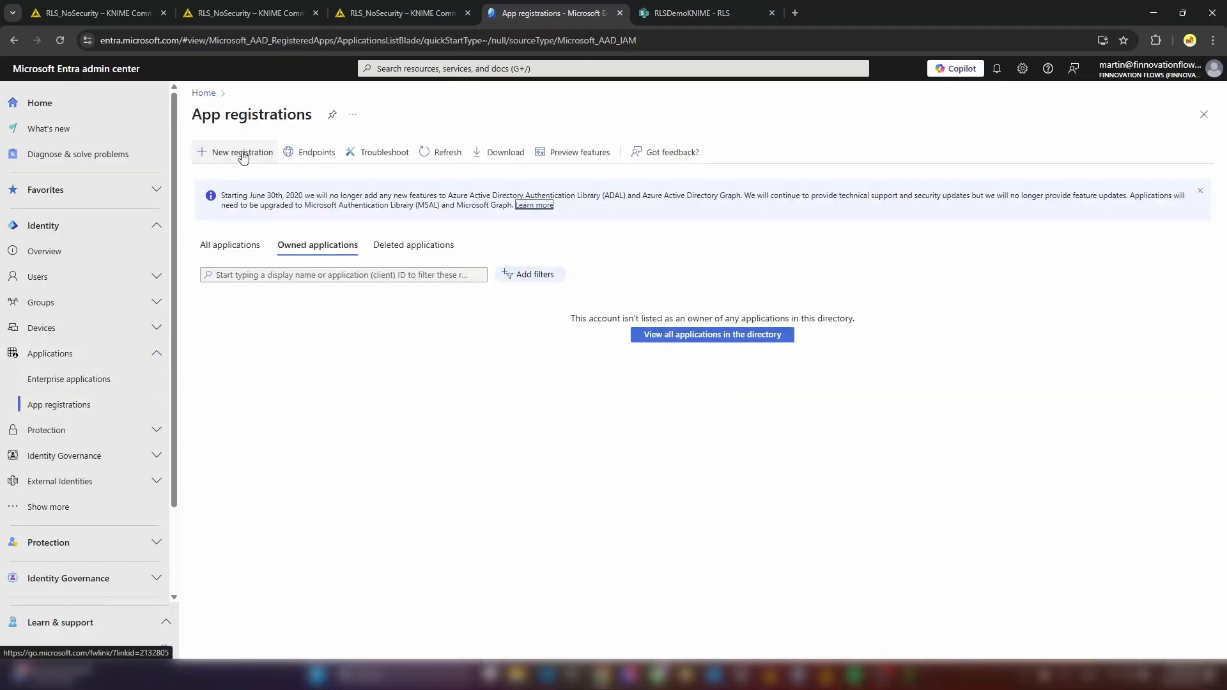
left_click(241, 153)
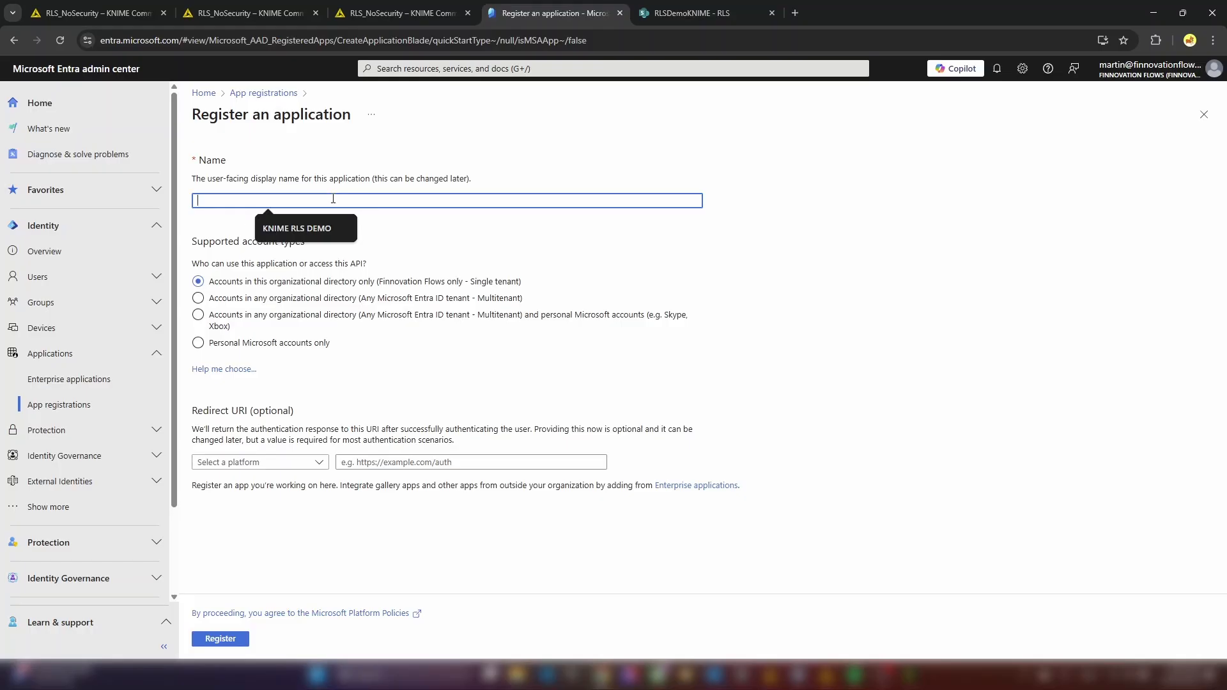
type("RLSKNIME")
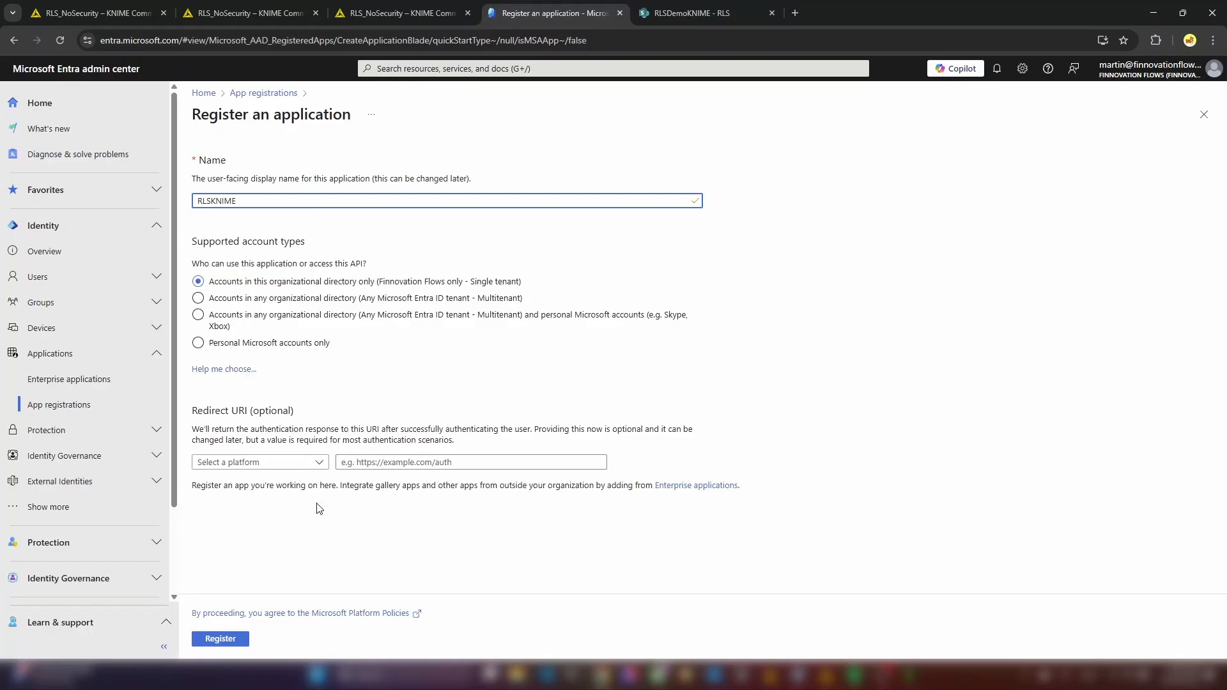
left_click(229, 641)
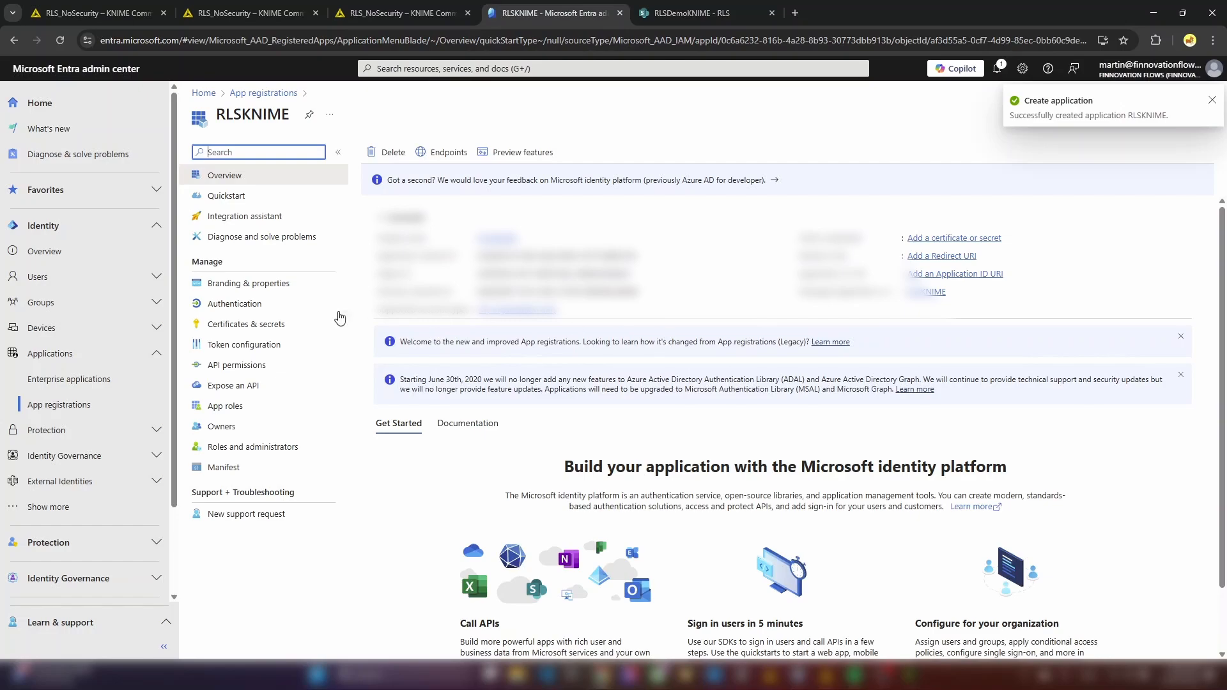
Remove the Microsoft Graph User.Read permission from the RLSKNIME app's API permissions.
left_click(239, 371)
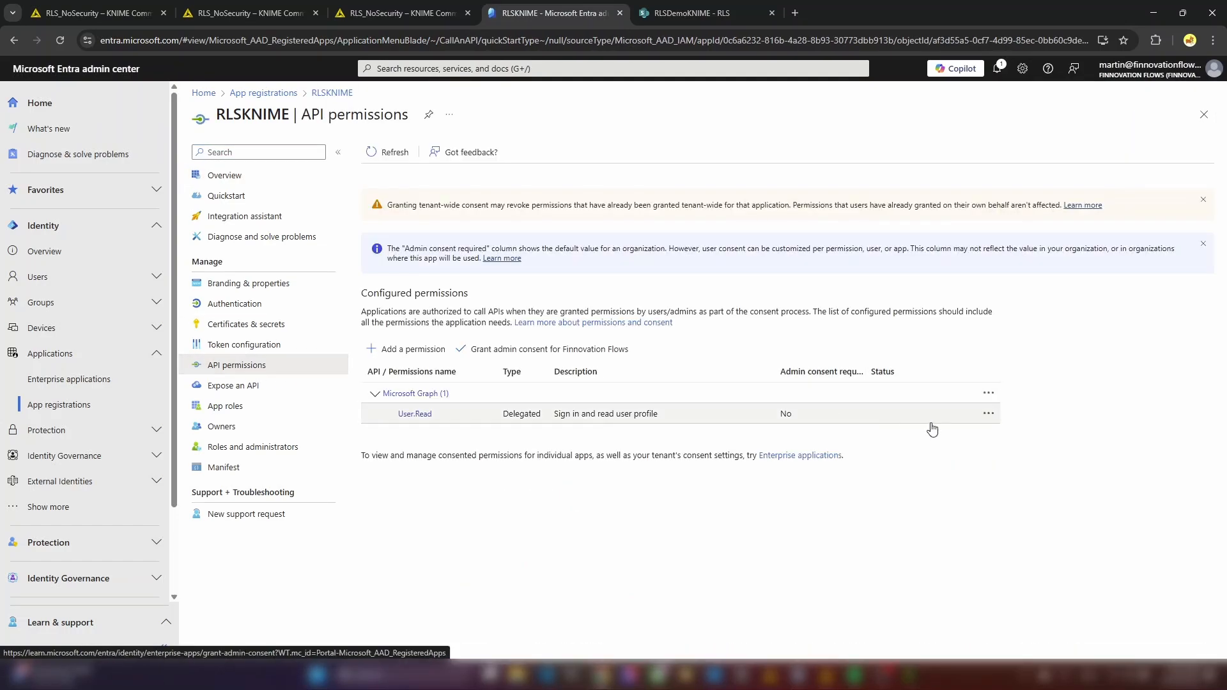
left_click(989, 416)
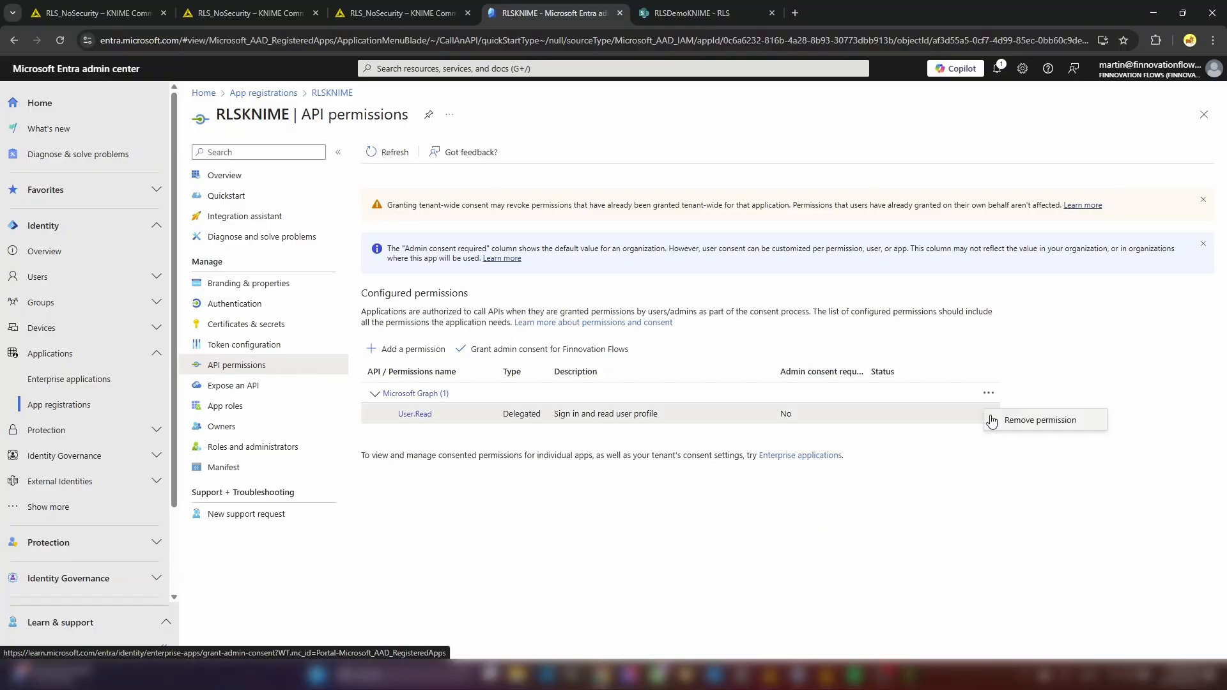
left_click(1041, 422)
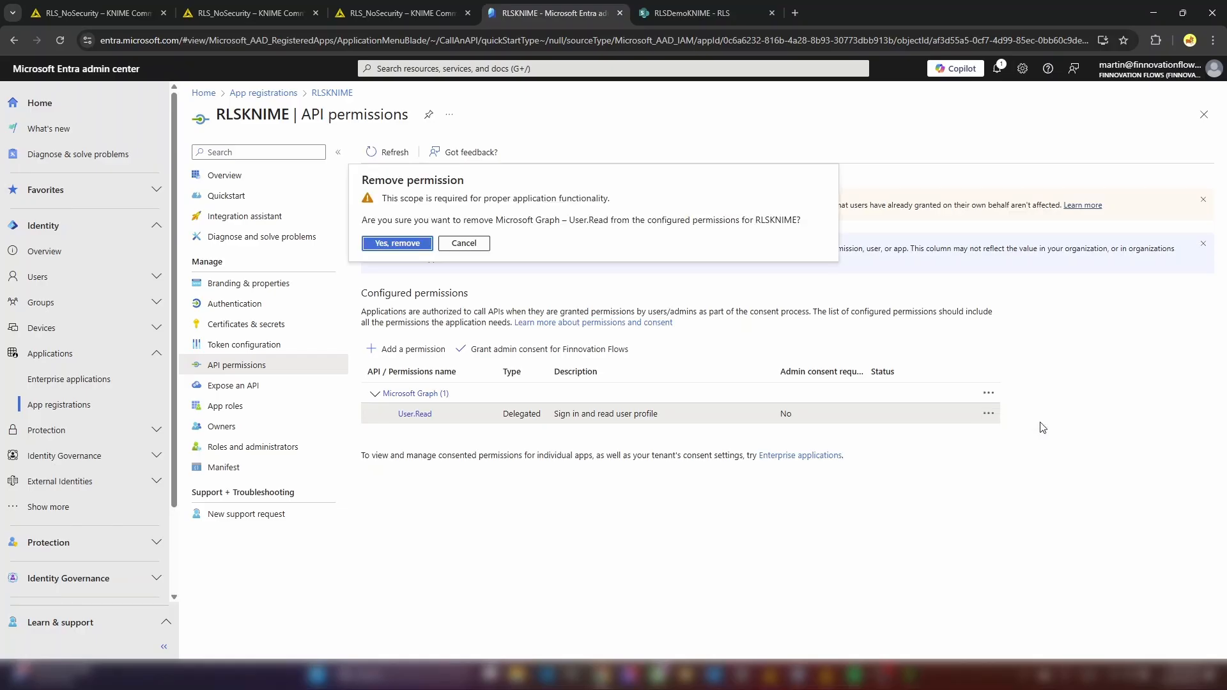
left_click(402, 248)
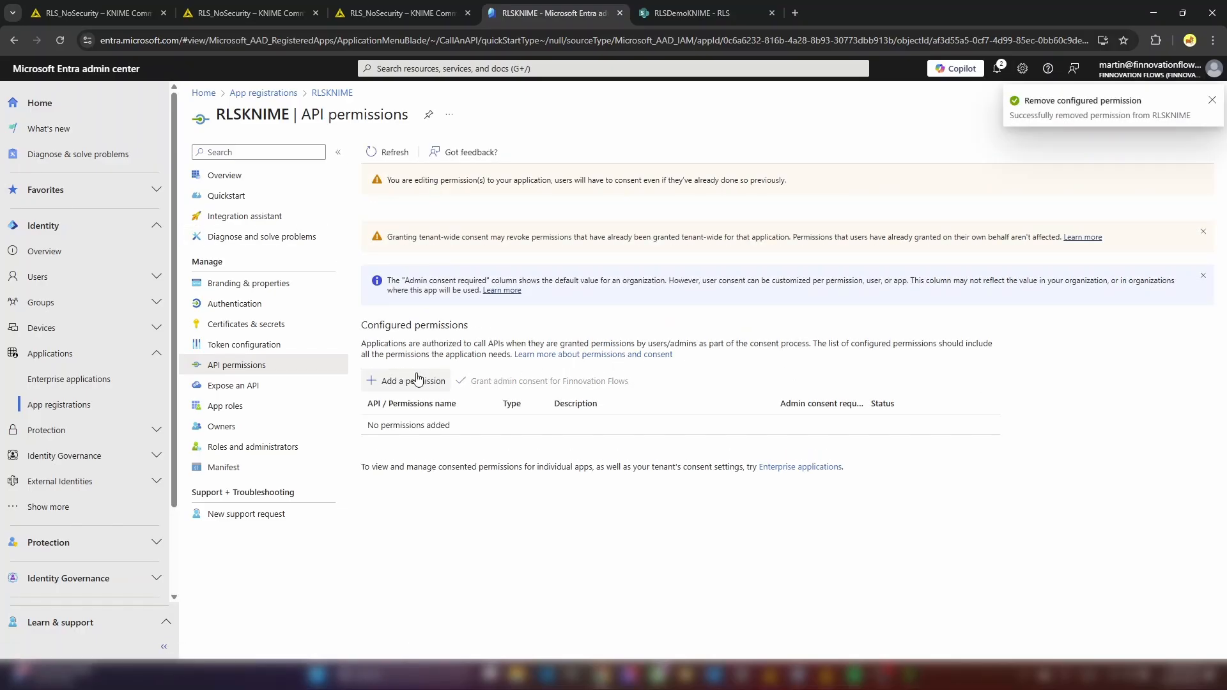
Add the Microsoft Graph application permission Sites.ReadWrite.All to RLSKNIME and grant admin consent for Finnovation Flows.
left_click(419, 383)
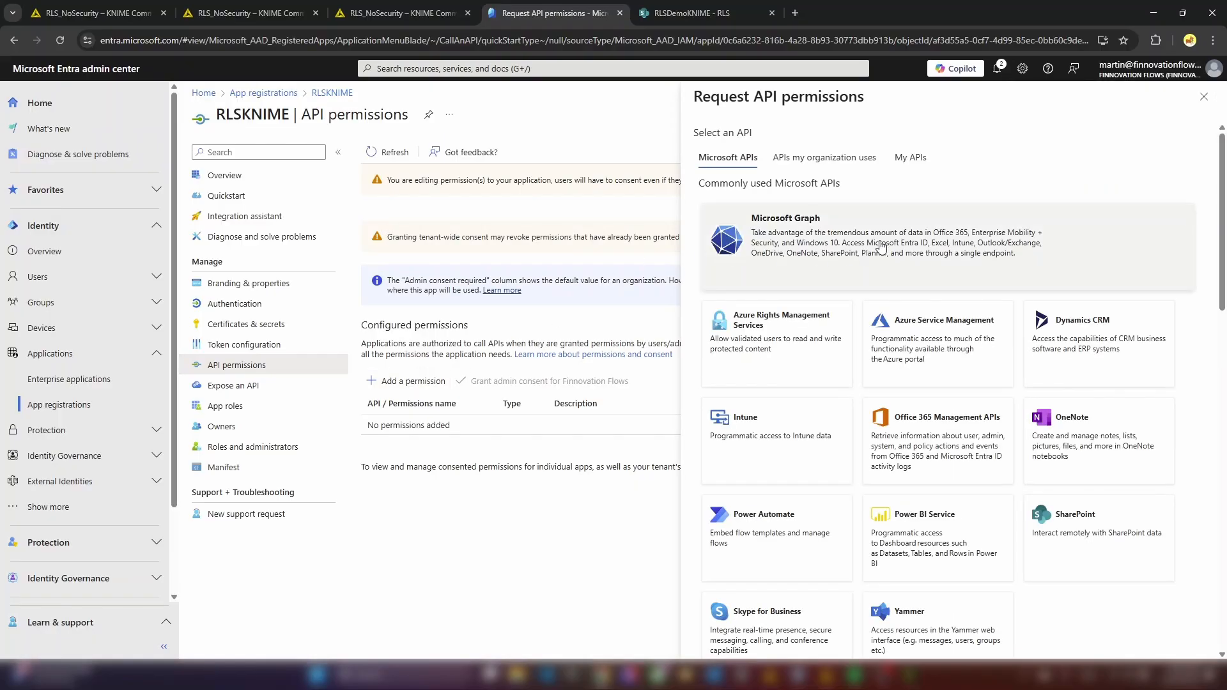
left_click(857, 245)
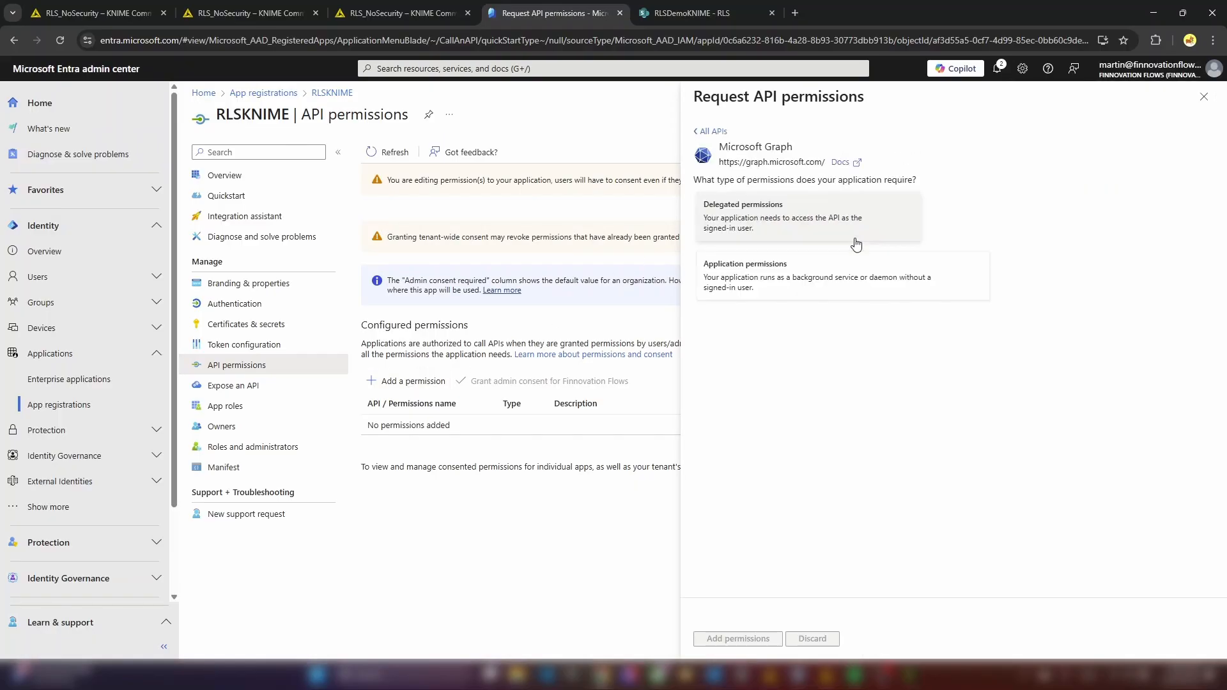
left_click(787, 280)
left_click(772, 346)
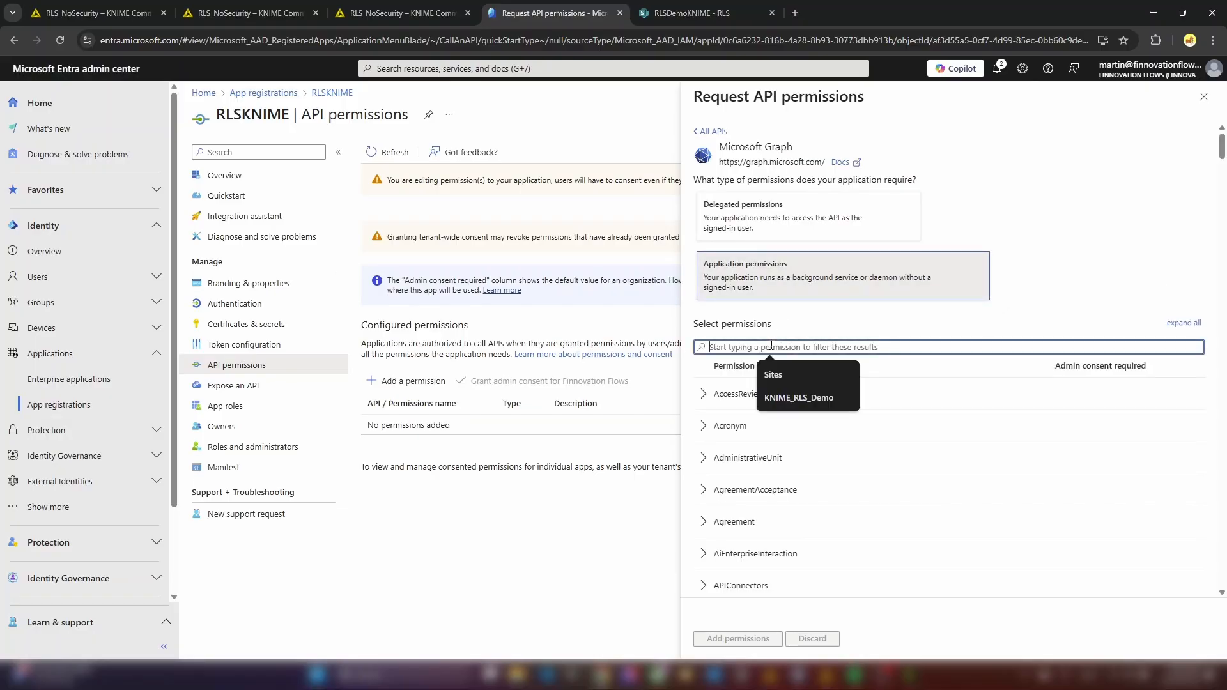
type("Site")
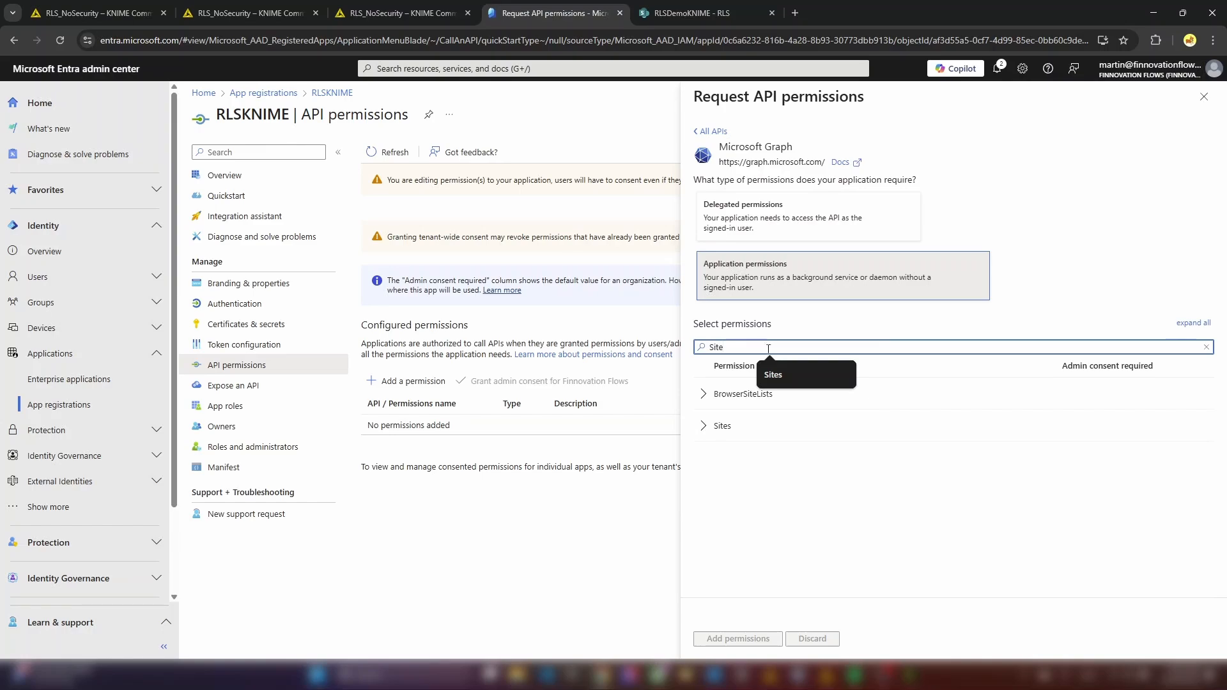
left_click(703, 427)
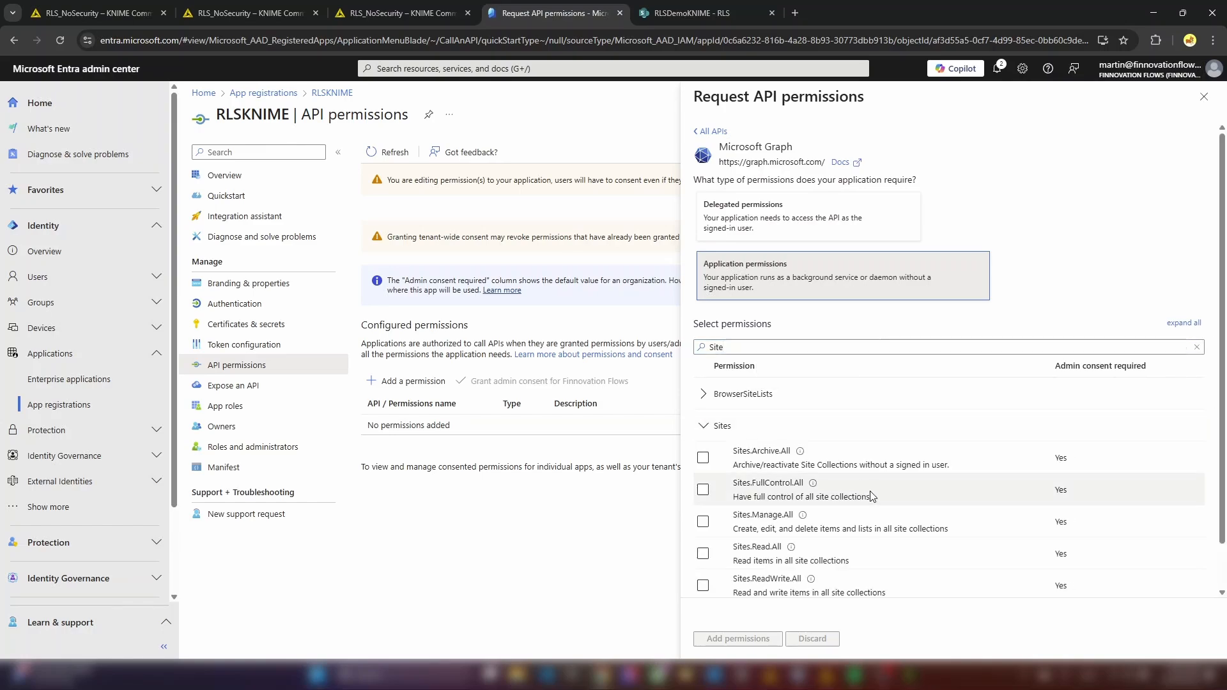
left_click(703, 585)
left_click(738, 638)
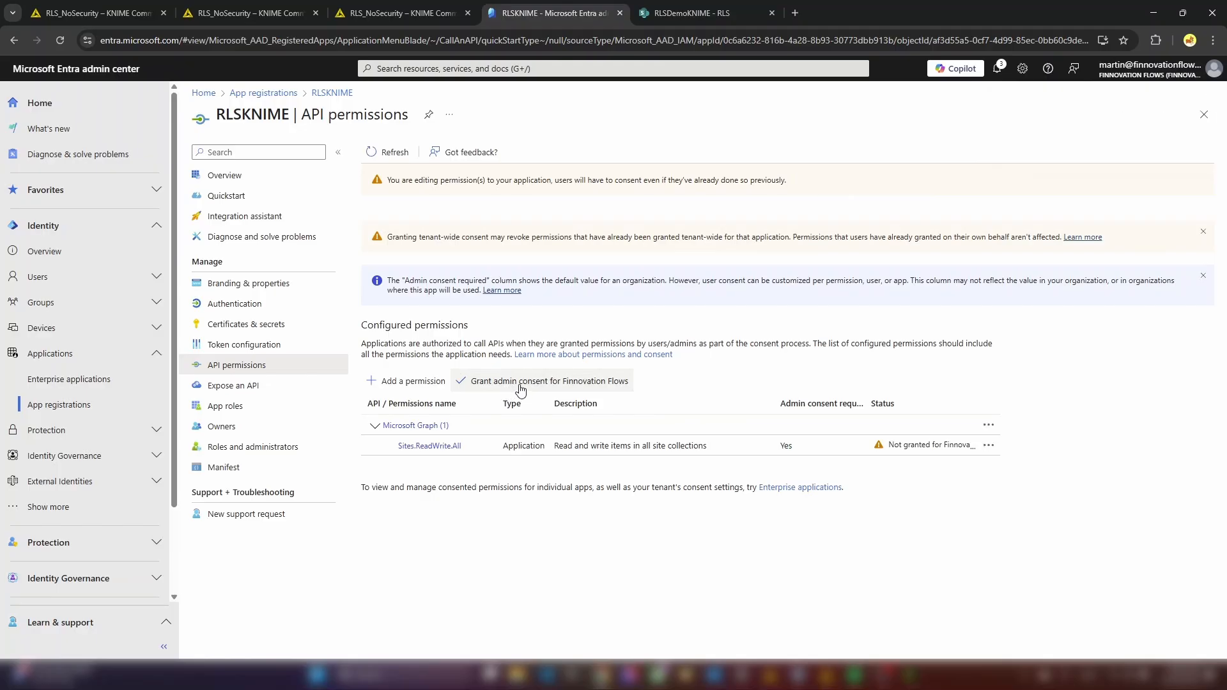
left_click(542, 389)
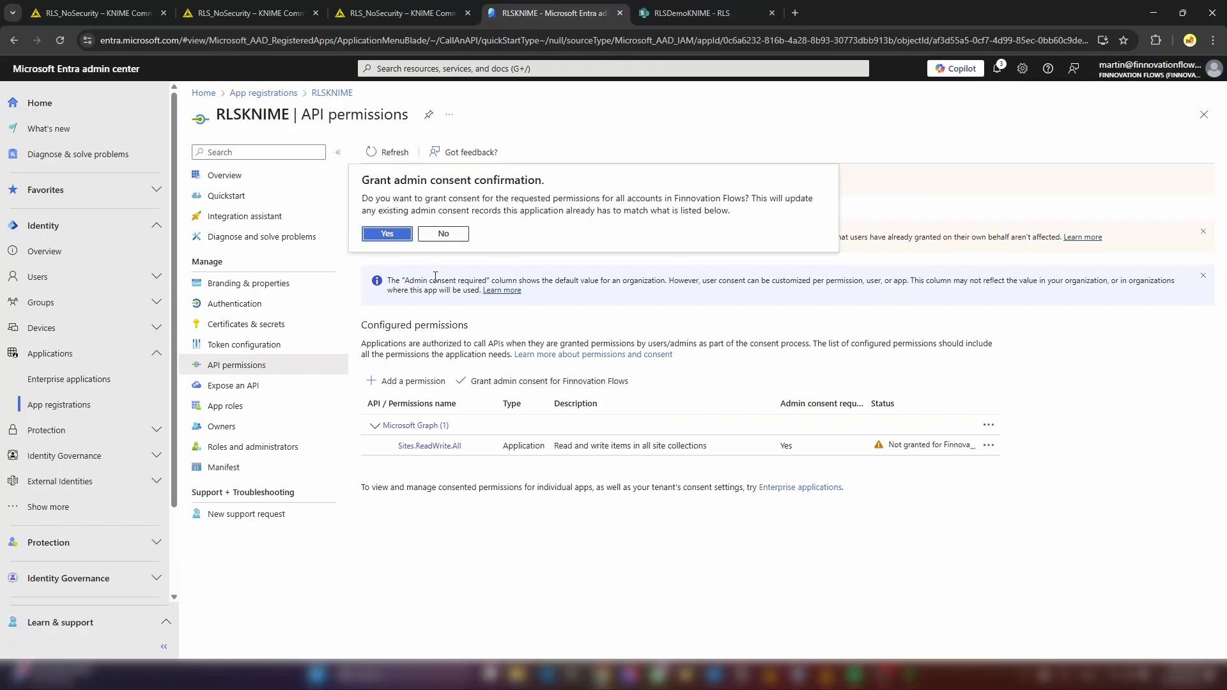
left_click(398, 233)
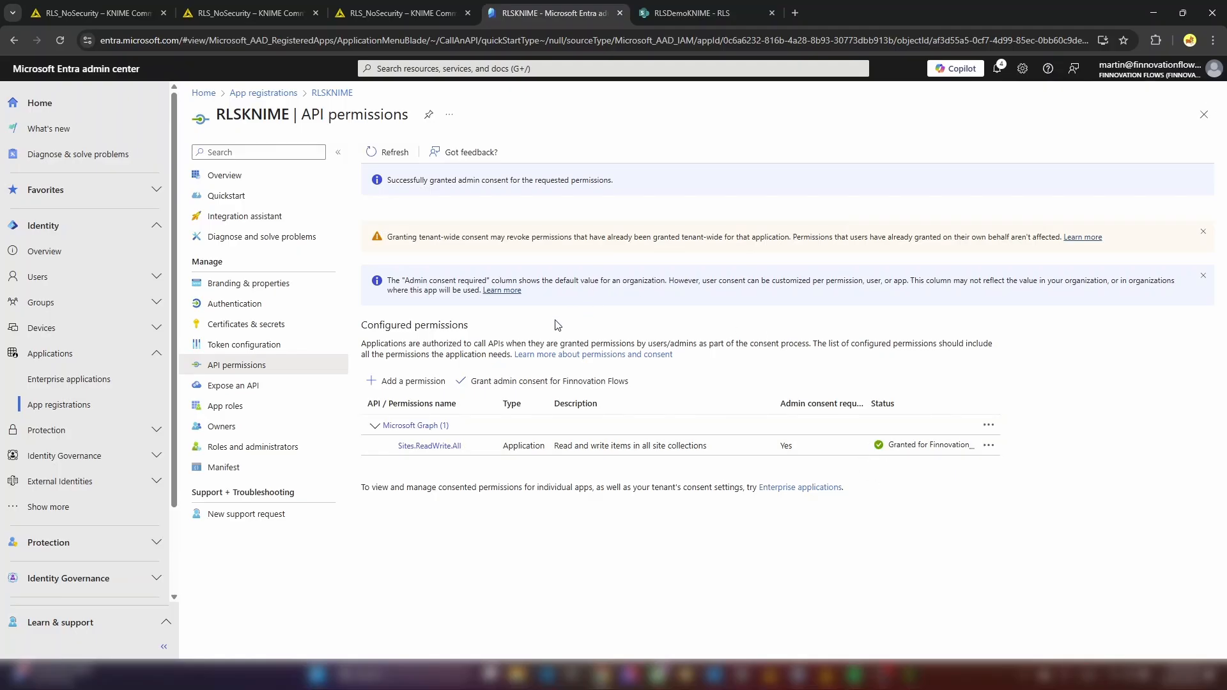
Create a client secret for RLSKNIME with the description RLS and the recommended 180-day expiry, and copy its value.
left_click(252, 326)
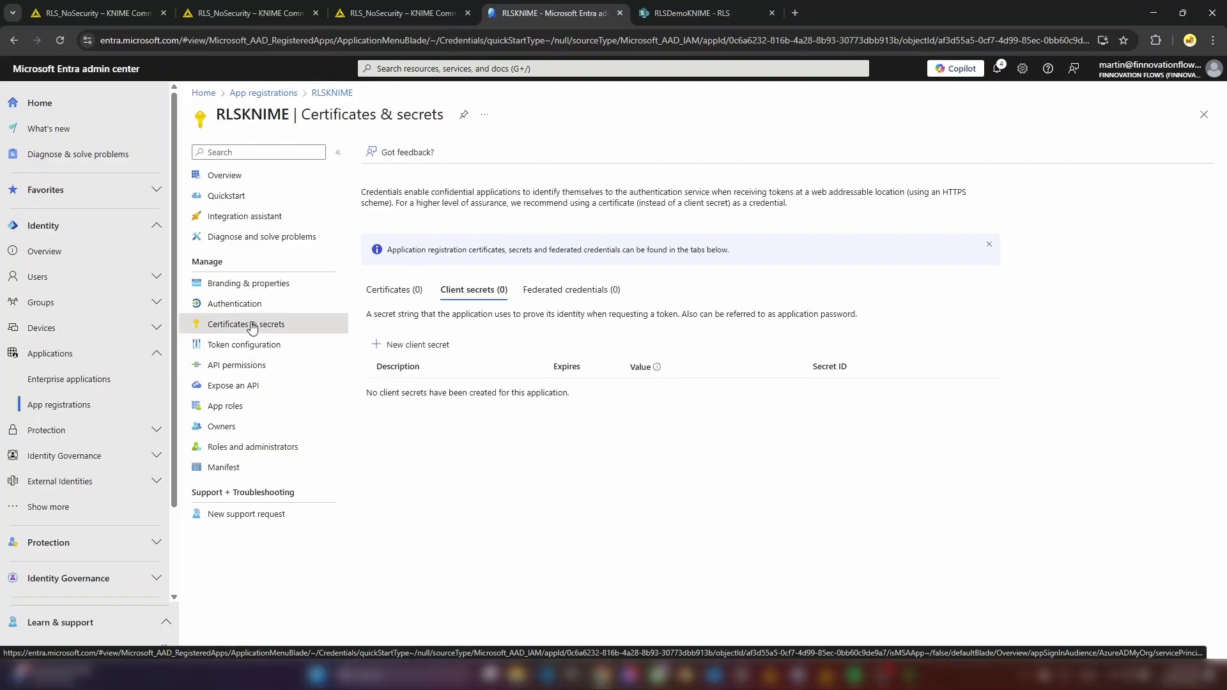
left_click(411, 348)
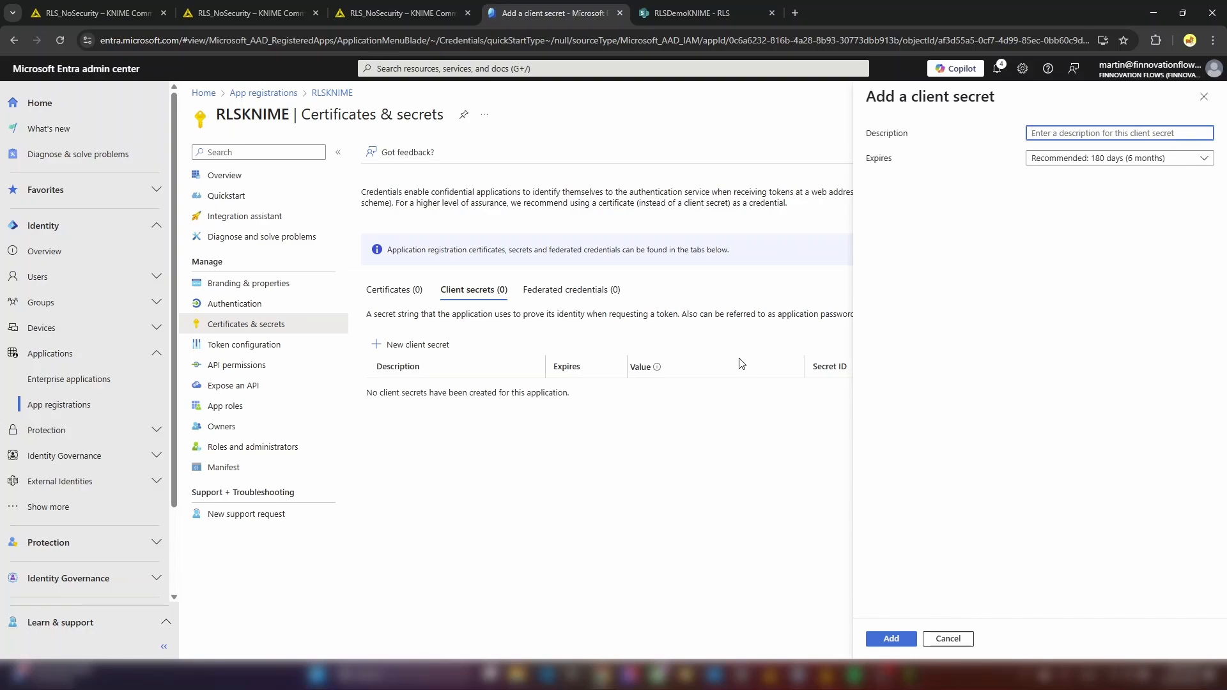
type("RLS")
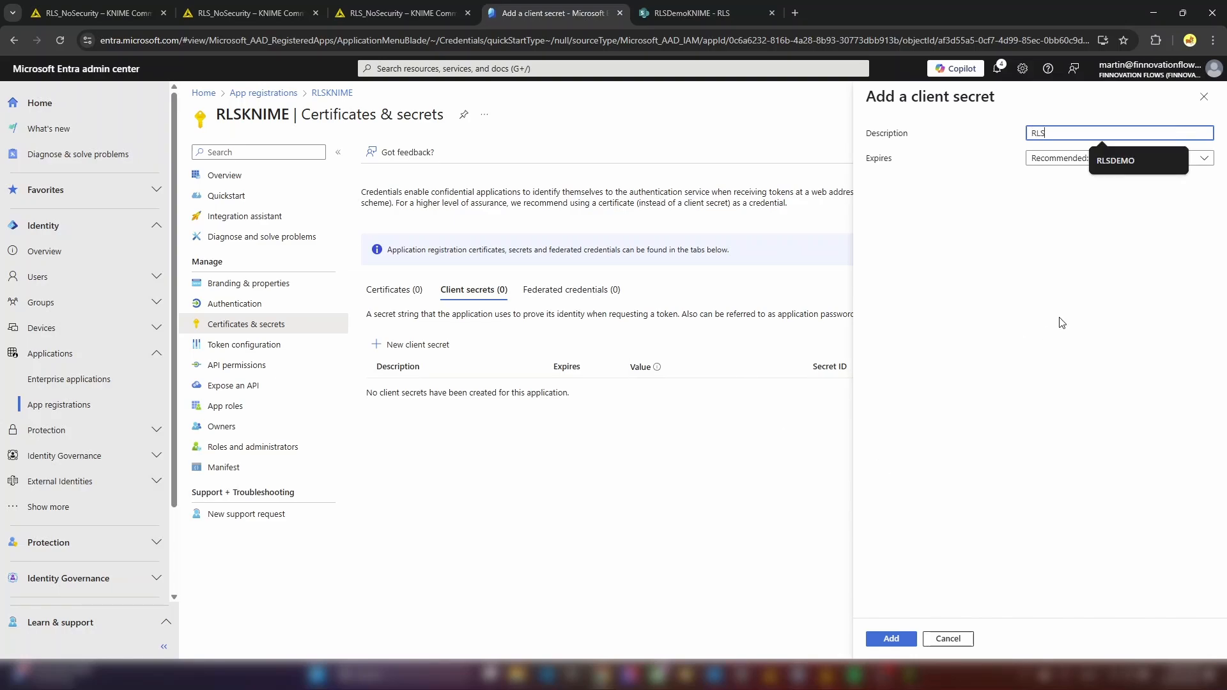
left_click(1079, 320)
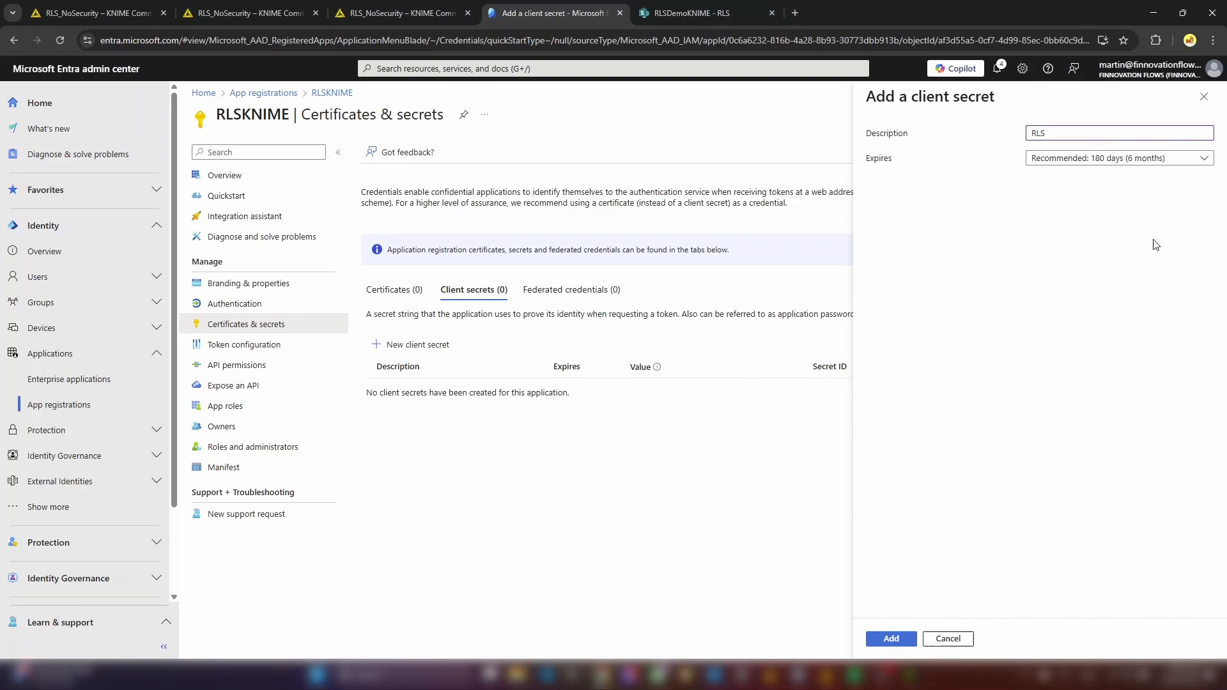
left_click(892, 639)
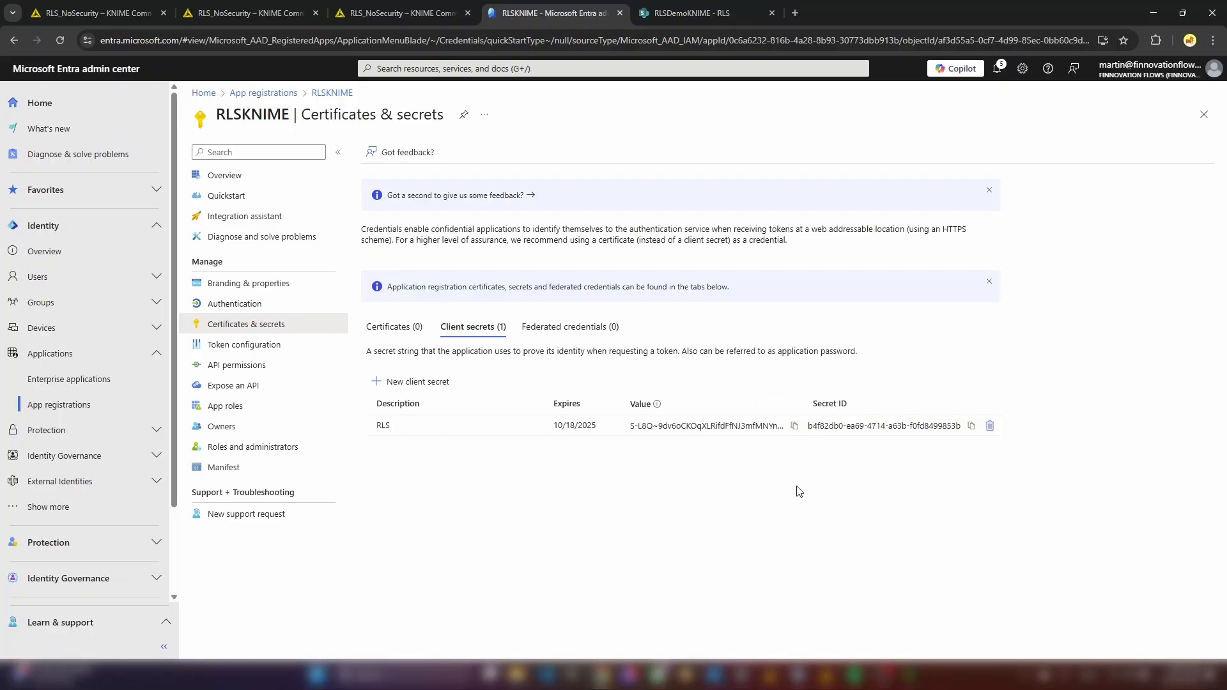
left_click(795, 427)
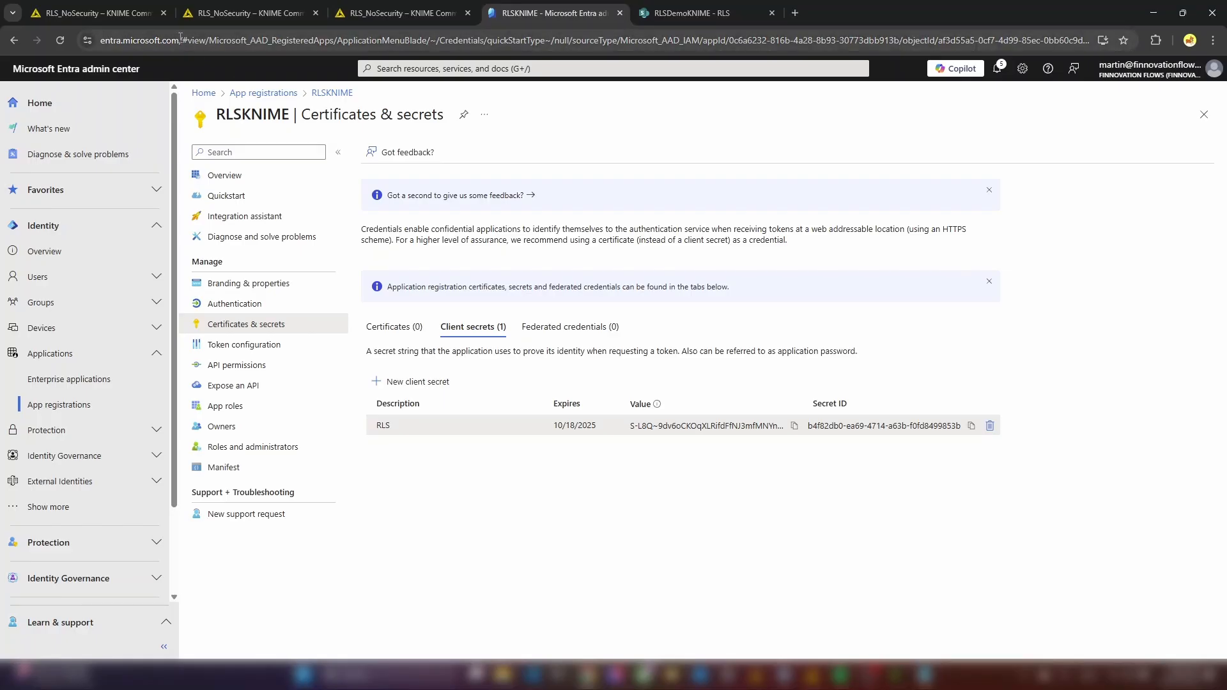
Switch to KNIME Community Hub and start a new Finnovation Flows Team secret named RLSKNIME with the type Microsoft.
left_click(107, 14)
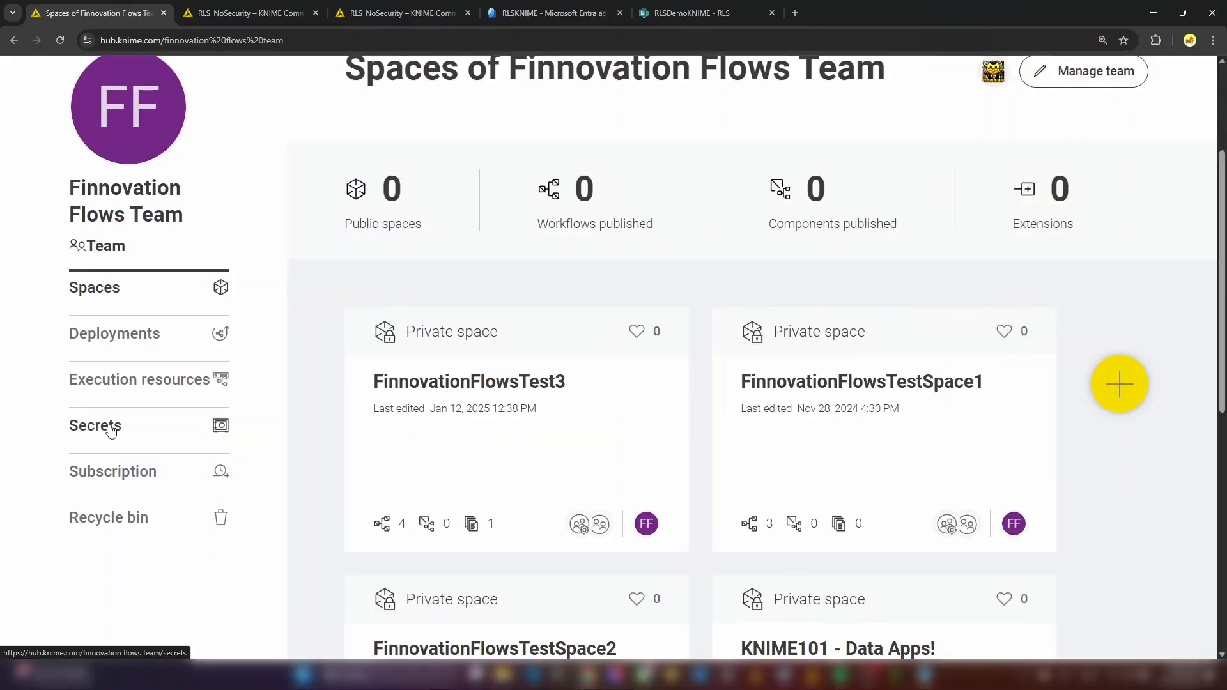
left_click(115, 428)
scroll(761, 342, "down", 1)
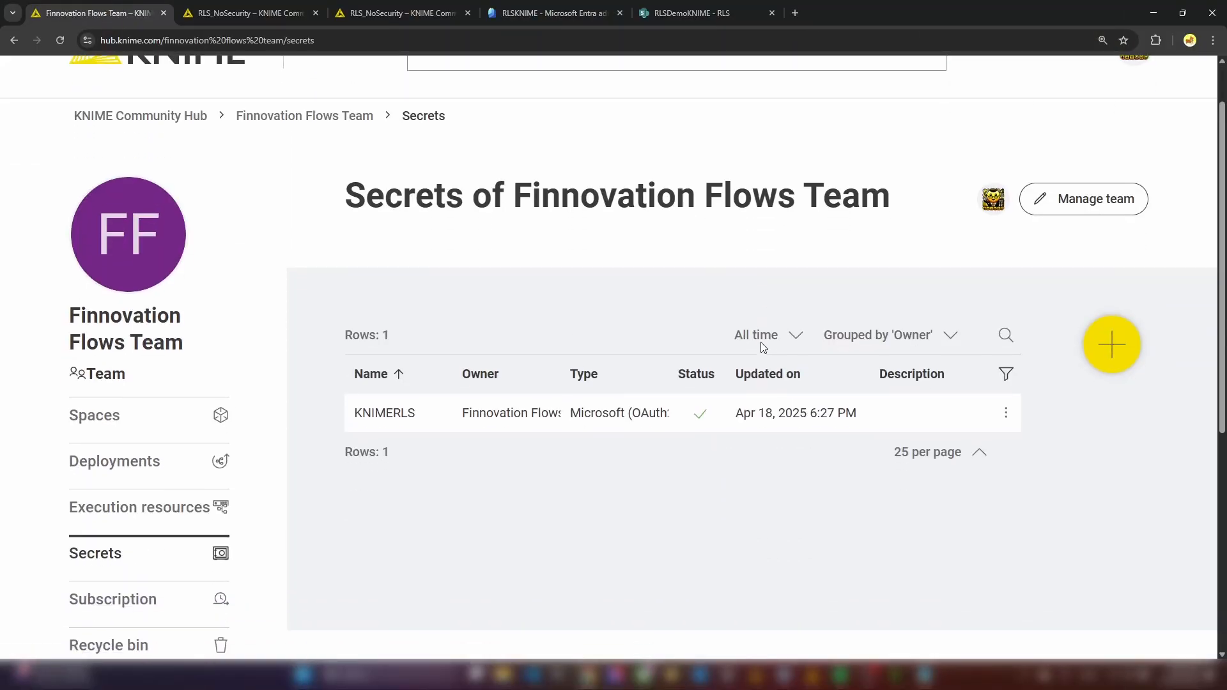
left_click(1113, 347)
left_click(911, 326)
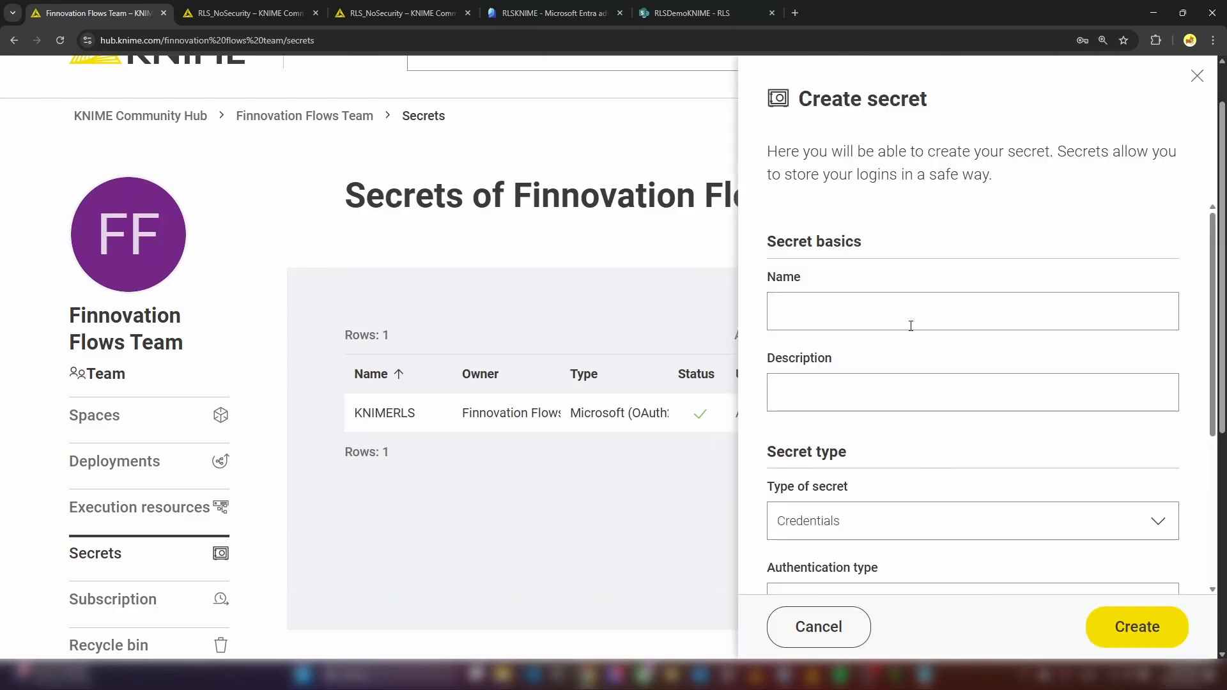
type("RLSKNI")
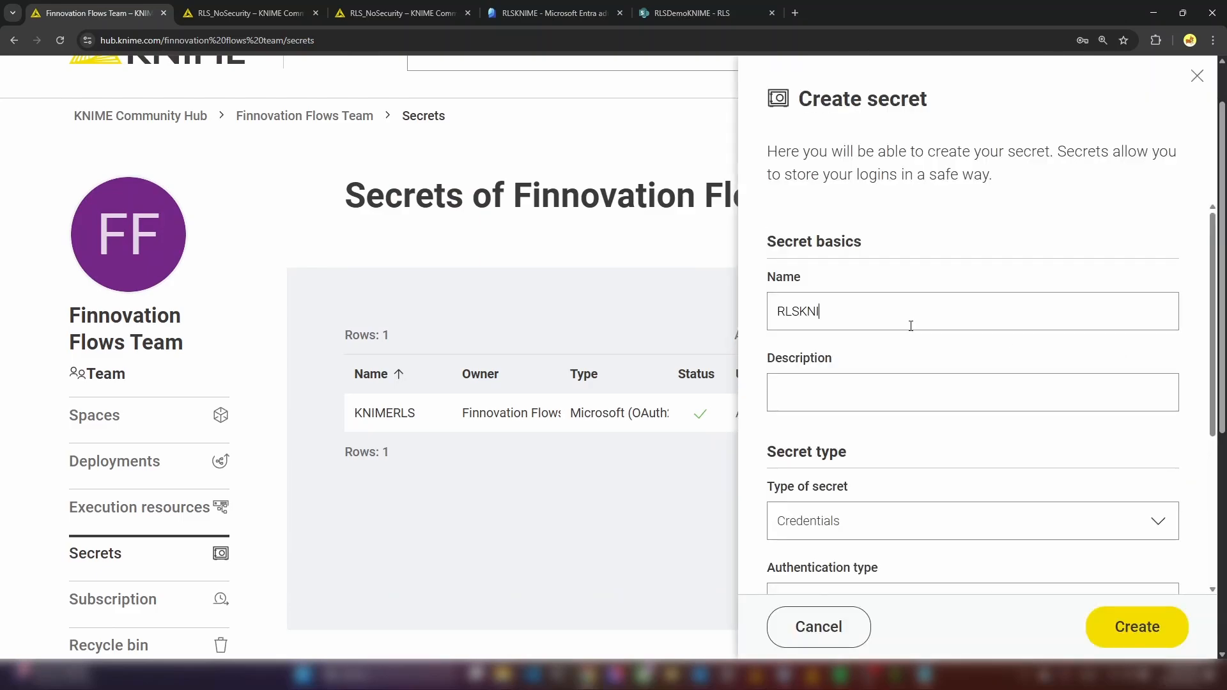
type("ME")
scroll(924, 437, "down", 2)
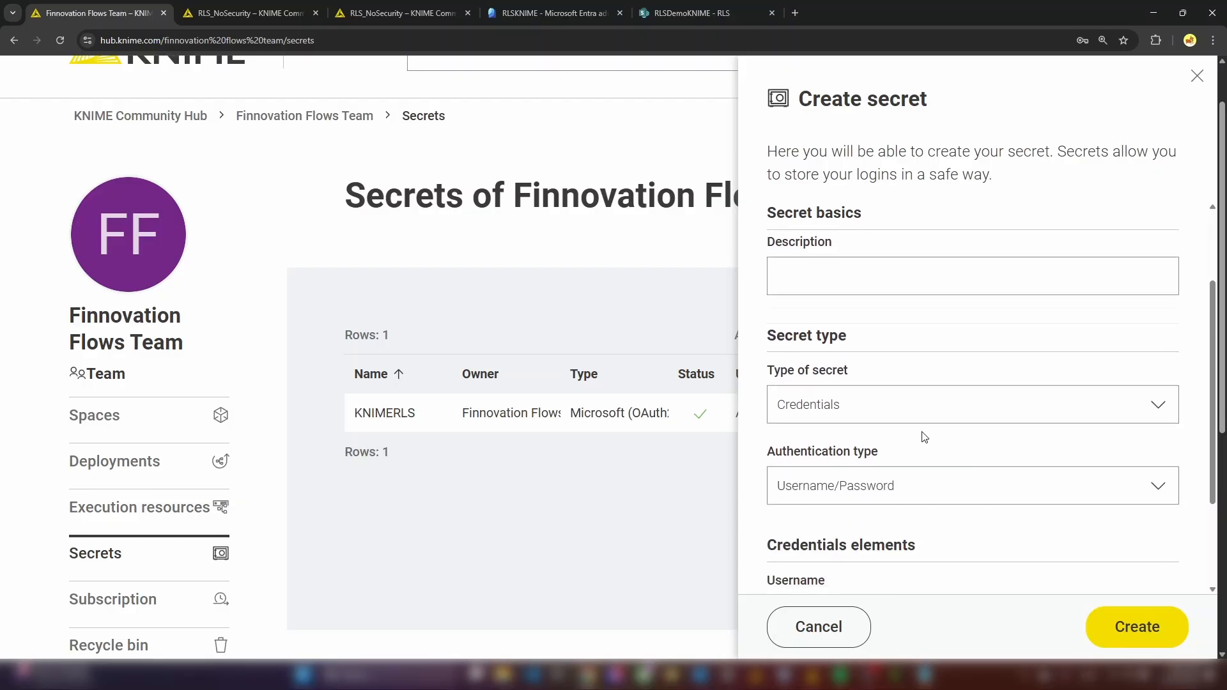
left_click(1156, 394)
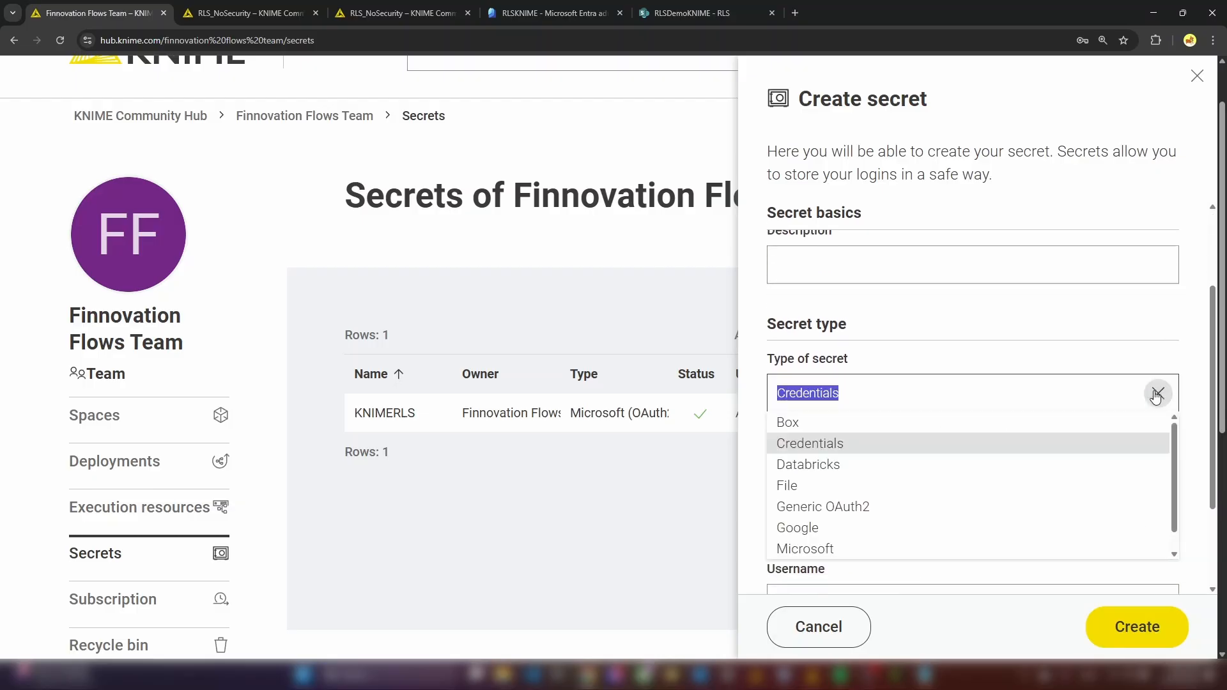
left_click(952, 550)
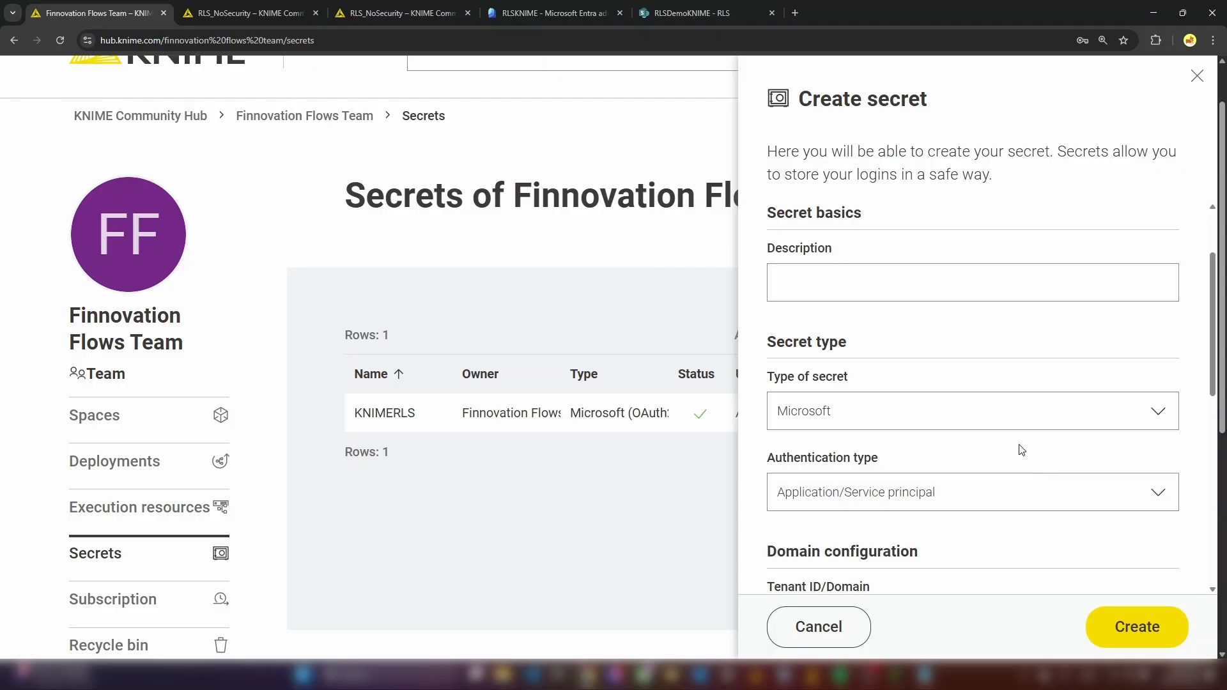
Fill in the tenant ID, client ID and client application secret, choose the standard Sharepoint scope, and create the secret.
scroll(1019, 446, "down", 2)
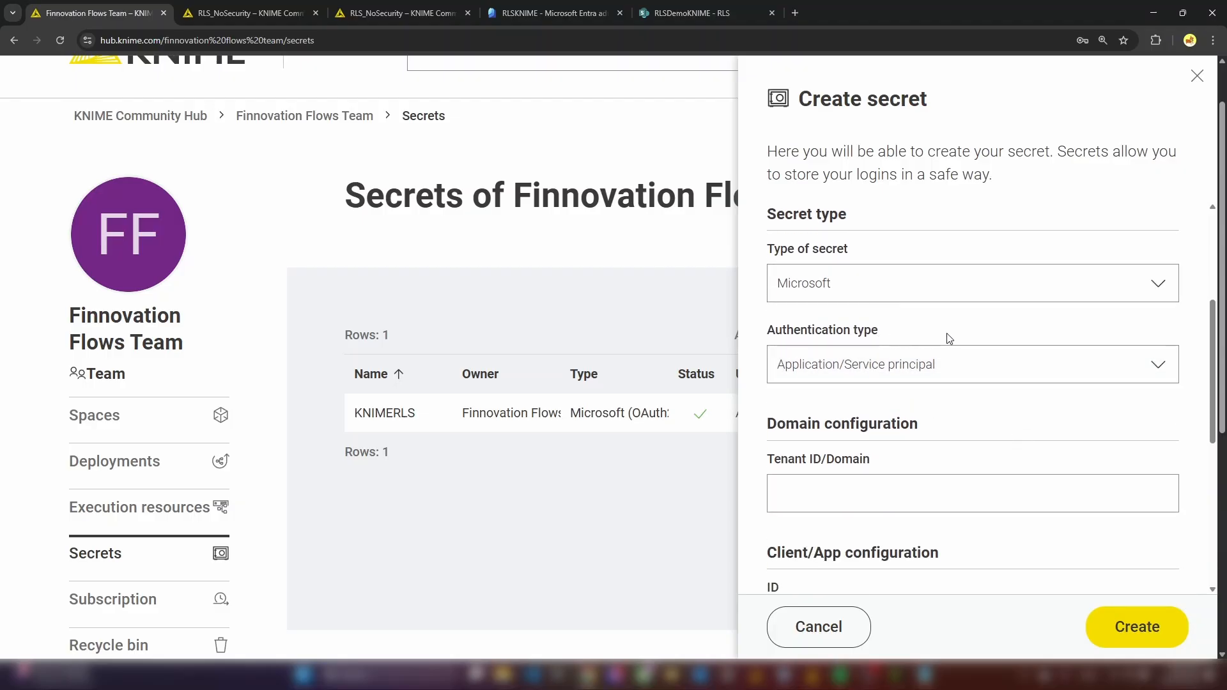
scroll(1018, 348, "down", 3)
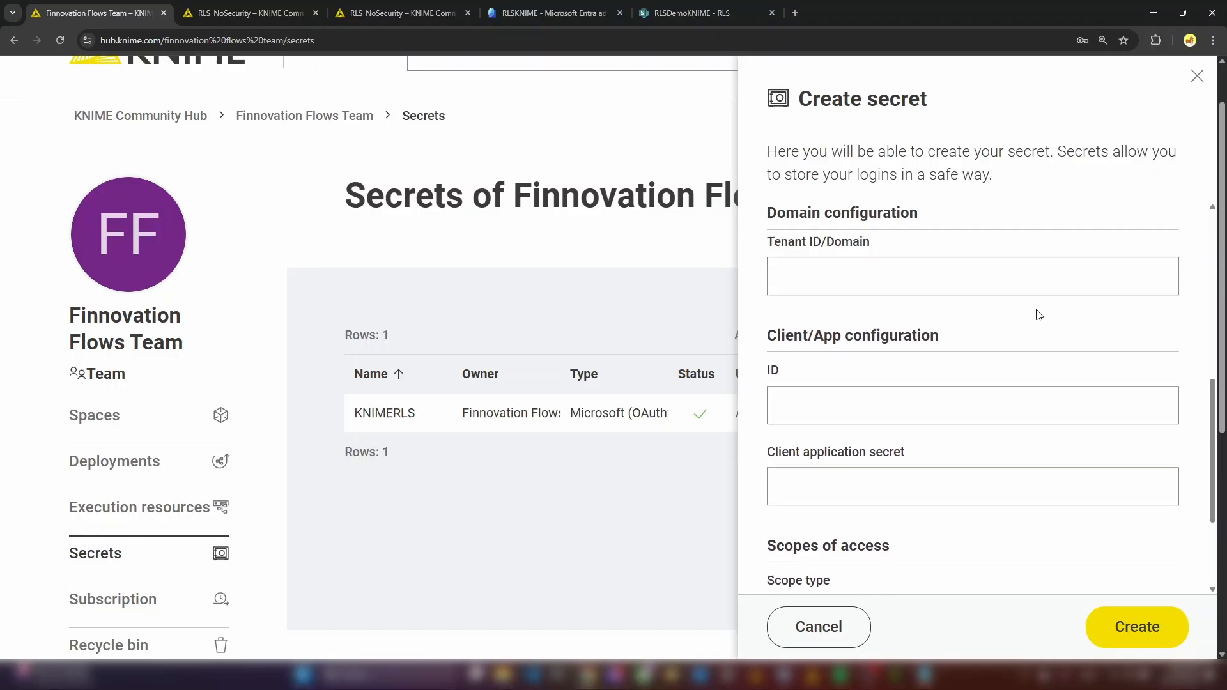
scroll(1040, 322, "up", 1)
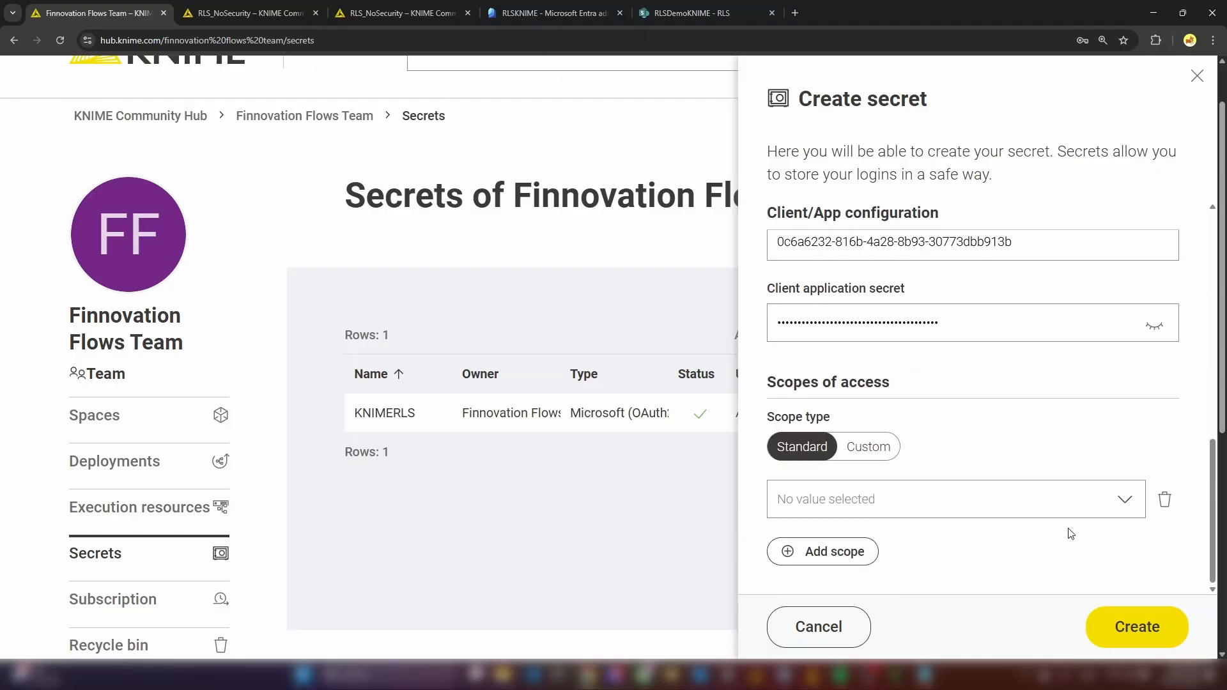
left_click(1123, 499)
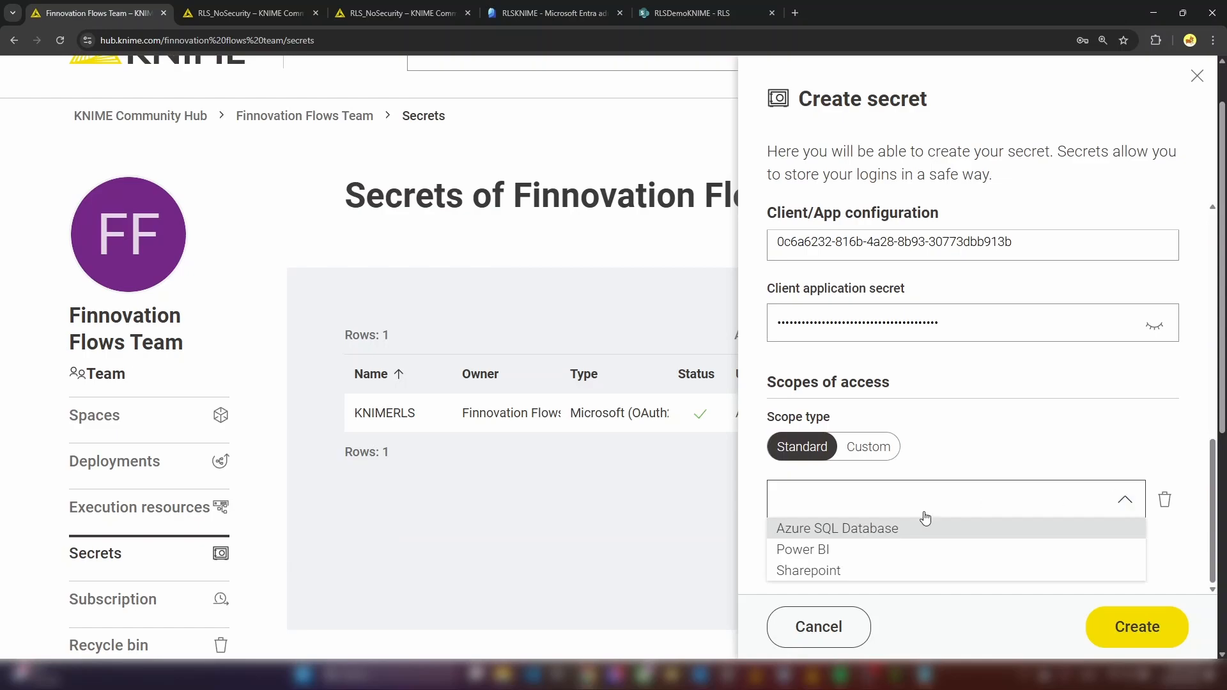
left_click(823, 571)
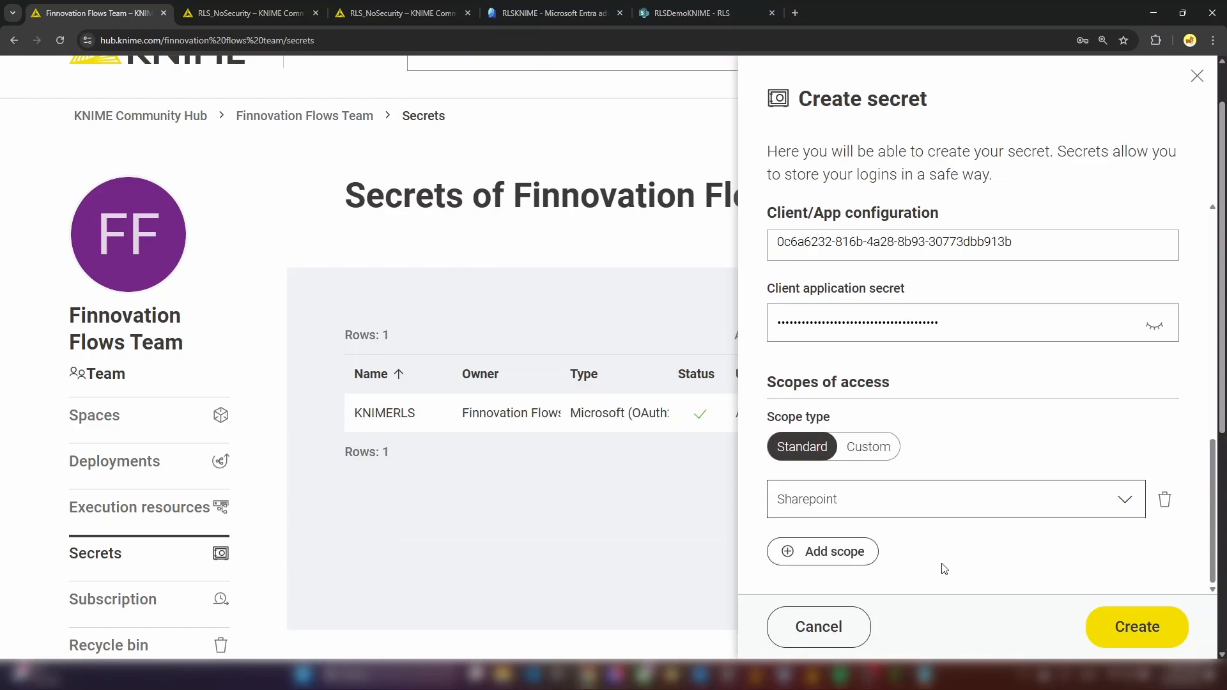
left_click(1133, 629)
left_click(360, 572)
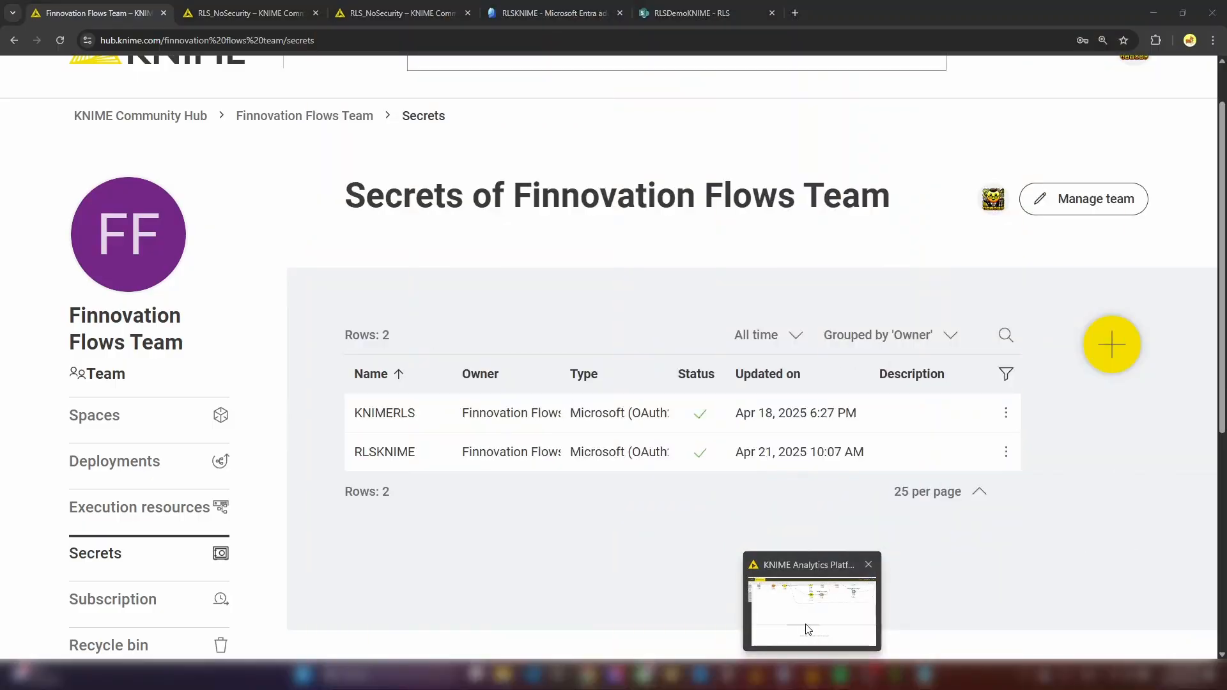
Switch to KNIME Analytics Platform and undo the removal of the connected KNIME Hub Authenticator, Secrets Retriever and SharePoint Online List Reader nodes.
left_click(806, 630)
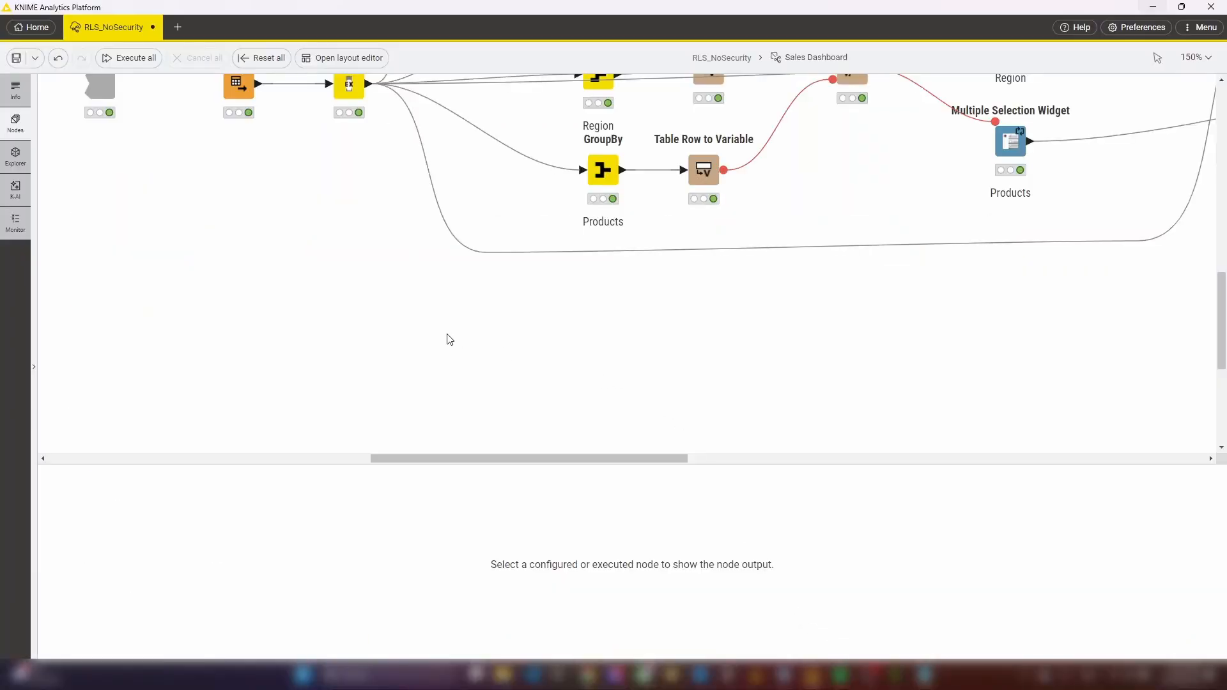
key("ctrl+z")
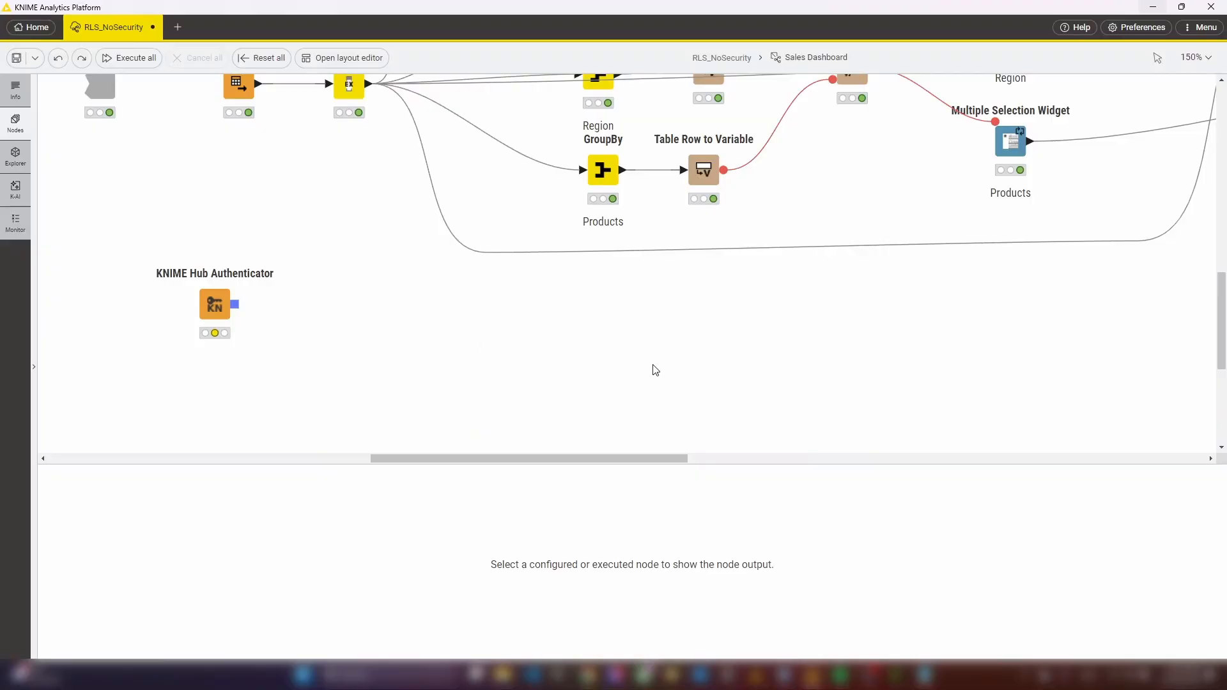
key("ctrl+z")
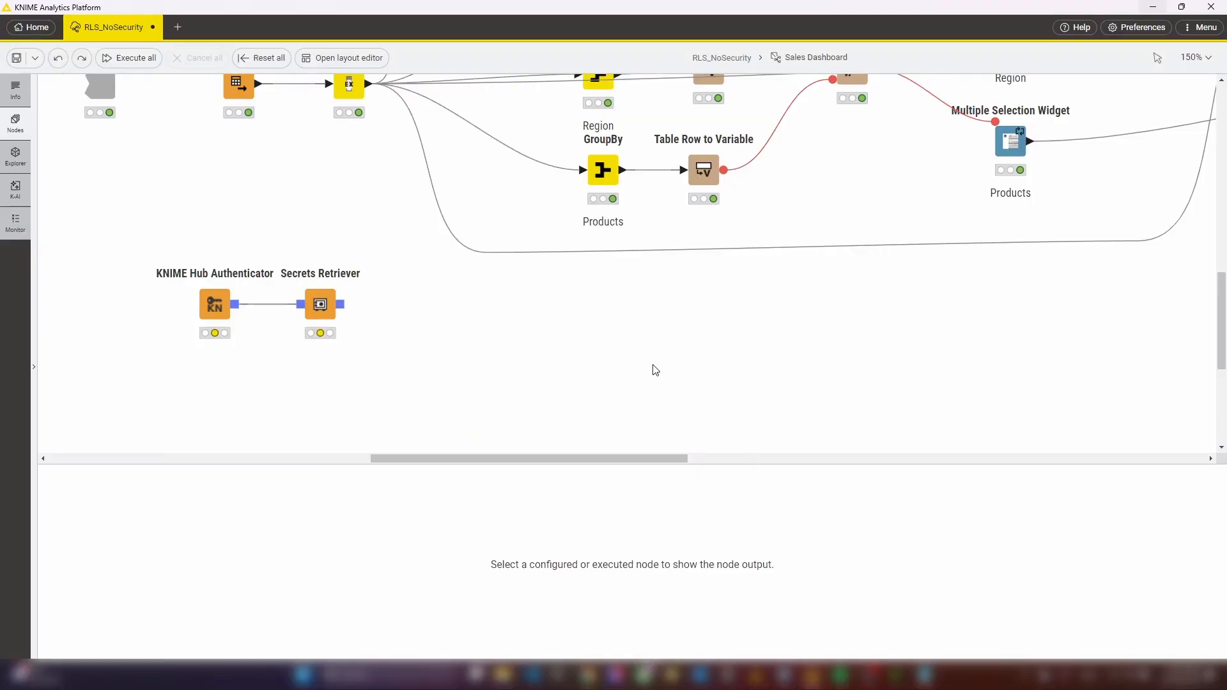
key("ctrl+z")
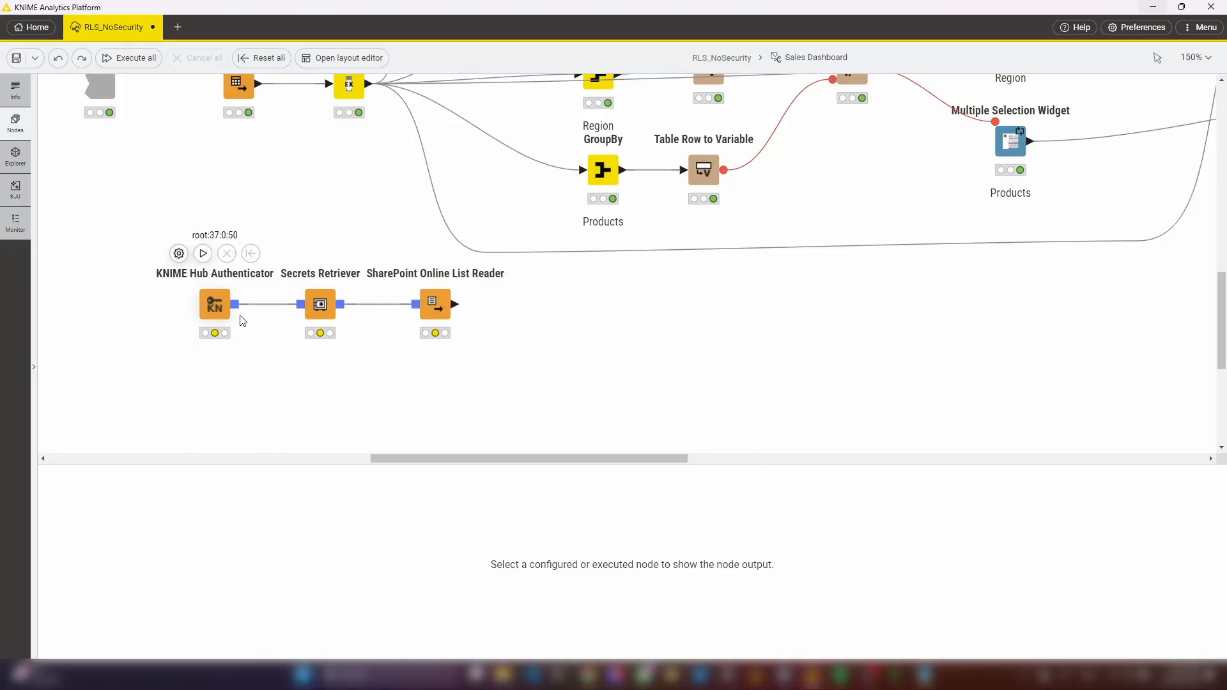
Configure the KNIME Hub Authenticator to use the current KNIME Hub and execute the node.
left_click(214, 300)
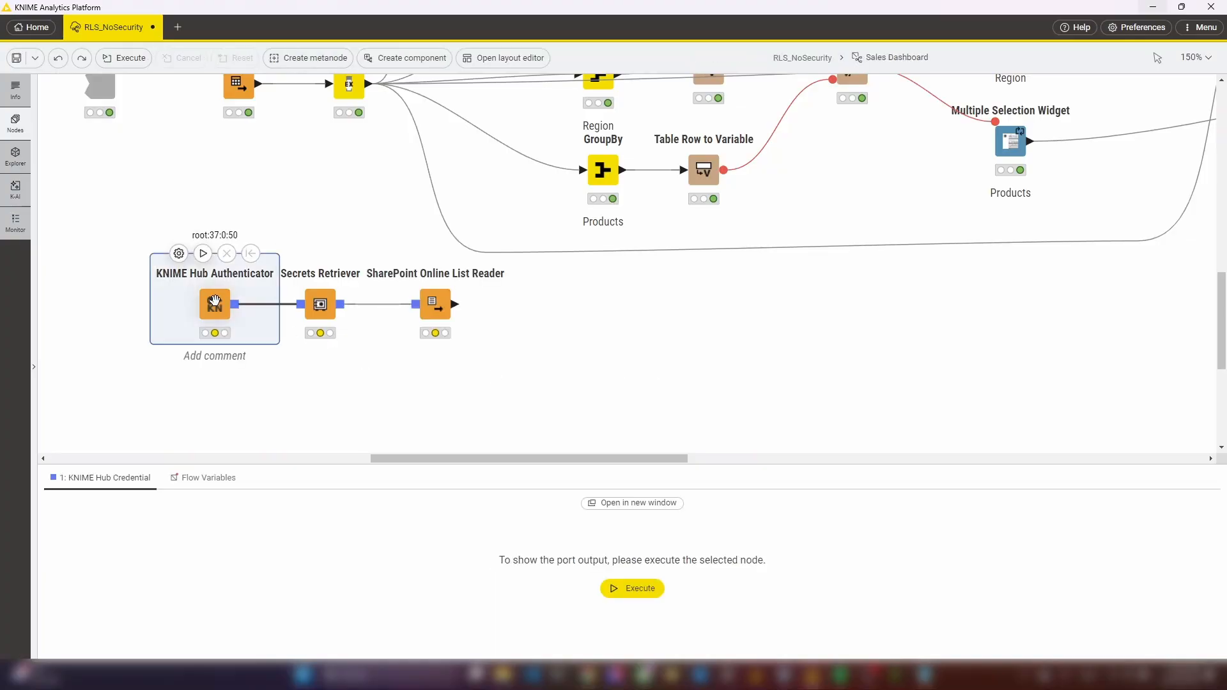
left_click(179, 253)
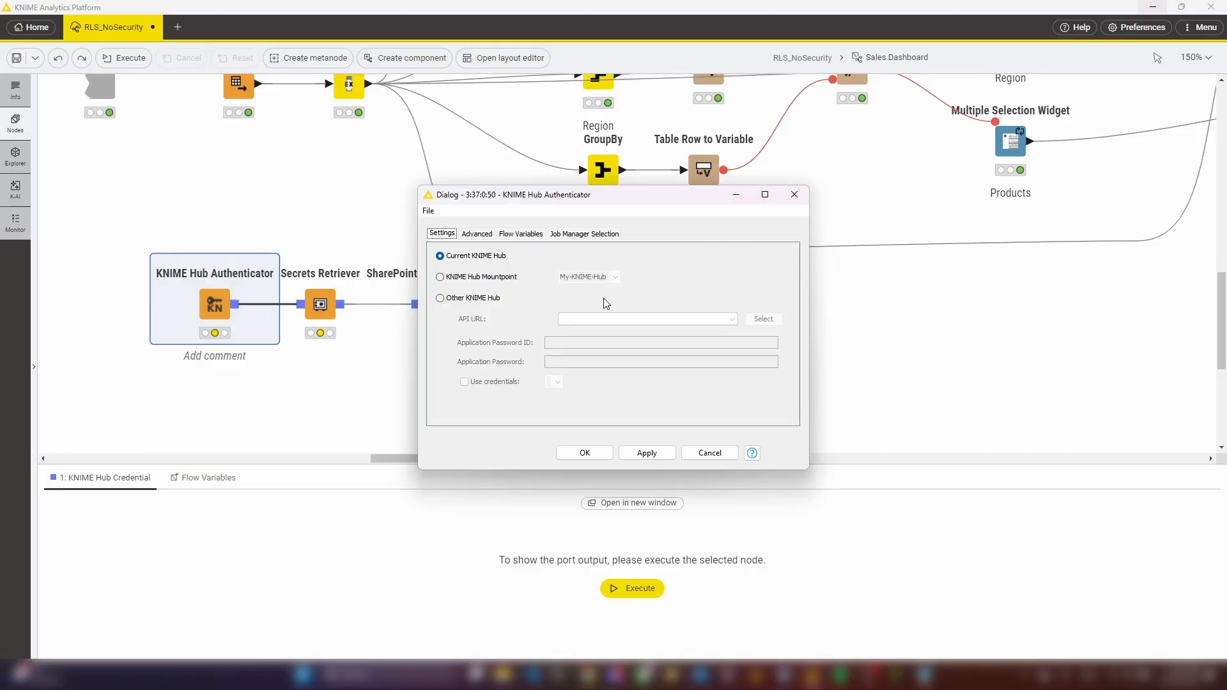
left_click(585, 453)
left_click(205, 254)
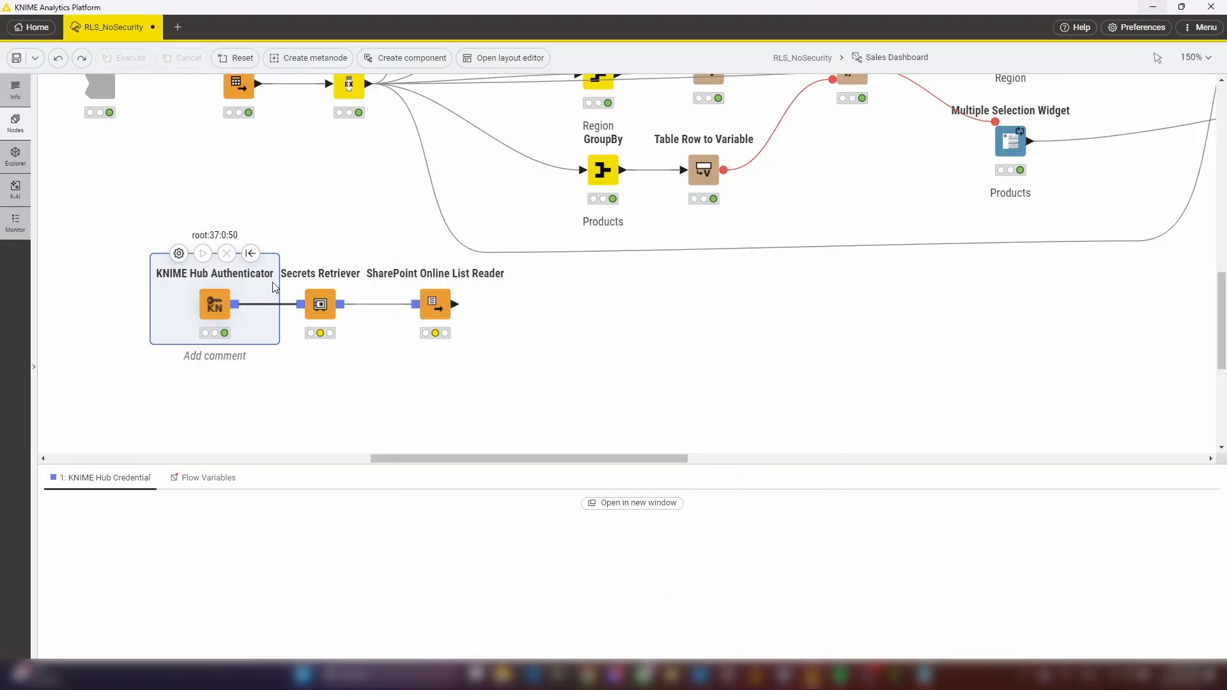
Configure the Secrets Retriever with the Finnovation Flows Team secret KNIMERLS and execute the node.
left_click(285, 254)
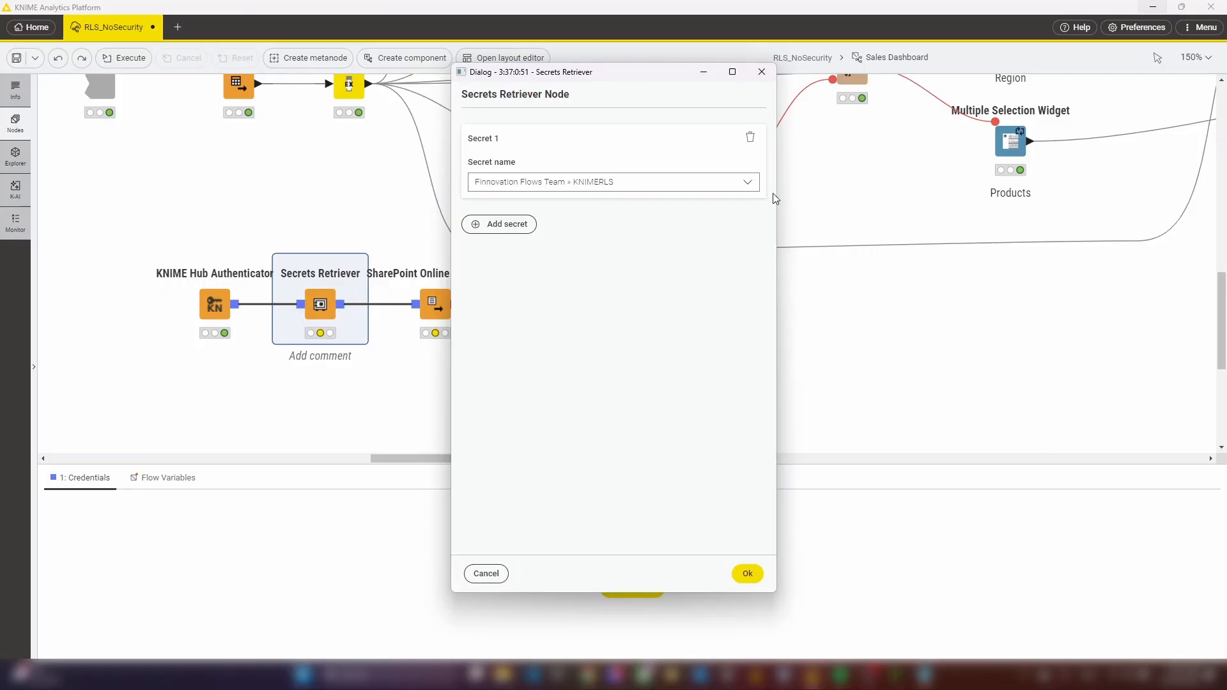
left_click(747, 574)
left_click(309, 253)
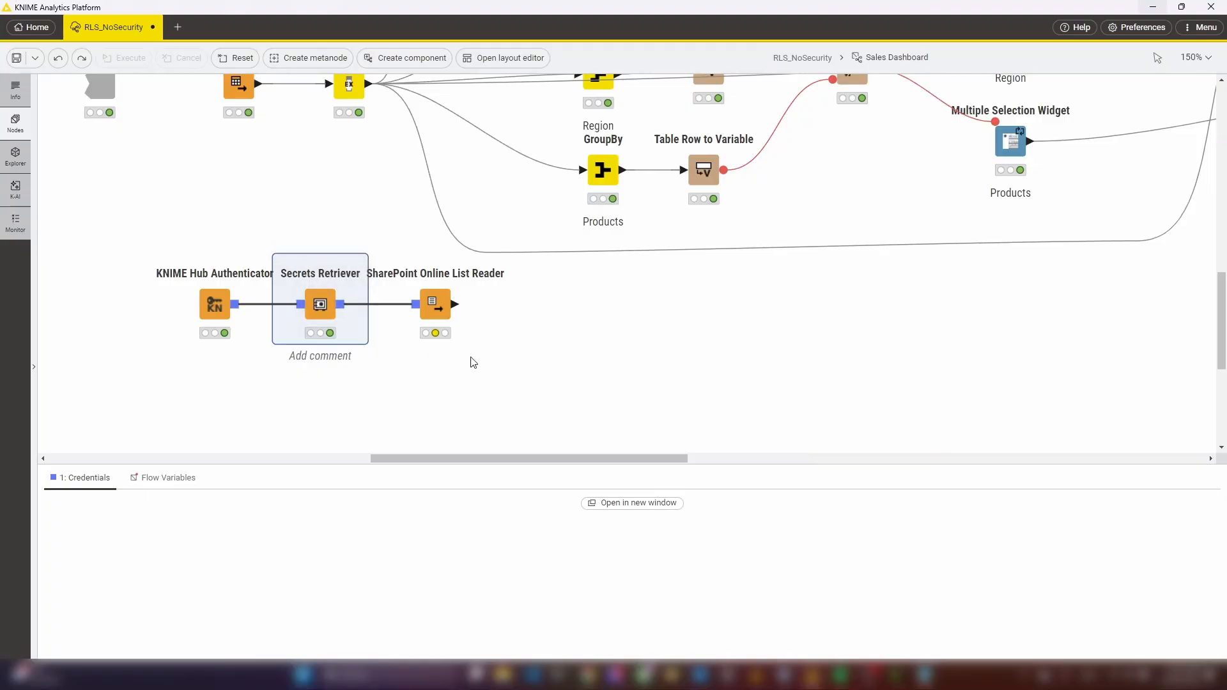
Configure the SharePoint Online List Reader to read the RLS list from the web URL of the RLSDemoKNIME site.
left_click(442, 310)
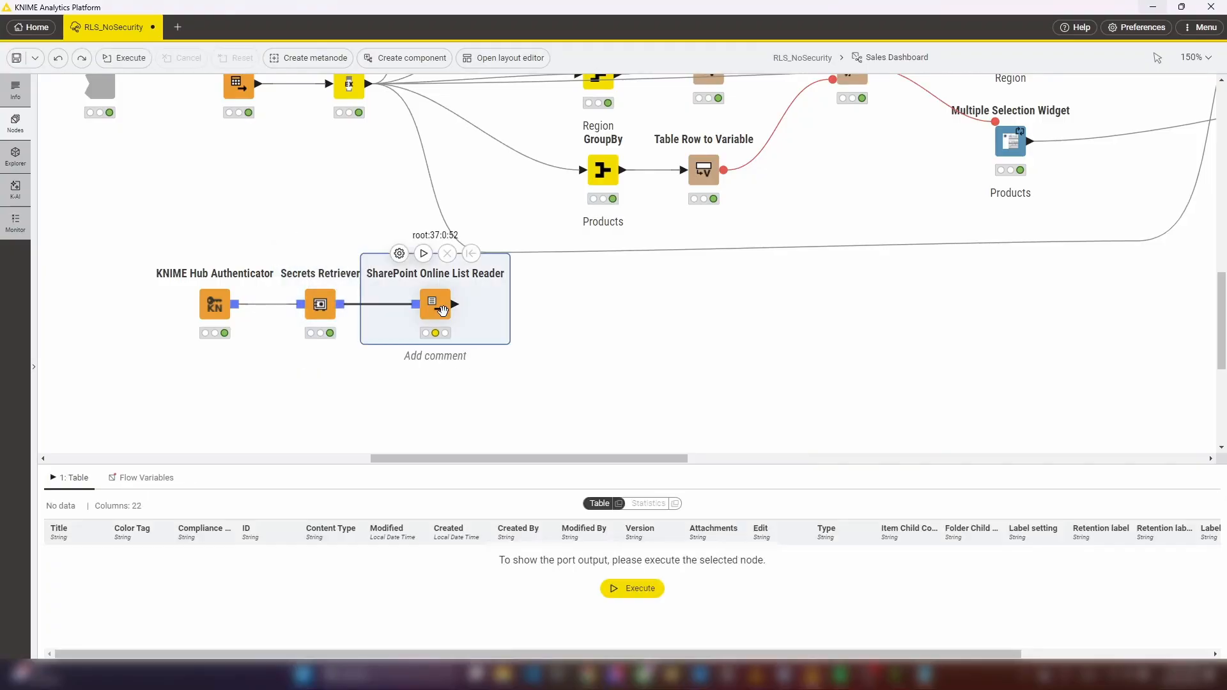
left_click(398, 253)
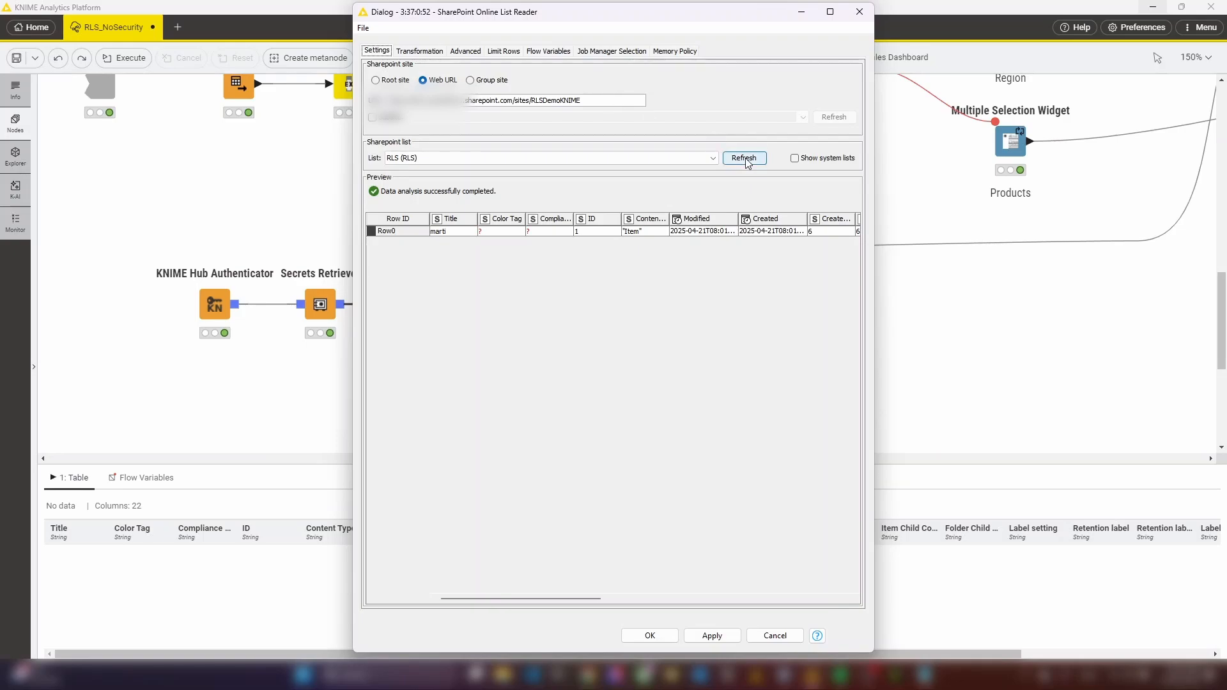
left_click(714, 159)
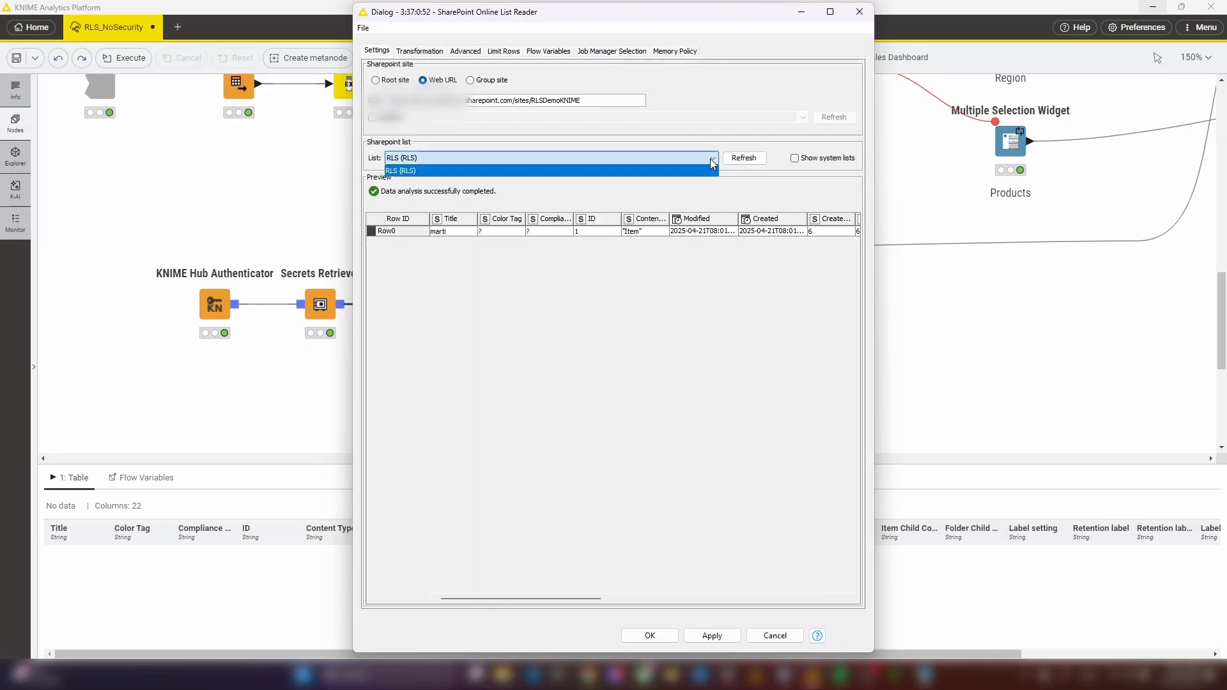
left_click(668, 170)
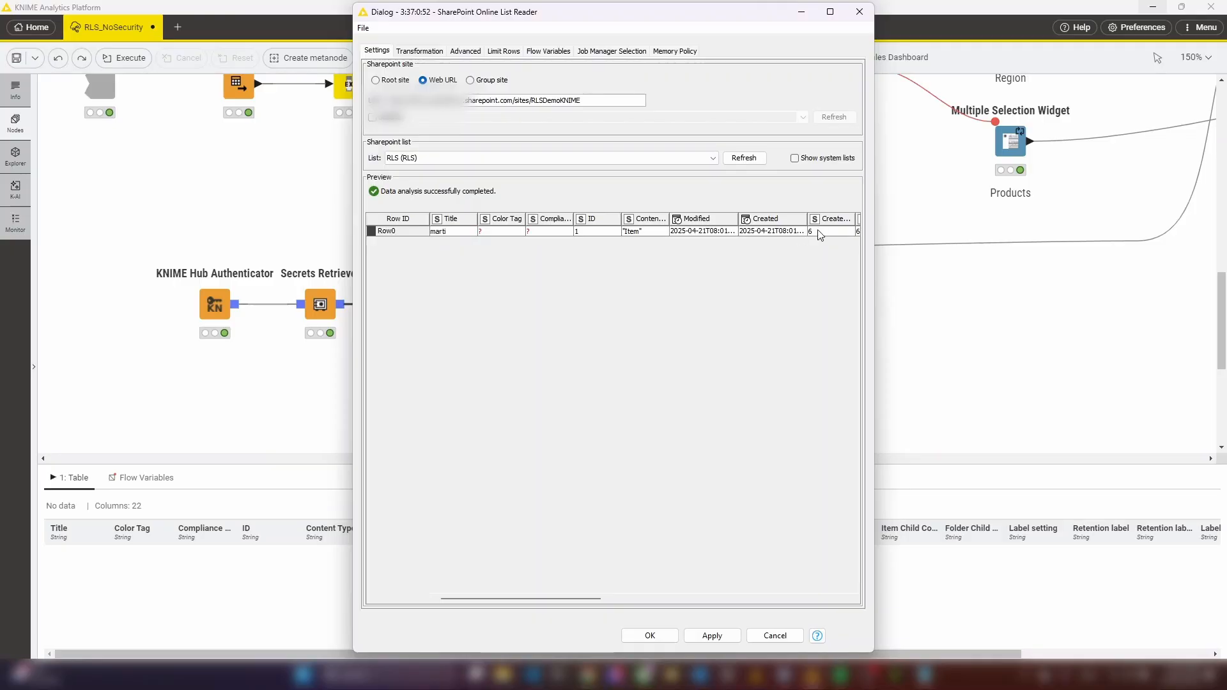
Exclude all named SharePoint list columns except Title in the reader's transformation settings, and apply and accept the configuration.
left_click(421, 51)
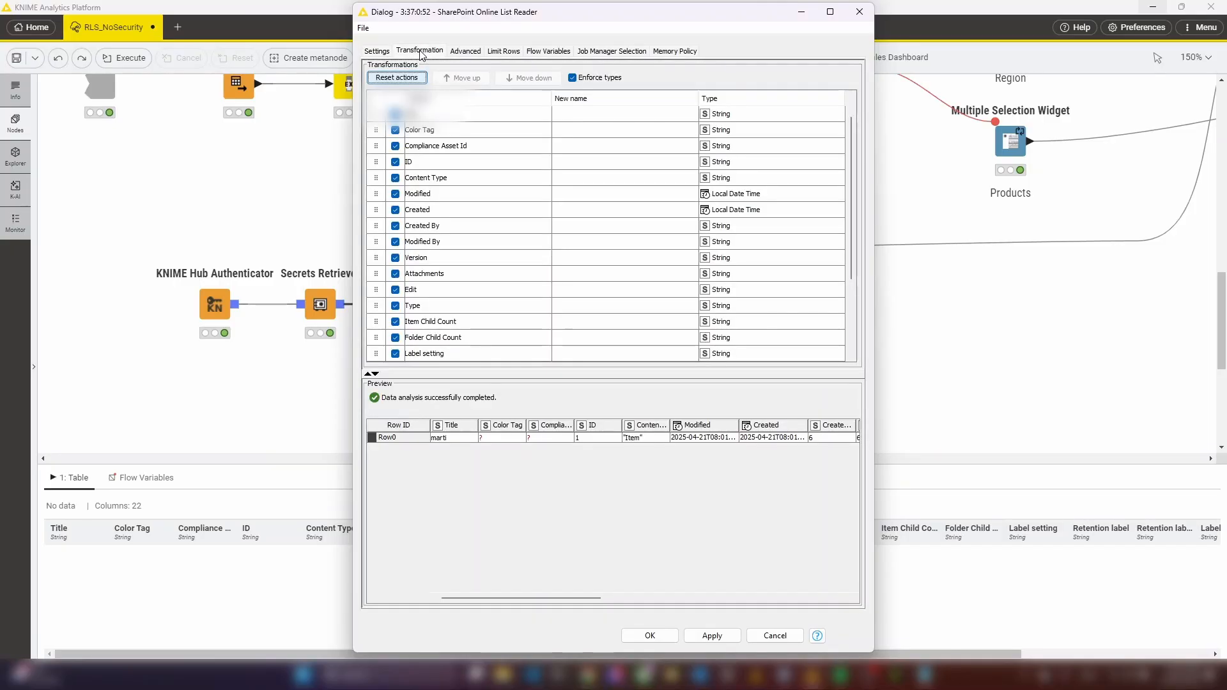
left_click(396, 130)
left_click(396, 146)
left_click(395, 162)
left_click(395, 178)
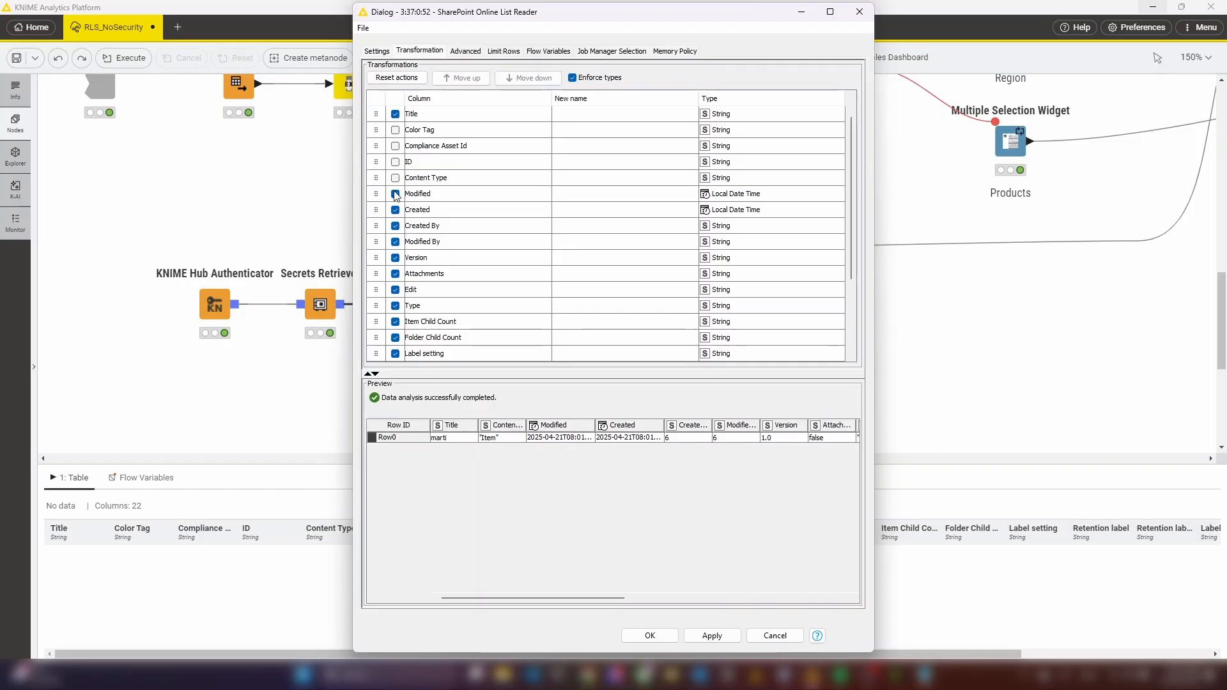
left_click(396, 194)
left_click(395, 209)
left_click(396, 226)
left_click(396, 241)
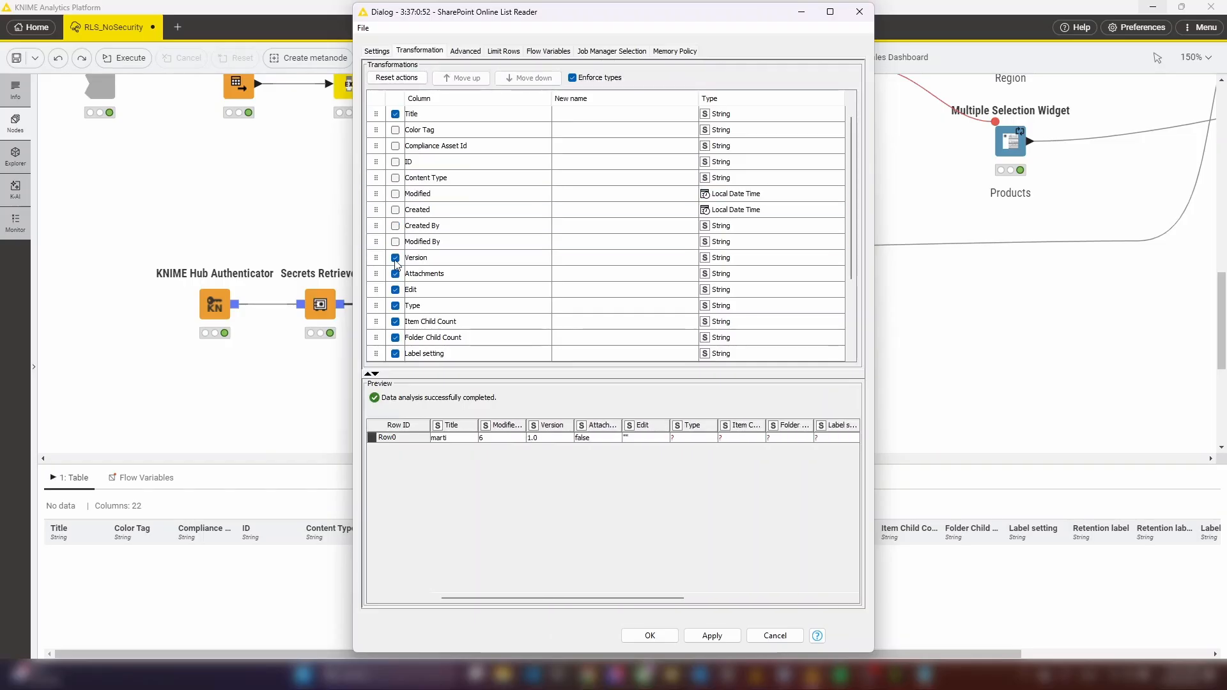
left_click(396, 257)
left_click(396, 274)
left_click(396, 290)
left_click(396, 306)
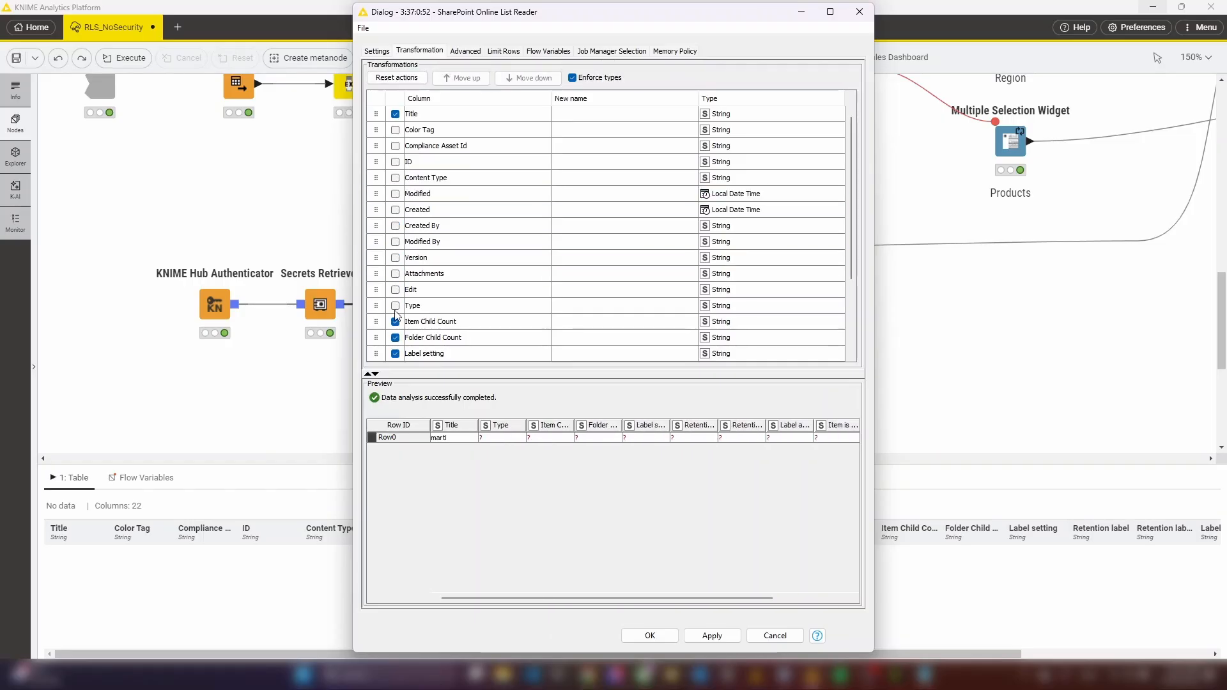
left_click(395, 321)
left_click(395, 337)
left_click(396, 353)
scroll(478, 334, "down", 3)
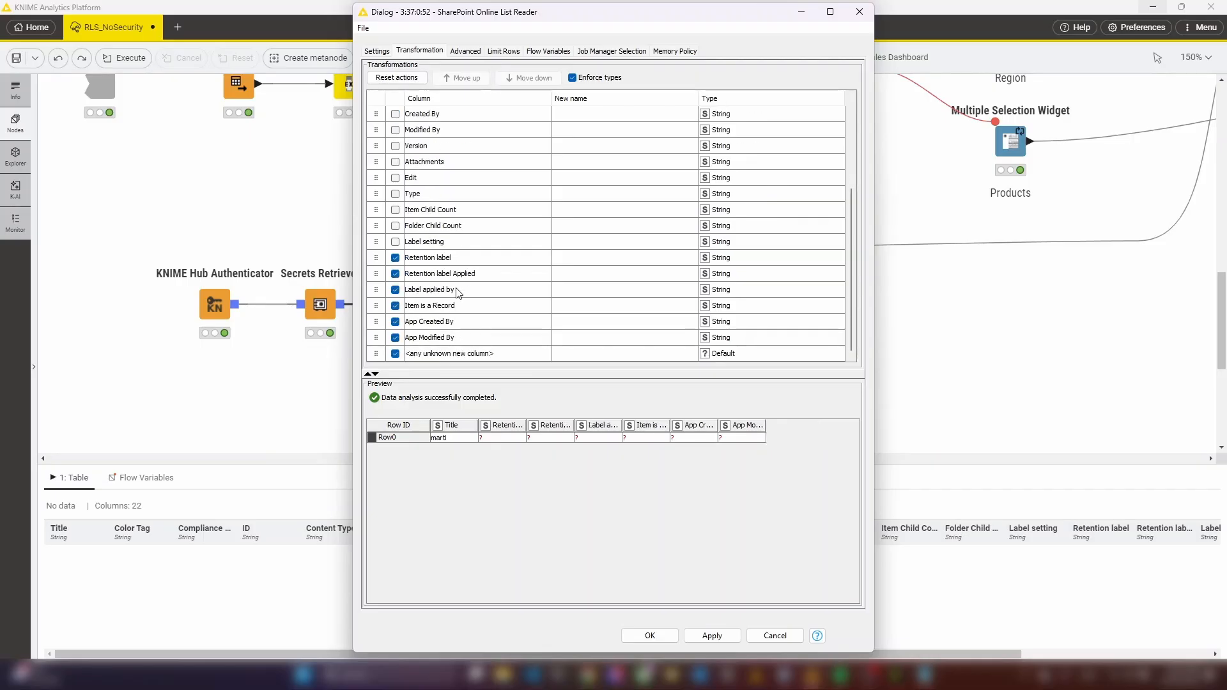
left_click(395, 257)
left_click(396, 273)
left_click(396, 290)
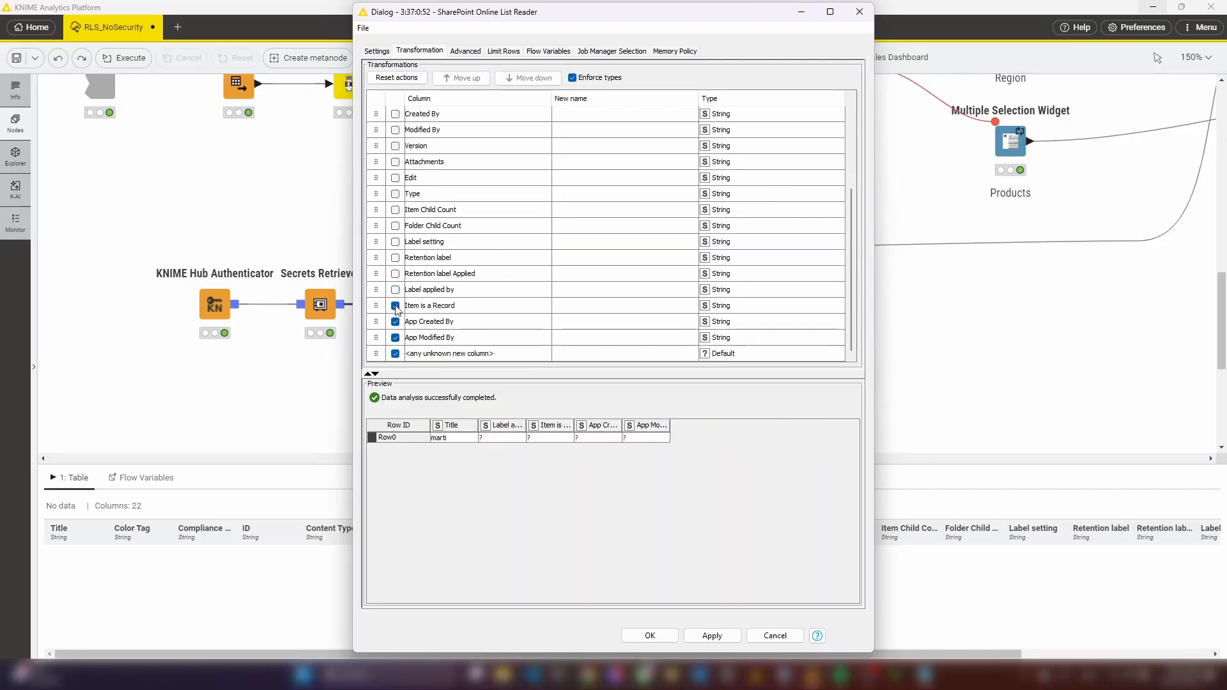
left_click(395, 305)
left_click(395, 321)
left_click(395, 338)
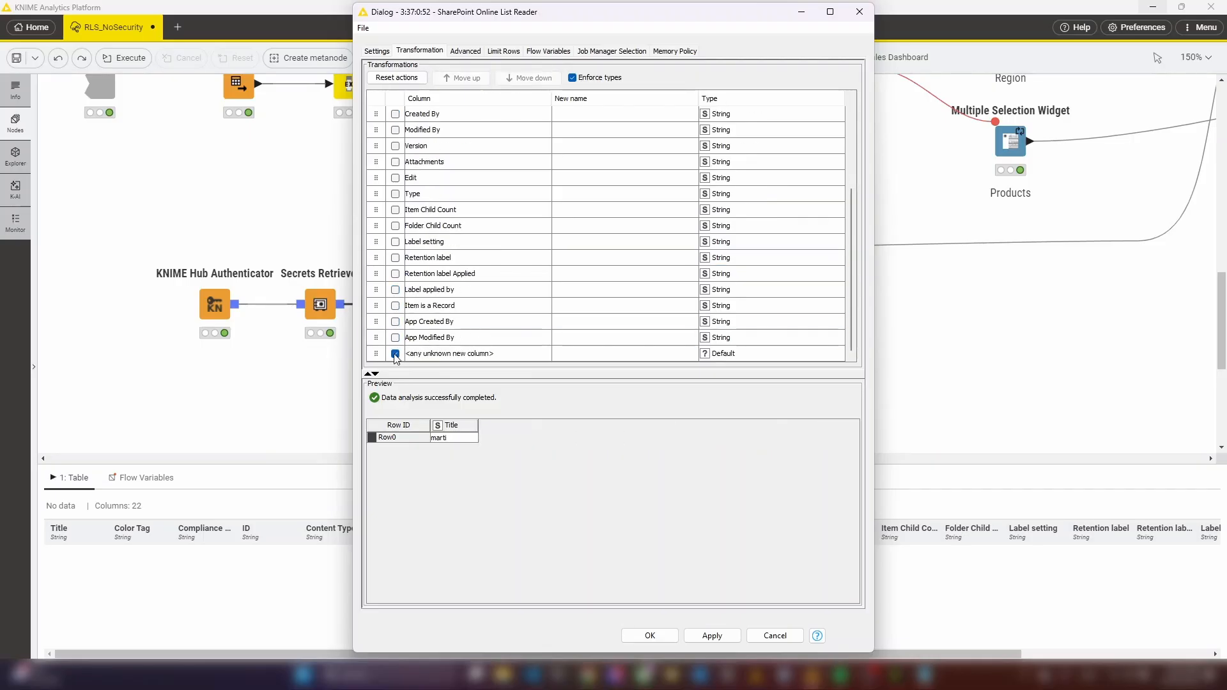
left_click(710, 636)
left_click(709, 635)
left_click(650, 636)
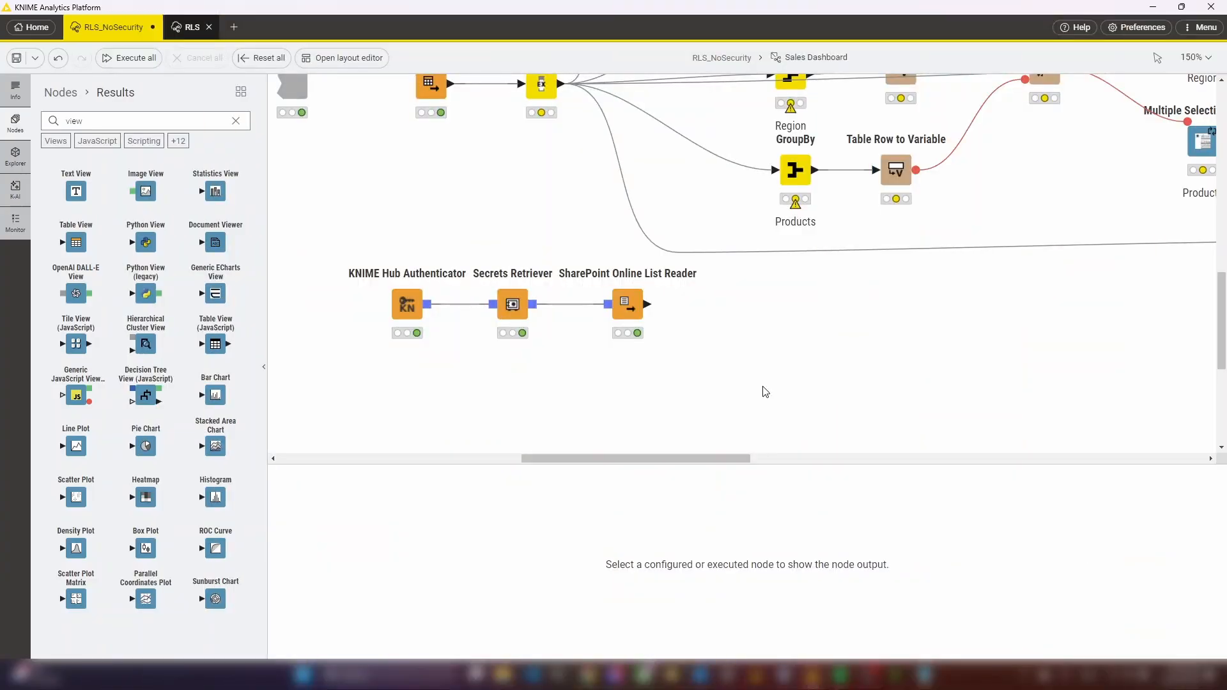
Undo the removal of the Extract Context Properties and Row Filter nodes, execute the Row Filter and show its output.
key("ctrl+z")
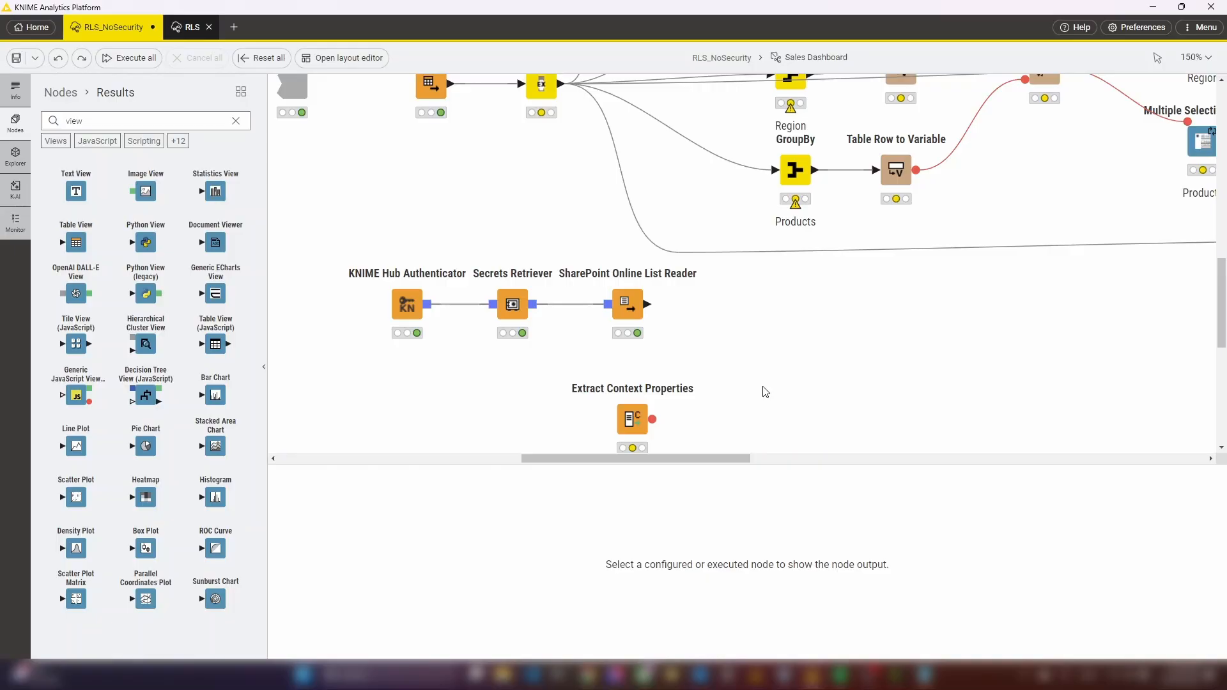
key("ctrl+z")
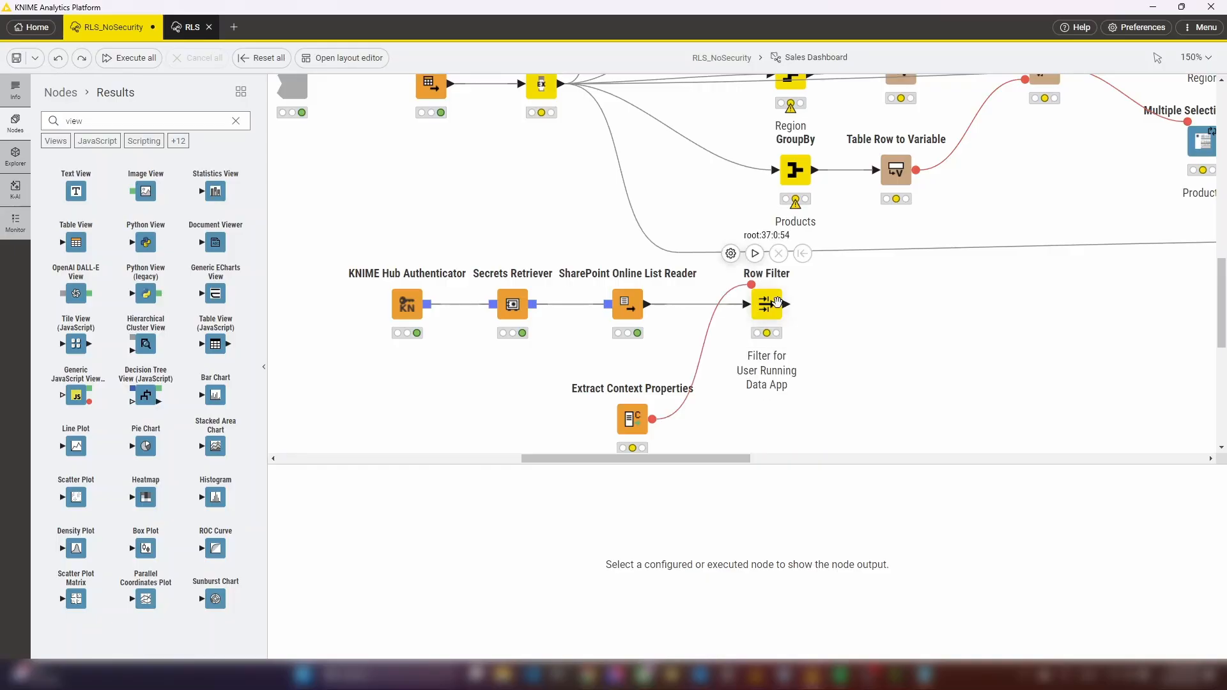
left_click(755, 253)
left_click(769, 308)
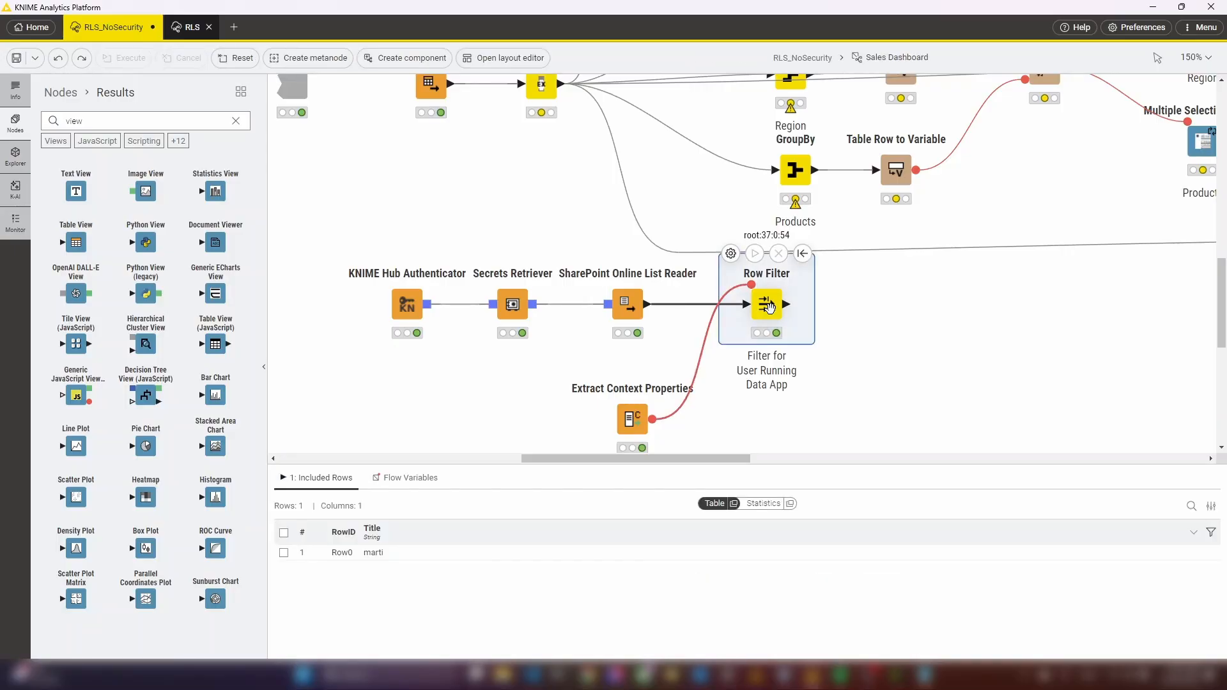
Undo the removal of the Empty Table Switch and the User on List Table Row to Variable node linked to Column Expressions.
key("ctrl+z")
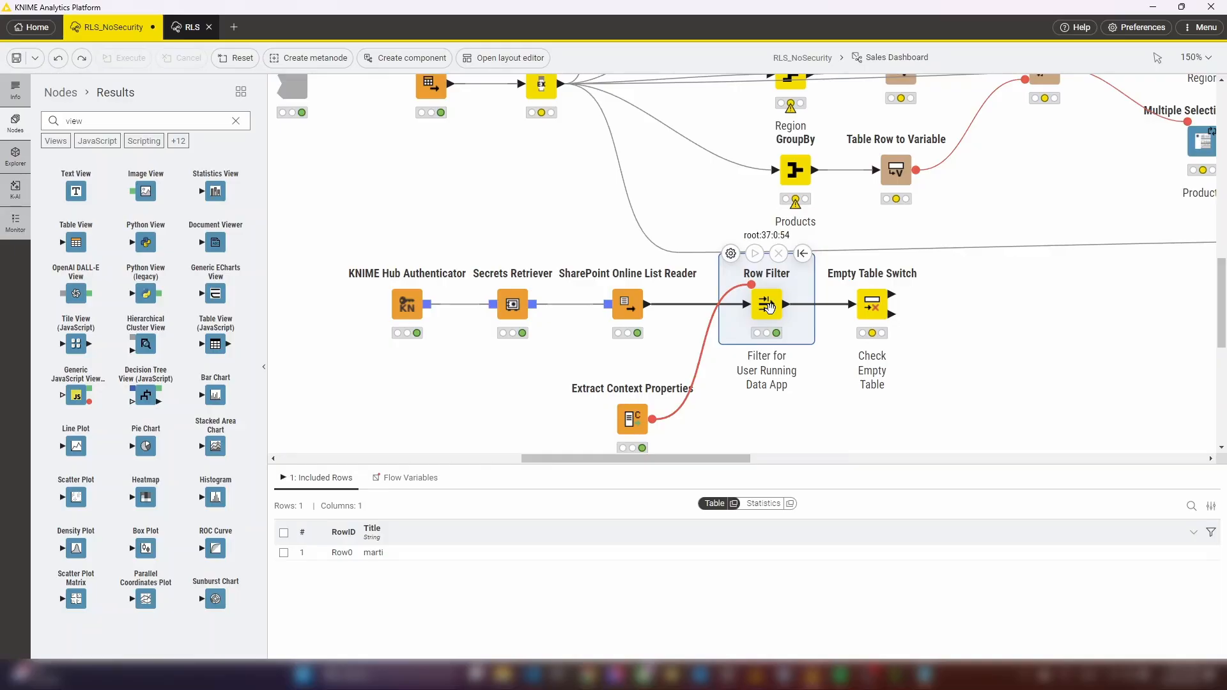
key("ctrl+z")
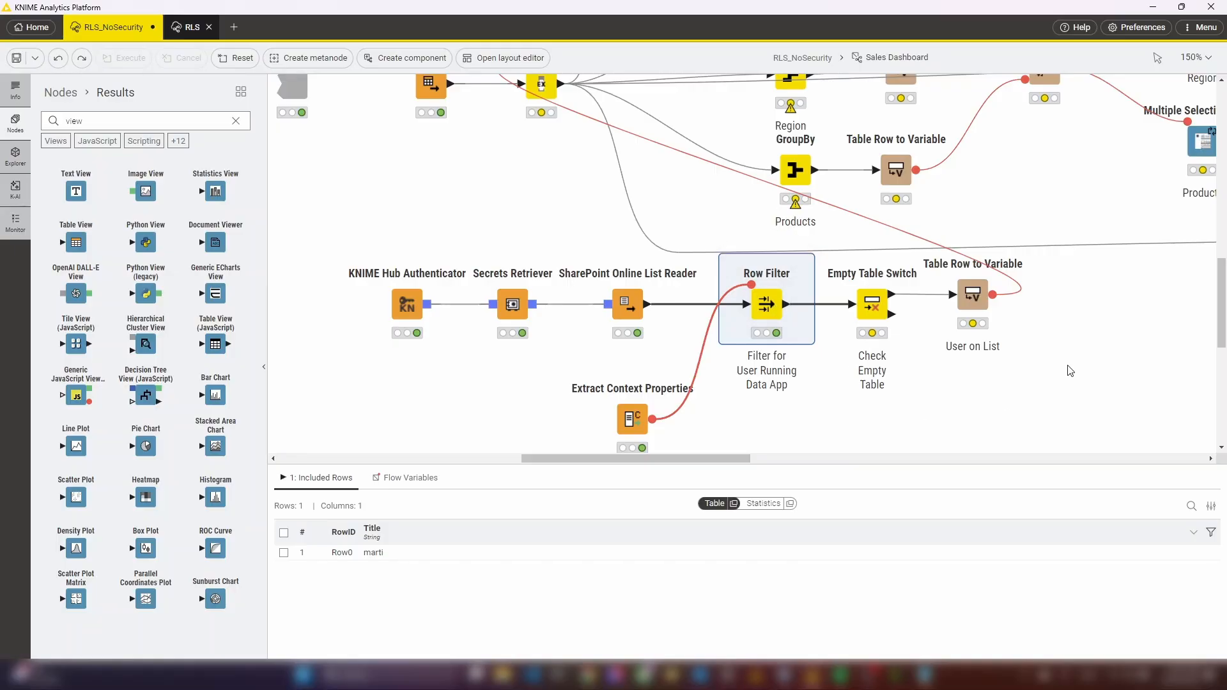
scroll(1071, 371, "up", 2)
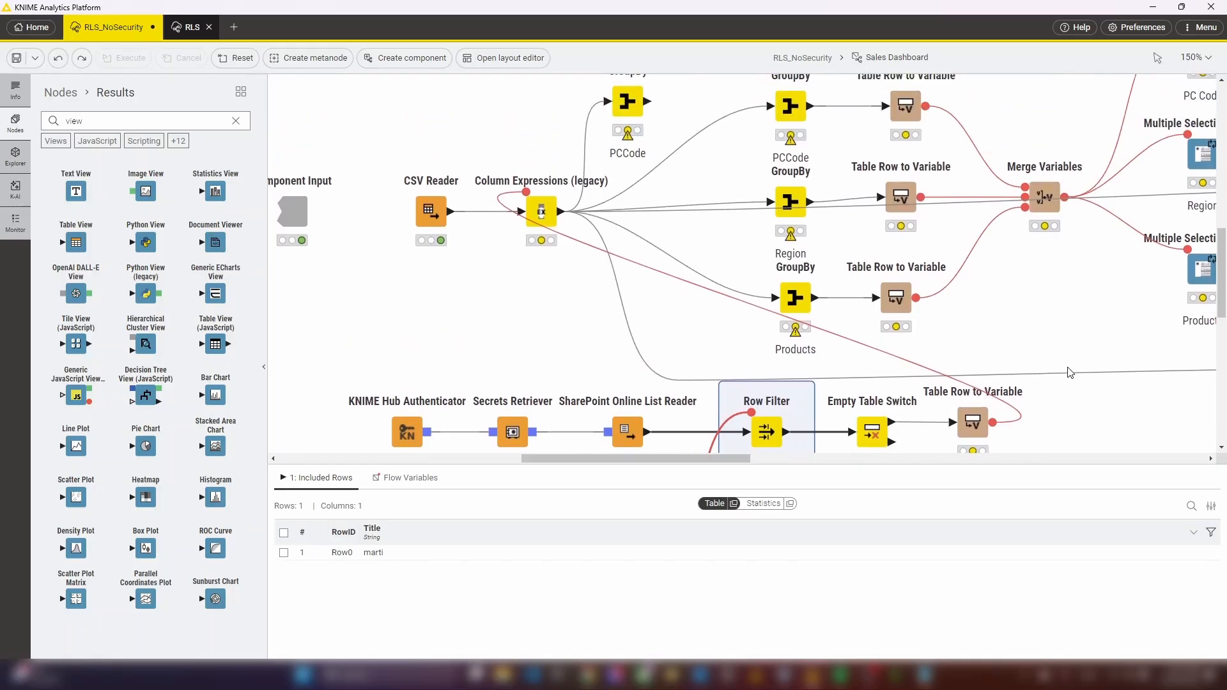
scroll(1071, 371, "down", 1)
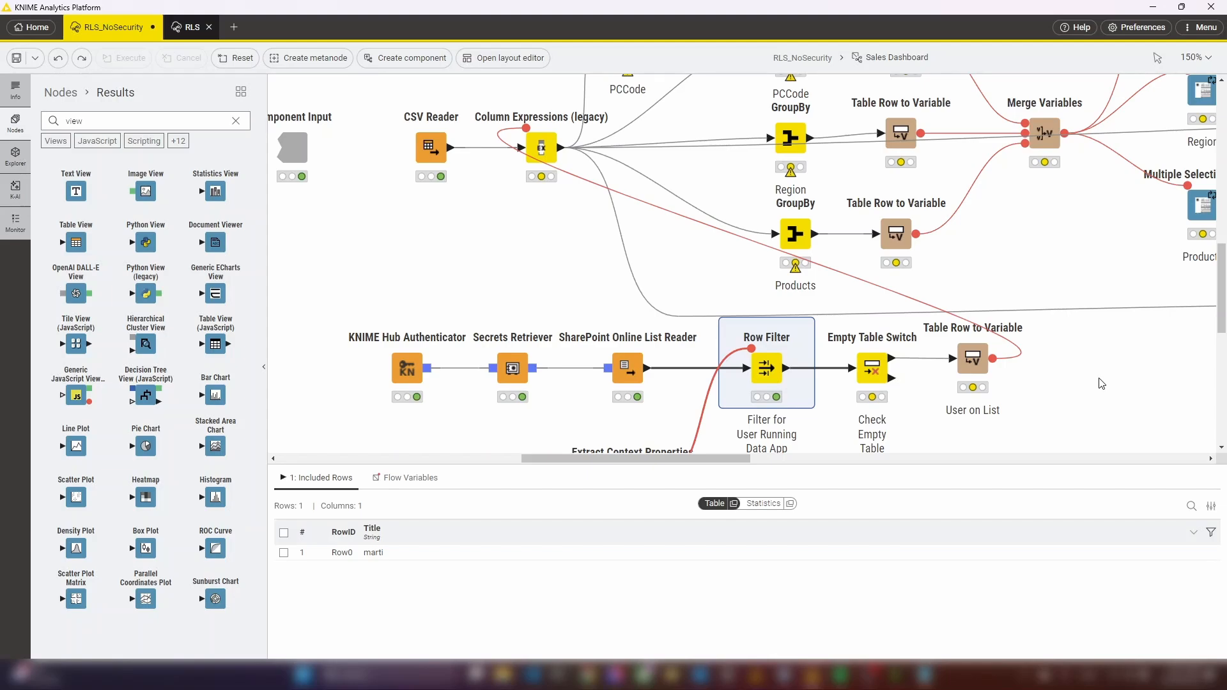
scroll(1102, 383, "down", 2)
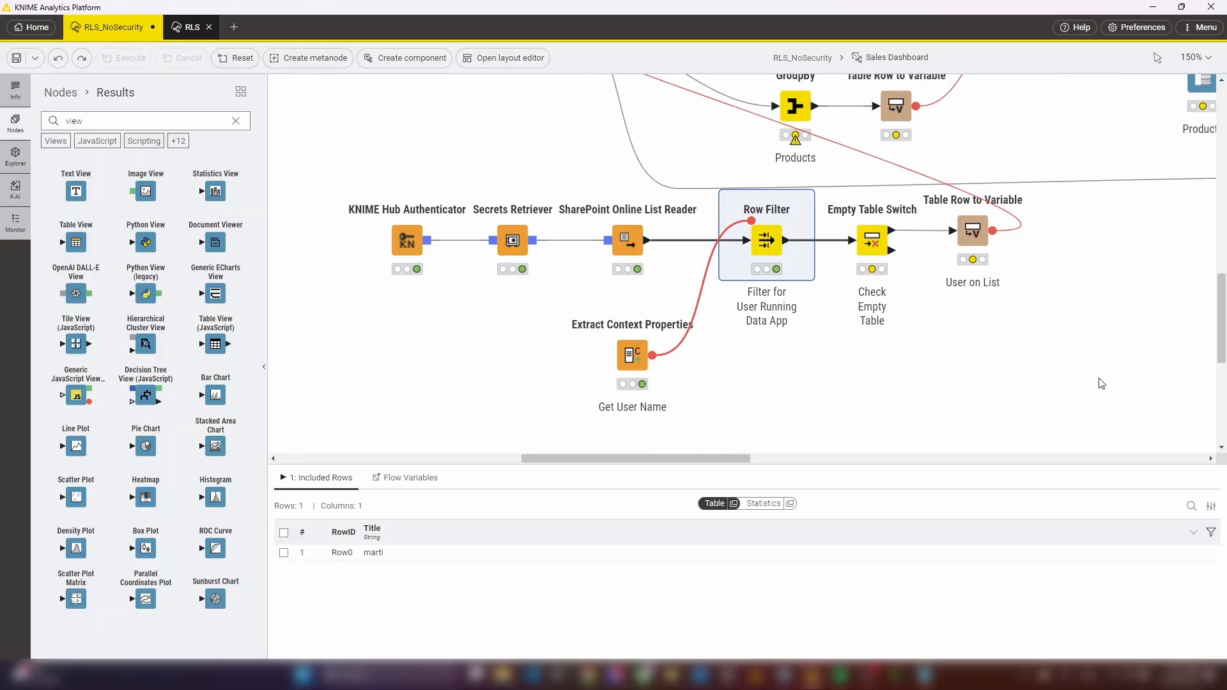
Undo the removal of the User Not on List Table Row to Variable node and its connected Unauthorised Message Text View.
key("ctrl+z")
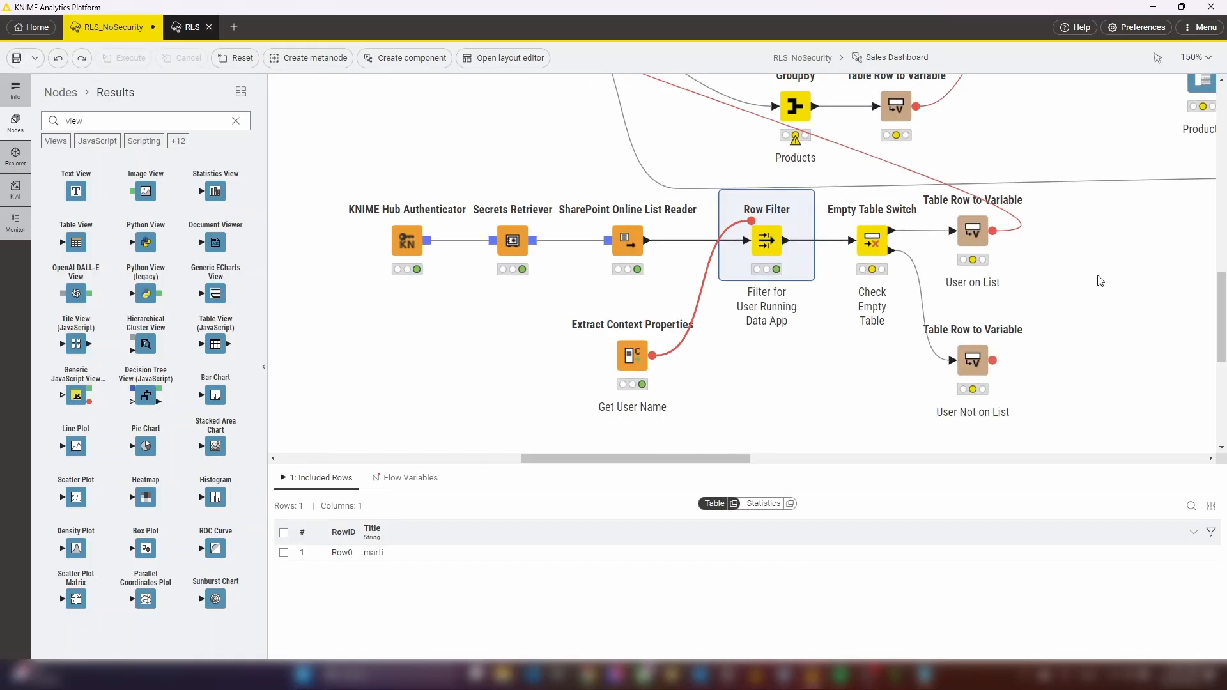
key("ctrl+z")
left_click_drag(702, 458, 725, 459)
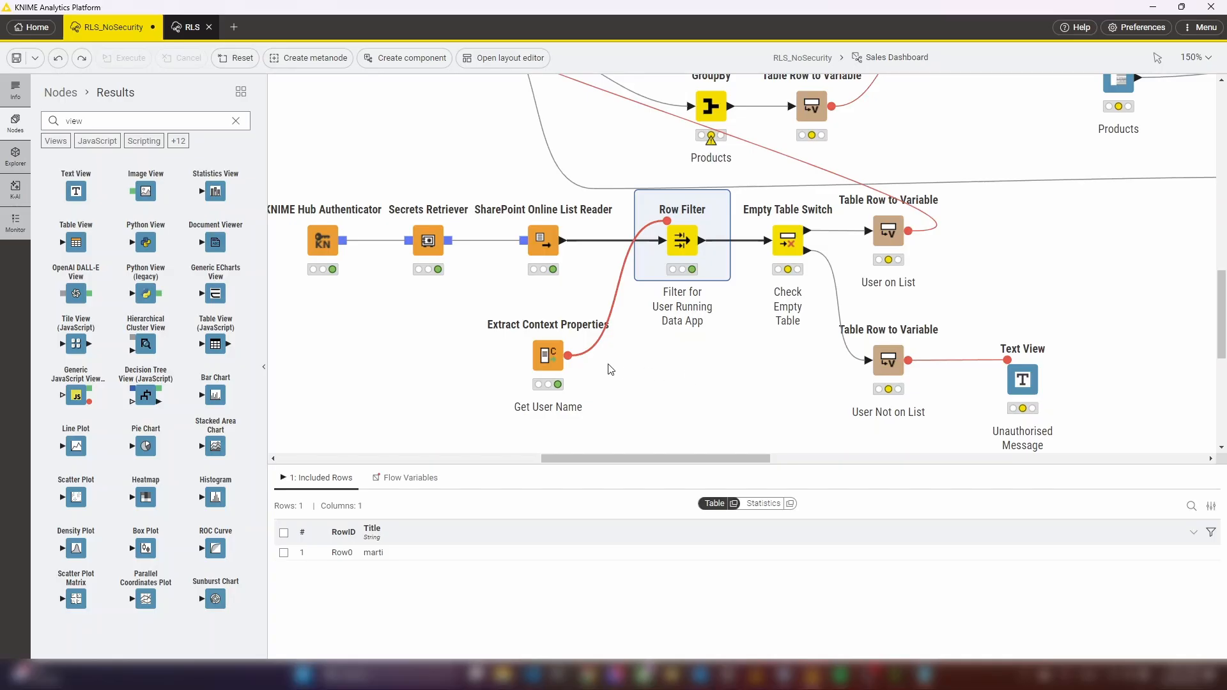
Inspect which property Extract Context Properties includes and the value its output gives for context.workflow.username.
left_click(554, 352)
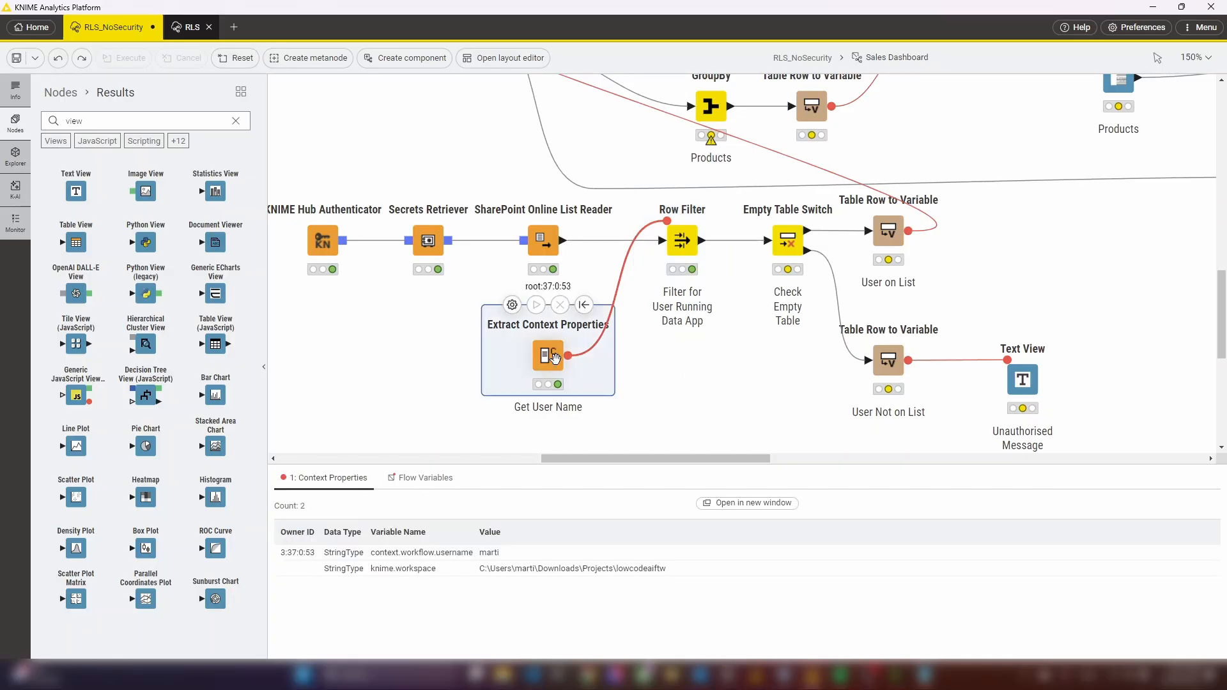
left_click(512, 305)
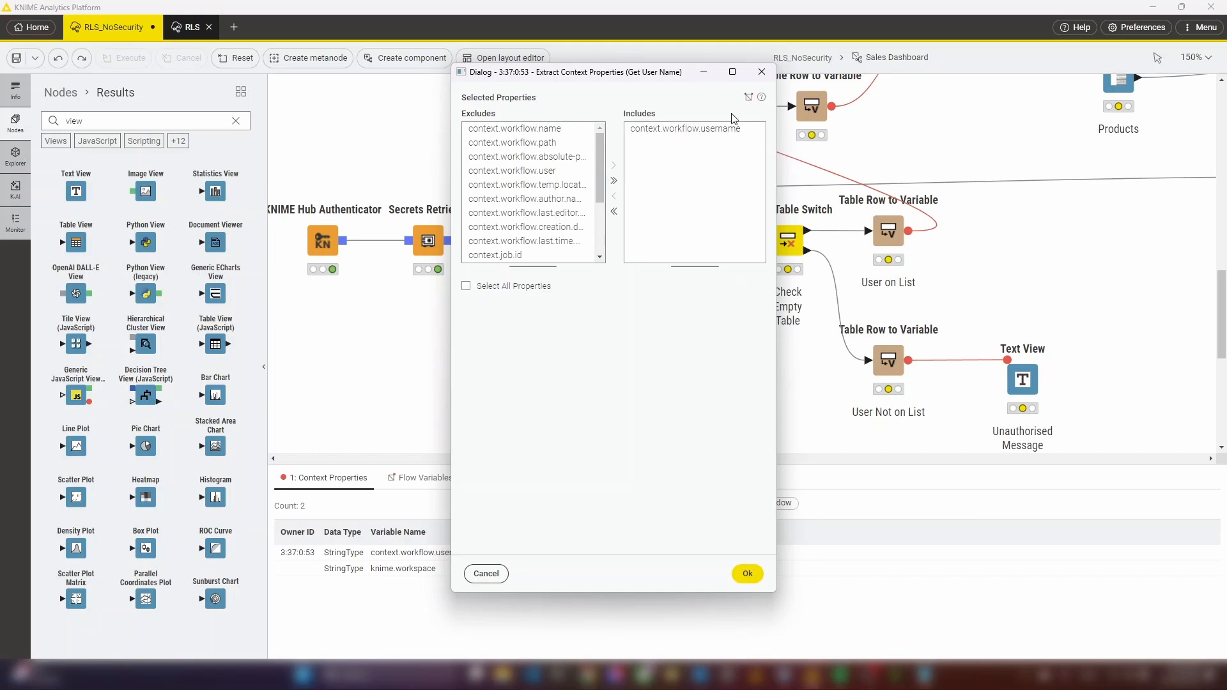
left_click(761, 72)
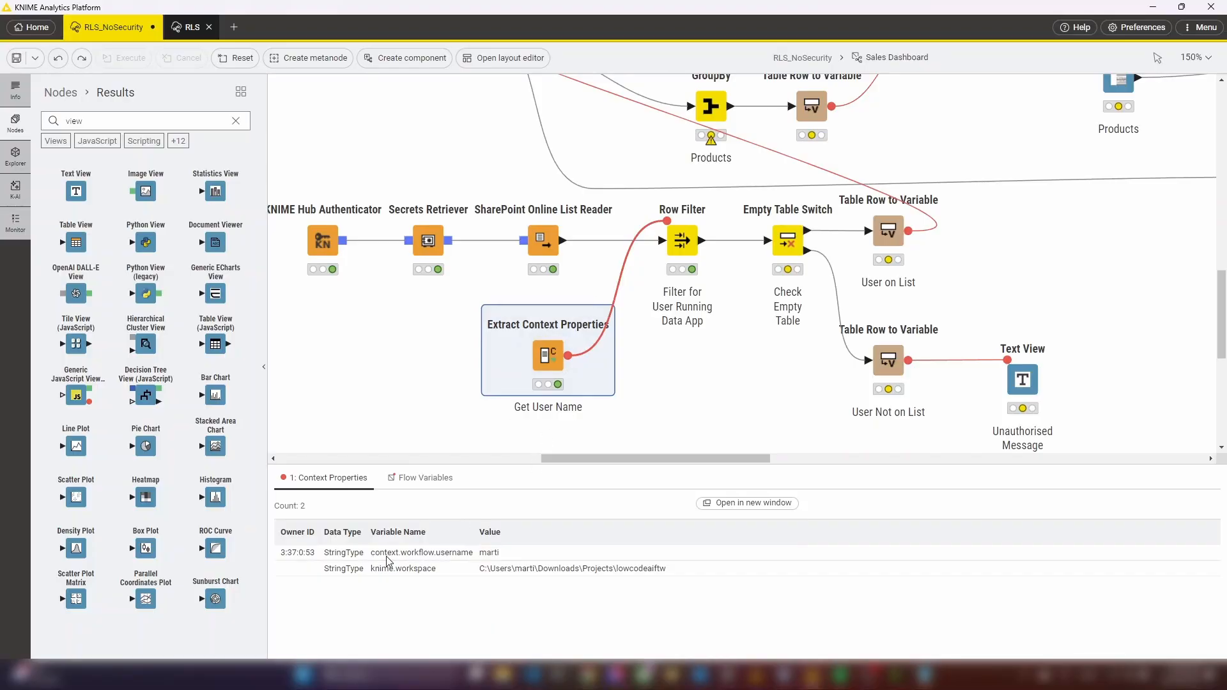
left_click(501, 554)
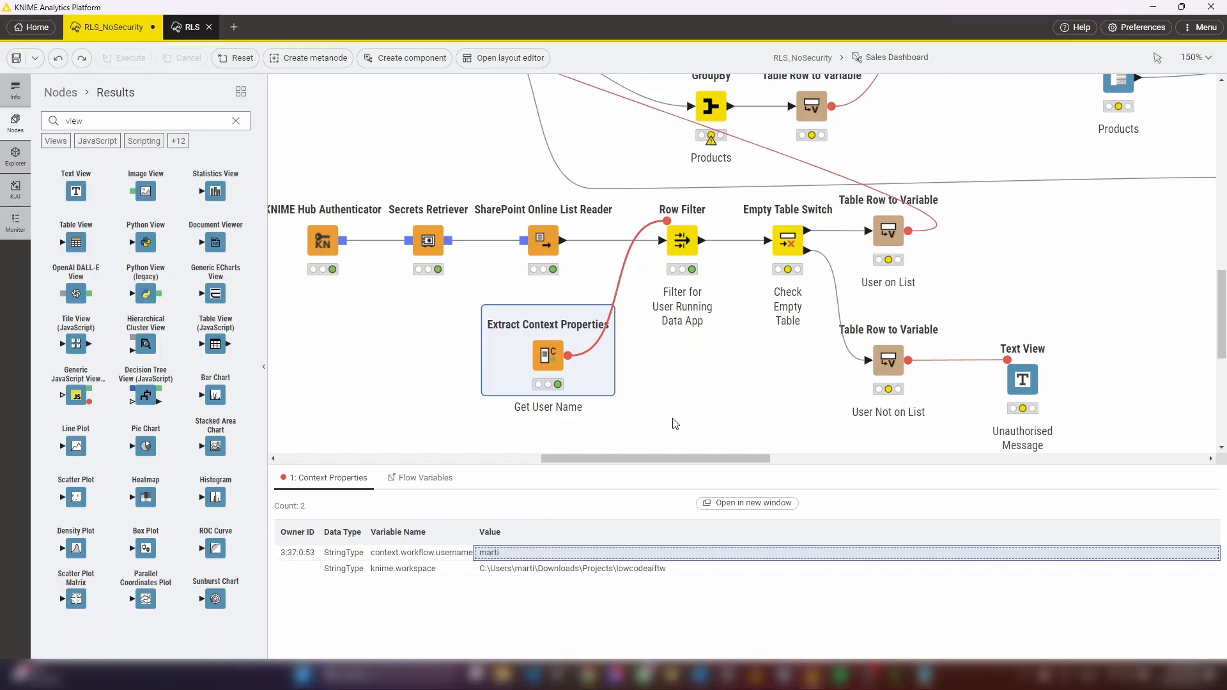
Review the Row Filter criterion on the Title column and the flow variable overwriting its value, and accept the settings.
left_click(683, 238)
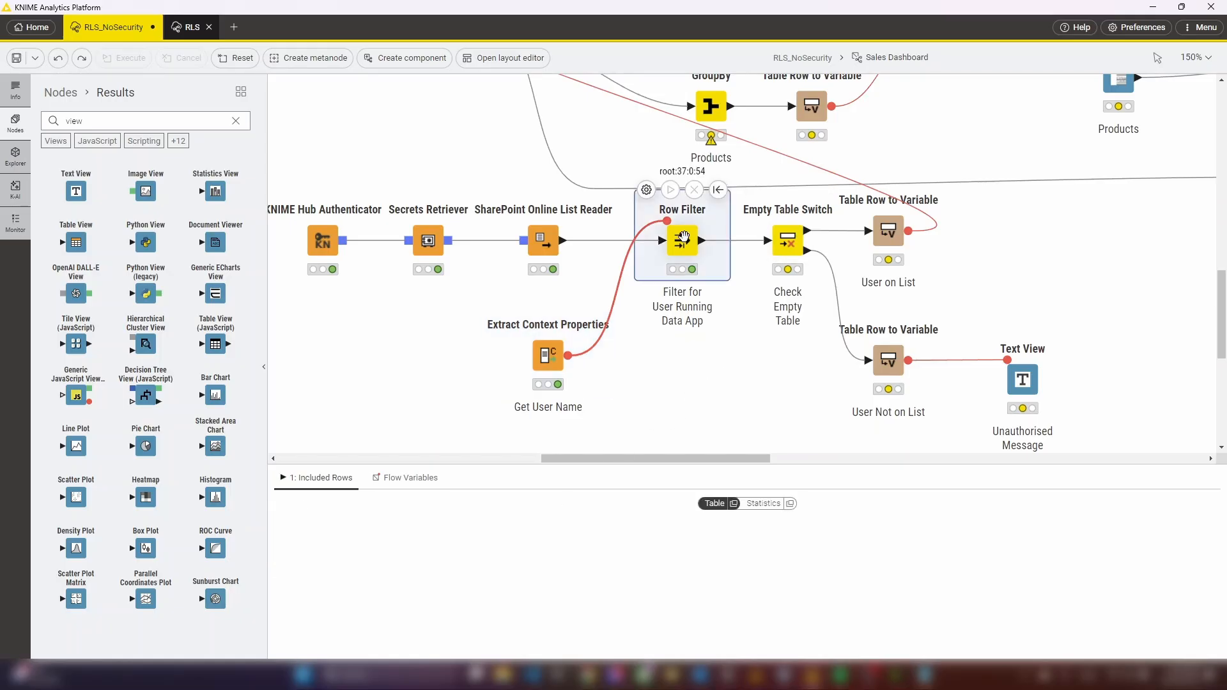
left_click(647, 190)
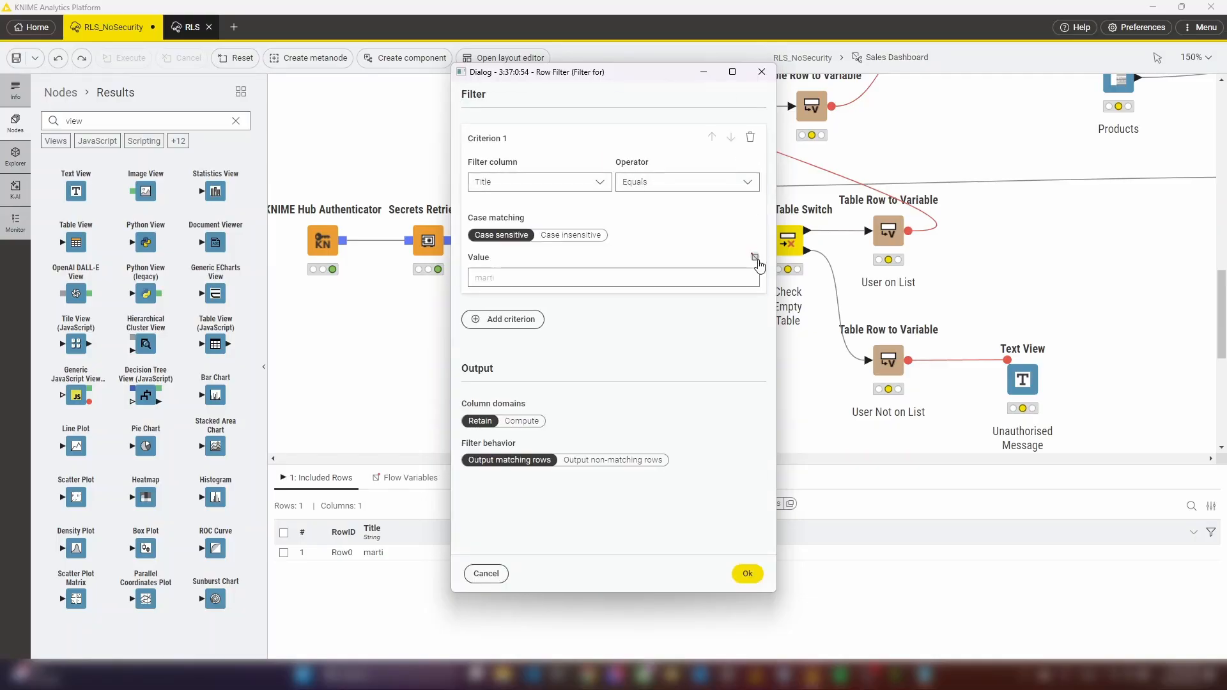
left_click(755, 257)
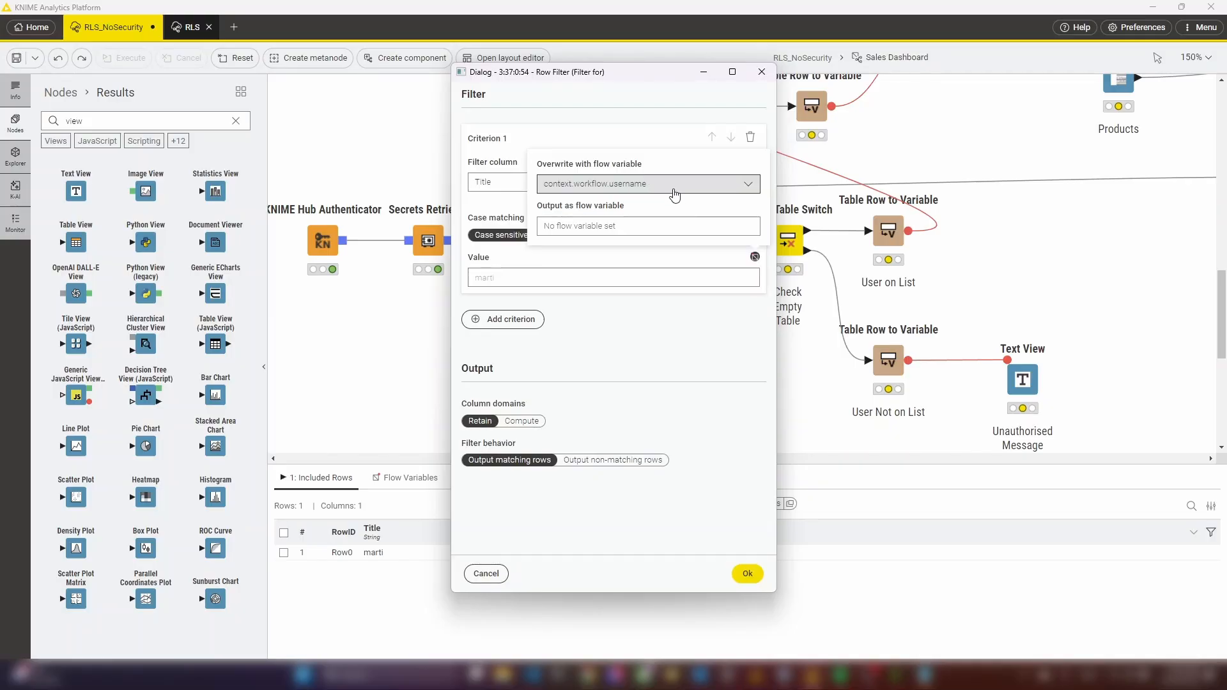
left_click(749, 575)
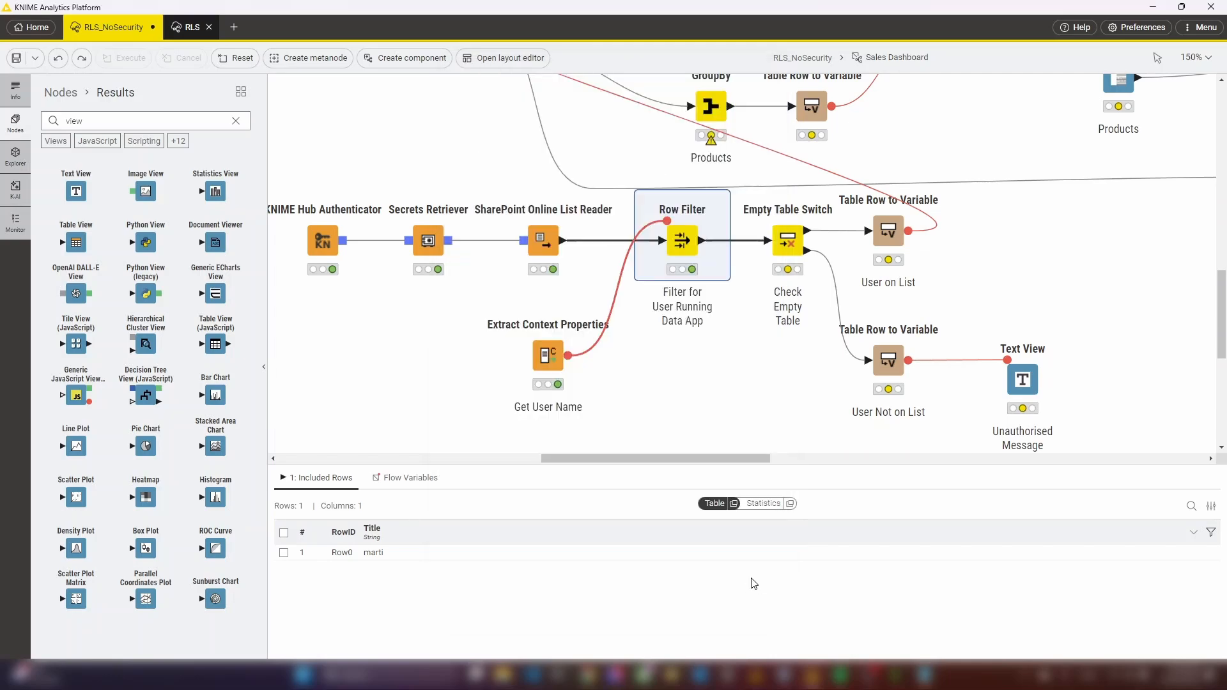
Execute the Empty Table Switch and inspect its non-empty output and the connection leading to Column Expressions.
left_click(775, 190)
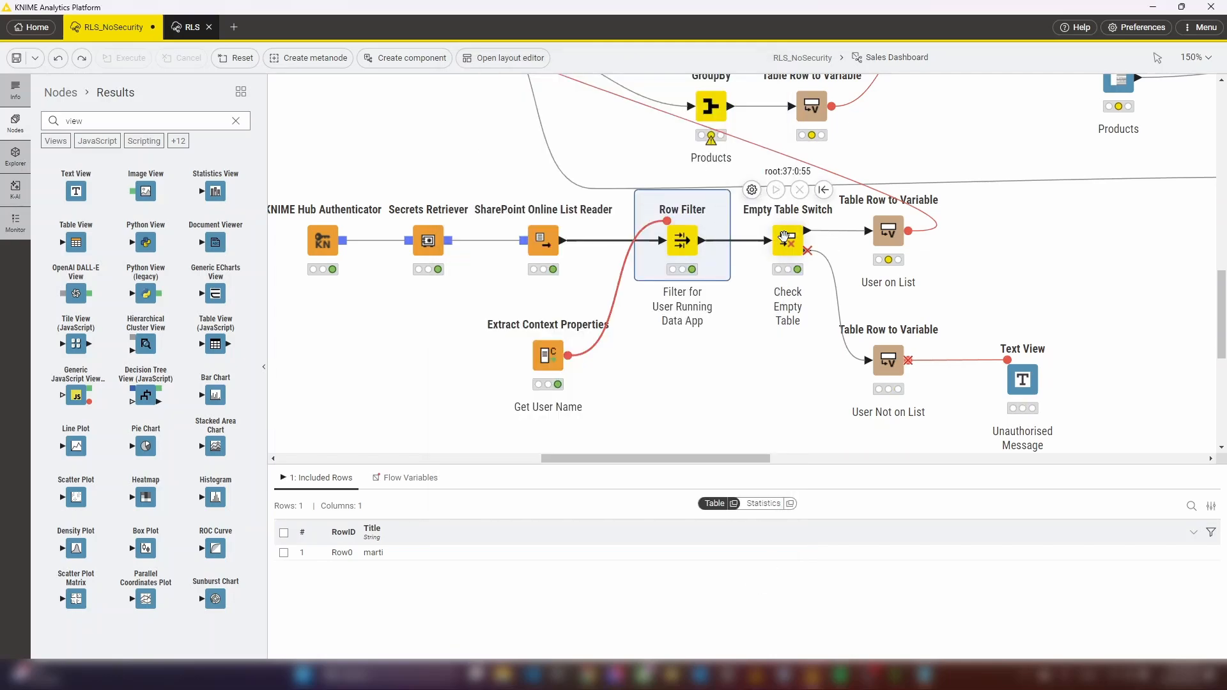
left_click(785, 241)
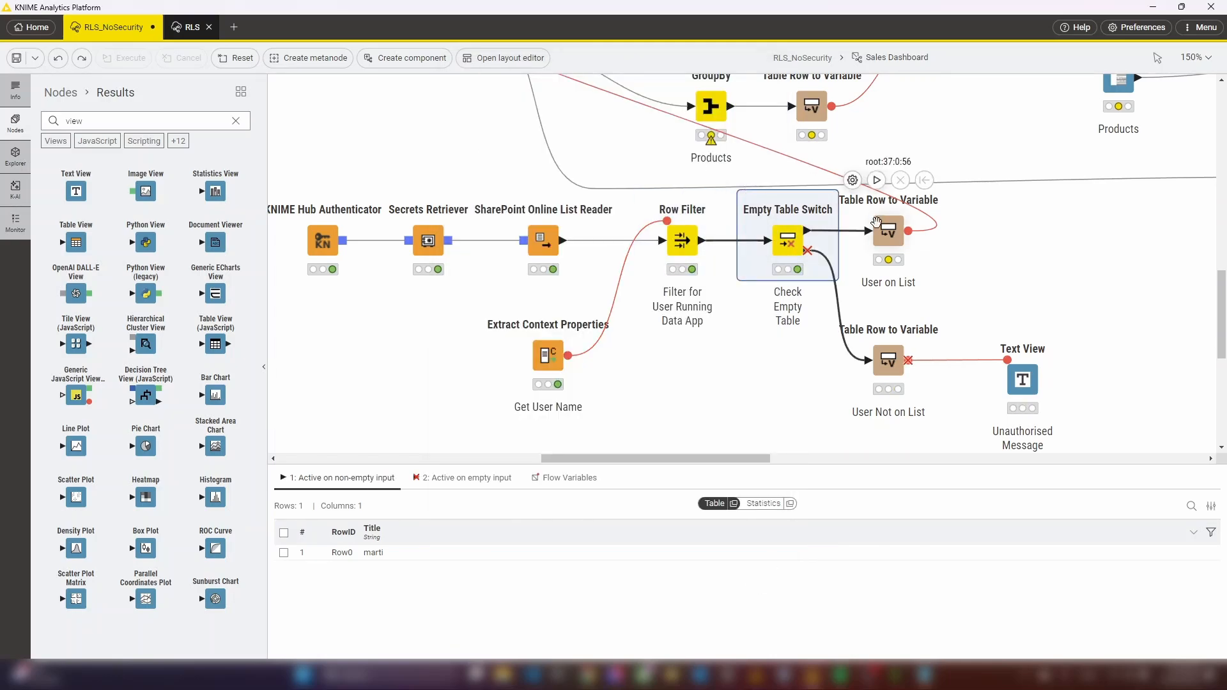
scroll(894, 256, "up", 3)
scroll(899, 259, "up", 5)
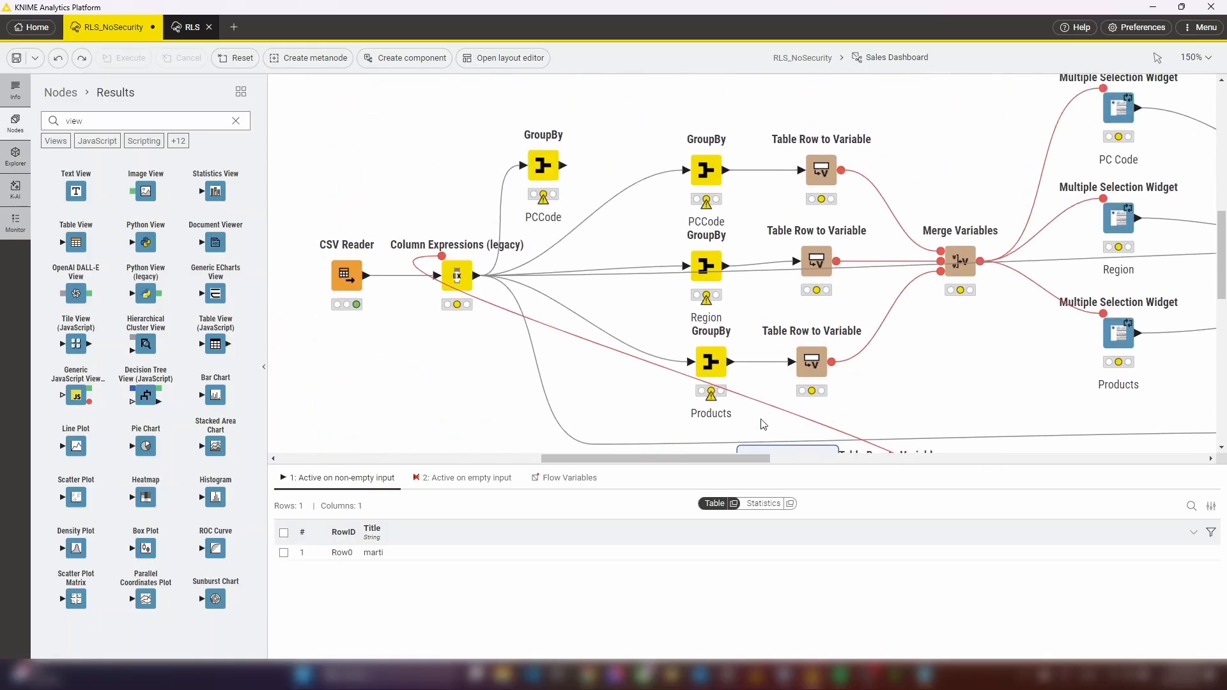
Execute the Sales Dashboard component from the main workflow with its view maximised, and deselect Product C and Product E.
left_click(821, 60)
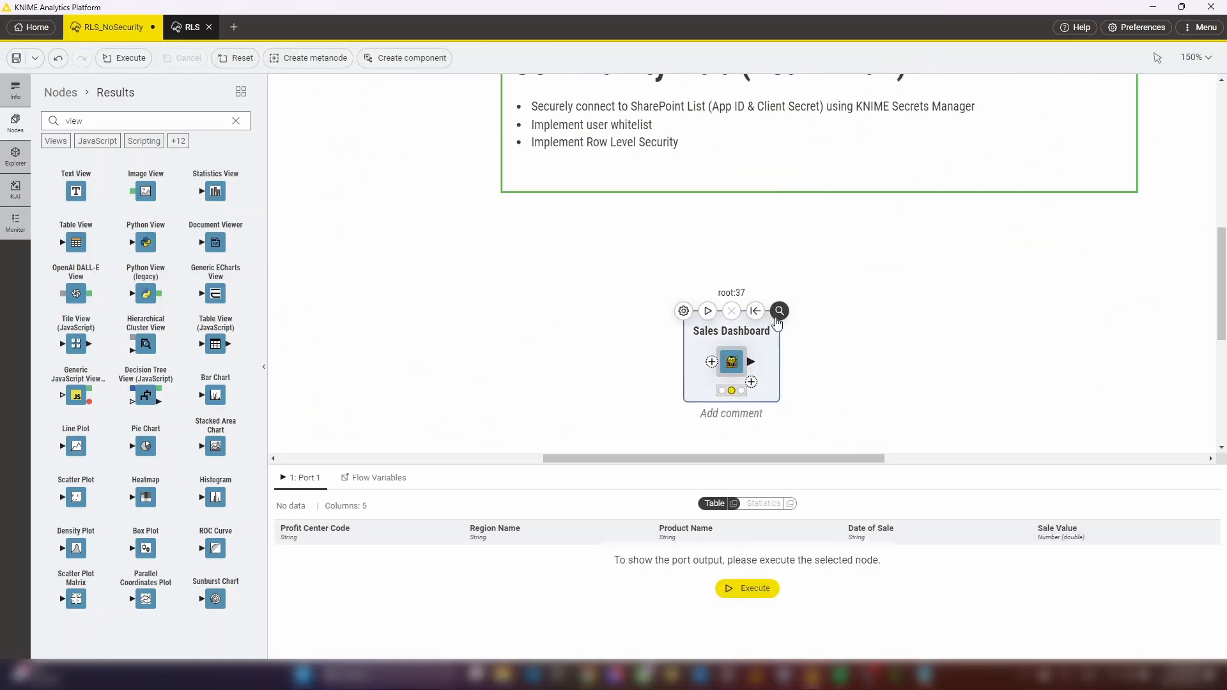
left_click(779, 311)
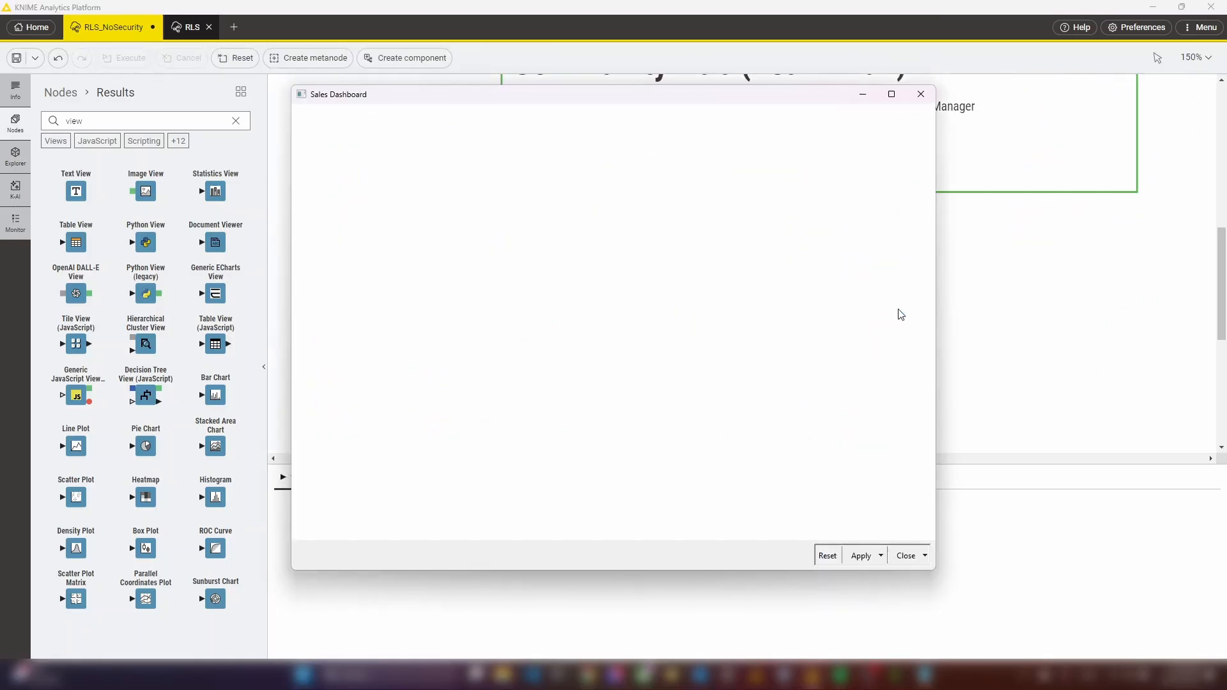
left_click(891, 94)
left_click(429, 232)
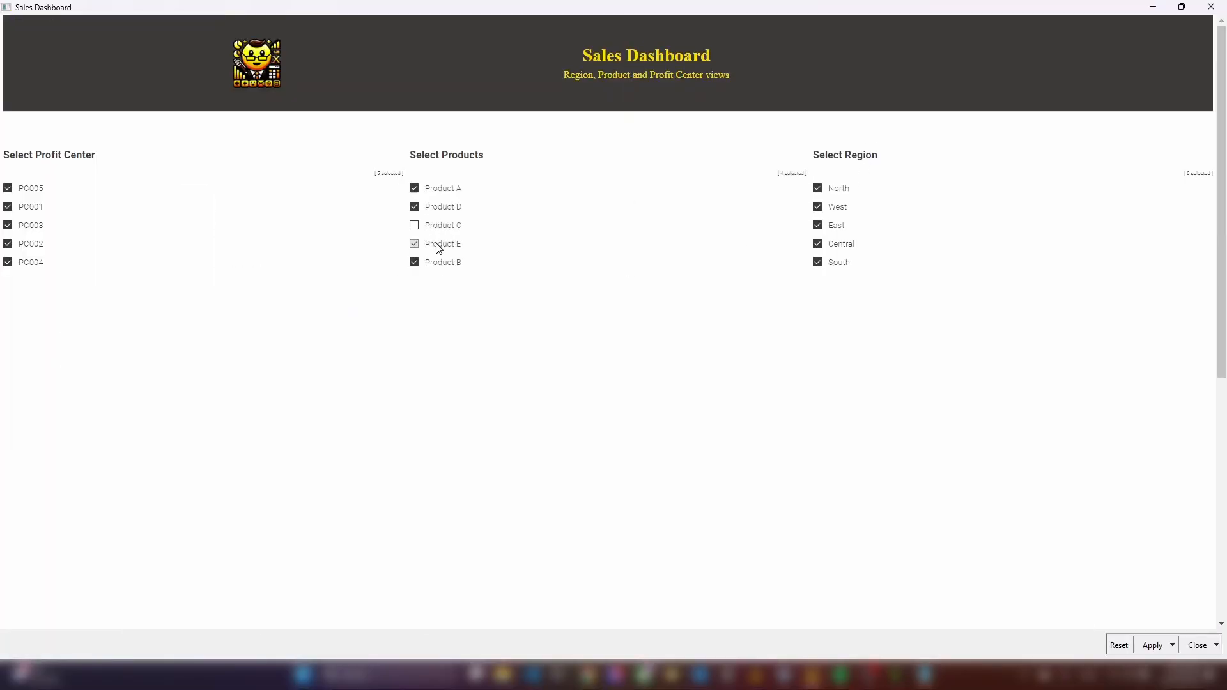
left_click(439, 244)
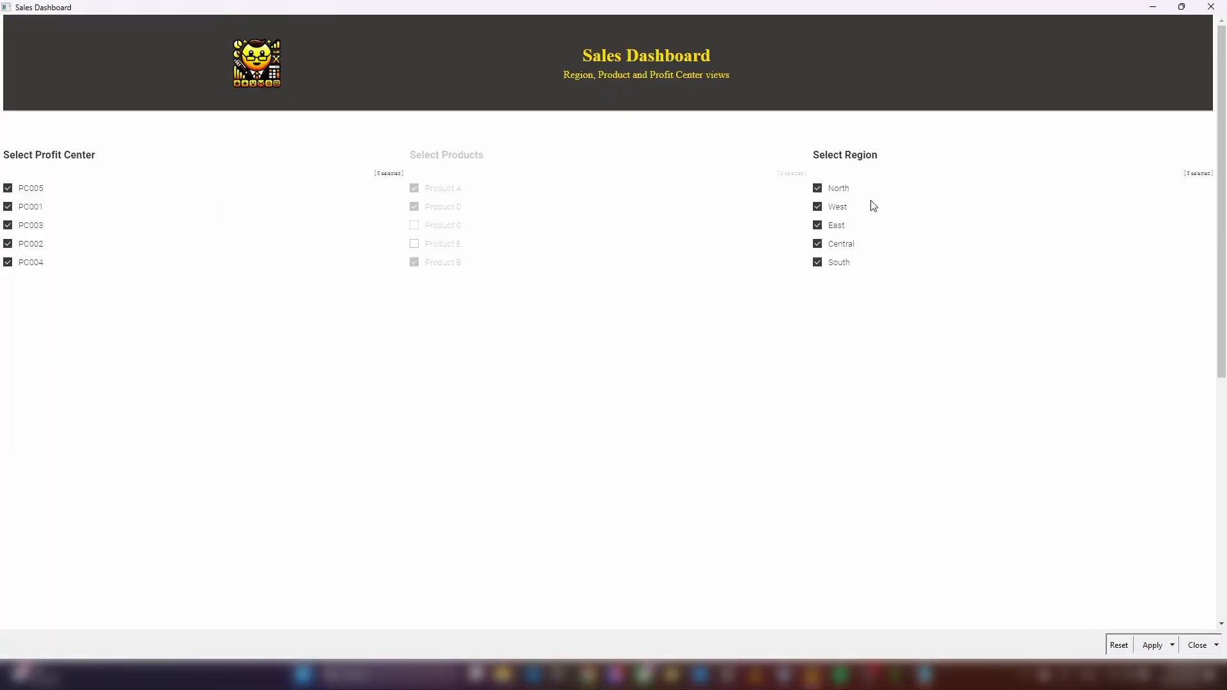
Close the Sales Dashboard view and save the RLS_NoSecurity workflow.
left_click(1214, 8)
left_click(641, 382)
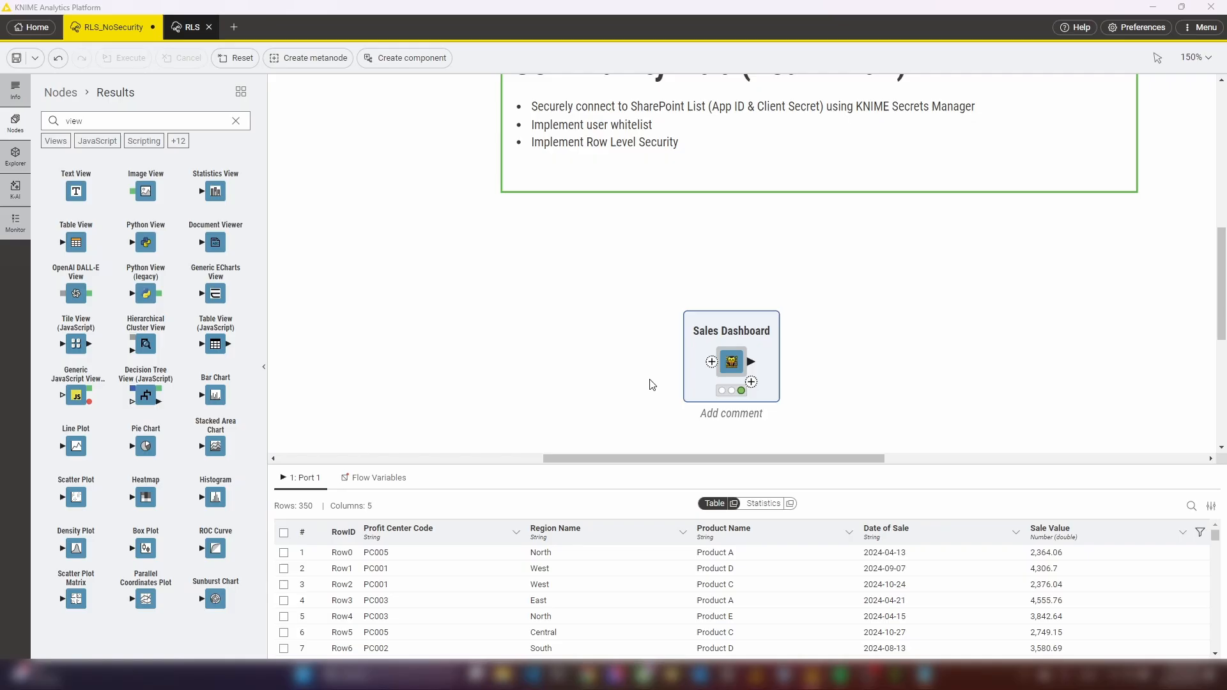
left_click(848, 336)
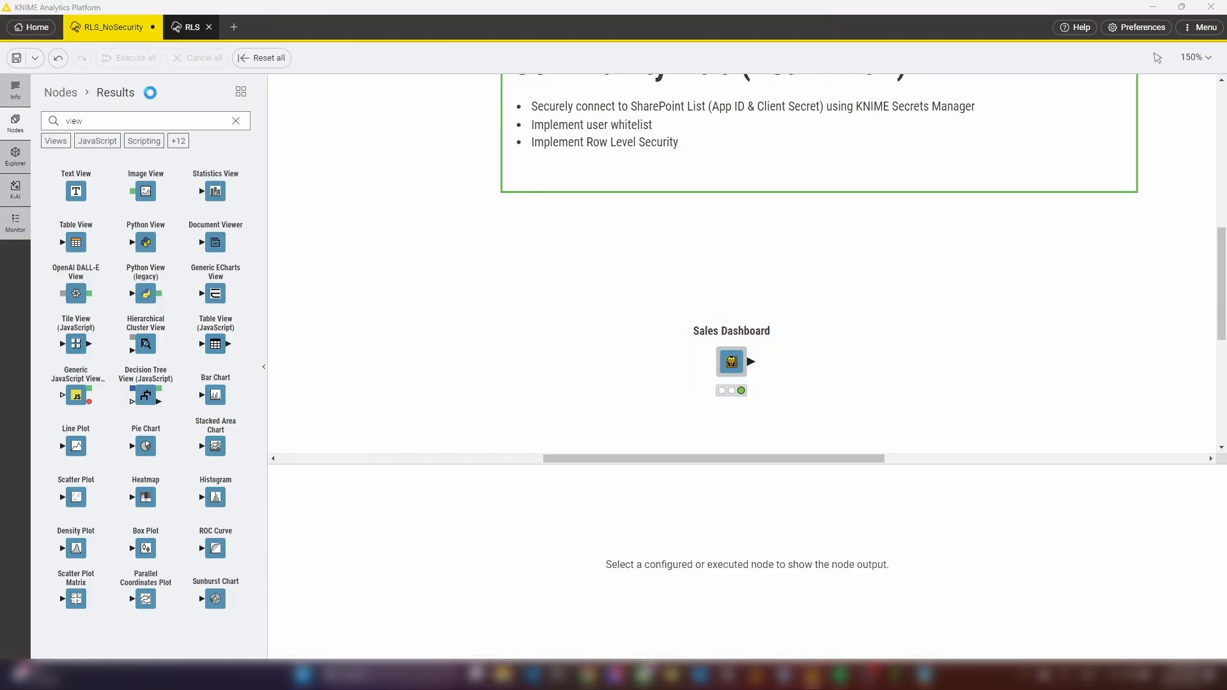
key("ctrl+s")
left_click(732, 354)
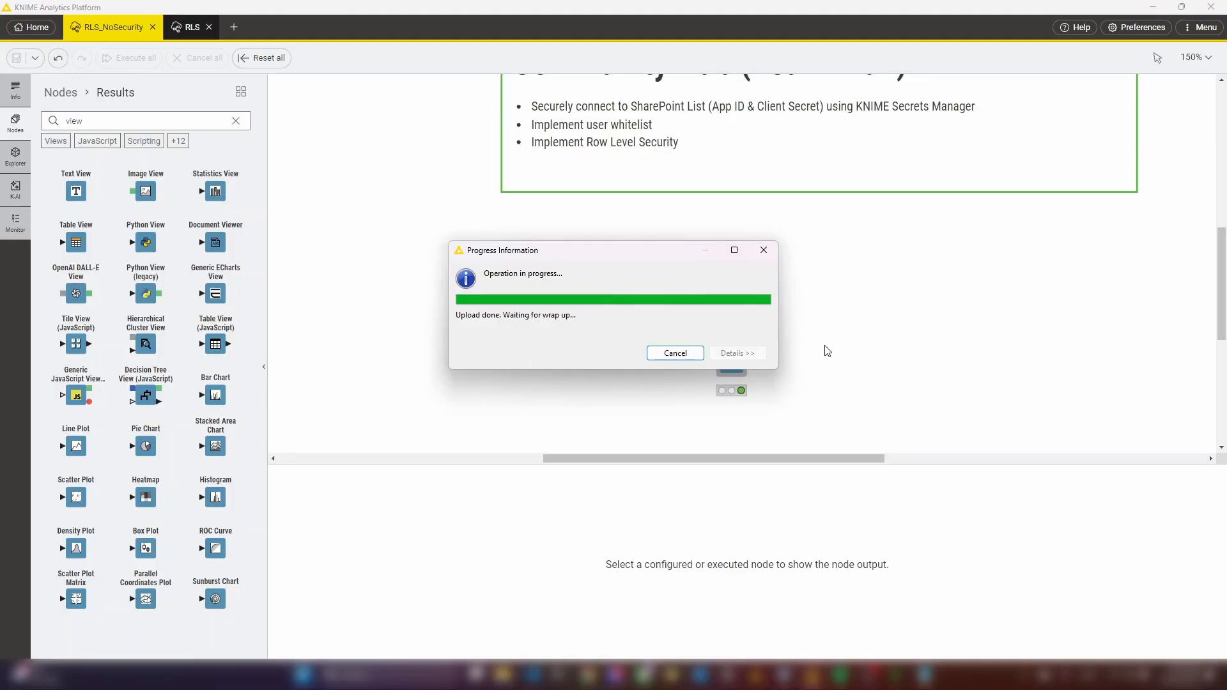
Switch to the browser and go back from the team's Secrets page to the RLS_NoSecurity workflow page on KNIME Hub.
mouse_move(587, 677)
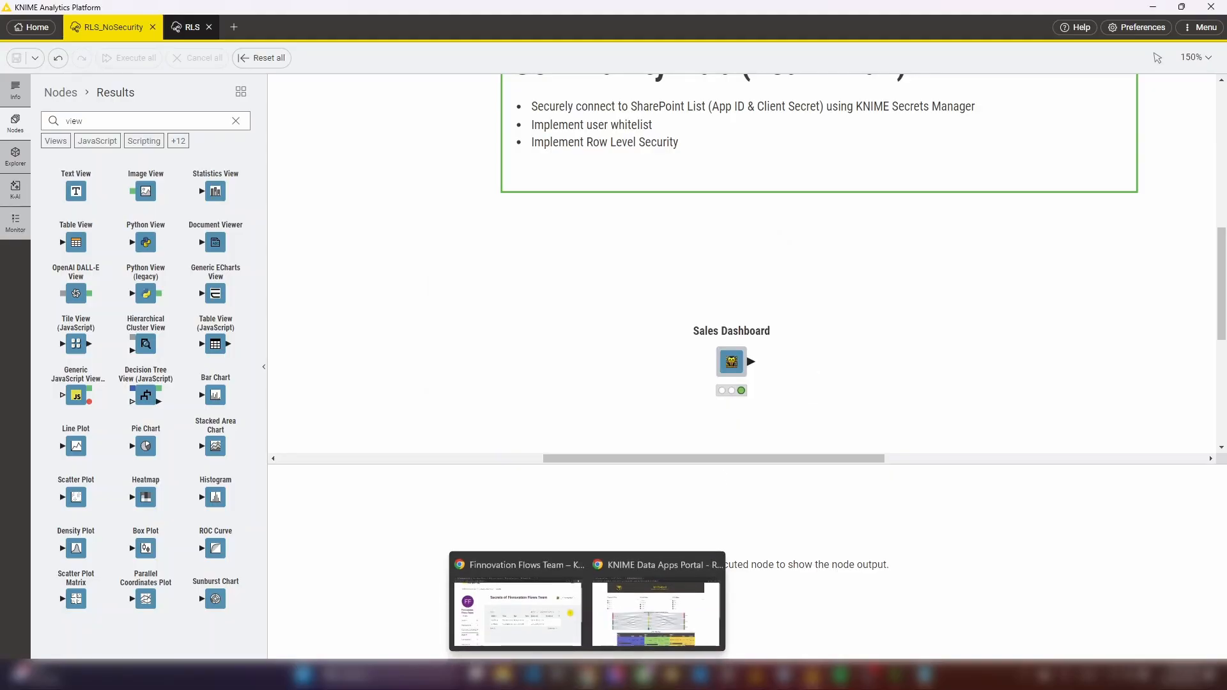
left_click(523, 611)
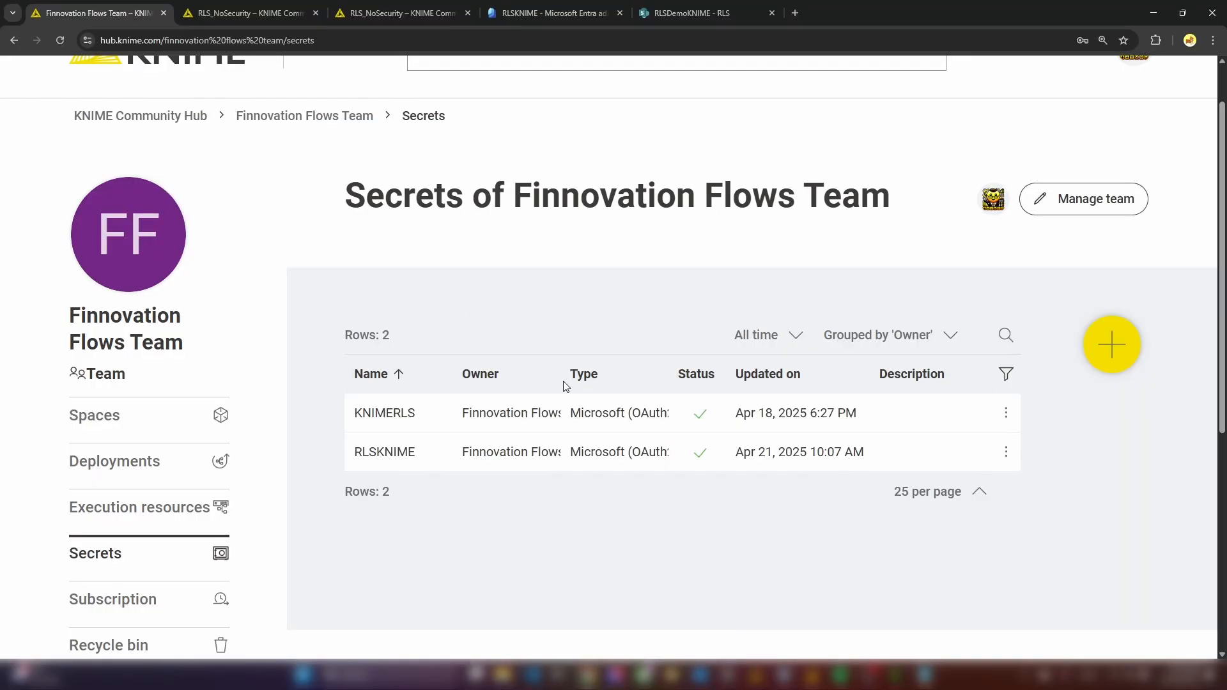
left_click(14, 42)
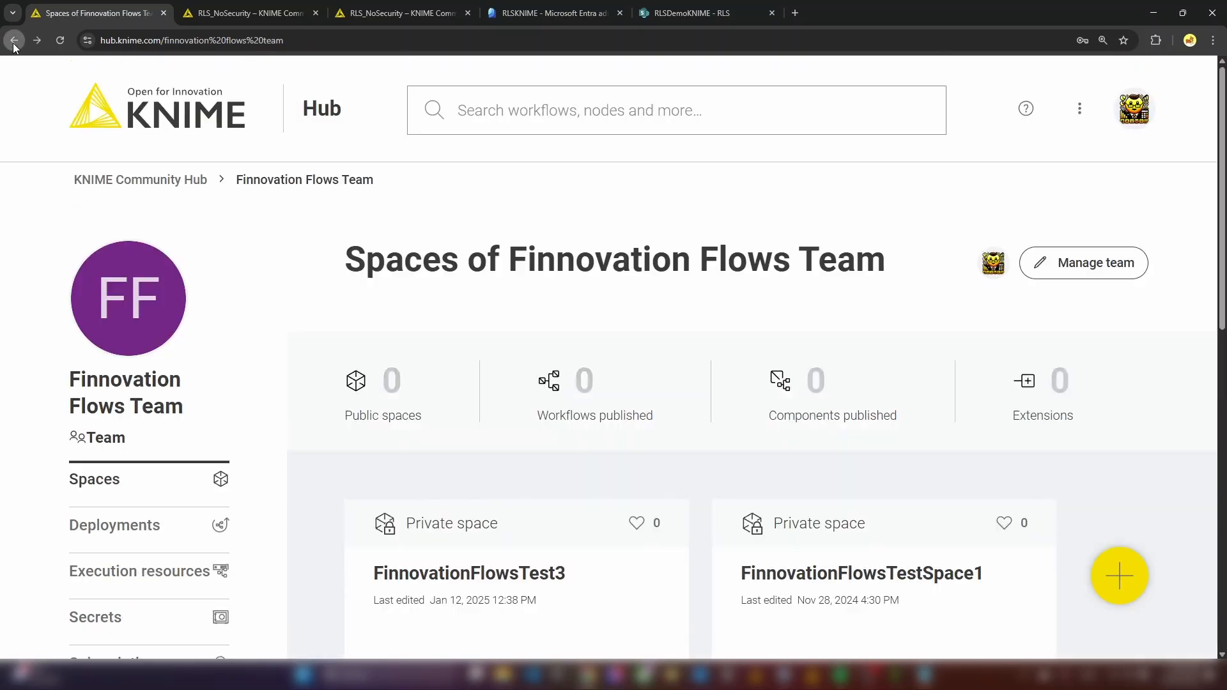
left_click(14, 42)
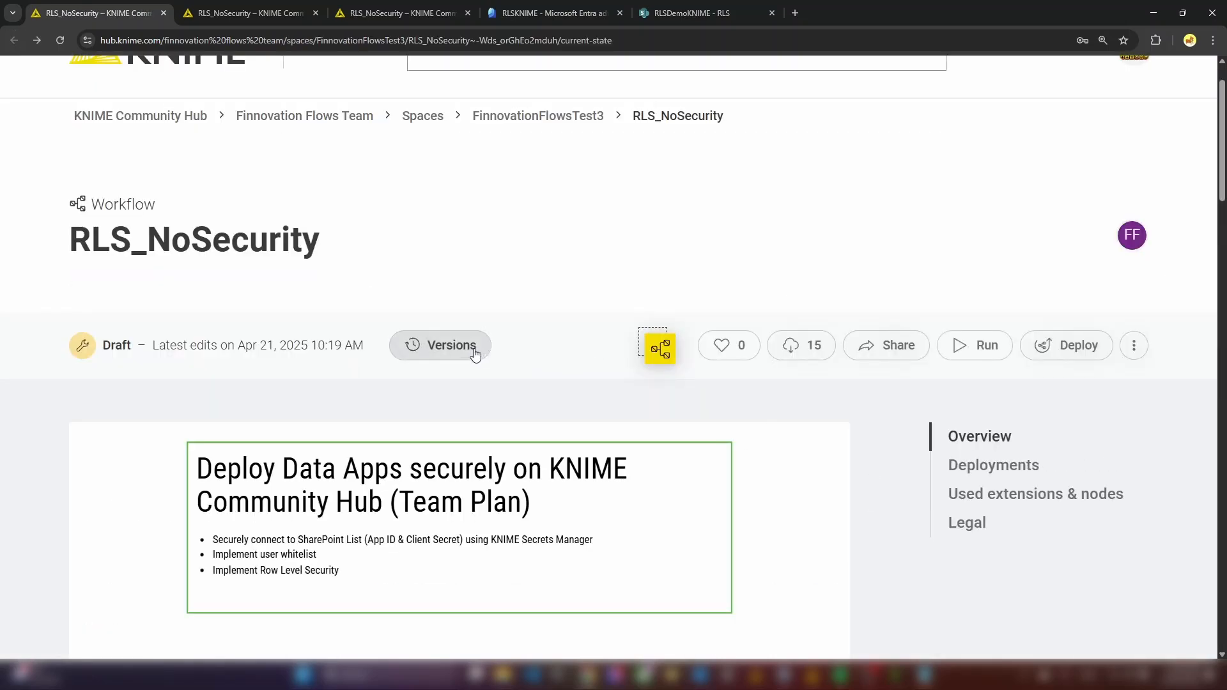
Create a version of the RLS_NoSecurity draft named WhitelistV4 and close the version history.
left_click(440, 343)
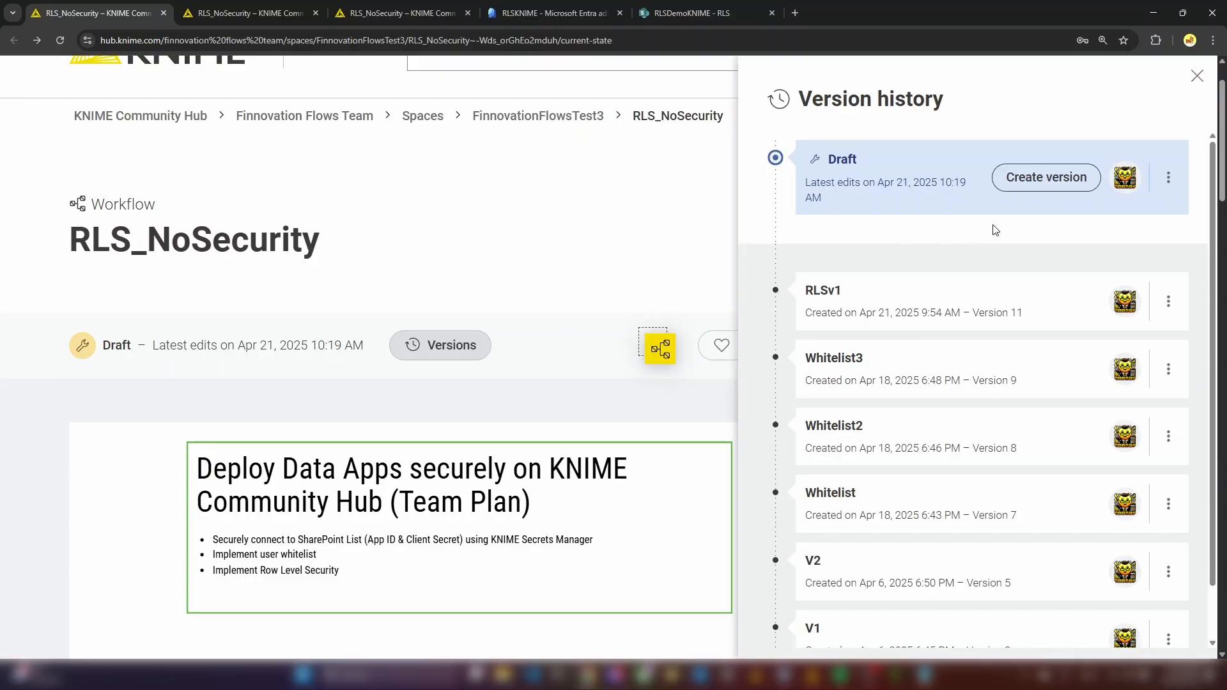
left_click(1046, 178)
left_click(894, 274)
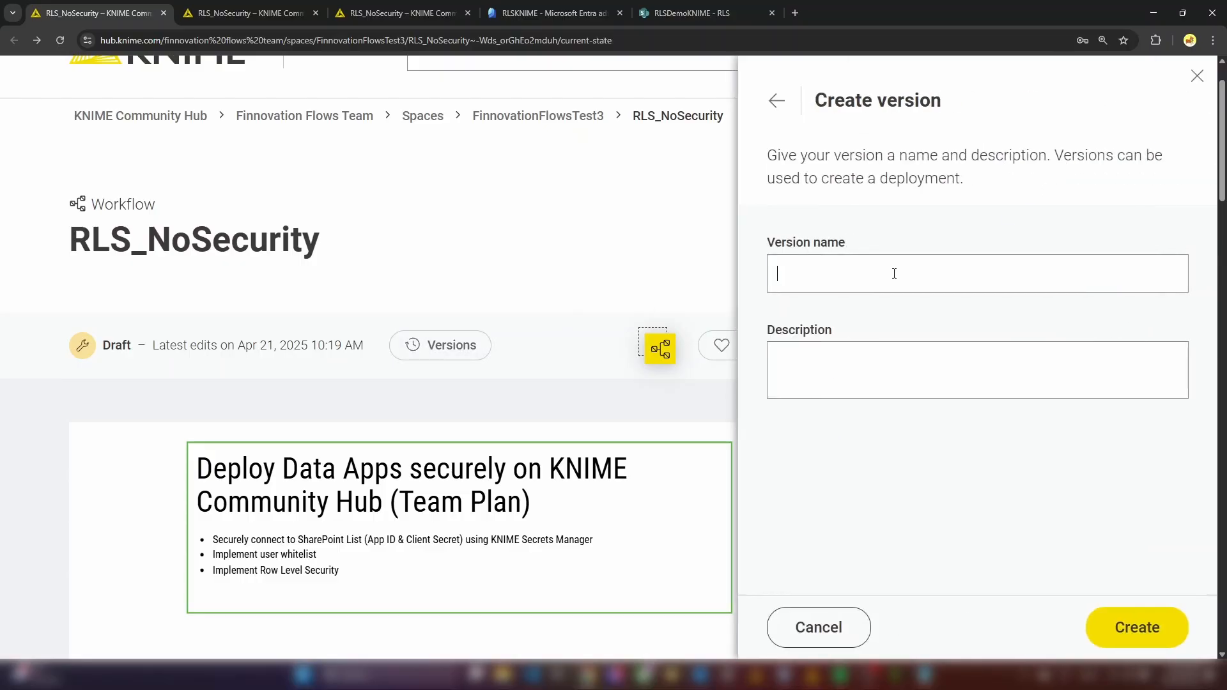
type("WhitelistV4")
left_click(1155, 619)
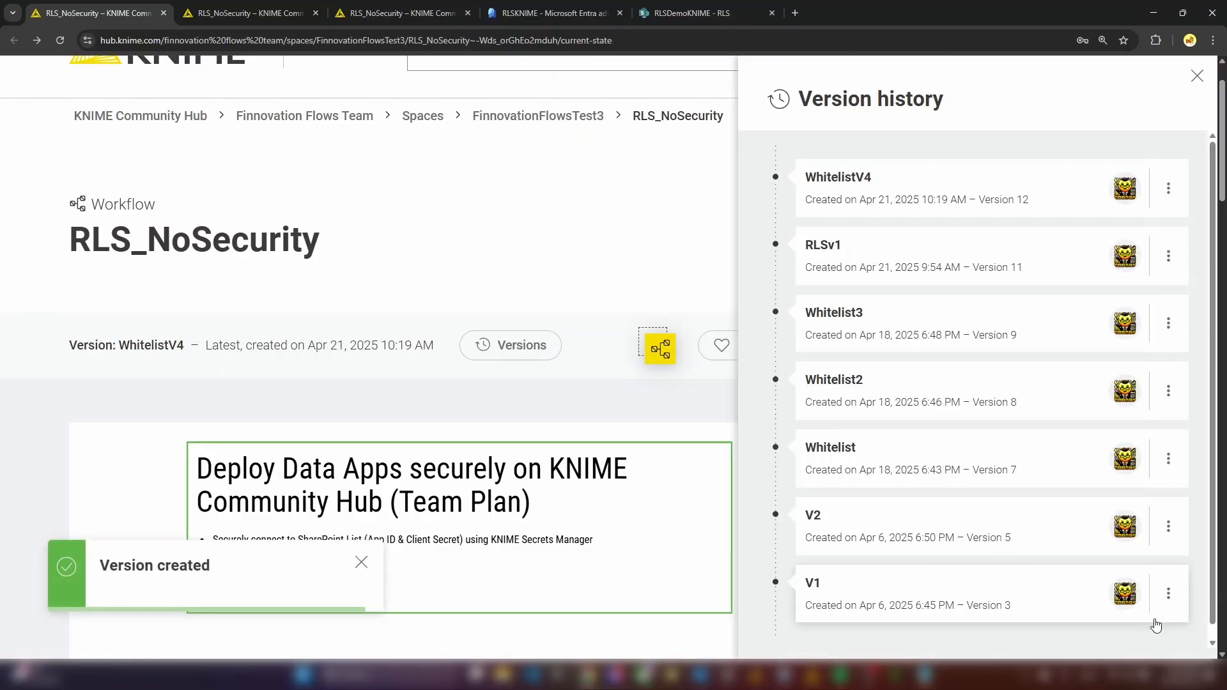
left_click(1198, 76)
left_click(361, 562)
Edit the RLS_NoSecurity data app deployment to use version WhitelistV4 and save the changes.
scroll(895, 547, "down", 5)
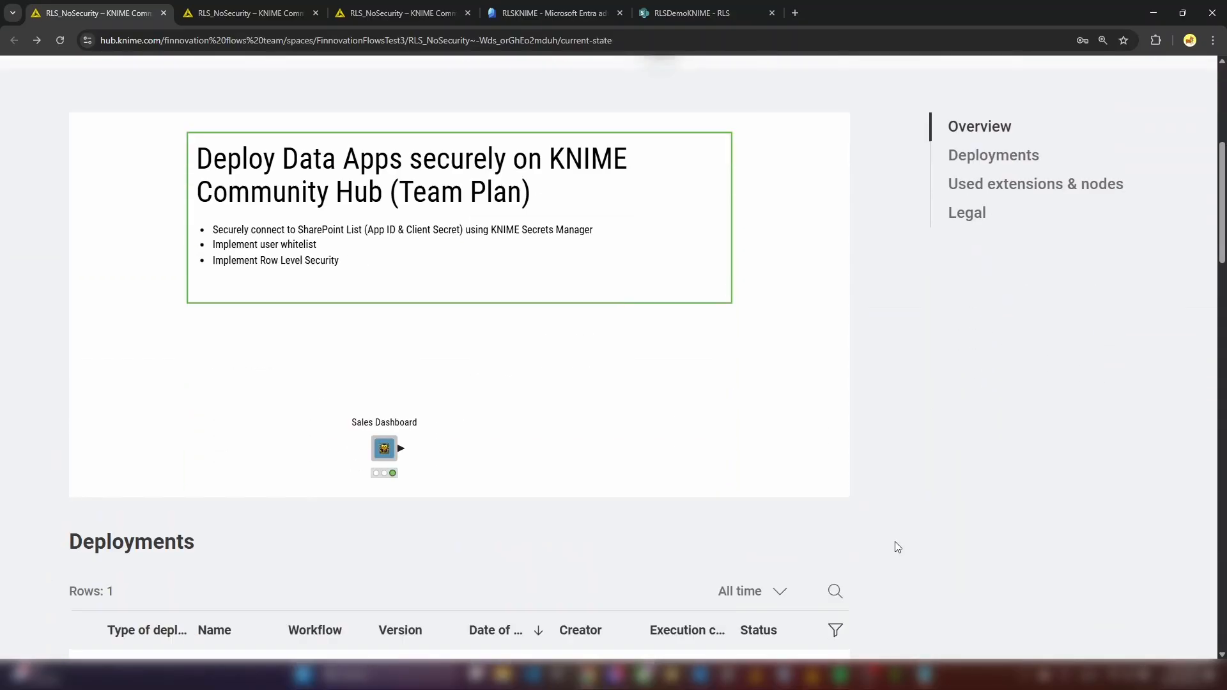
scroll(895, 546, "down", 3)
left_click(841, 470)
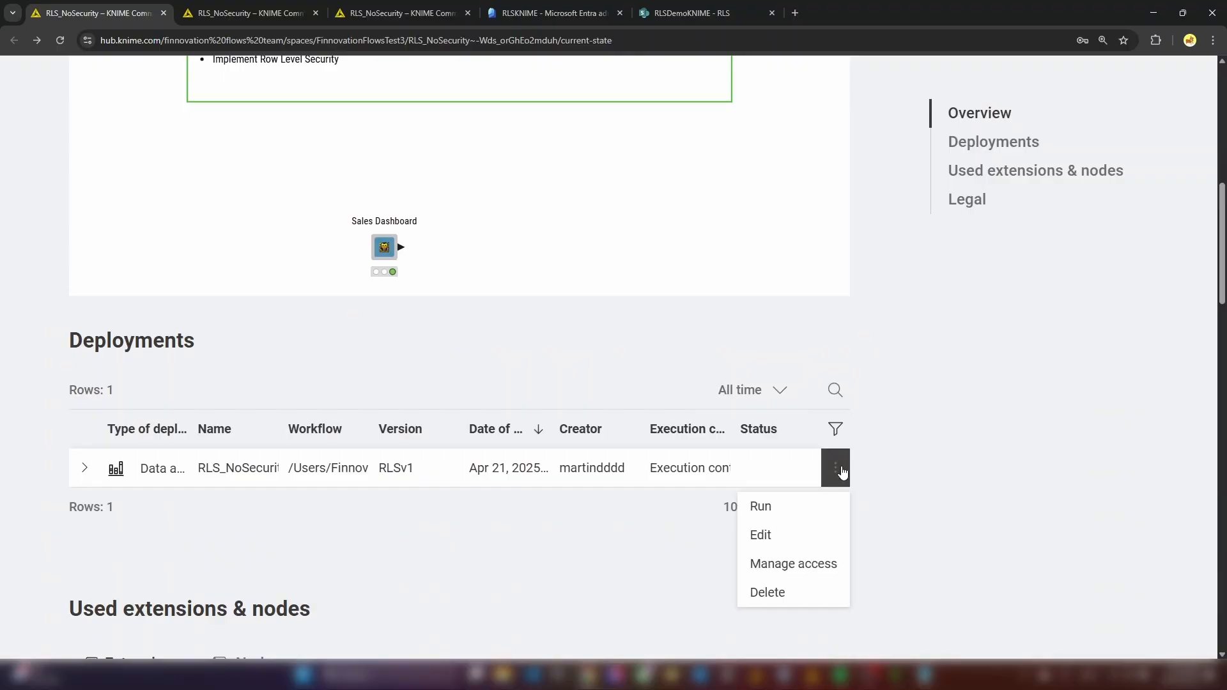
left_click(791, 534)
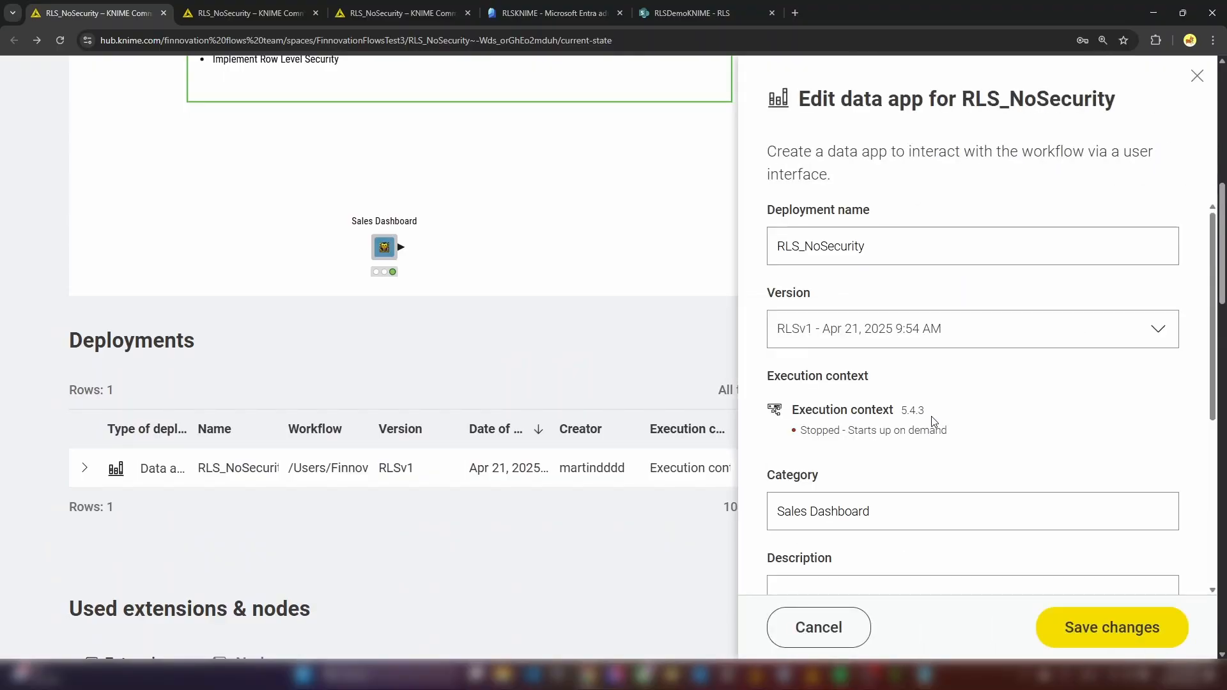
left_click(1126, 344)
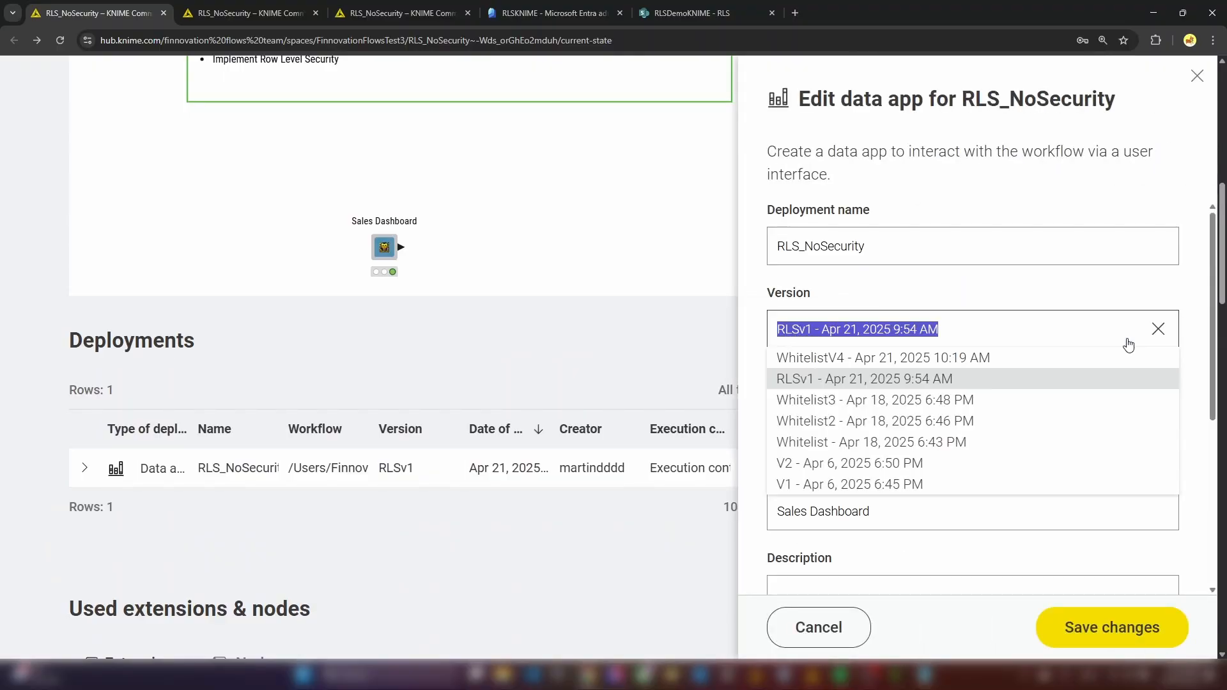
left_click(992, 359)
left_click(1132, 628)
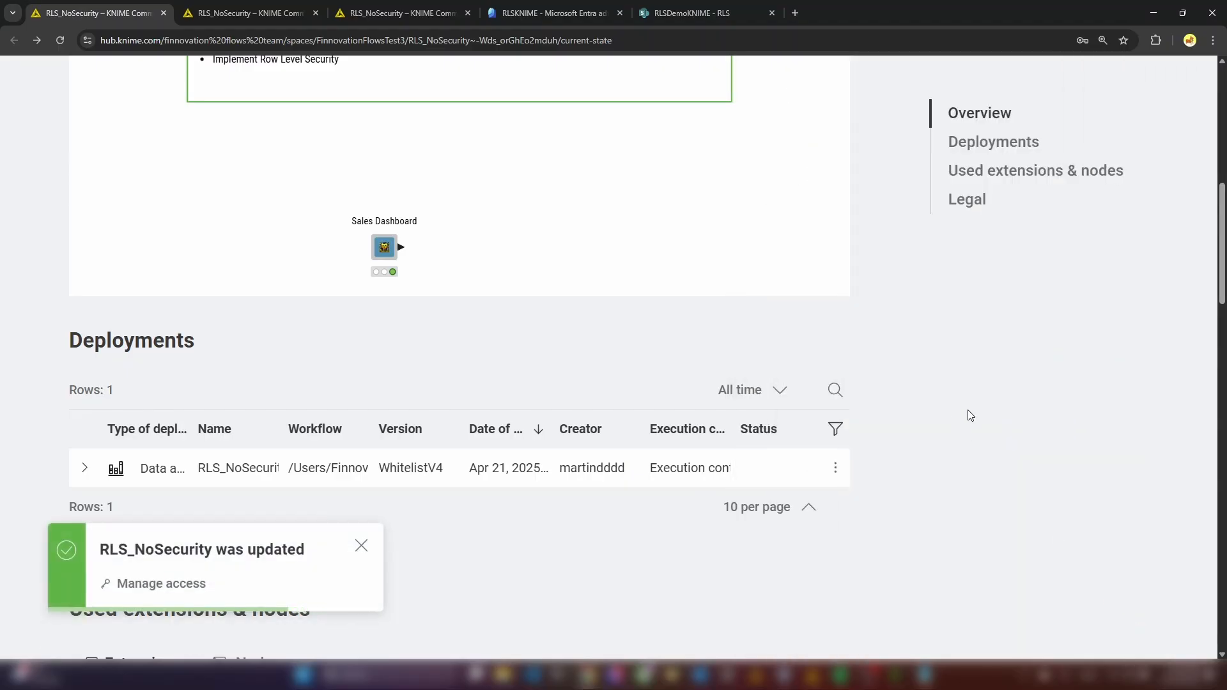
Switch to the incognito window, close the old dashboard, reload the Data Apps Portal and run the RLS_NoSecurity data app.
mouse_move(587, 674)
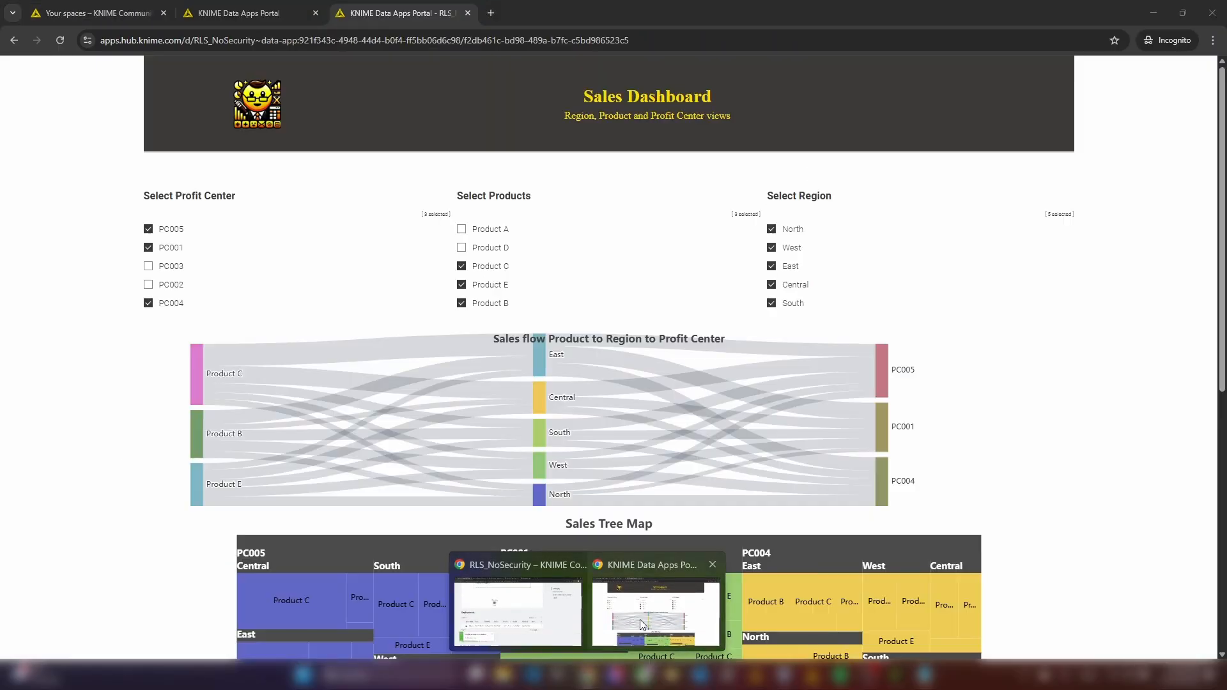
left_click(639, 620)
left_click(468, 14)
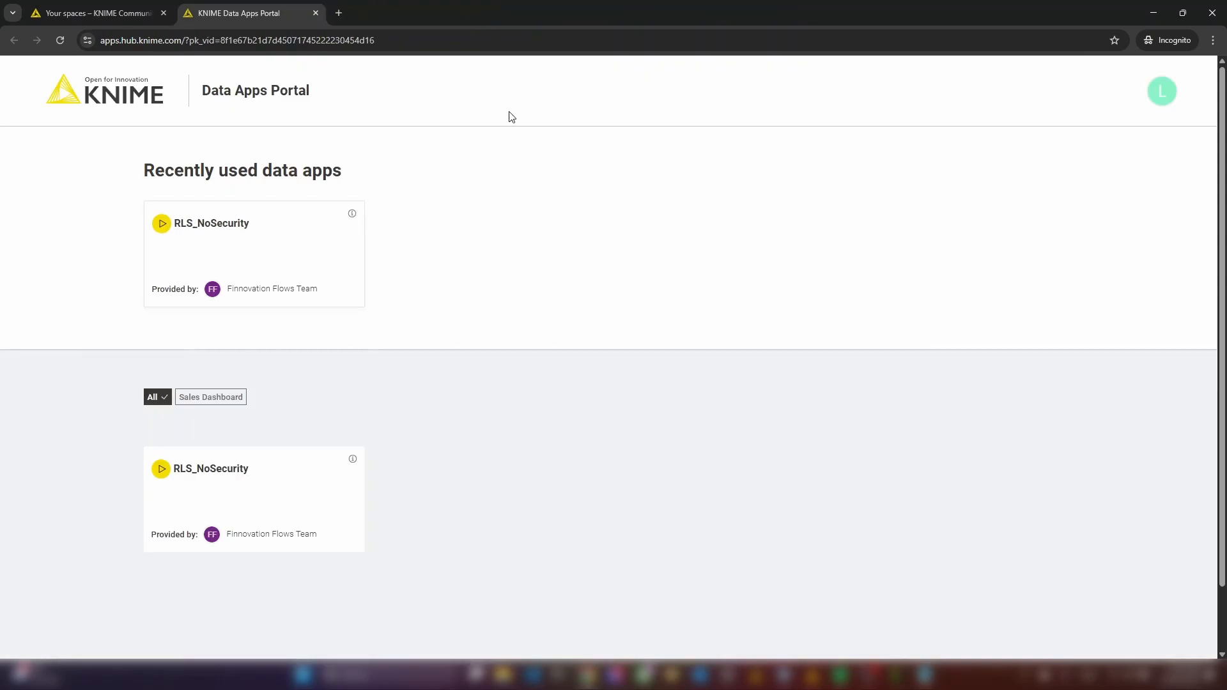
left_click(60, 40)
left_click(303, 254)
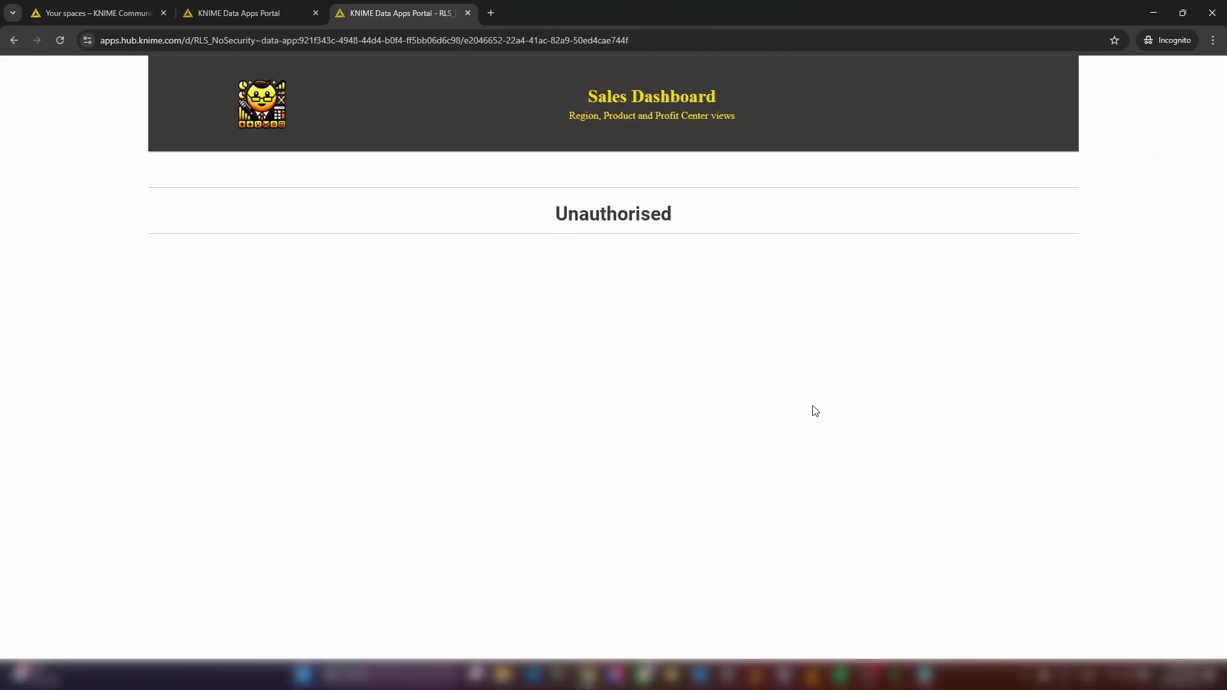
Close the data app and look up the test account's username on its KNIME Hub spaces page.
left_click(468, 13)
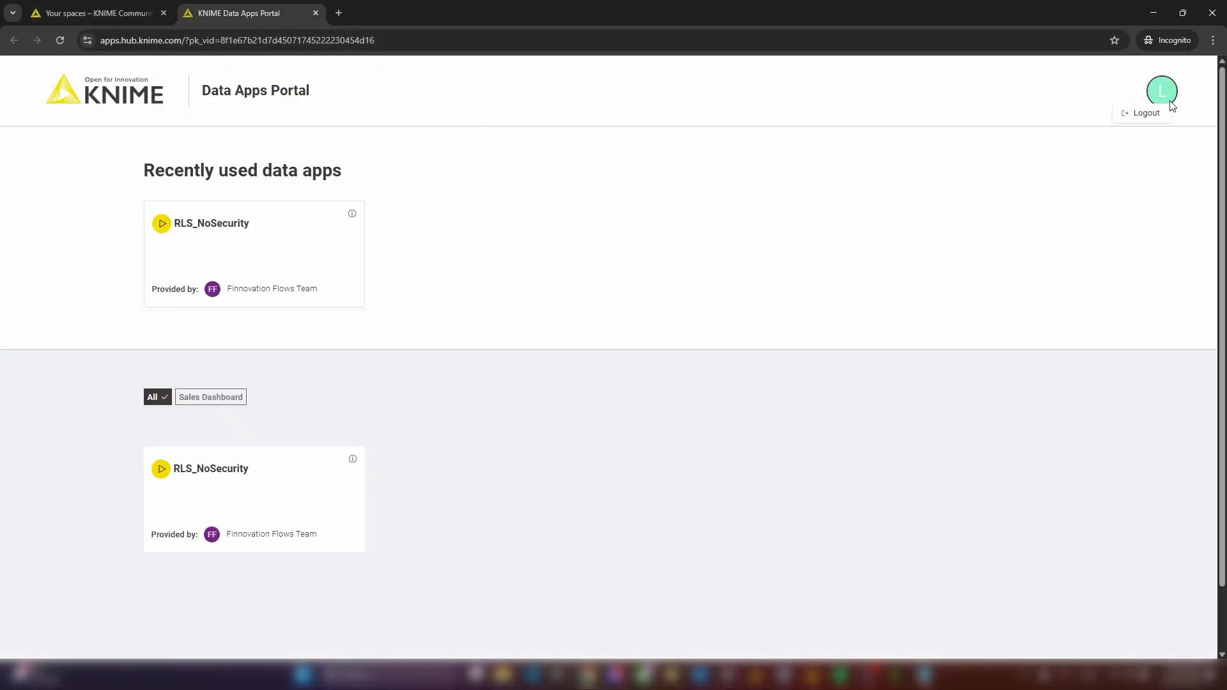
left_click(95, 13)
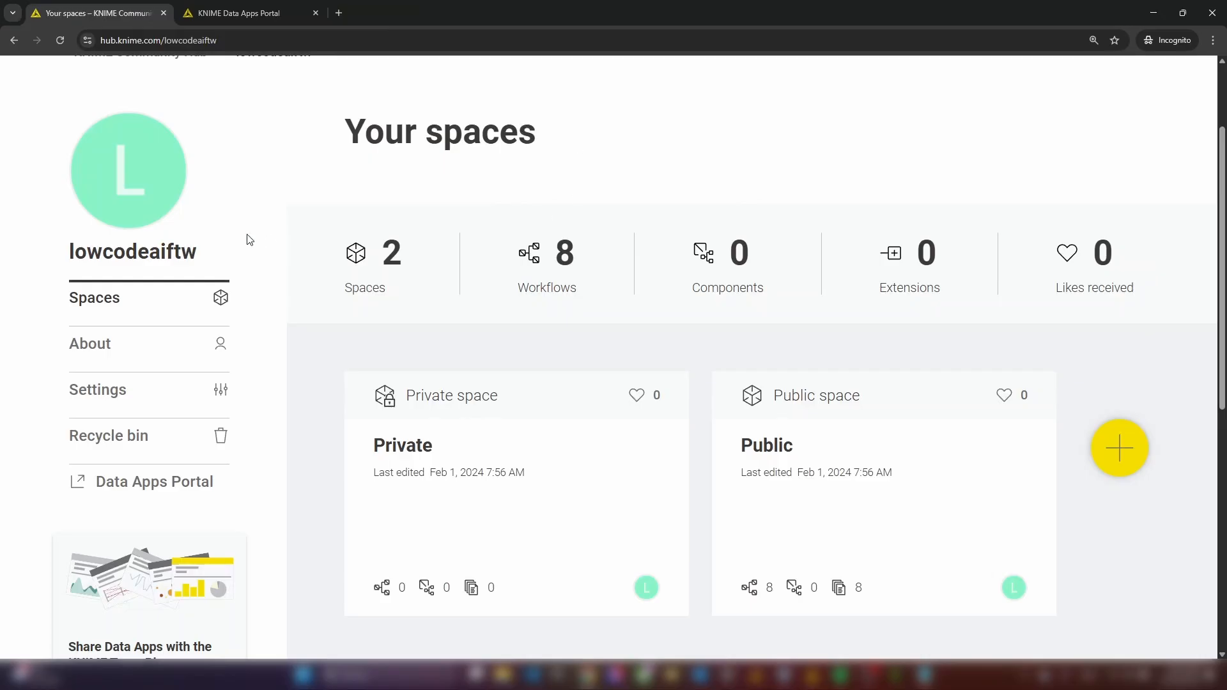
left_click_drag(202, 256, 59, 245)
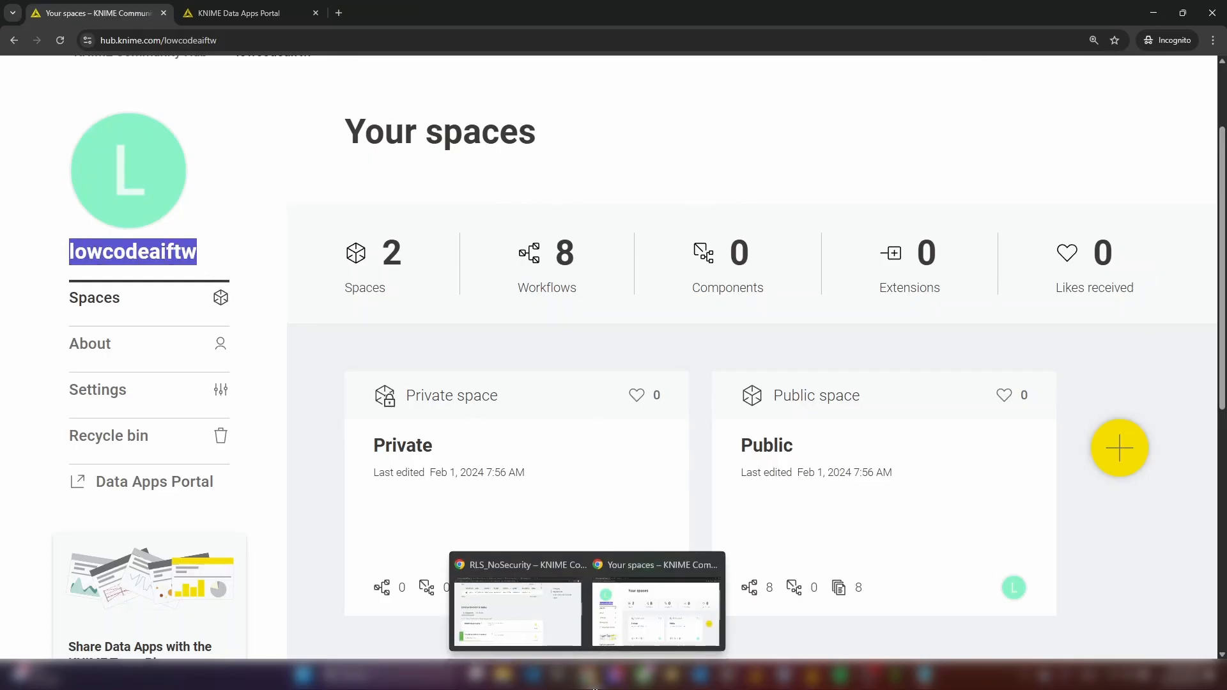
Add an item to the SharePoint RLS list with the test account's Hub username as its Title, and save it.
left_click(524, 578)
left_click(691, 13)
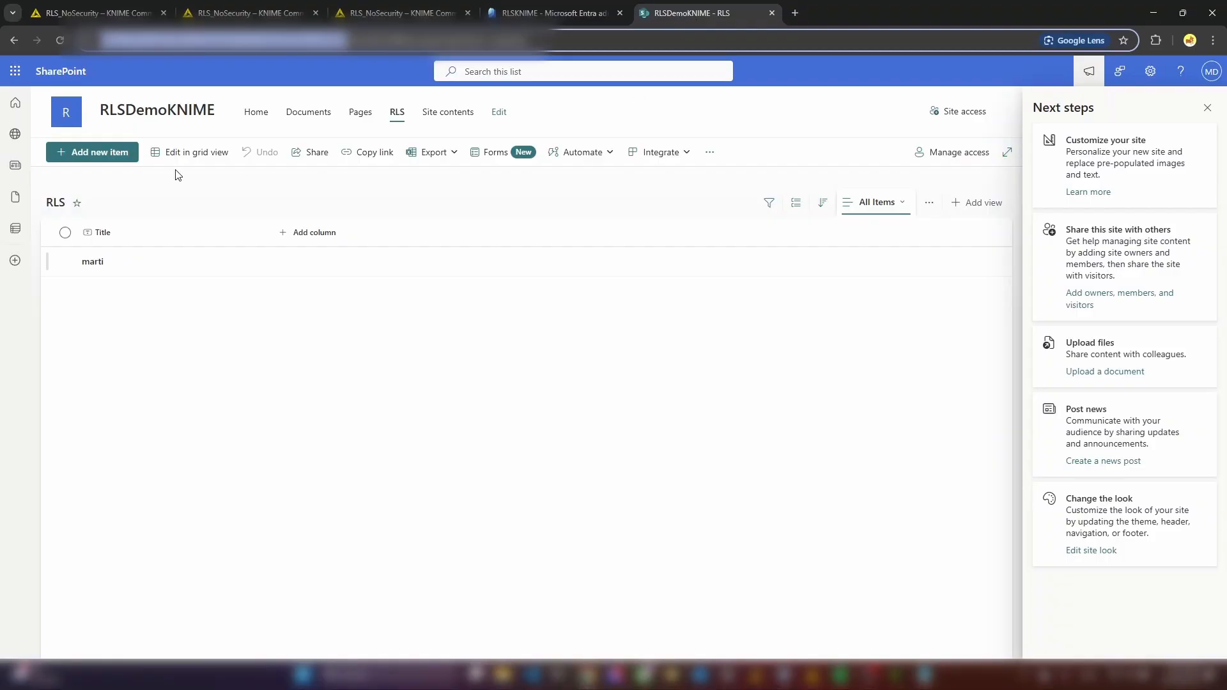
left_click(128, 156)
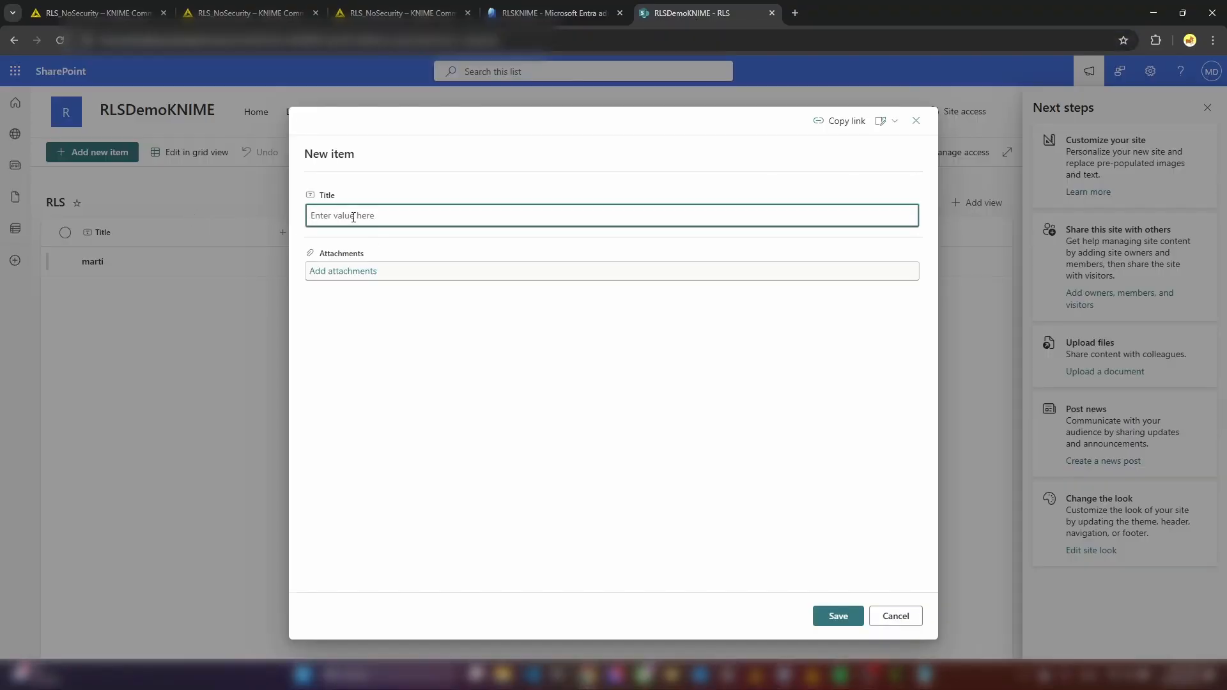
left_click(353, 218)
type("lowcodeaiftw")
left_click(831, 618)
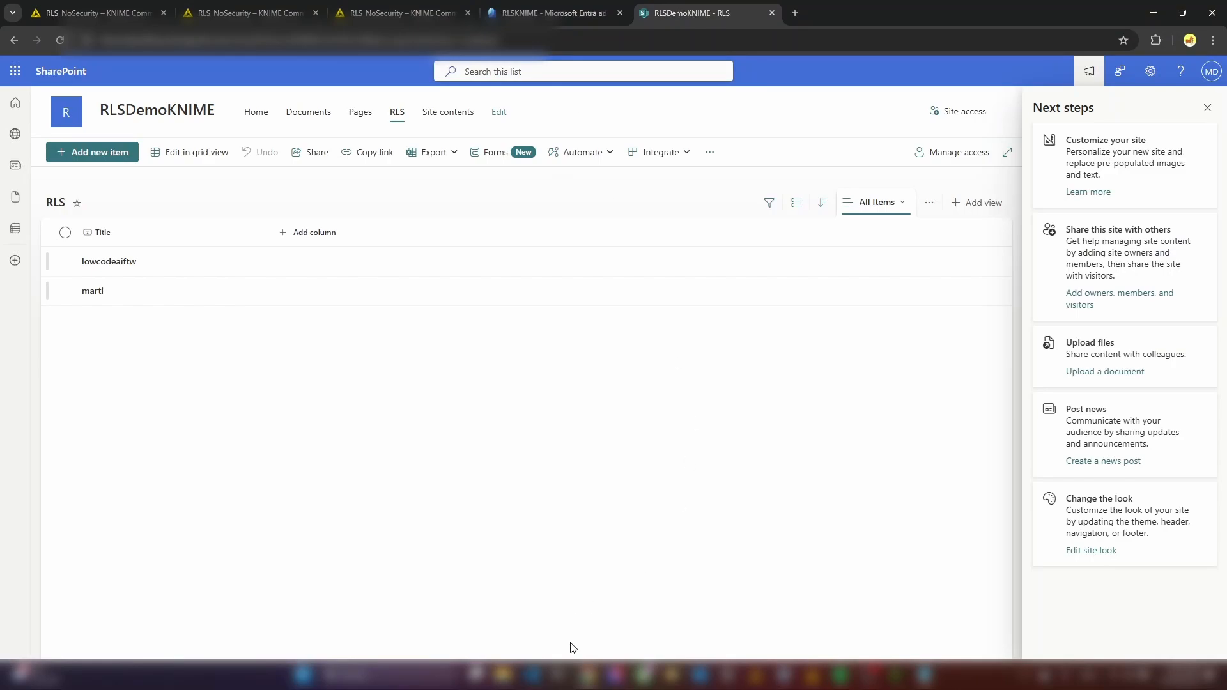
Return to the incognito window's Data Apps Portal and rerun the RLS_NoSecurity data app as the test account.
mouse_move(587, 674)
left_click(654, 626)
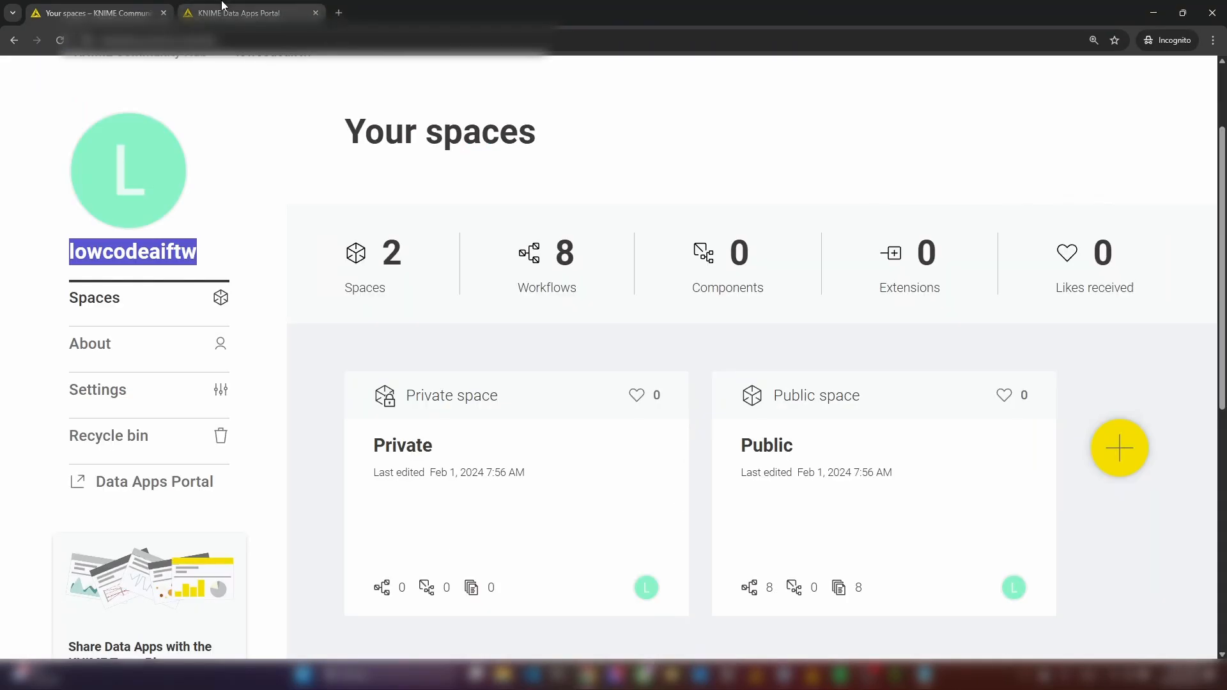
left_click(249, 13)
left_click(275, 256)
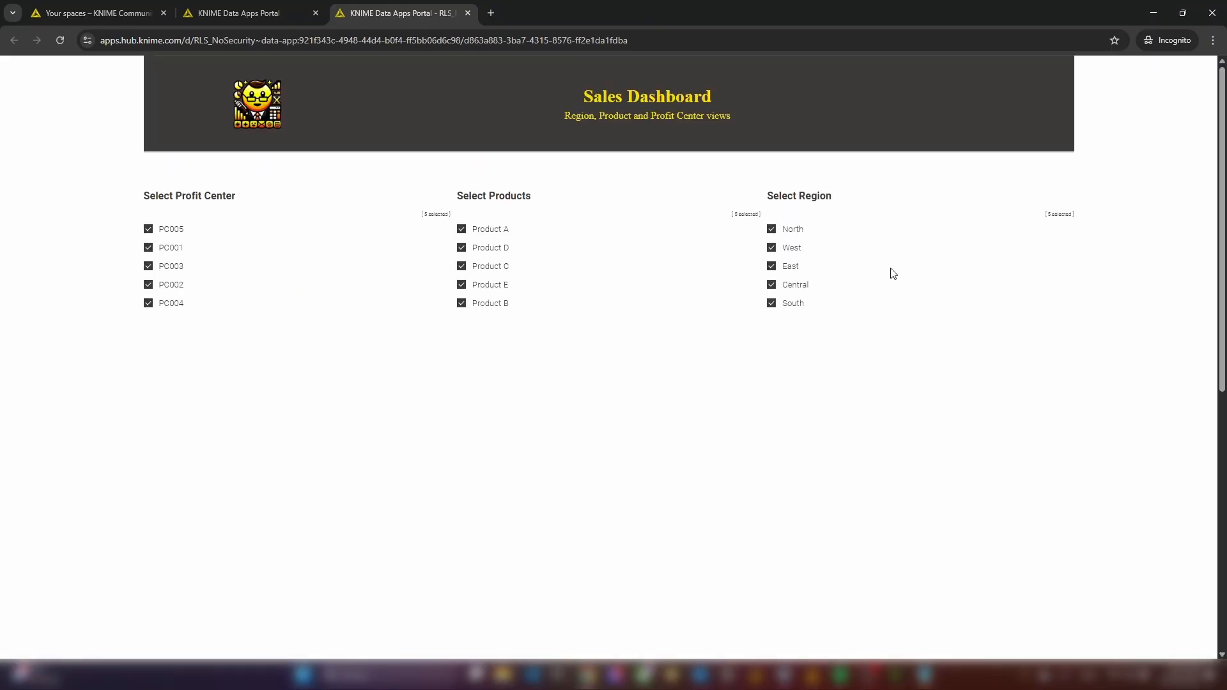
Test the dashboard's region filter by deselecting South and Central.
scroll(930, 281, "down", 2)
left_click(780, 177)
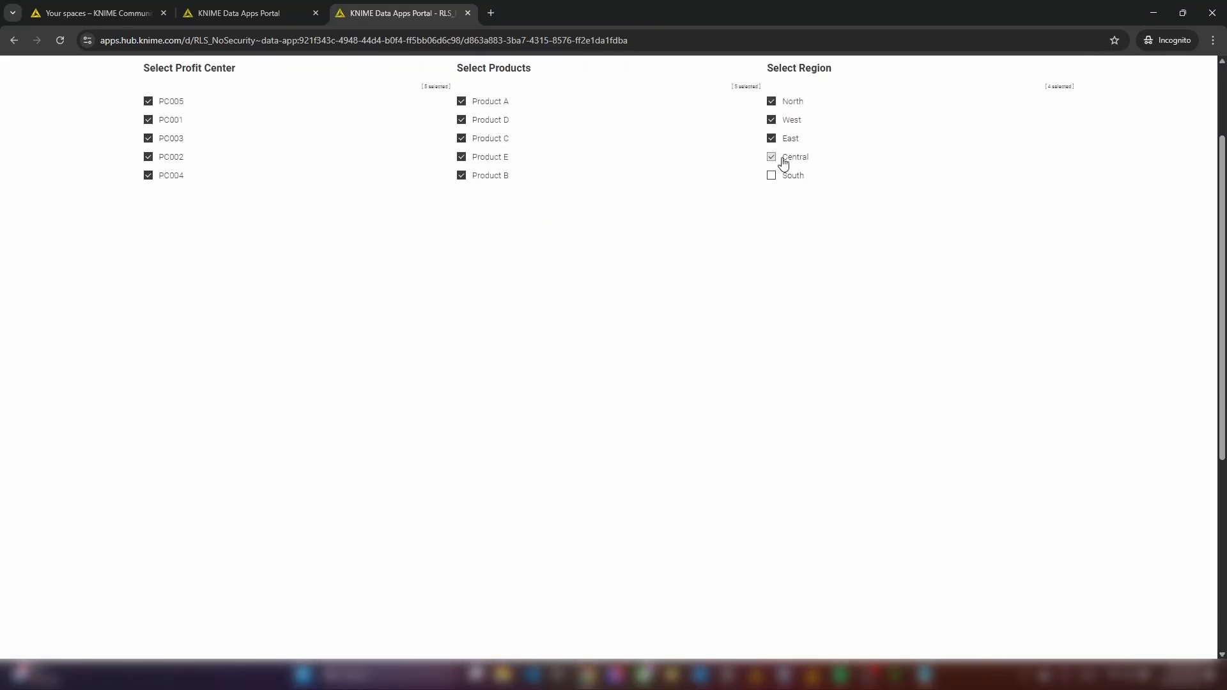
left_click(783, 157)
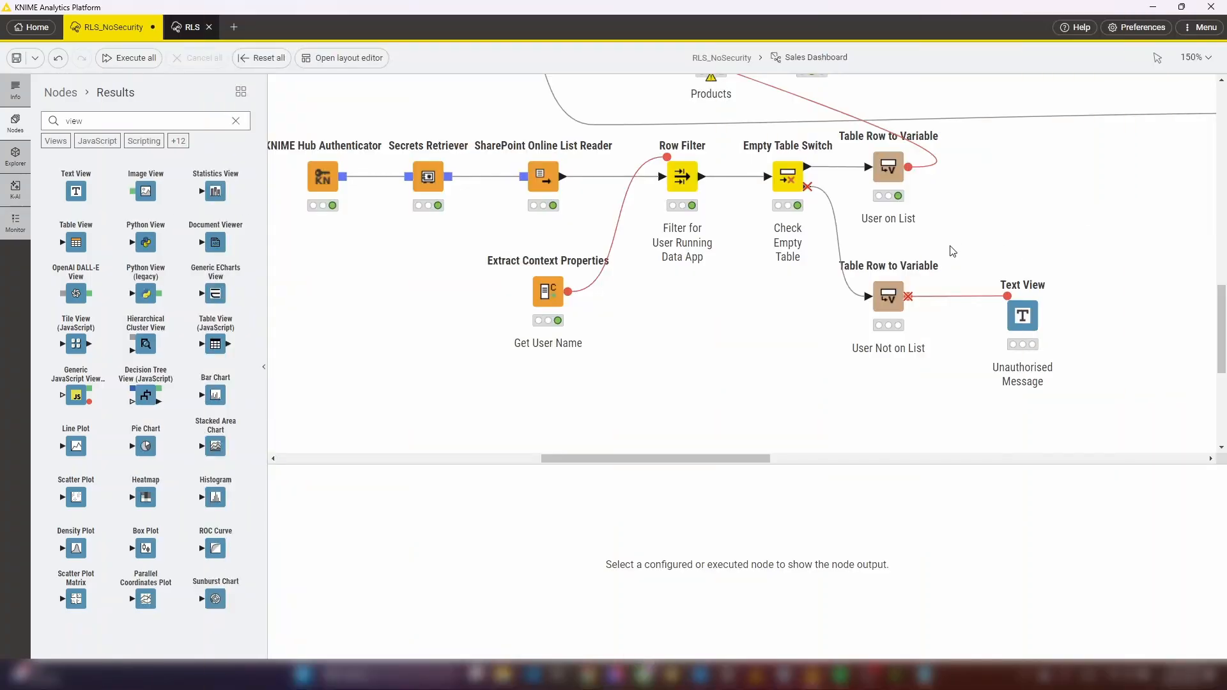
Switch to the SharePoint RLS list in Chrome and start creating a Choice column named Product.
mouse_move(588, 680)
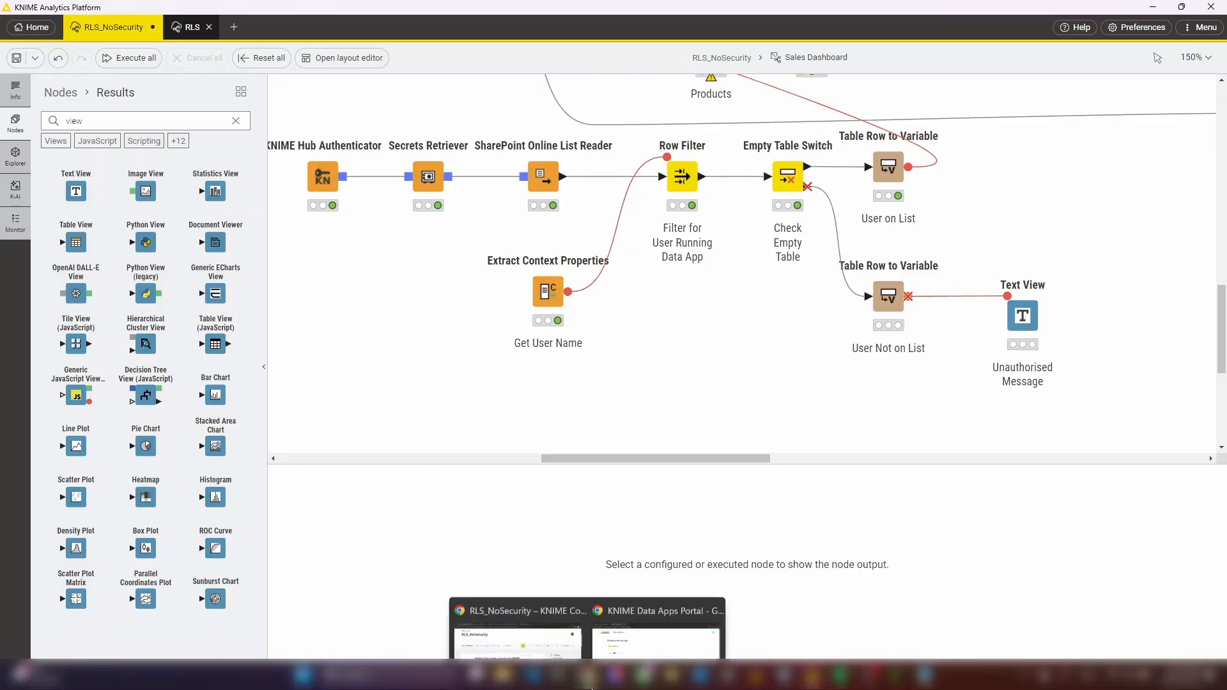
left_click(518, 611)
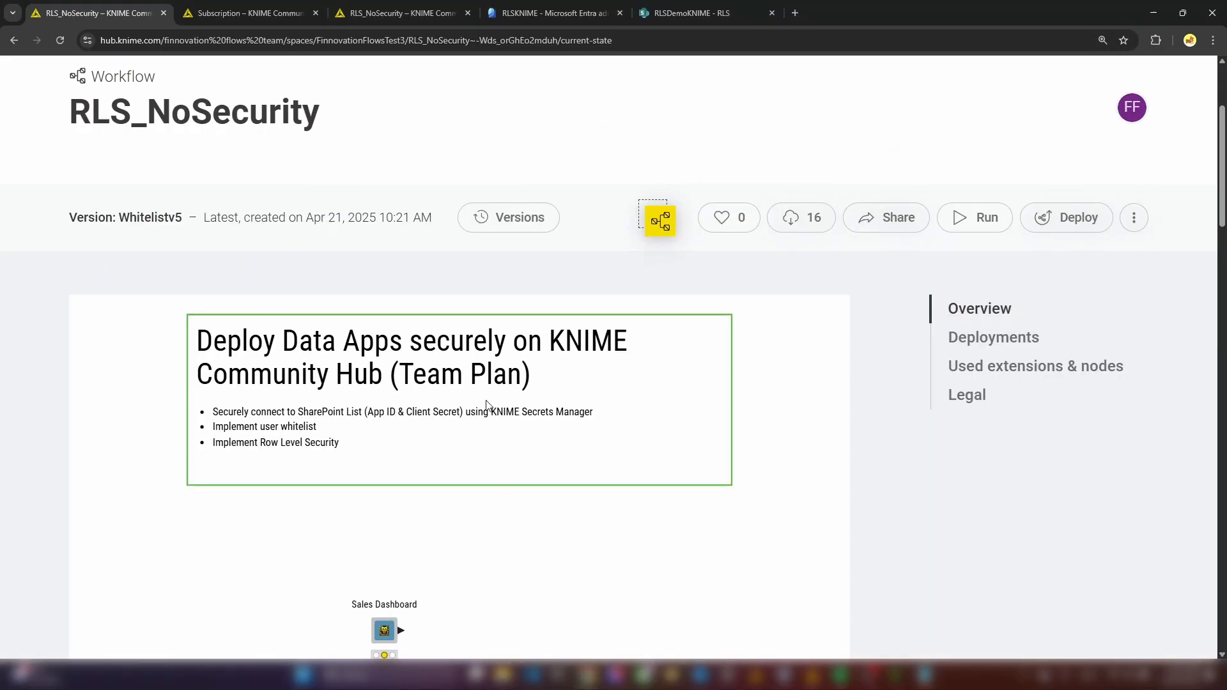
left_click(654, 13)
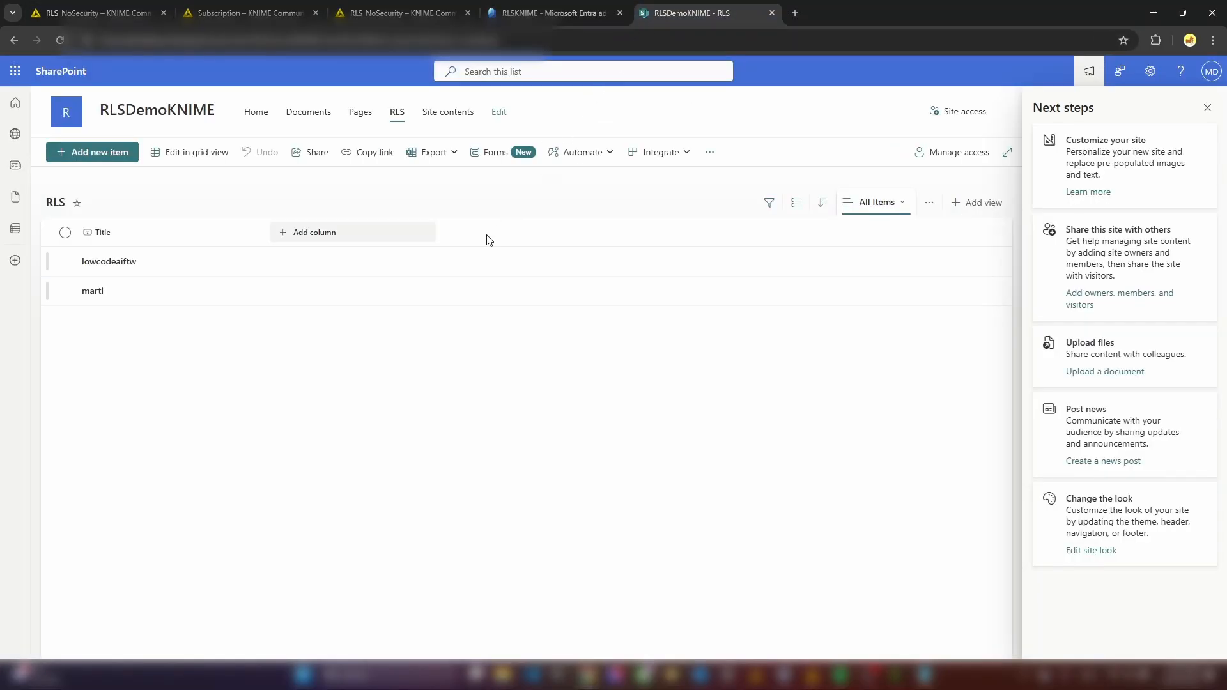
left_click(322, 238)
left_click(321, 233)
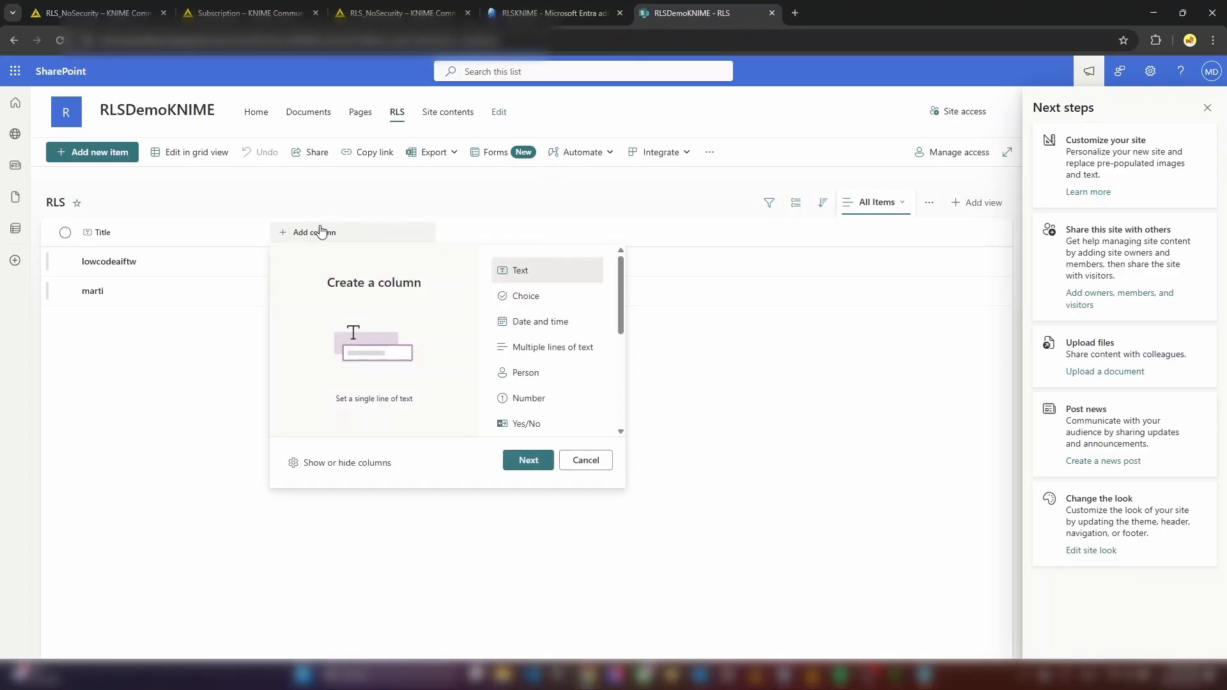
left_click(529, 296)
left_click(528, 460)
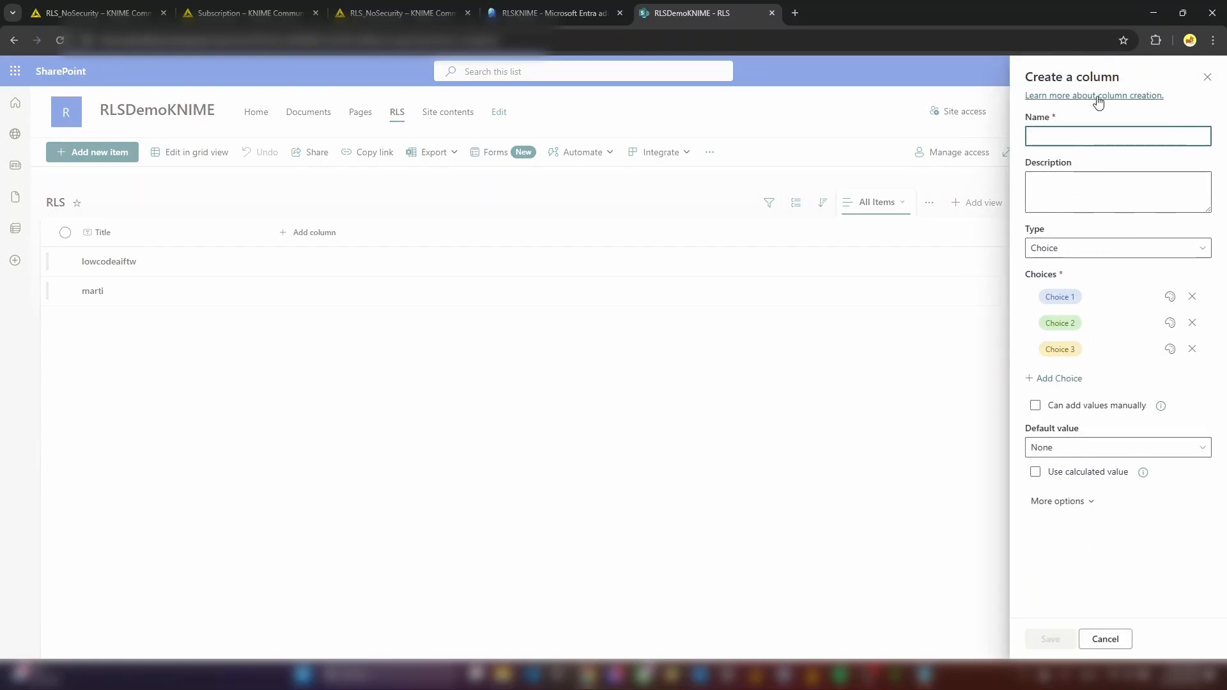
type("Product")
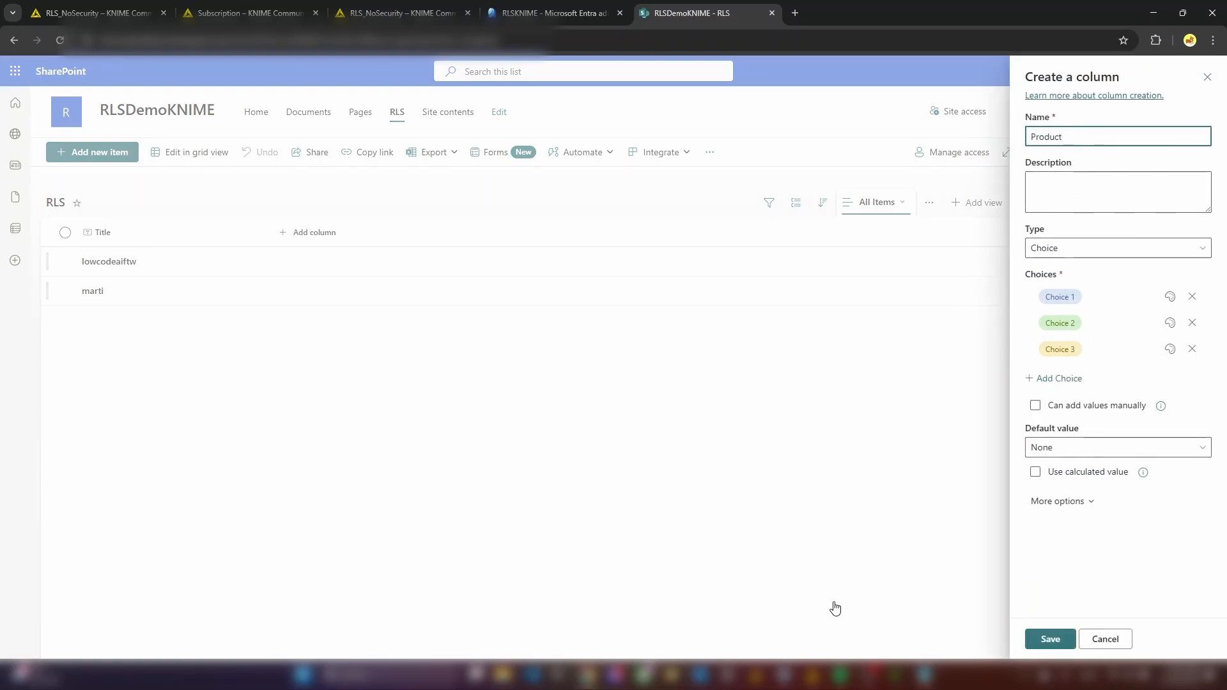
In KNIME Analytics Platform, undo the removal of the "Get unique options" GroupBy node in Sales Dashboard and review its group column settings.
mouse_move(812, 674)
left_click(802, 613)
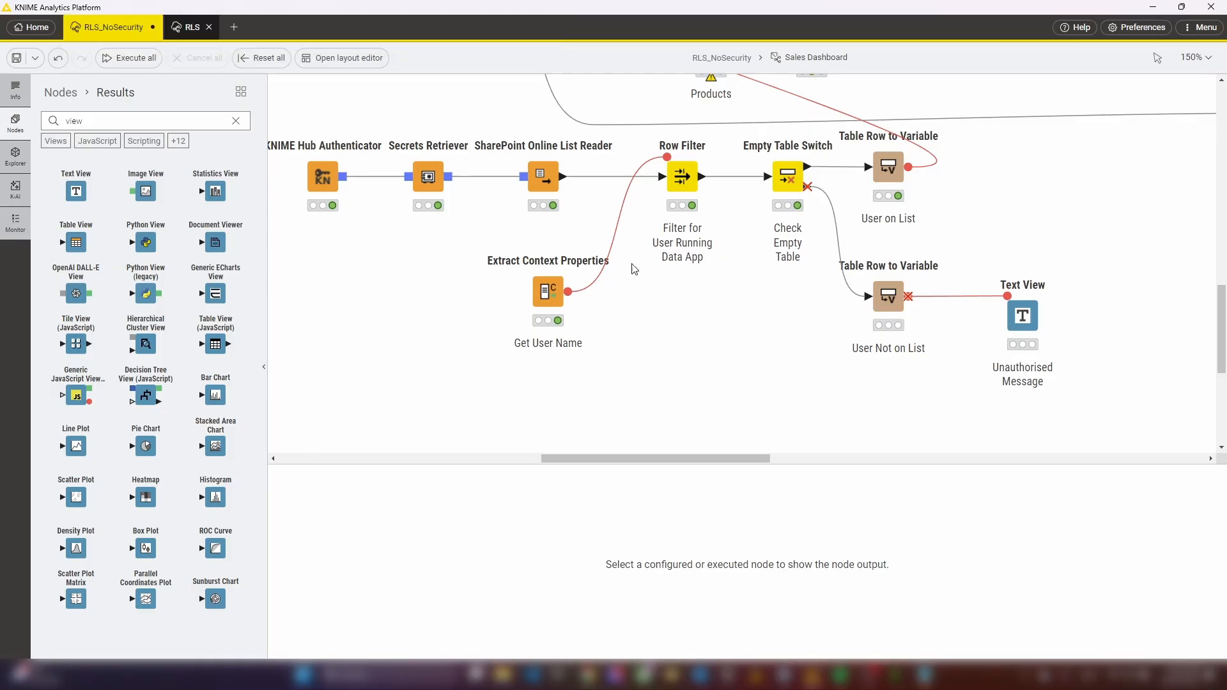
scroll(635, 268, "up", 5)
scroll(633, 273, "up", 2)
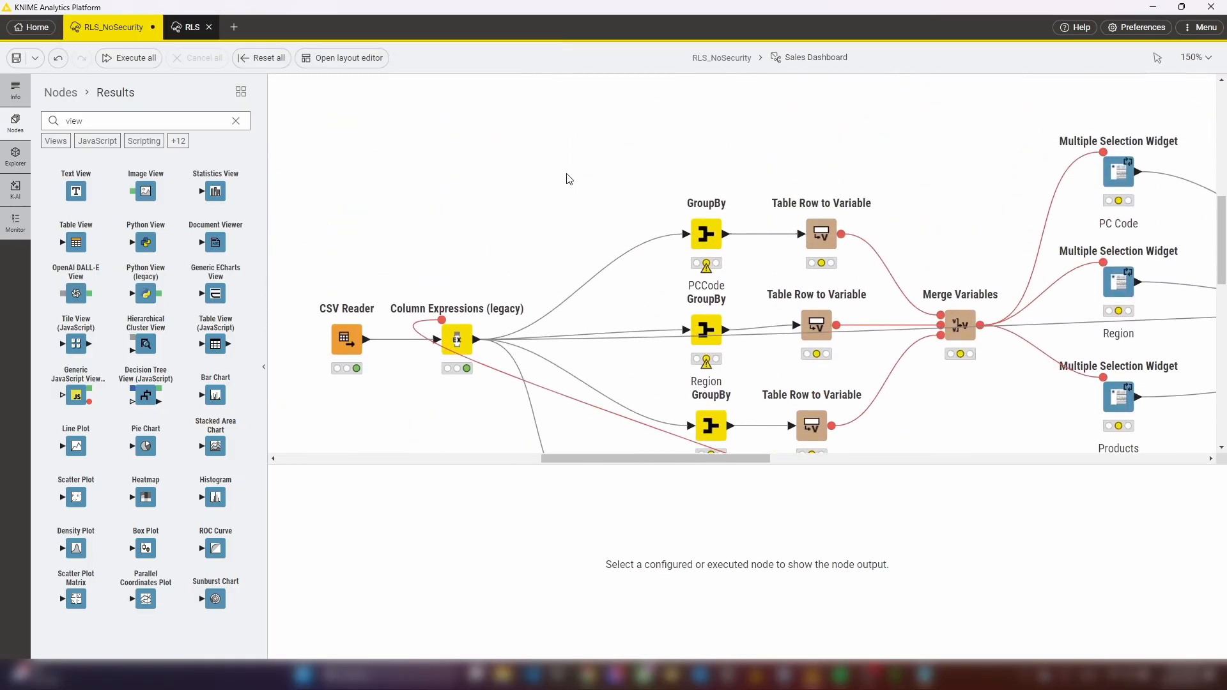
key("ctrl+z")
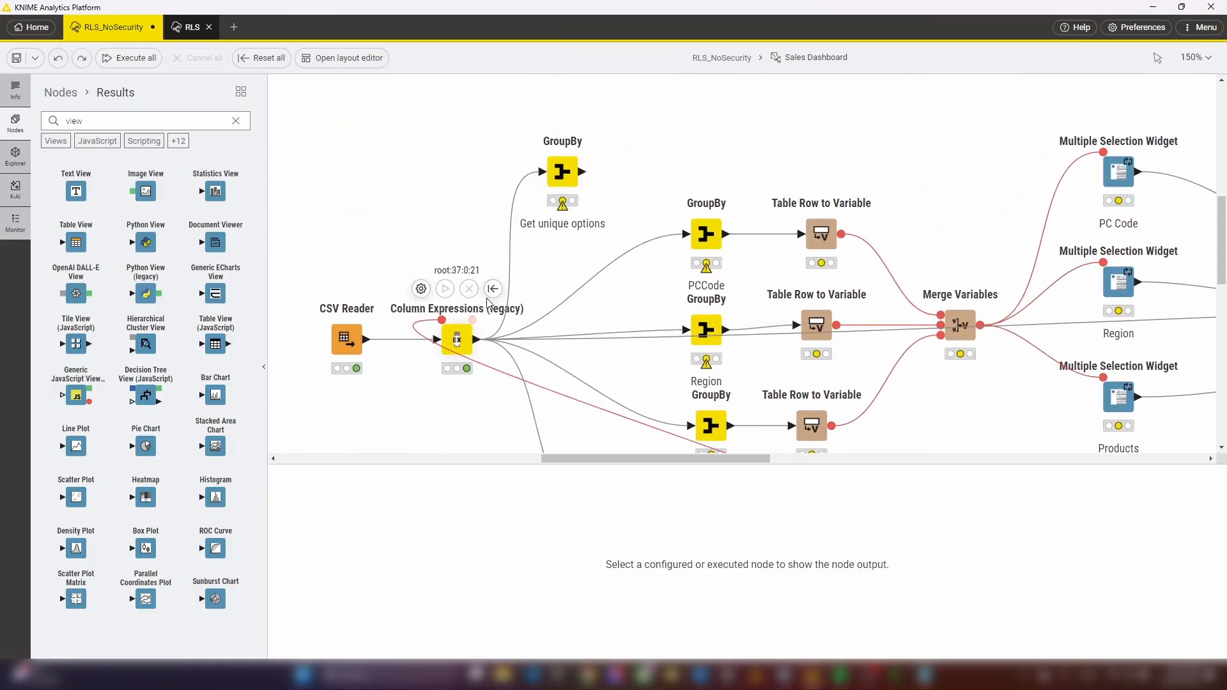
left_click(528, 121)
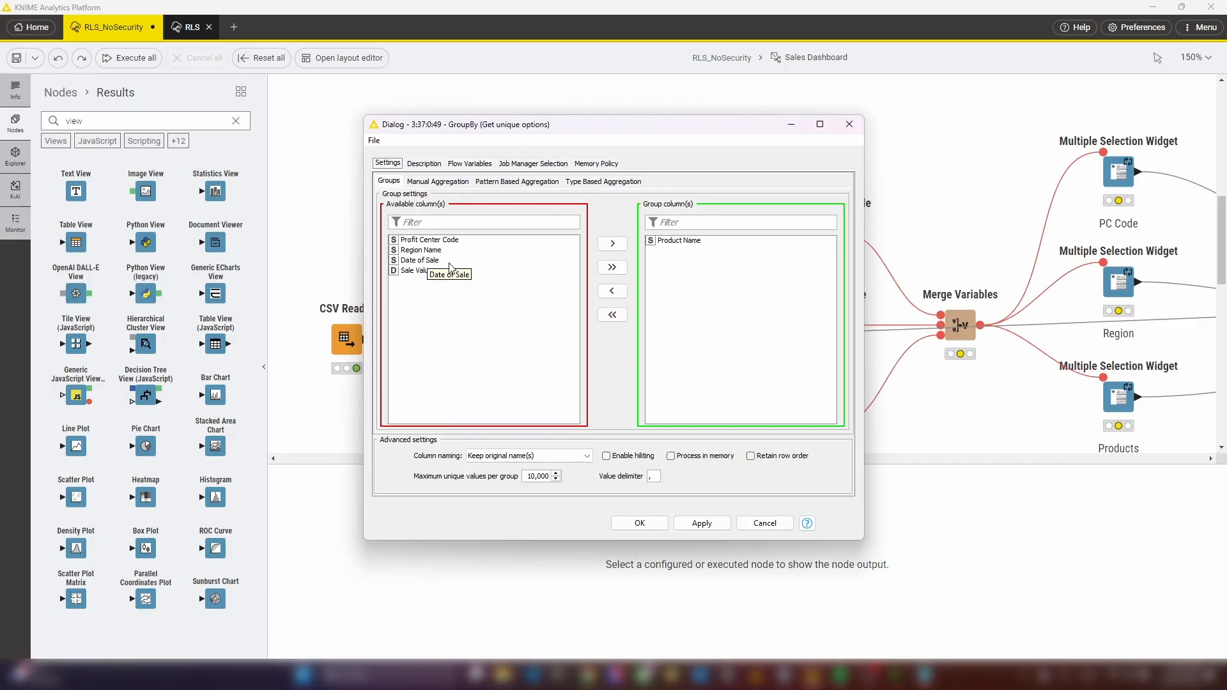
left_click(850, 124)
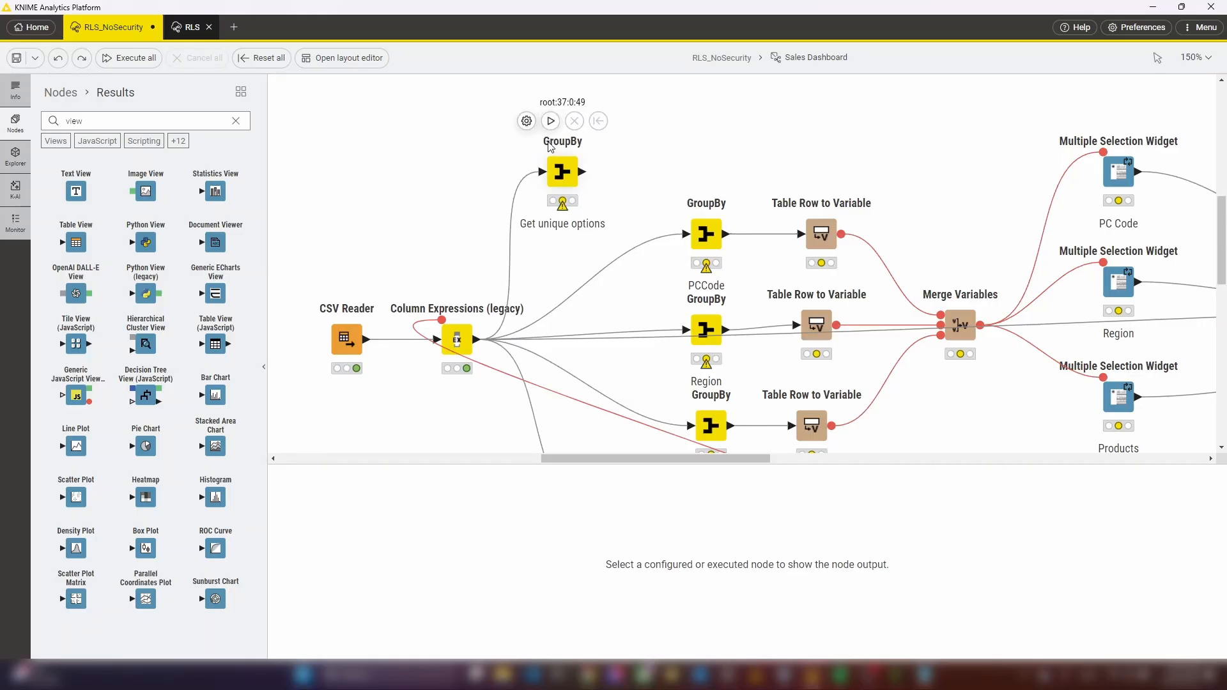
Execute the "Get unique options" GroupBy node and copy all the product names from its output table.
left_click(551, 121)
left_click(561, 168)
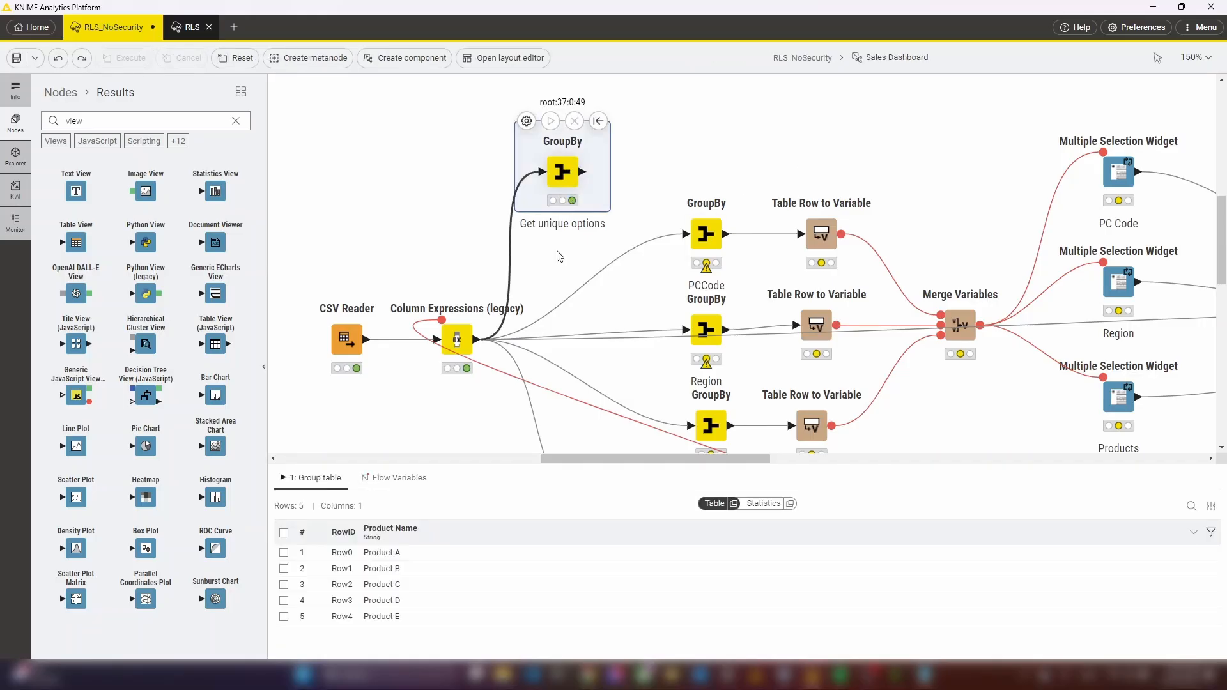
left_click(733, 504)
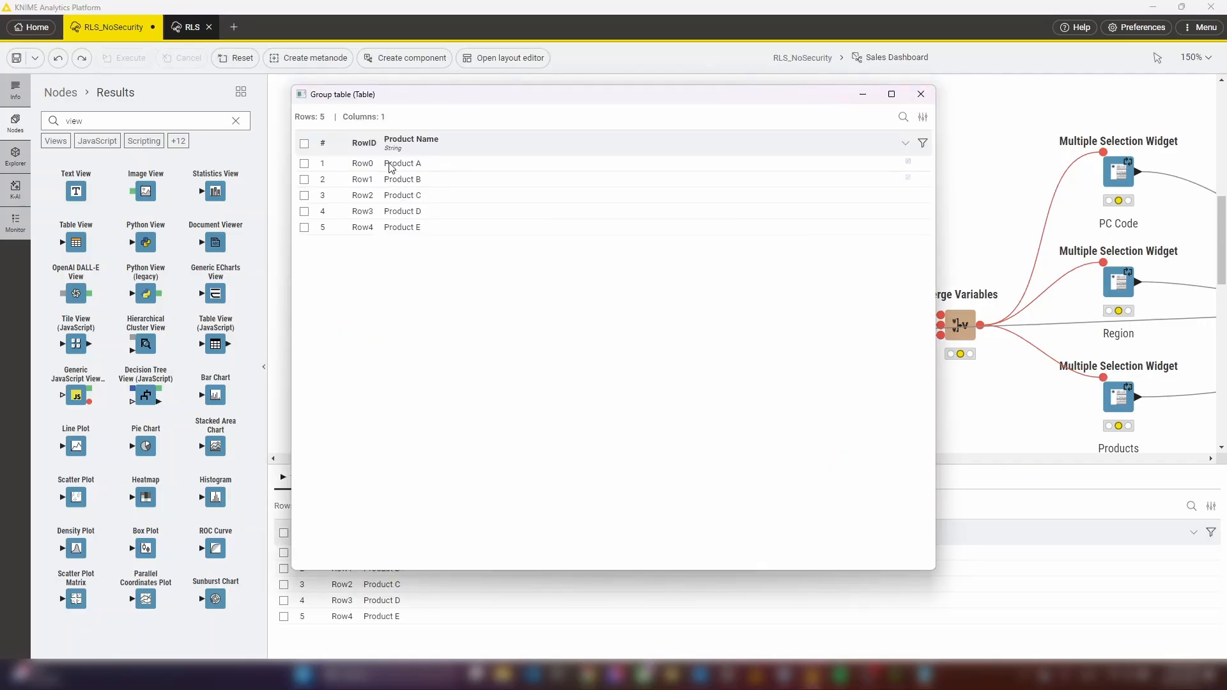
left_click(392, 168)
left_click_drag(393, 171, 432, 232)
key("ctrl+c")
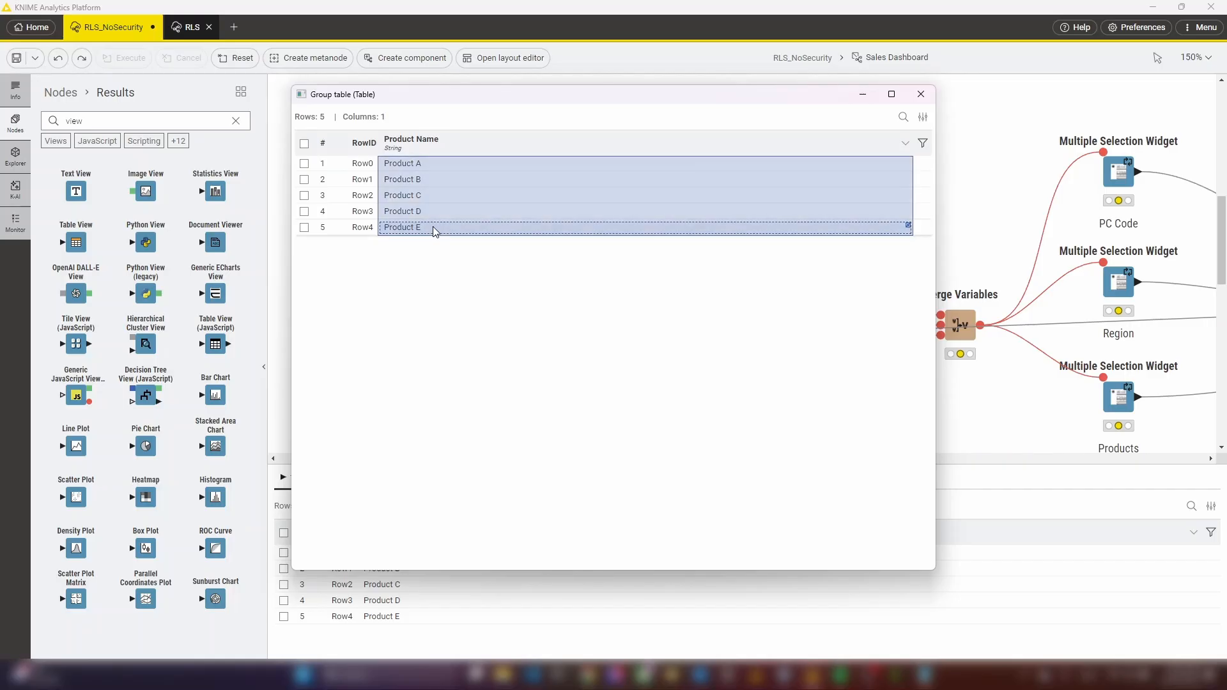
left_click(920, 94)
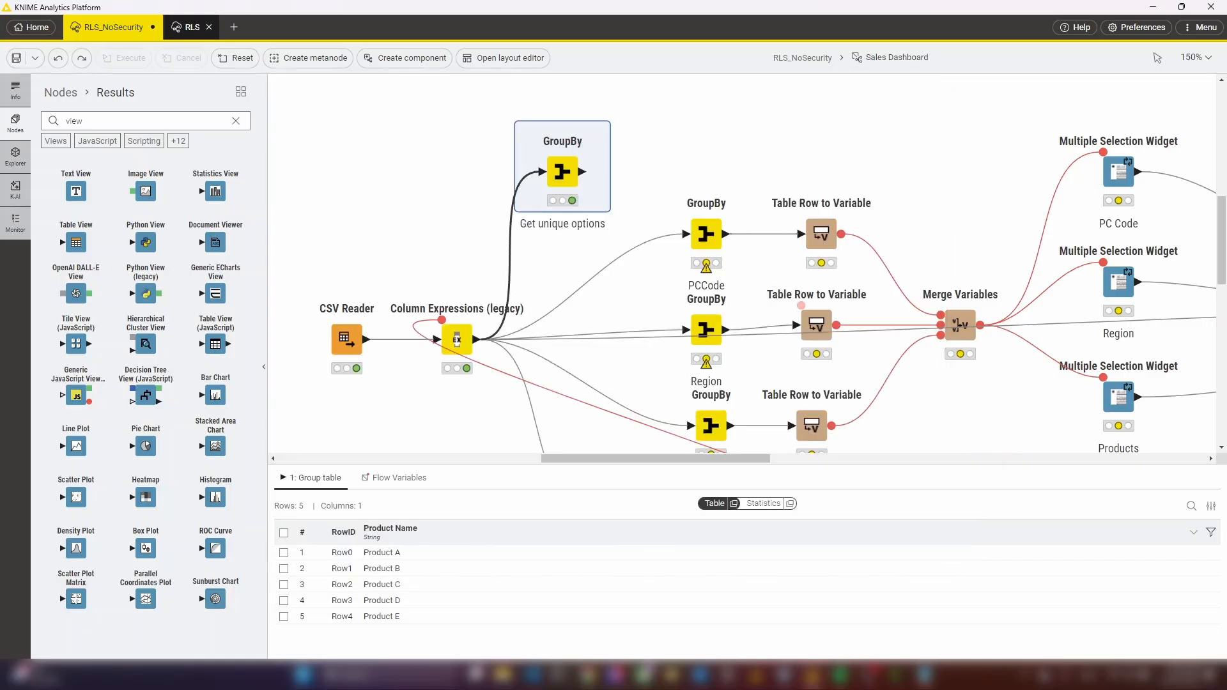
Back in SharePoint's column form, replace the default choices with the copied values Product A through Product E.
mouse_move(586, 681)
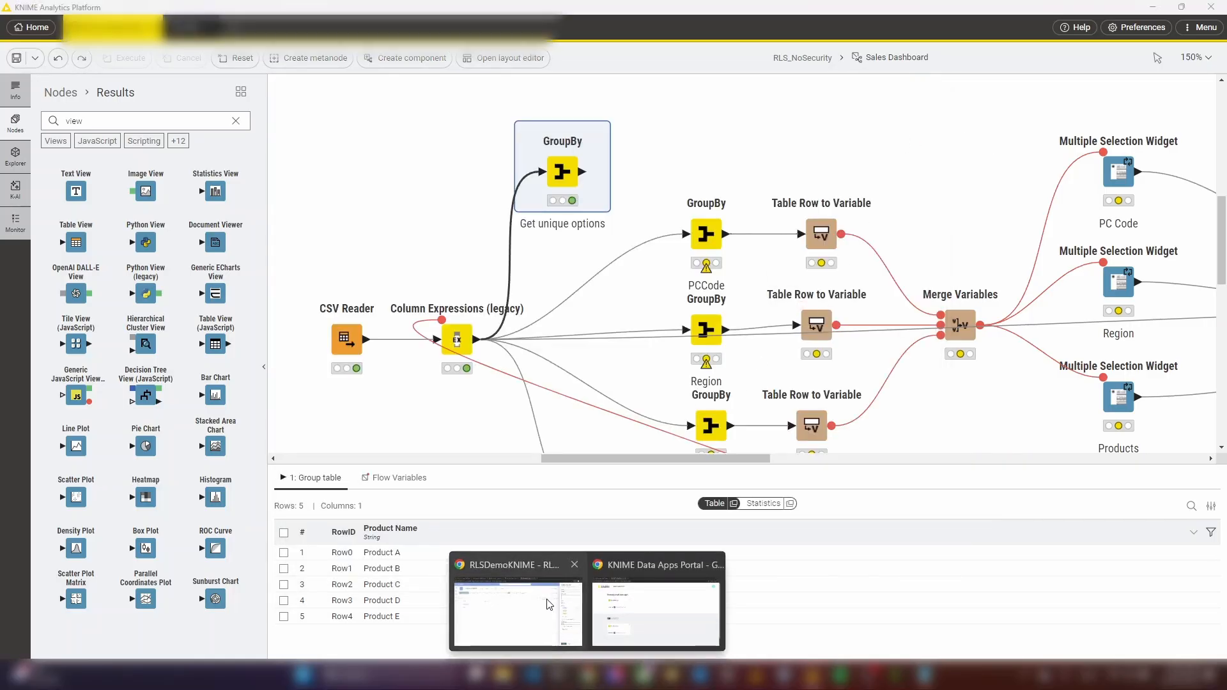
left_click(518, 613)
left_click(1193, 349)
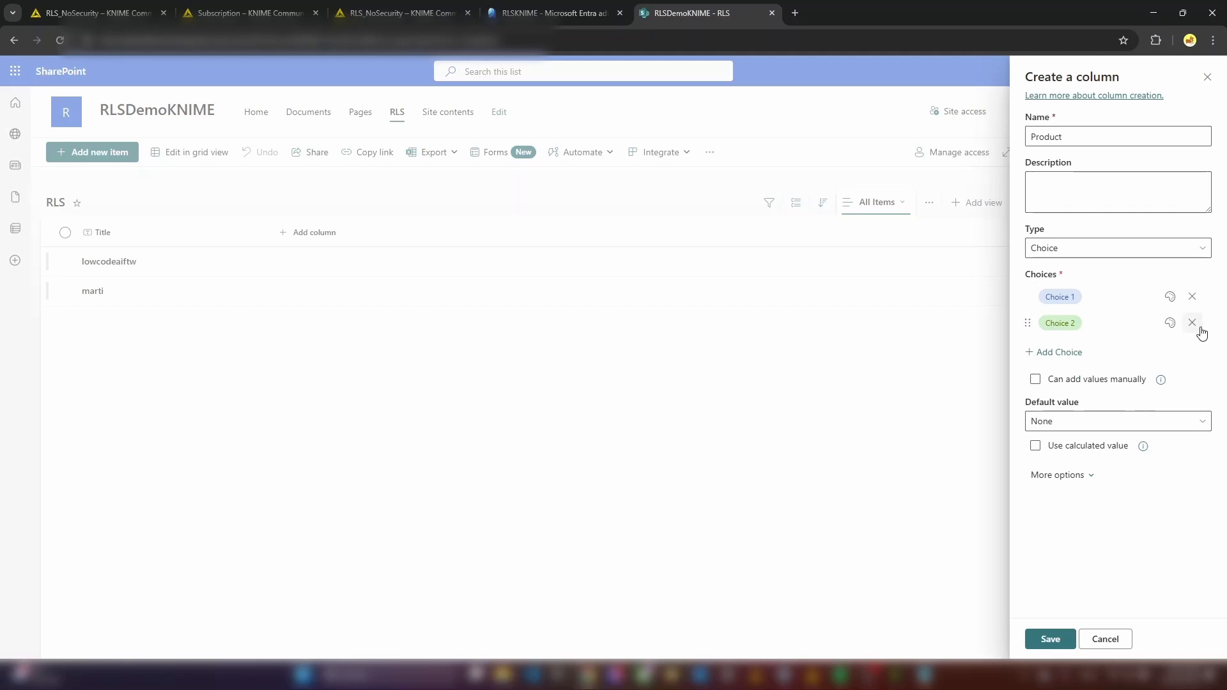
left_click(1192, 322)
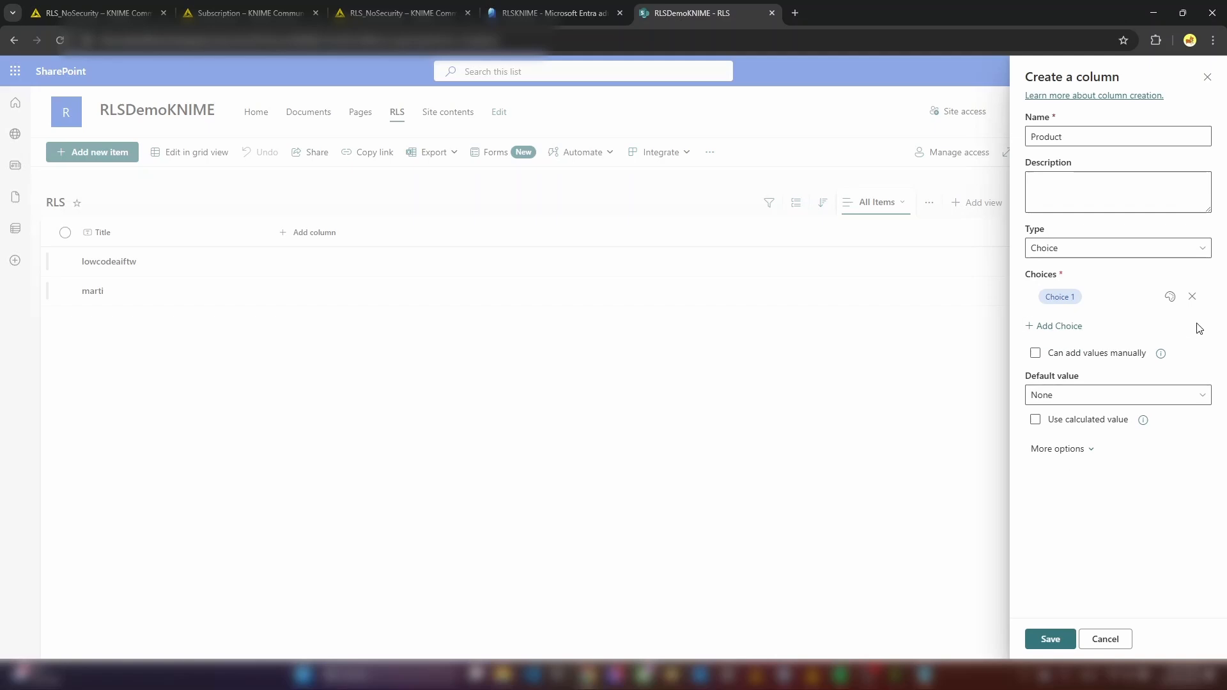
left_click(1064, 298)
key("ctrl+v")
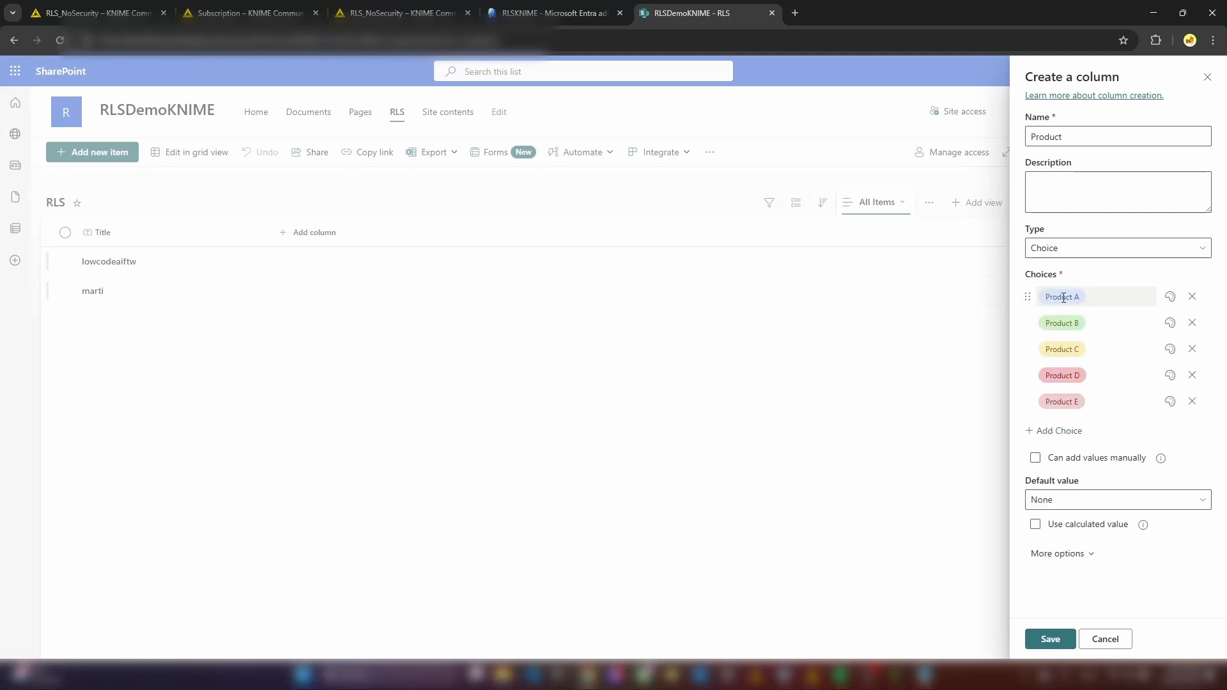
Allow multiple selections for the Product column and save it.
left_click(1091, 556)
scroll(1176, 547, "down", 3)
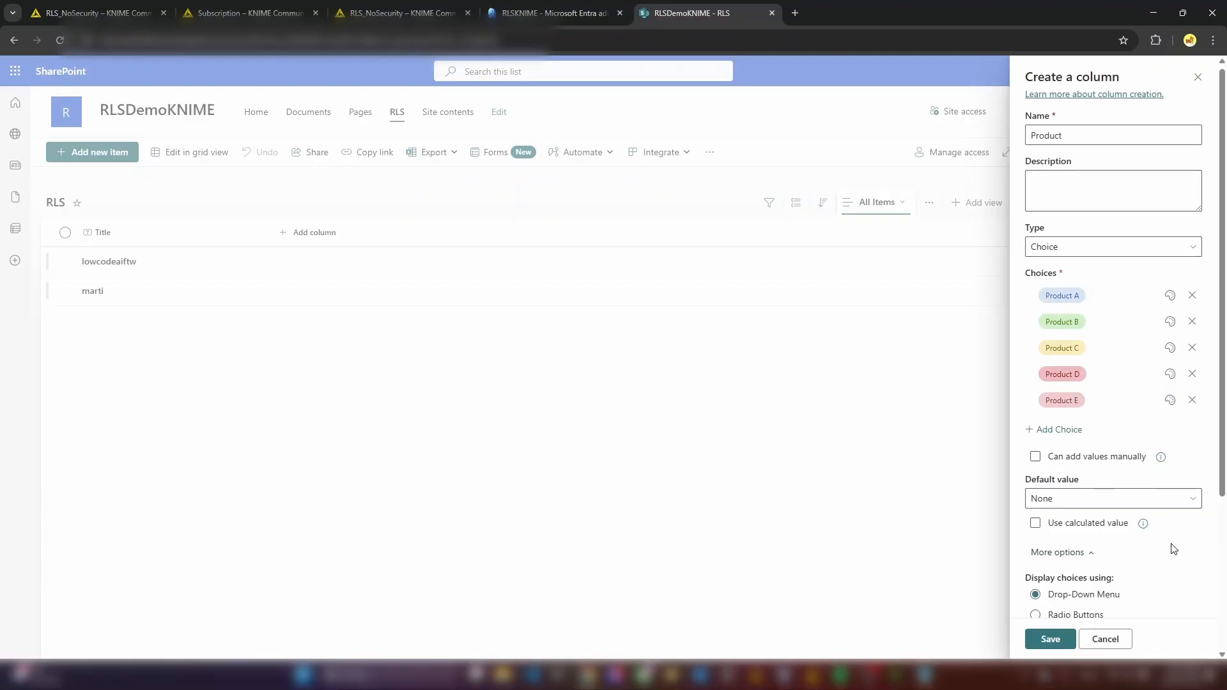
left_click(1039, 465)
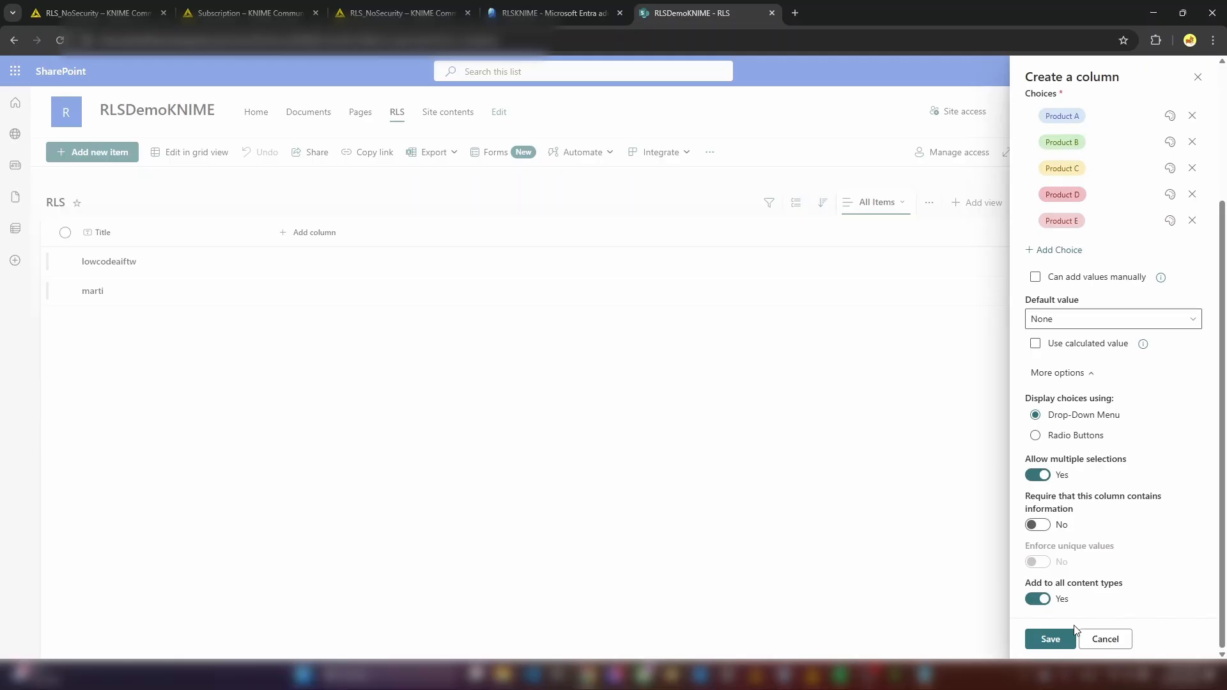
left_click(1050, 640)
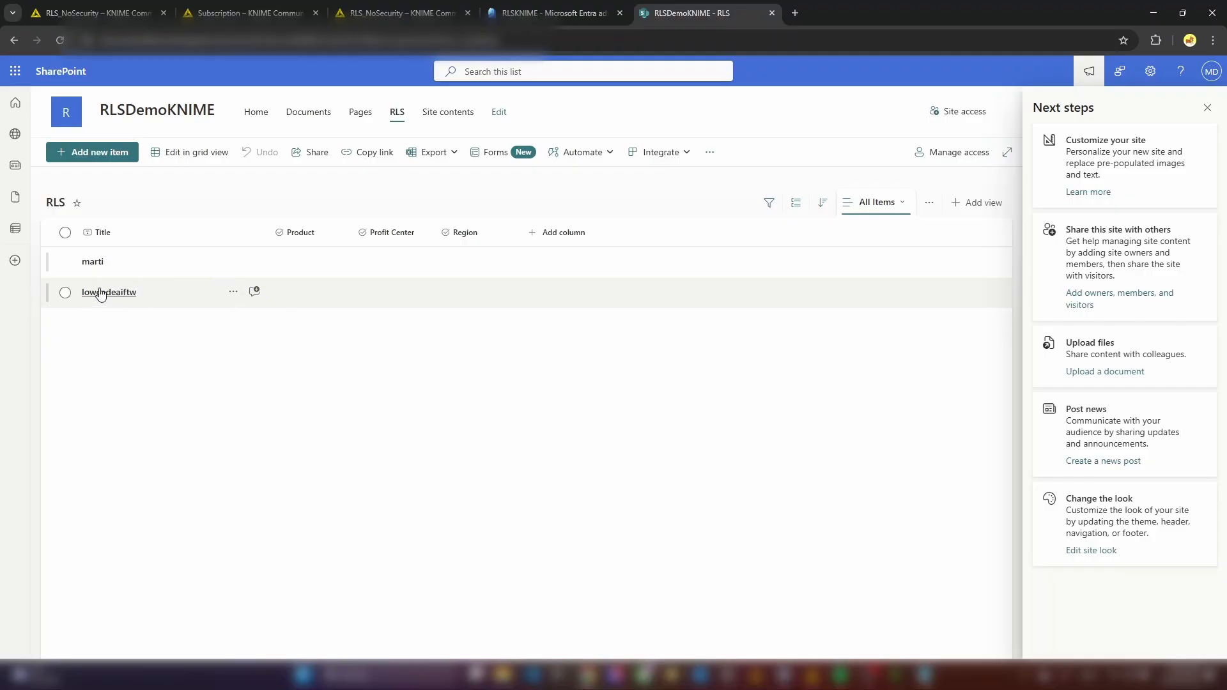
Edit the second user's item in the RLS list and assign Product B and Product C.
left_click(65, 293)
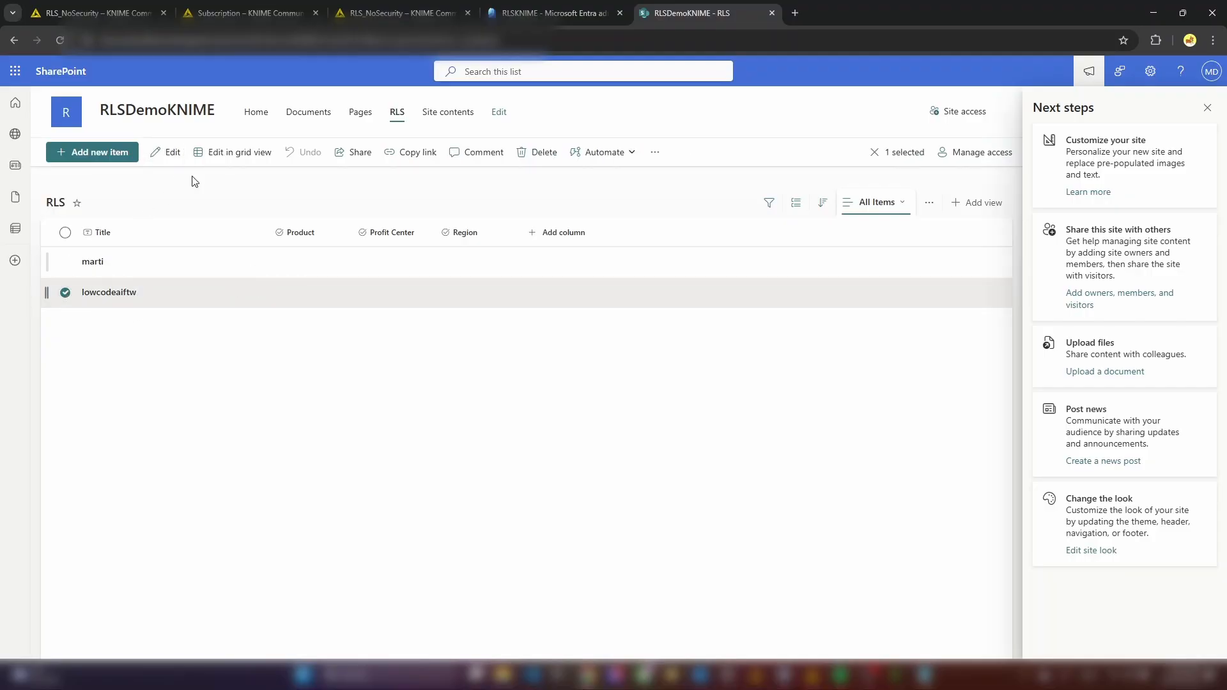
left_click(166, 153)
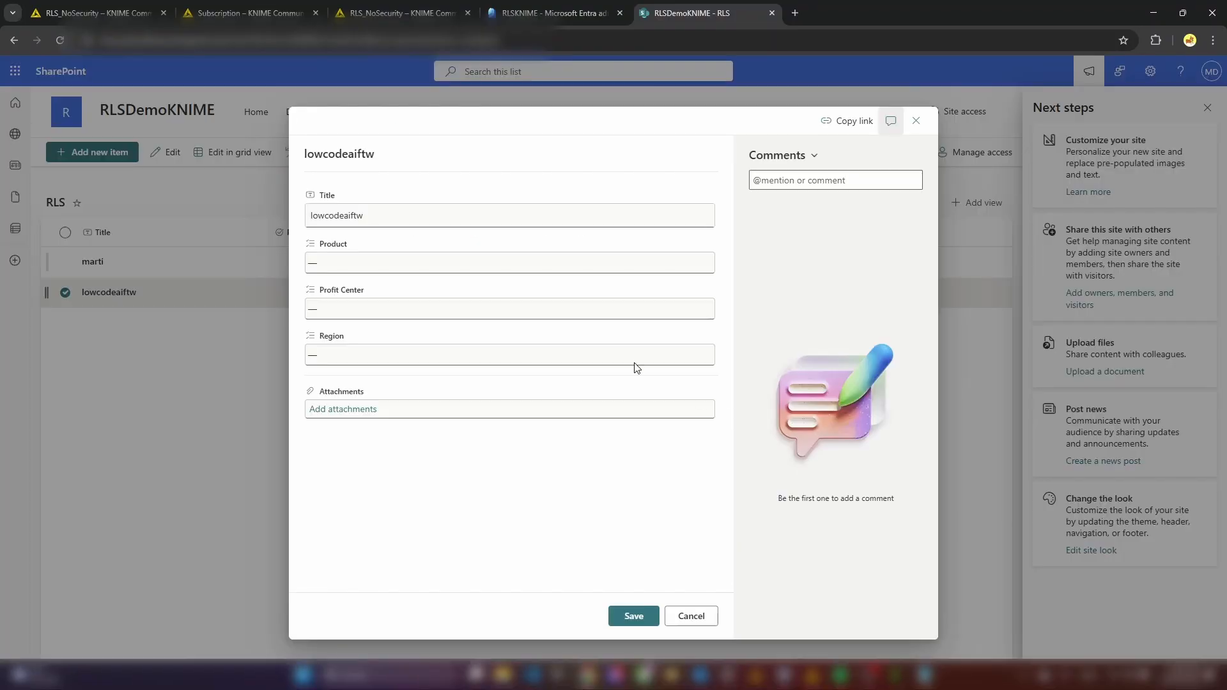
left_click(375, 262)
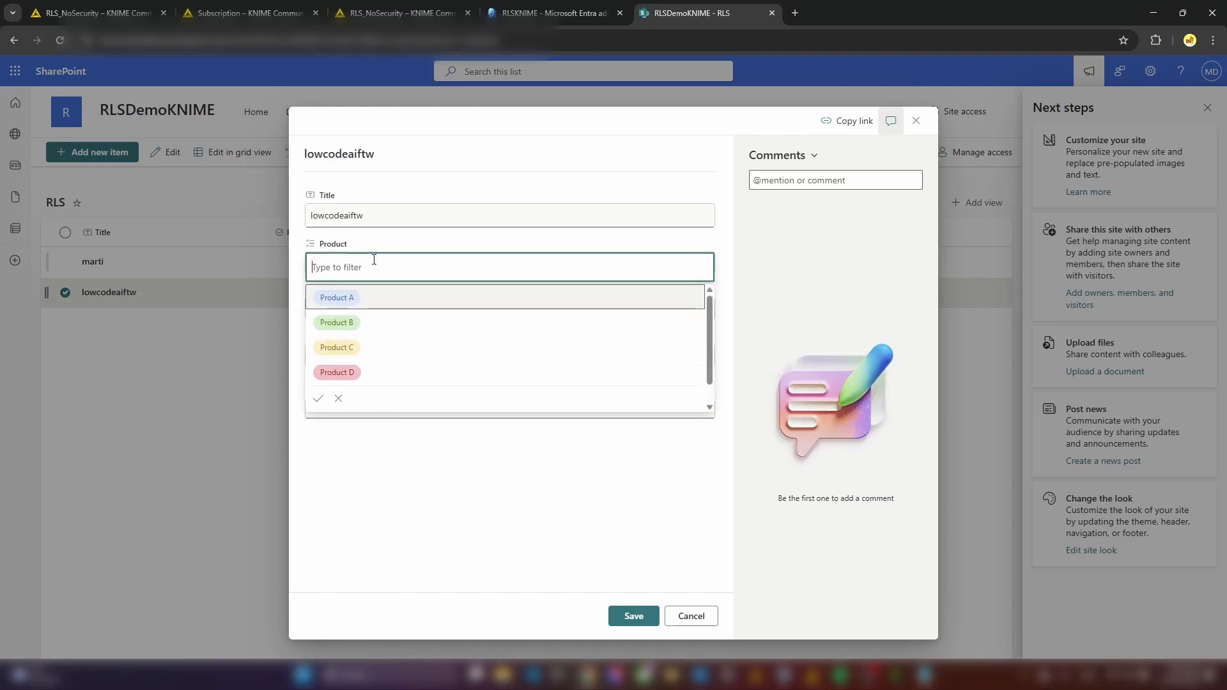
left_click(351, 323)
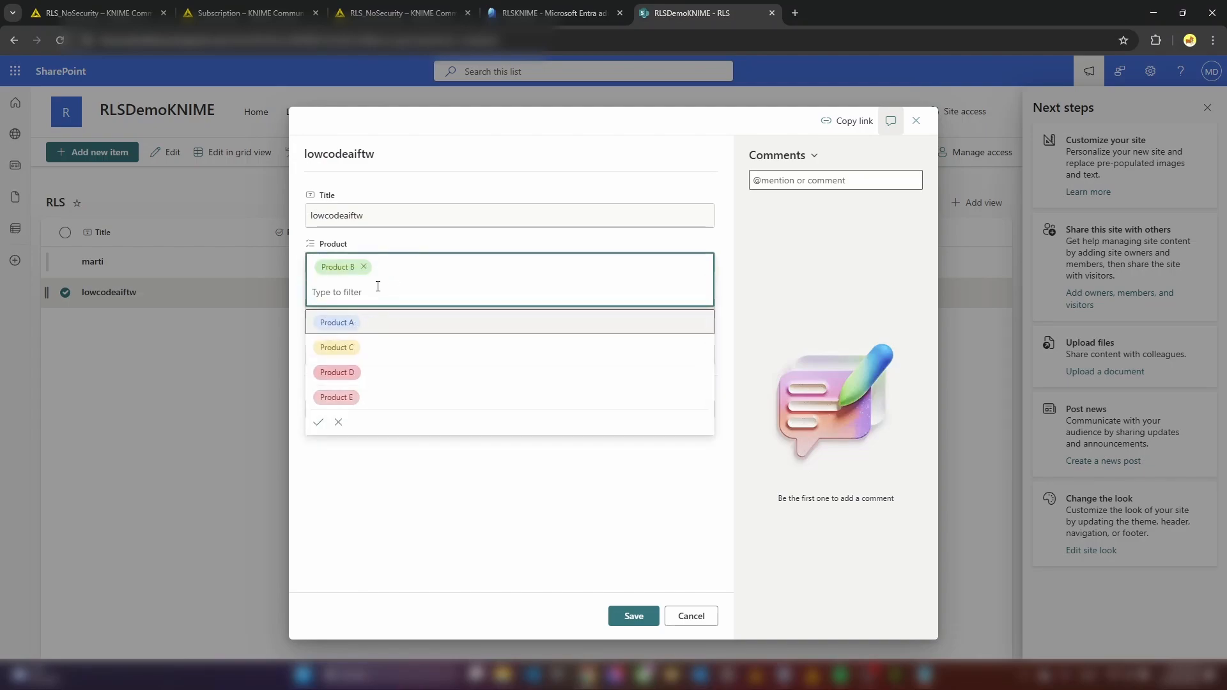
left_click(340, 350)
left_click(396, 462)
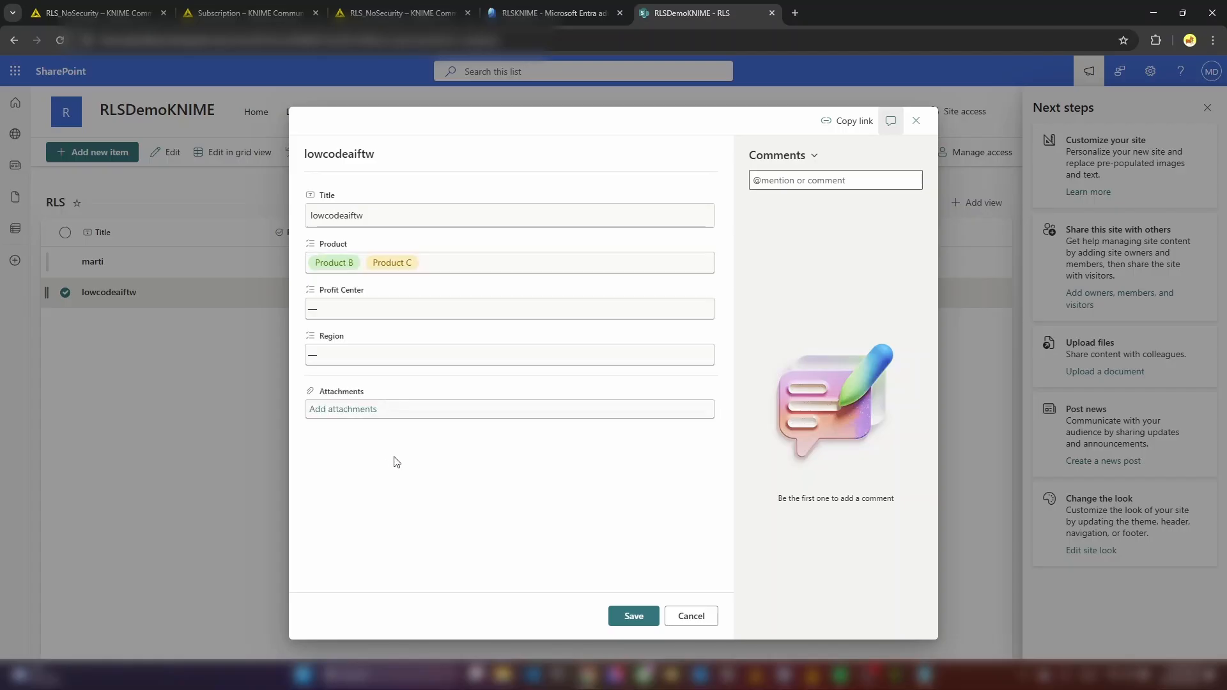
Set the item's Profit Center to PC002 and PC003.
left_click(336, 308)
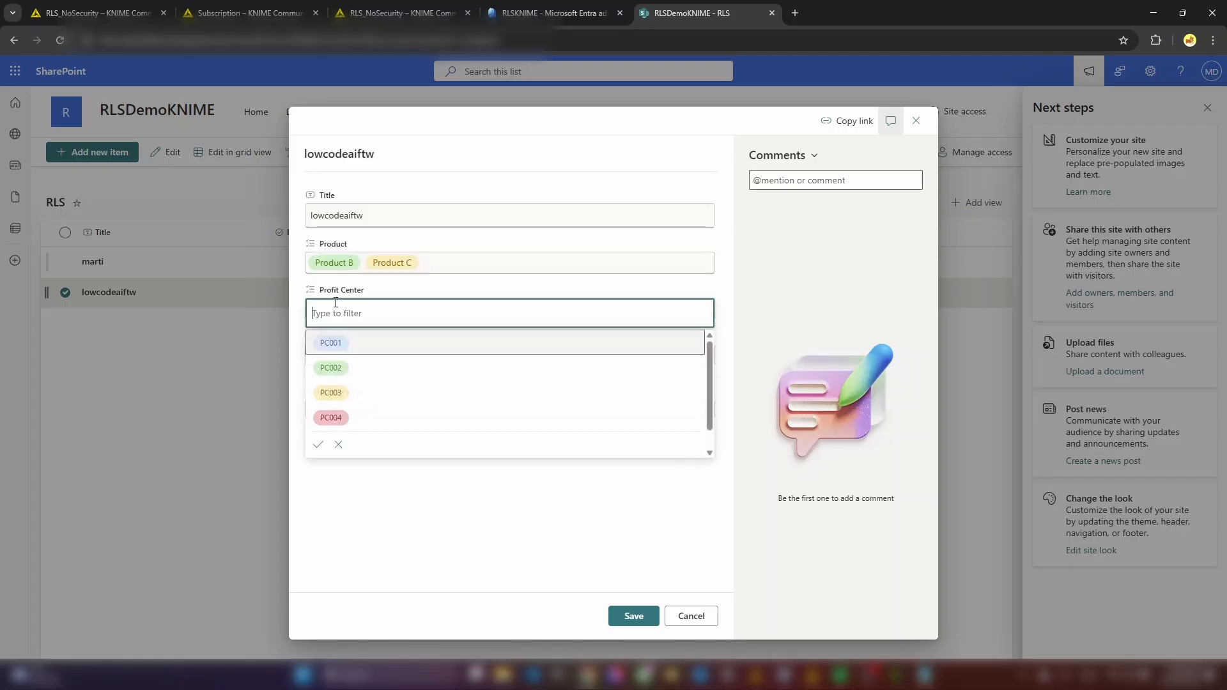
left_click(337, 373)
left_click(347, 471)
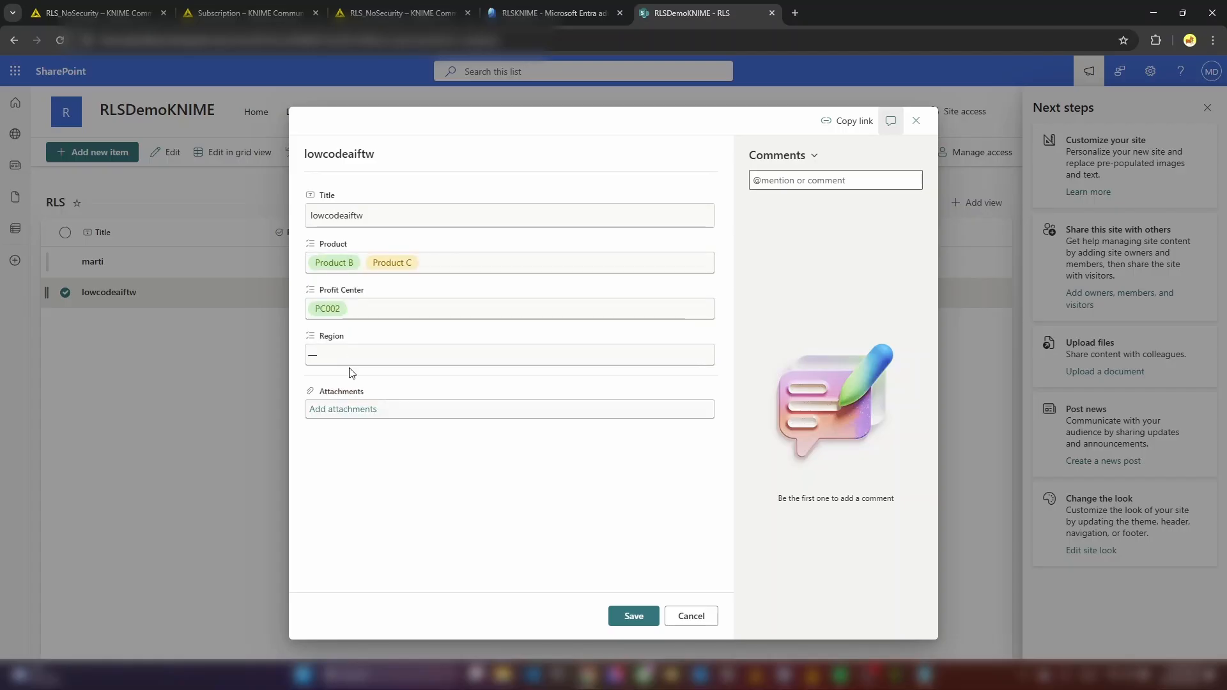
left_click(355, 311)
left_click(331, 400)
left_click(378, 504)
Set the item's Region to Central and North, and save the item.
left_click(354, 357)
left_click(336, 394)
left_click(357, 561)
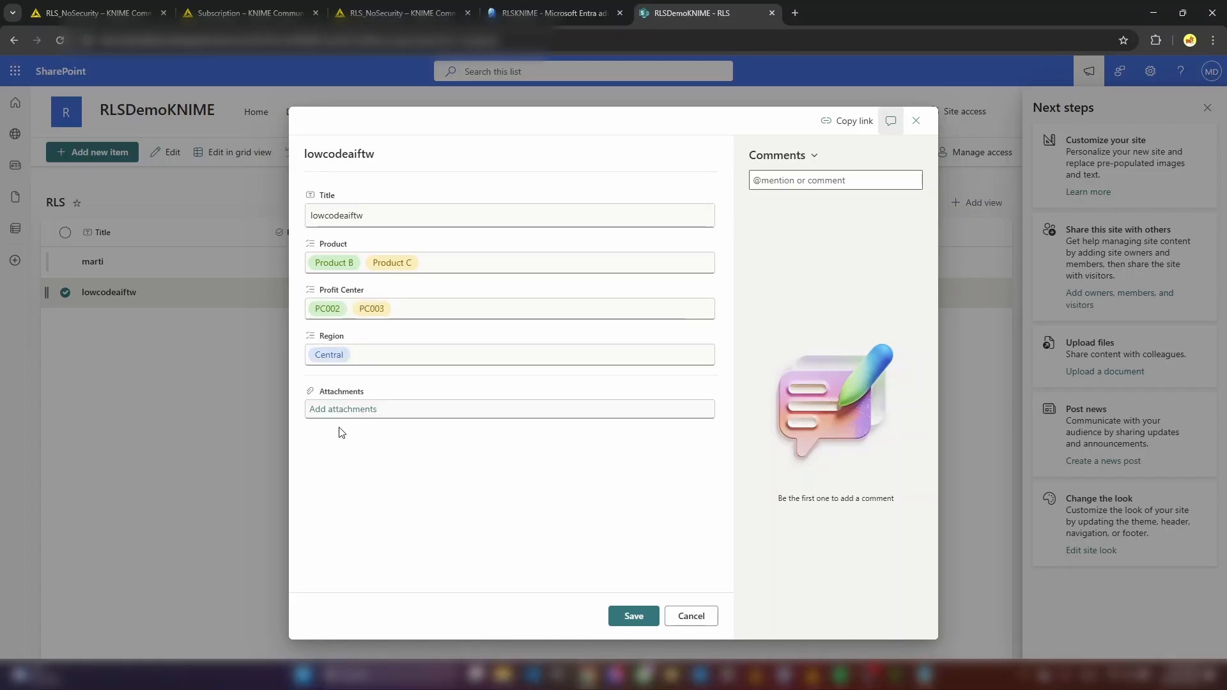
left_click(383, 358)
left_click(337, 441)
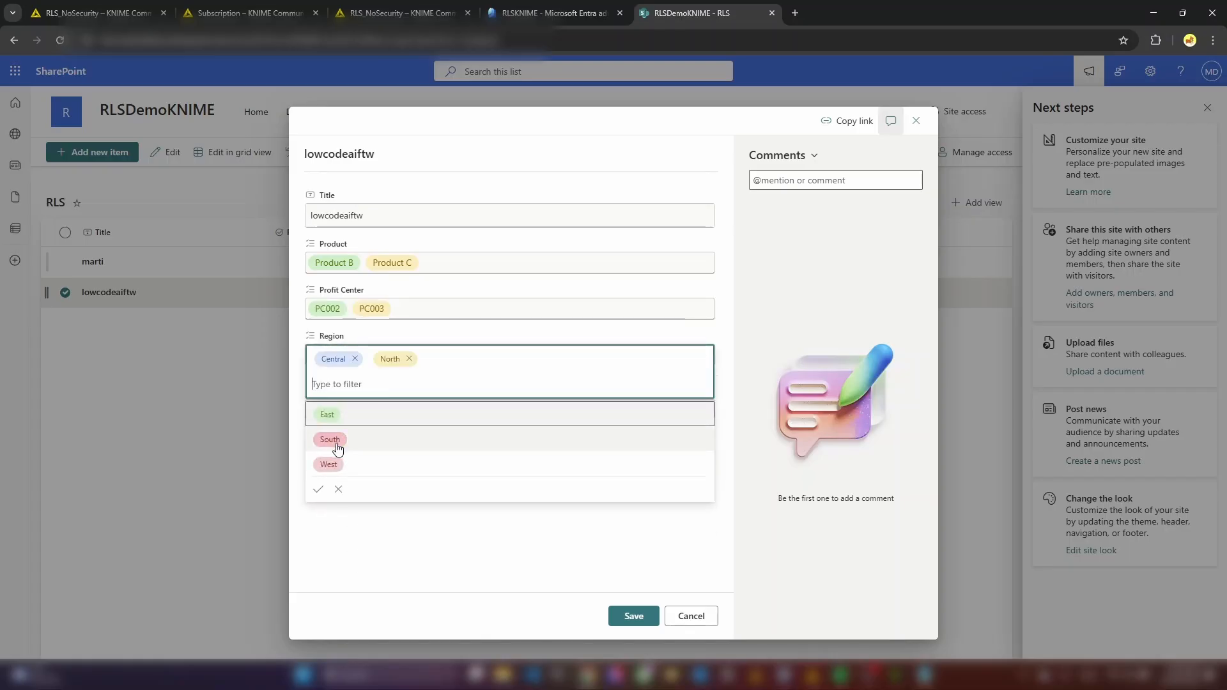
left_click(503, 536)
left_click(633, 617)
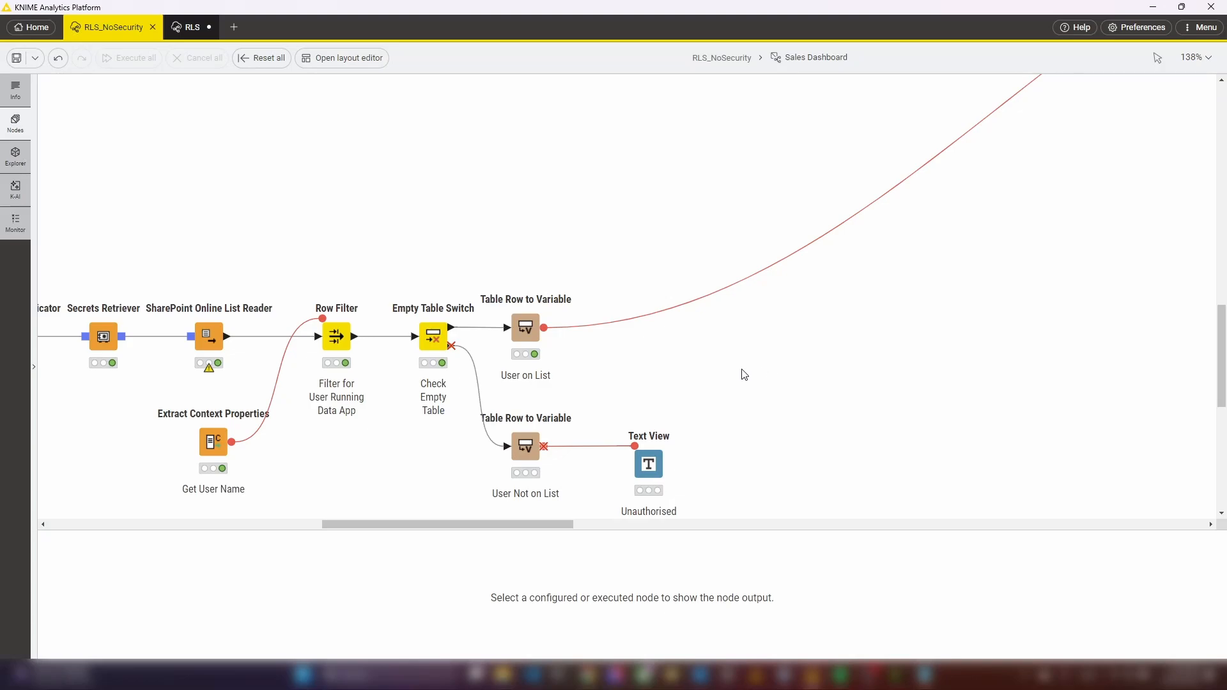
In KNIME's Sales Dashboard, inspect the Empty Table Switch's non-empty output and restore the "List to values" Ungroup node connected to it by undoing its removal.
left_click(438, 345)
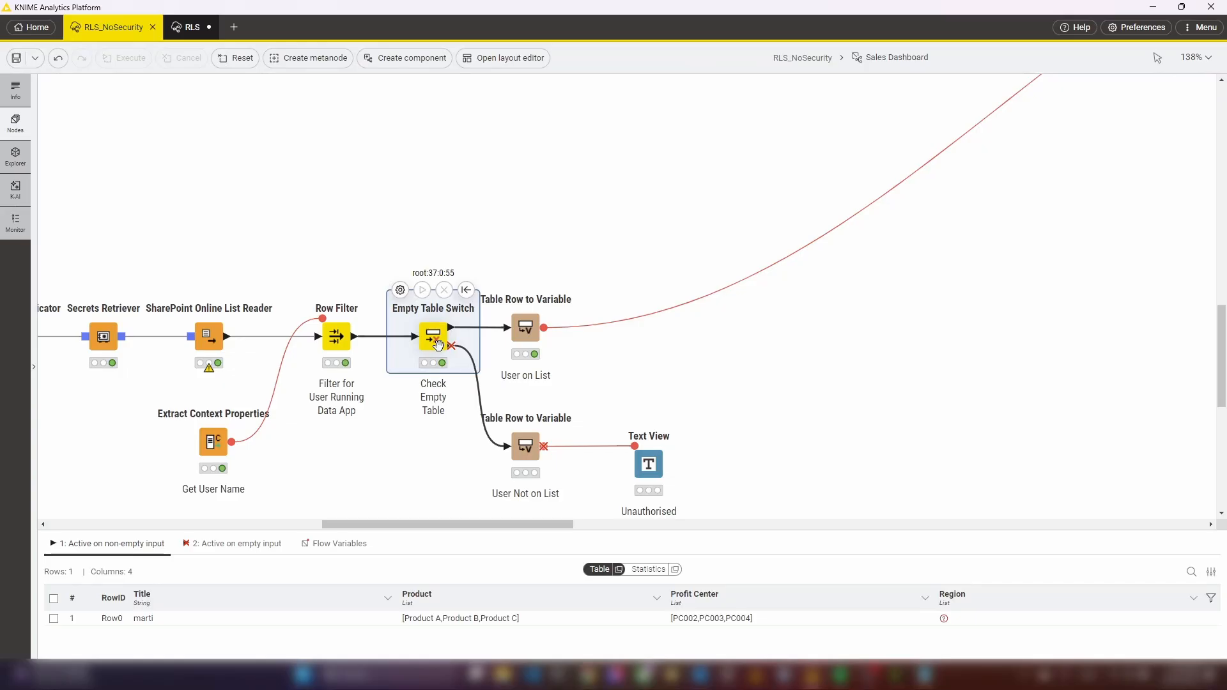
mouse_move(518, 401)
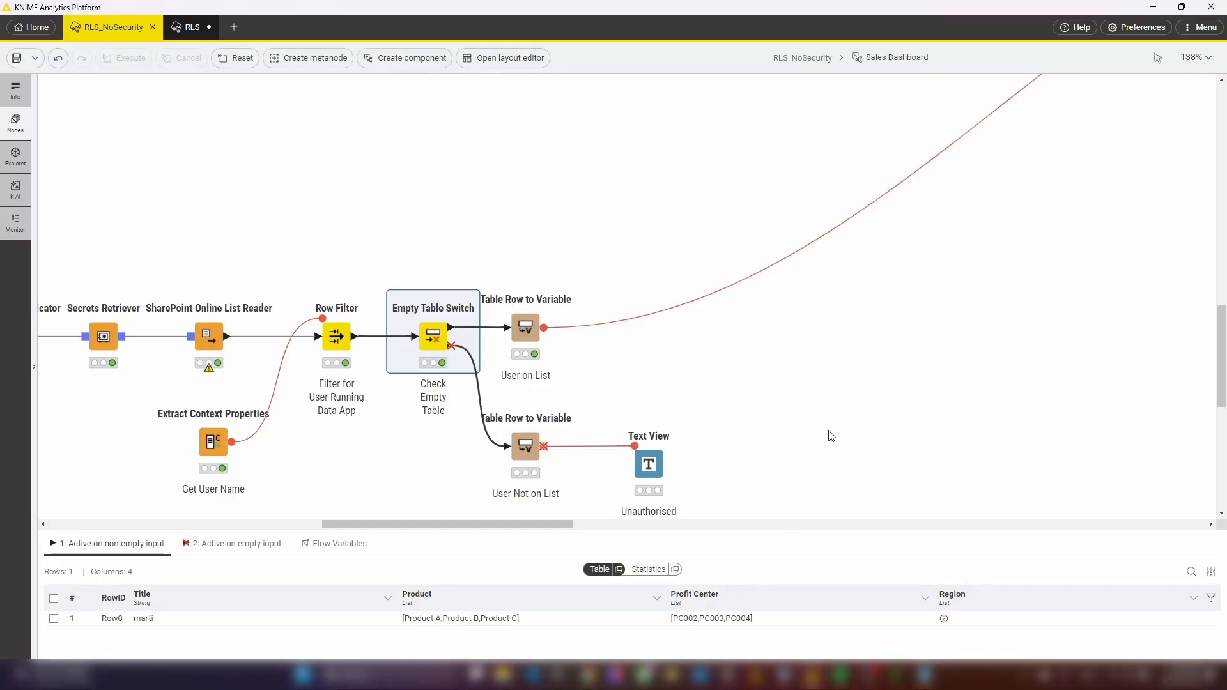
key("ctrl+z")
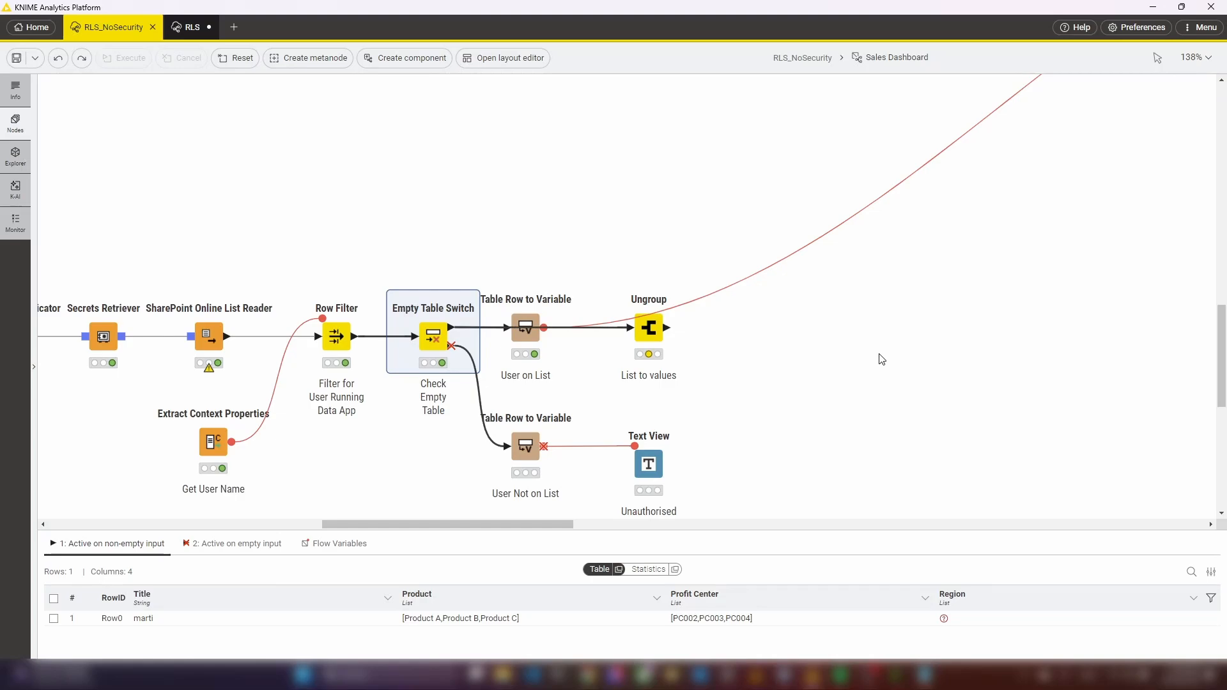
Restore the Unpivot and "Remove missing" Row Filter nodes by undoing their removal, and execute the "List to values" Ungroup and Unpivot nodes.
key("ctrl+z")
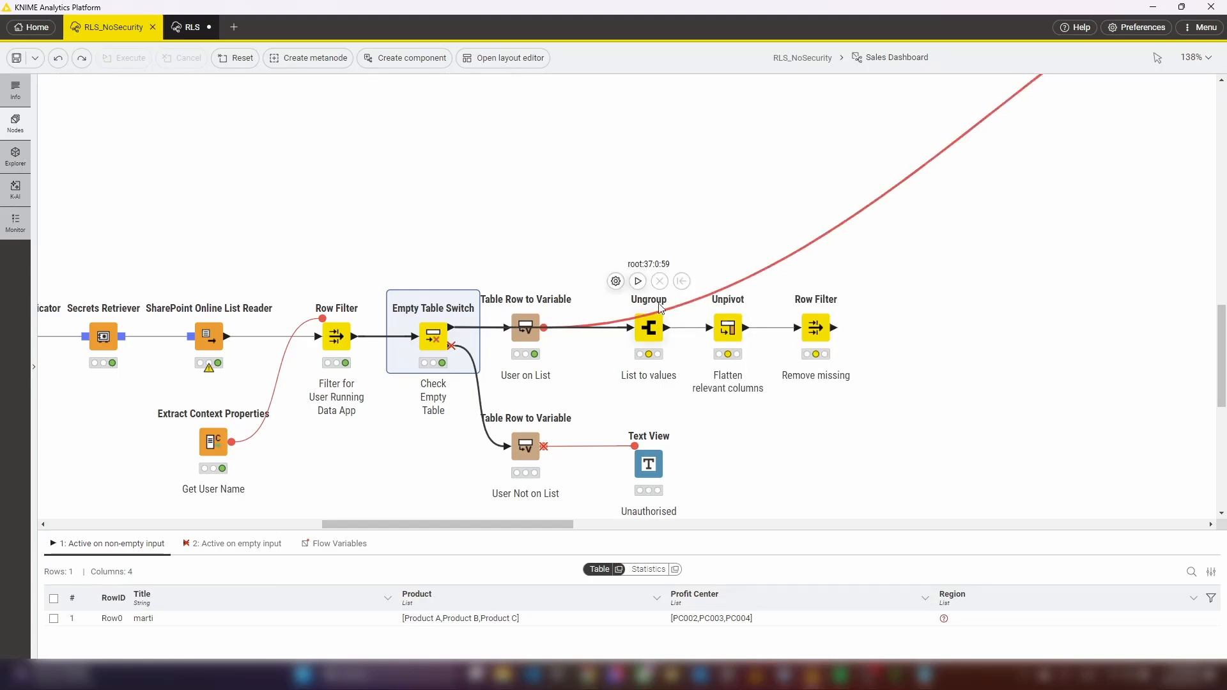
left_click(638, 282)
left_click(652, 339)
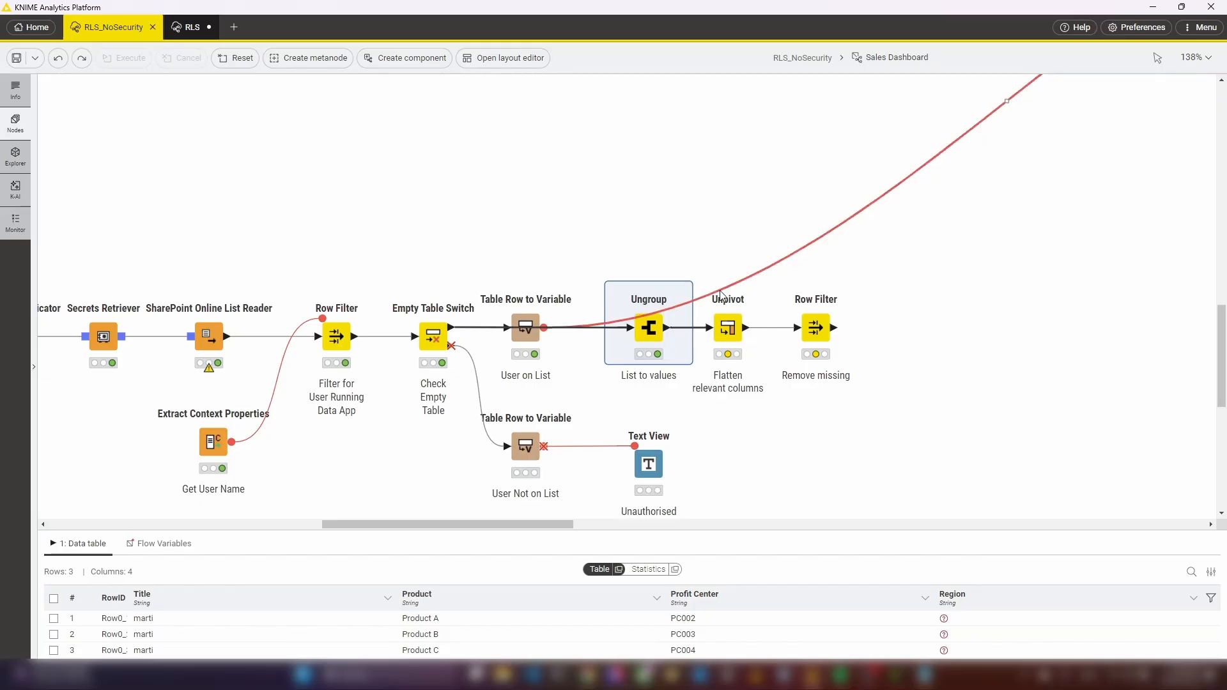
left_click(727, 328)
left_click(718, 282)
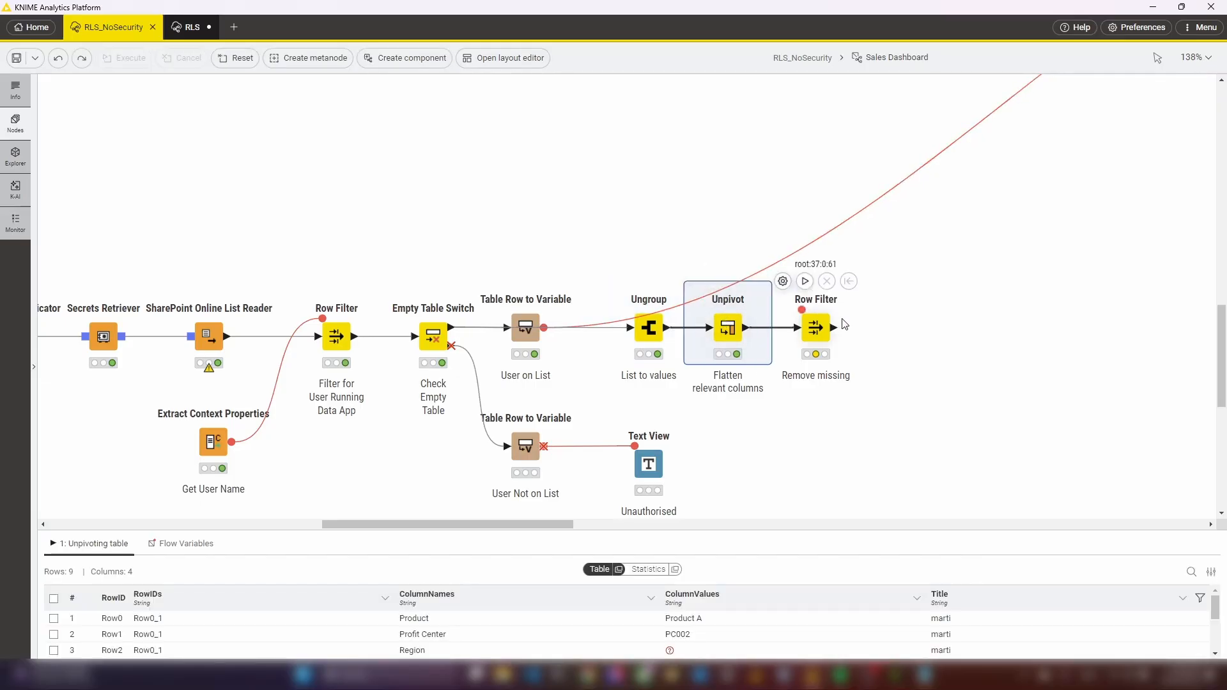
Execute the "Remove missing" Row Filter and enlarge the output area to show all rows of its result.
left_click(814, 327)
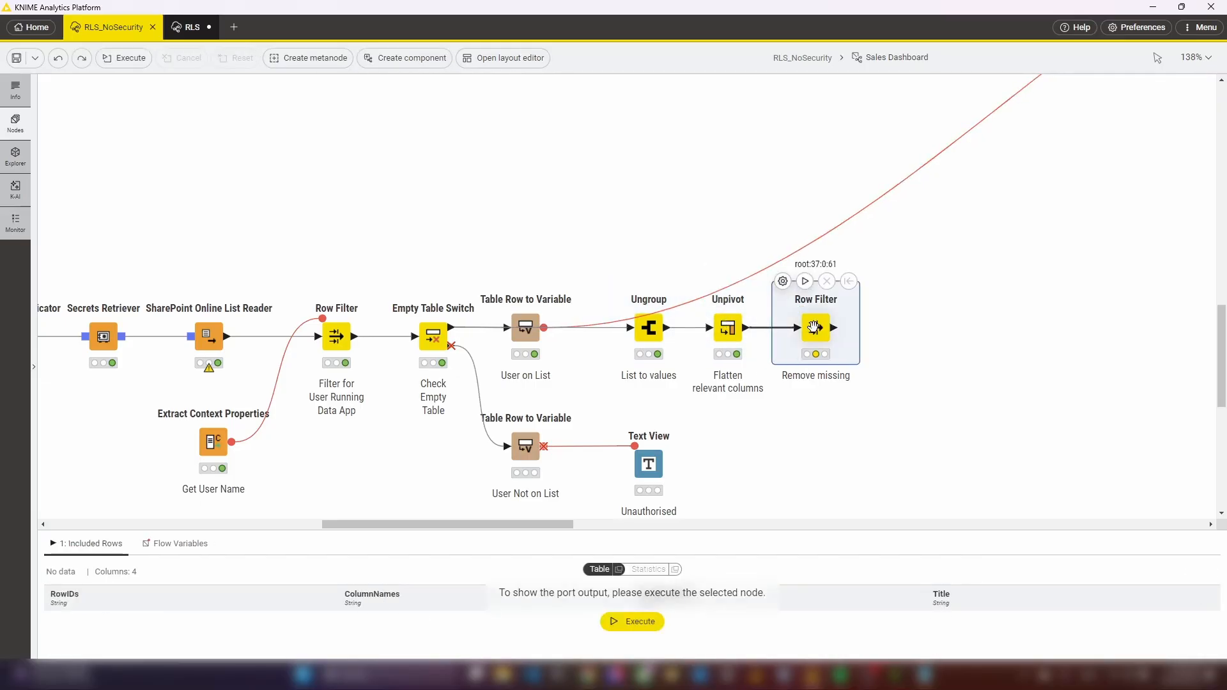
left_click(804, 281)
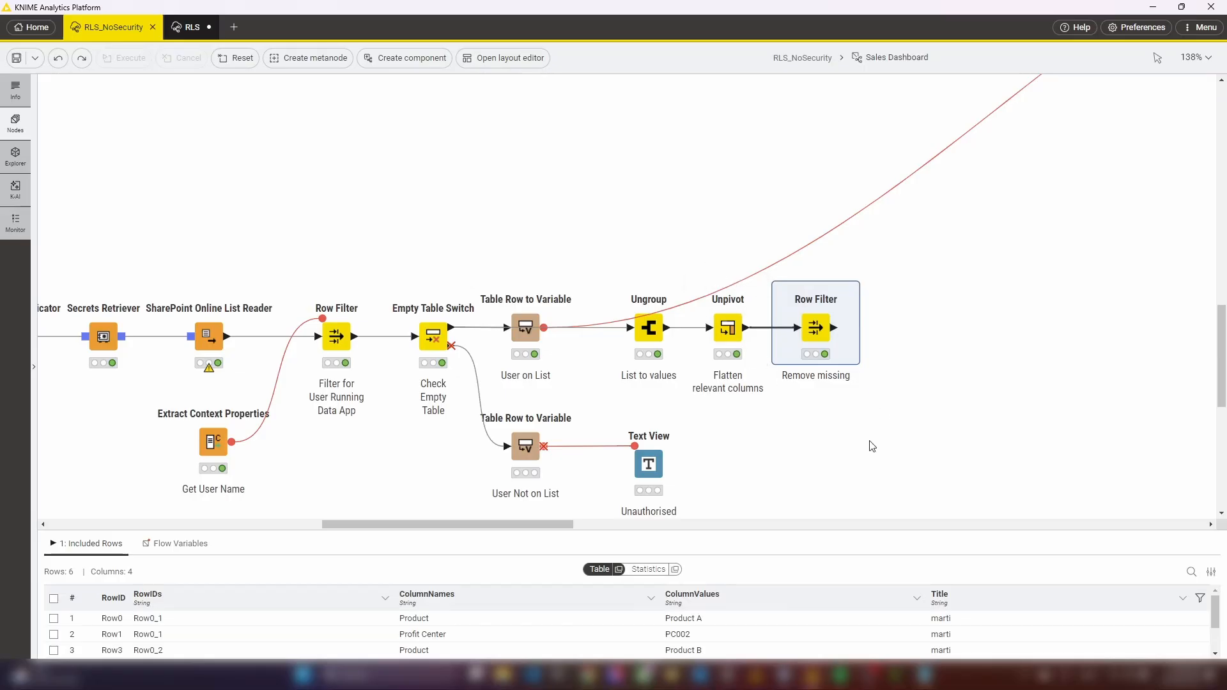
left_click_drag(695, 530, 694, 482)
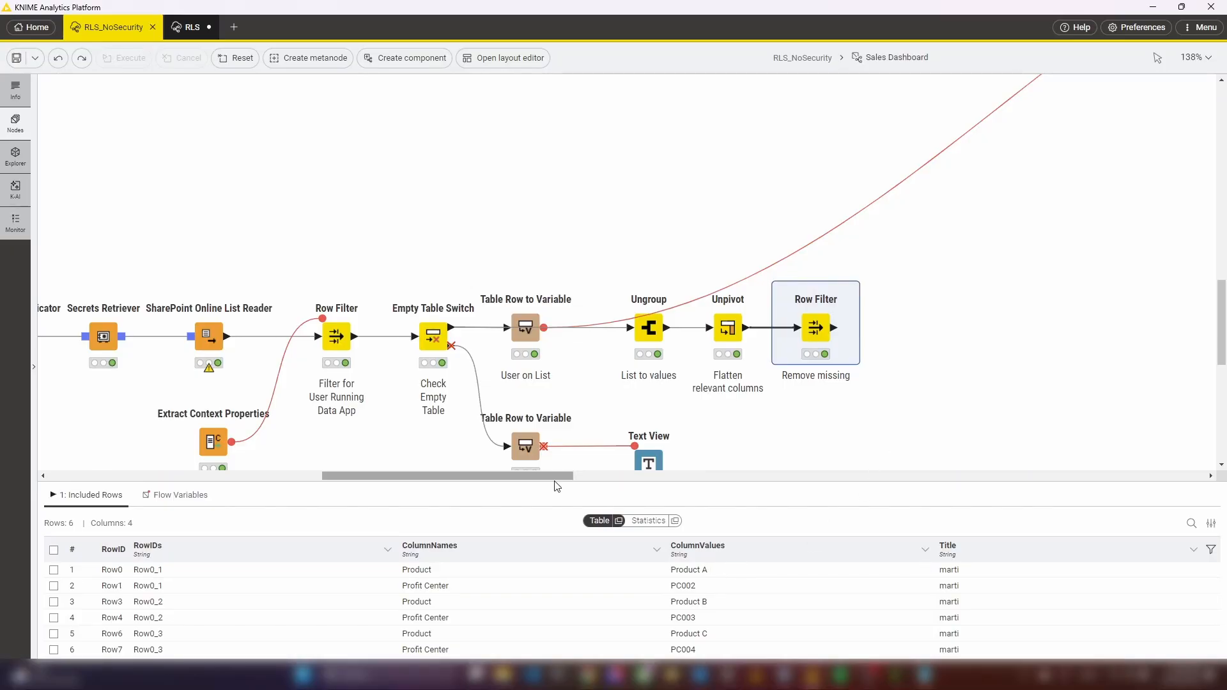
Restore the "Check if empty" Empty Table Switch and its see-all-data branch to CASE Switch End by undoing, and execute the switch.
left_click_drag(554, 482, 649, 413)
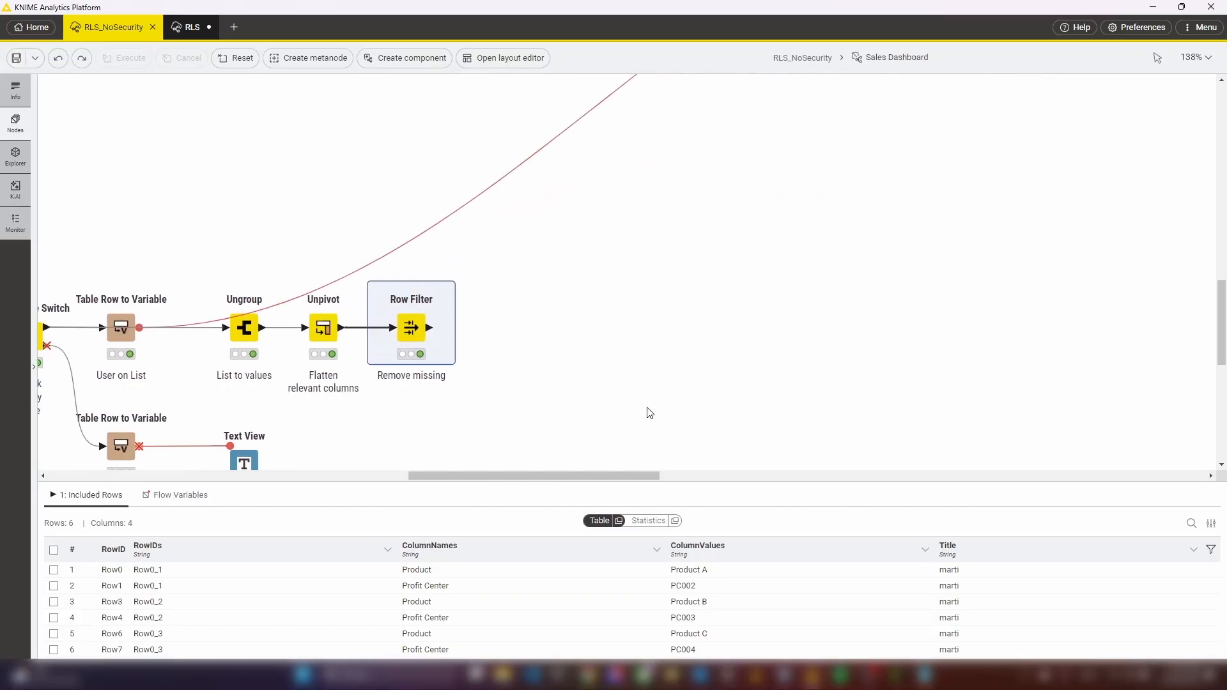
key("ctrl+z")
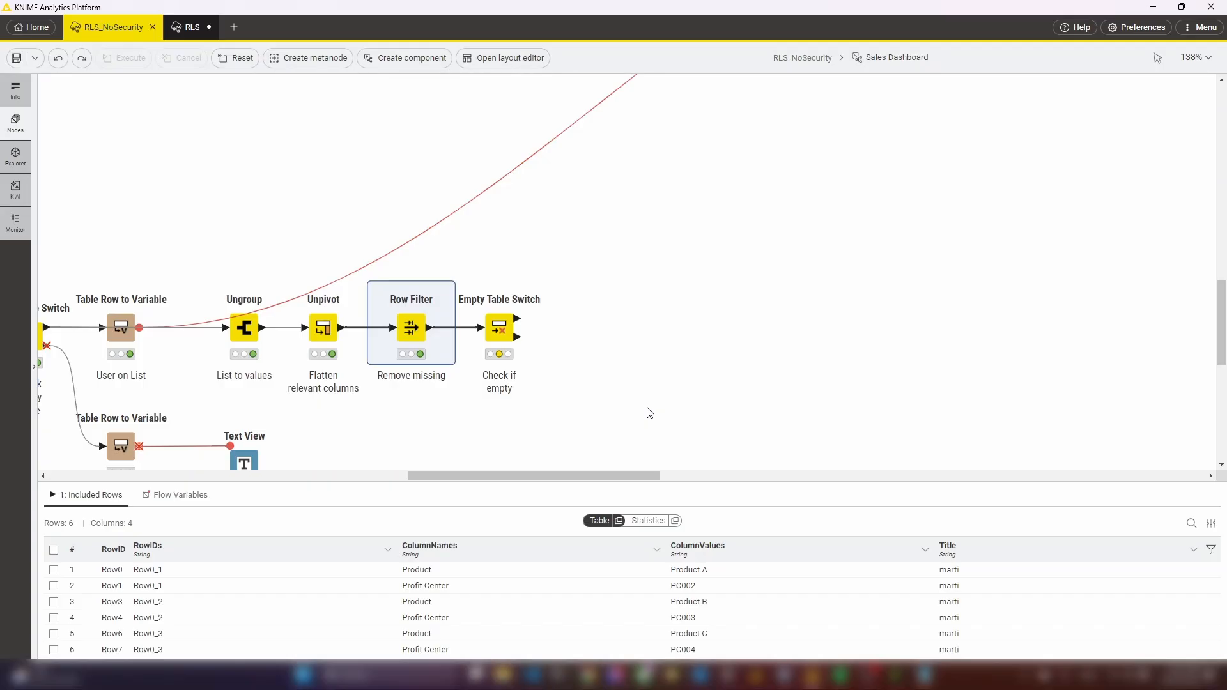
key("ctrl+z")
mouse_move(573, 358)
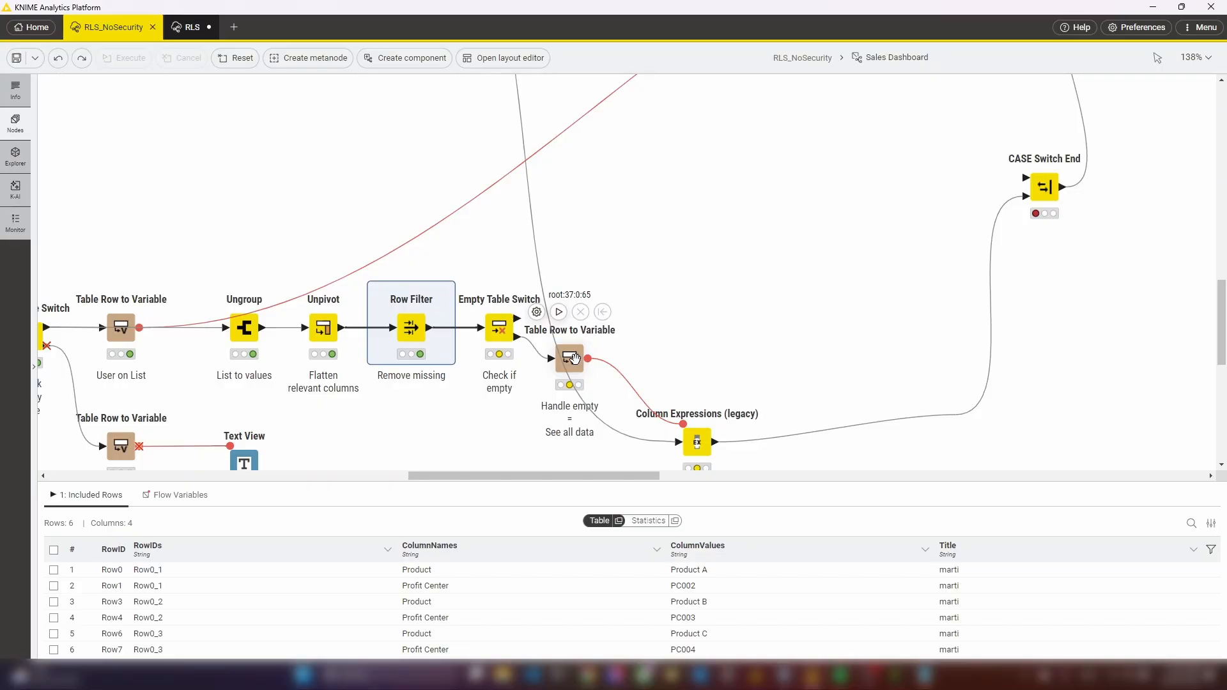
scroll(542, 280, "up", 5)
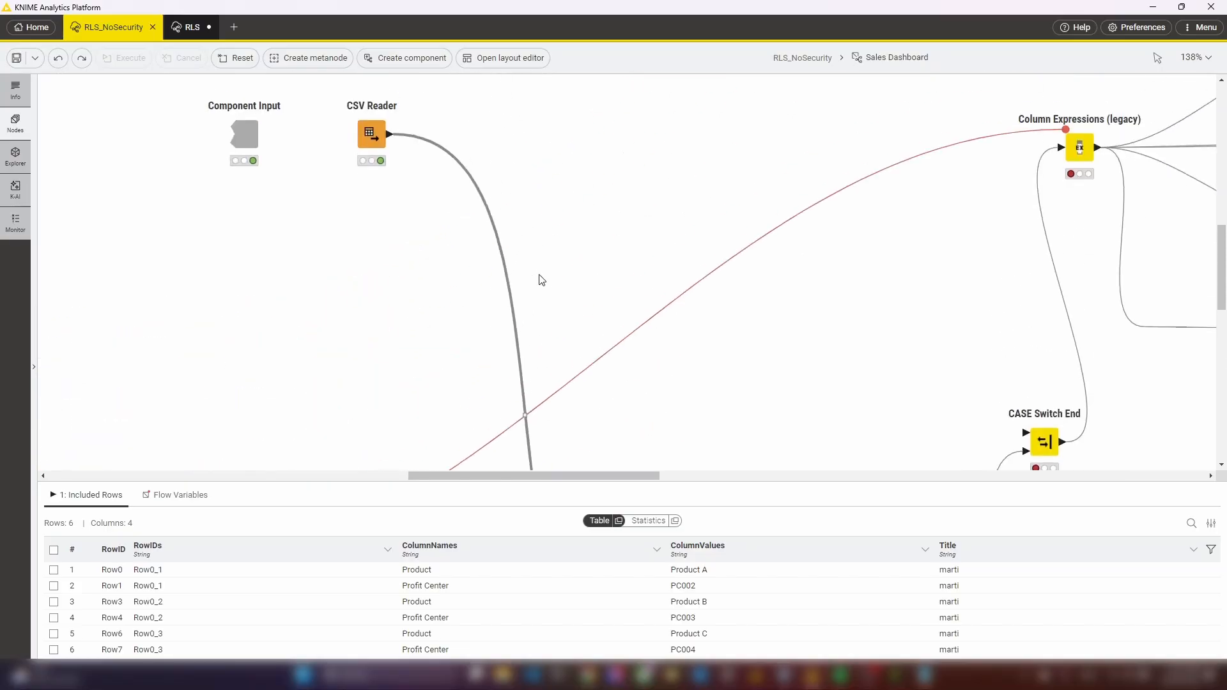
scroll(405, 268, "up", 3)
scroll(807, 411, "down", 6)
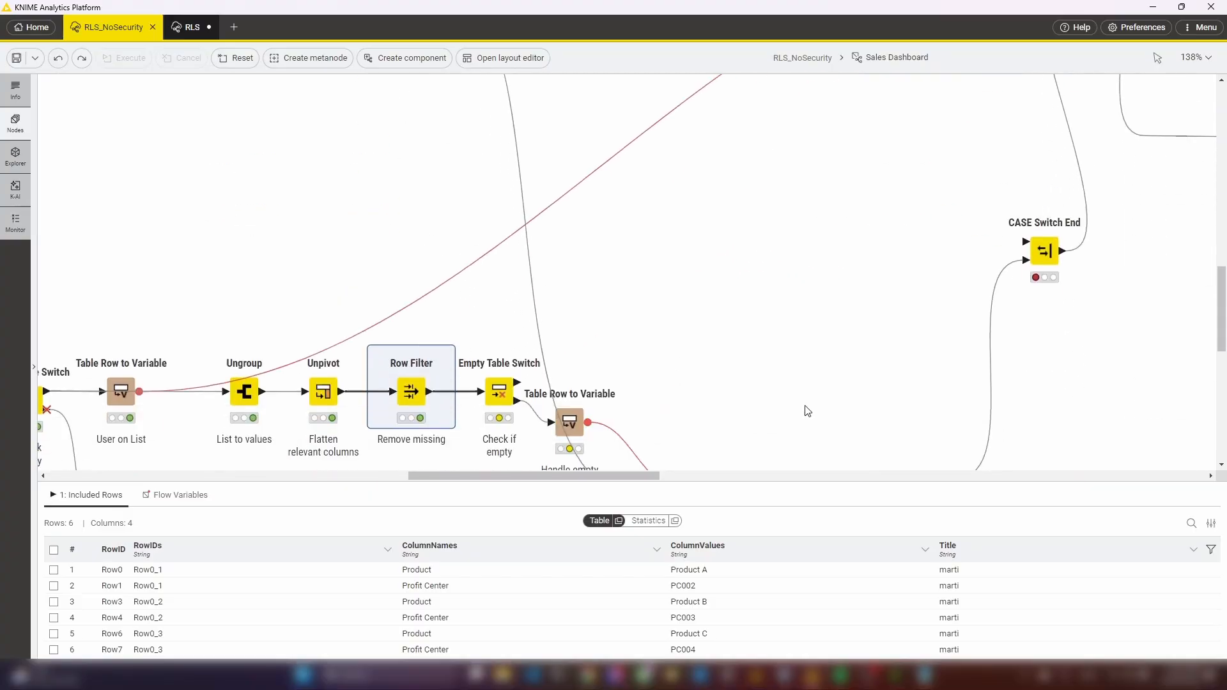
scroll(808, 411, "down", 2)
mouse_move(699, 381)
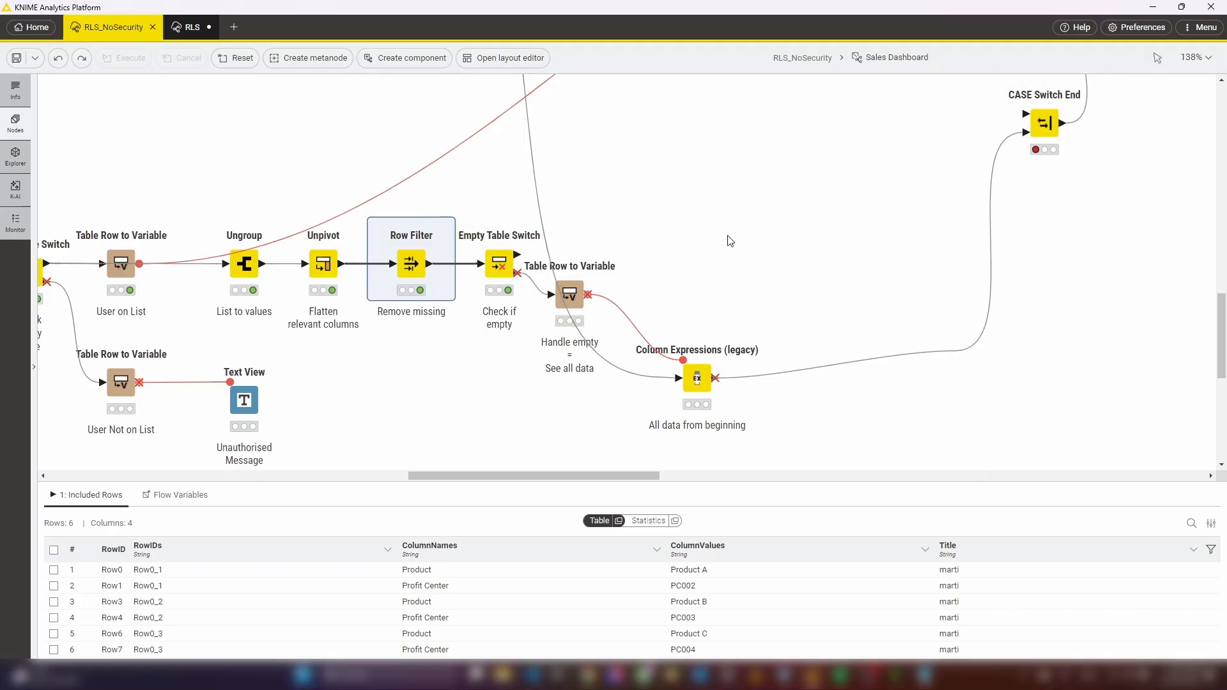
left_click(502, 260)
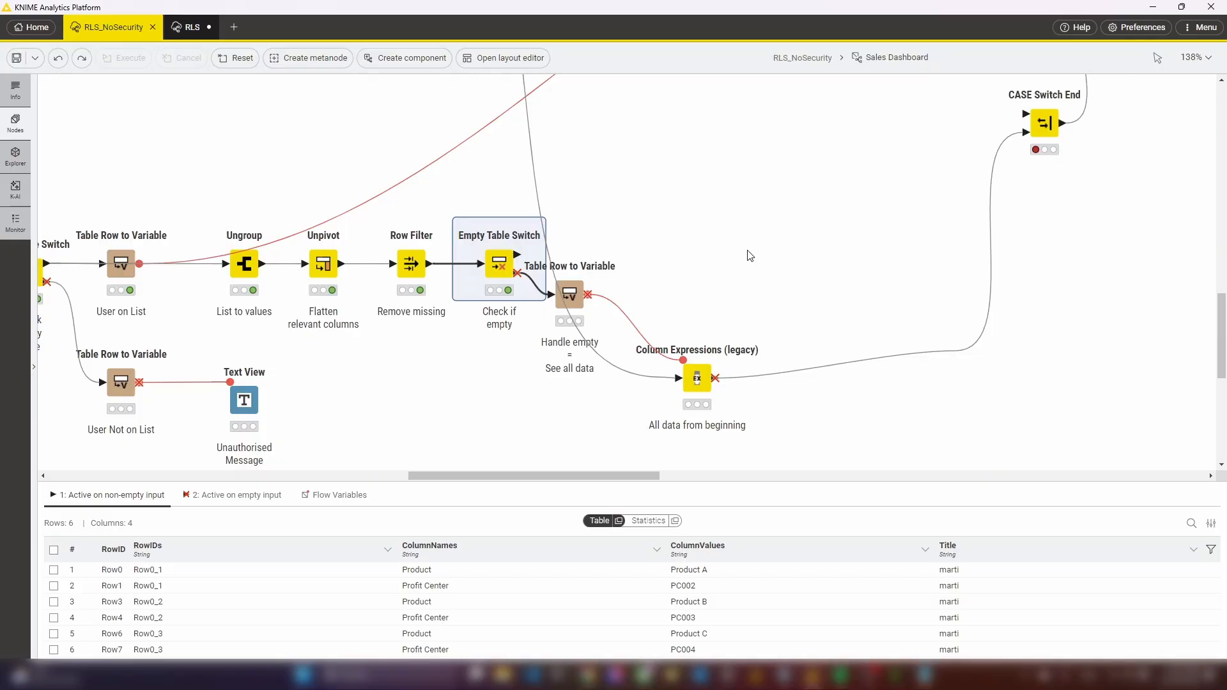
Undo the removal of the GroupBy and Table Row to Variable nodes on the switch's non-empty output, and execute the GroupBy.
key("ctrl+z")
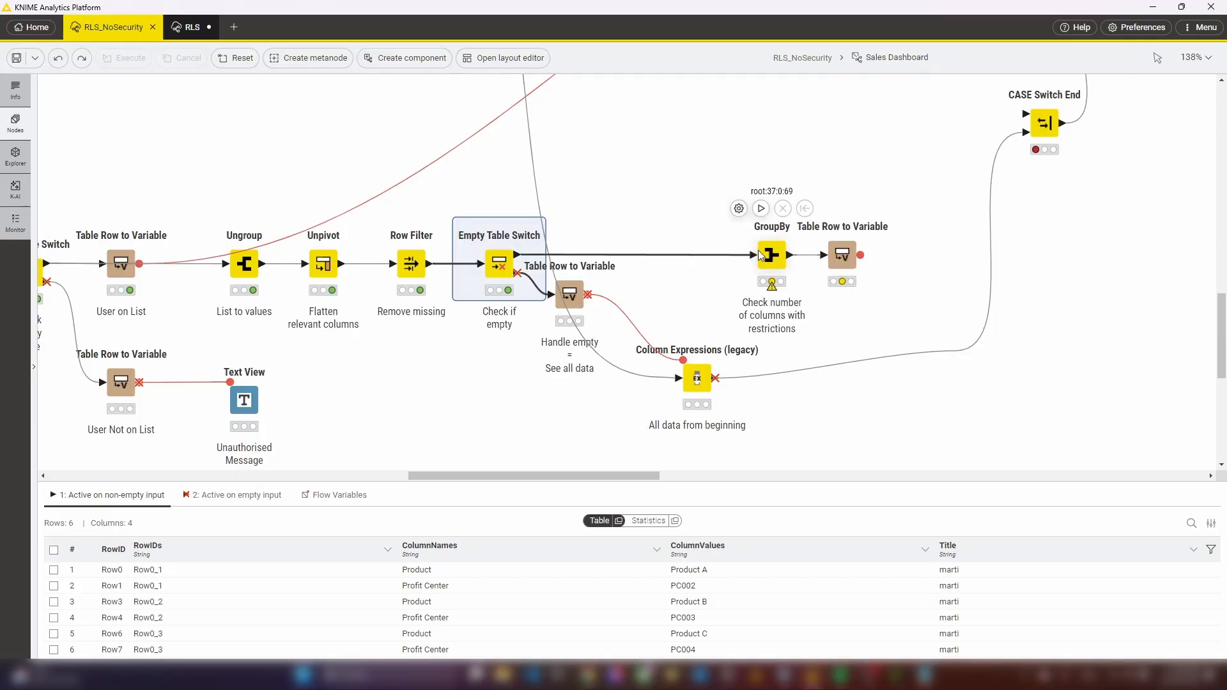
left_click(761, 208)
left_click(780, 265)
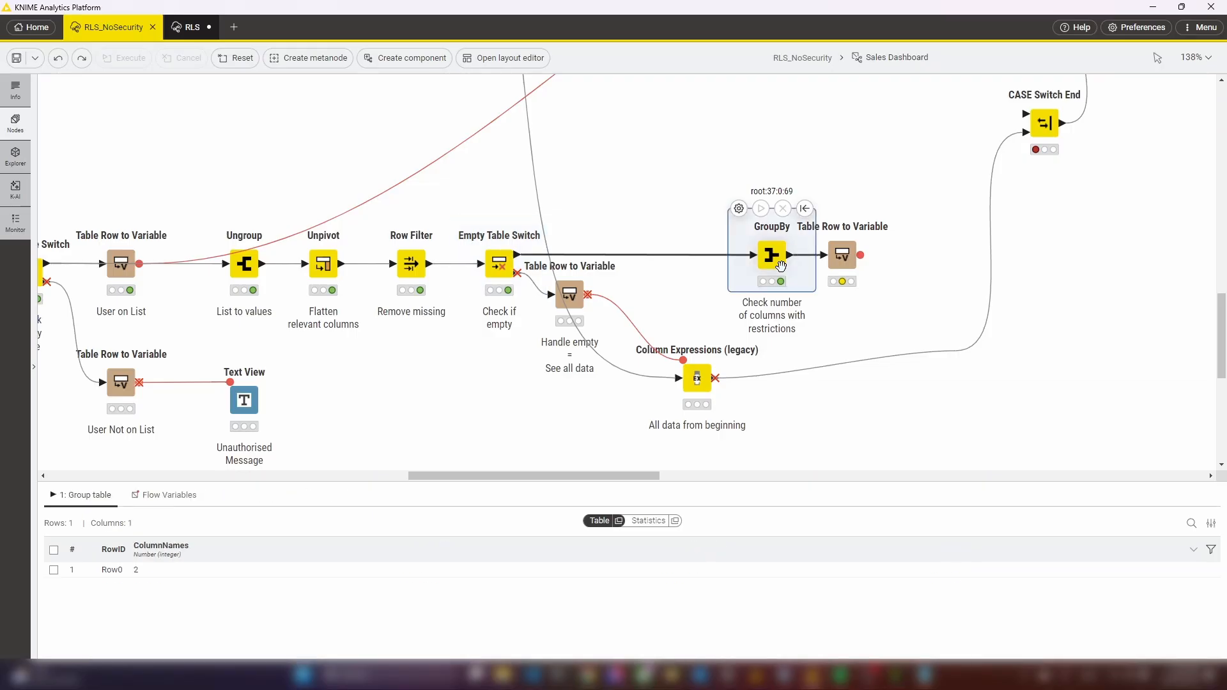
Review the manual aggregation settings of the GroupBy that checks the number of columns with restrictions.
left_click(740, 209)
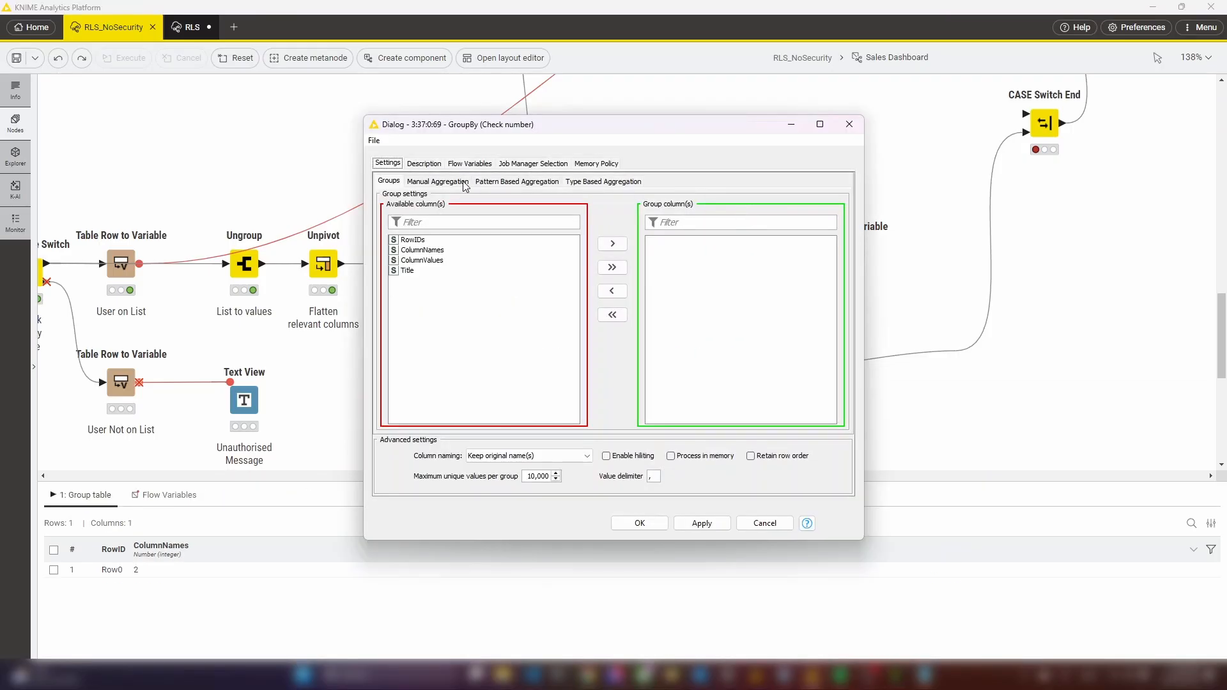
left_click(446, 186)
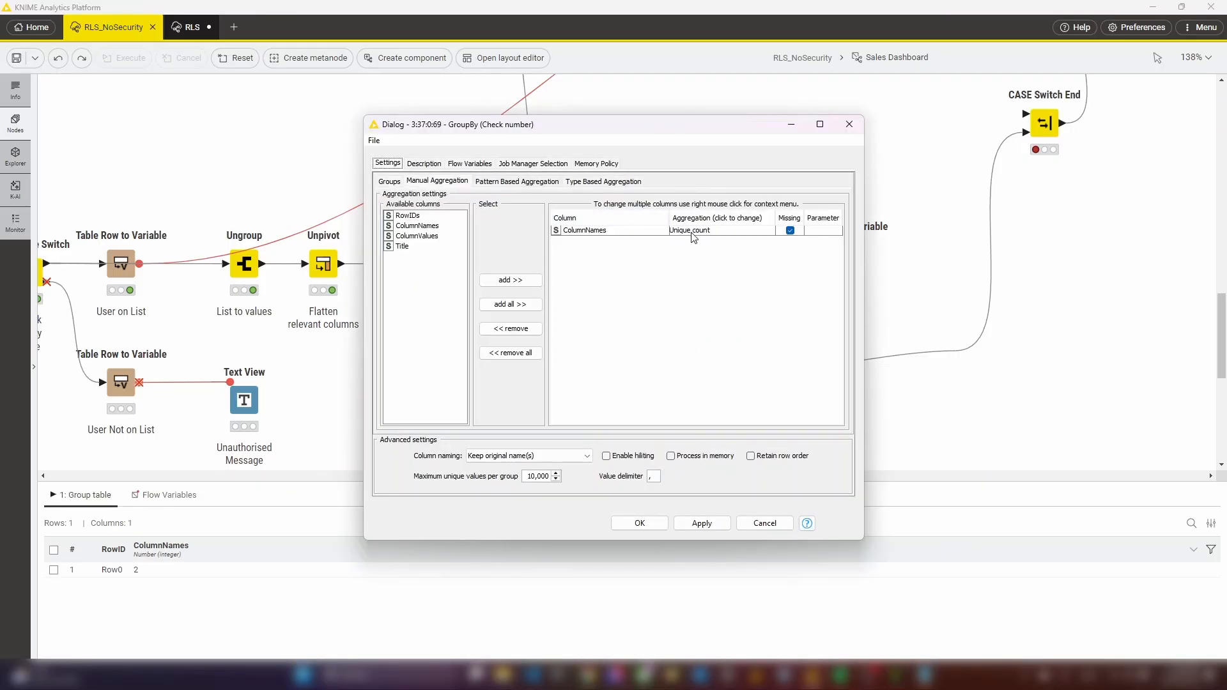
left_click(850, 124)
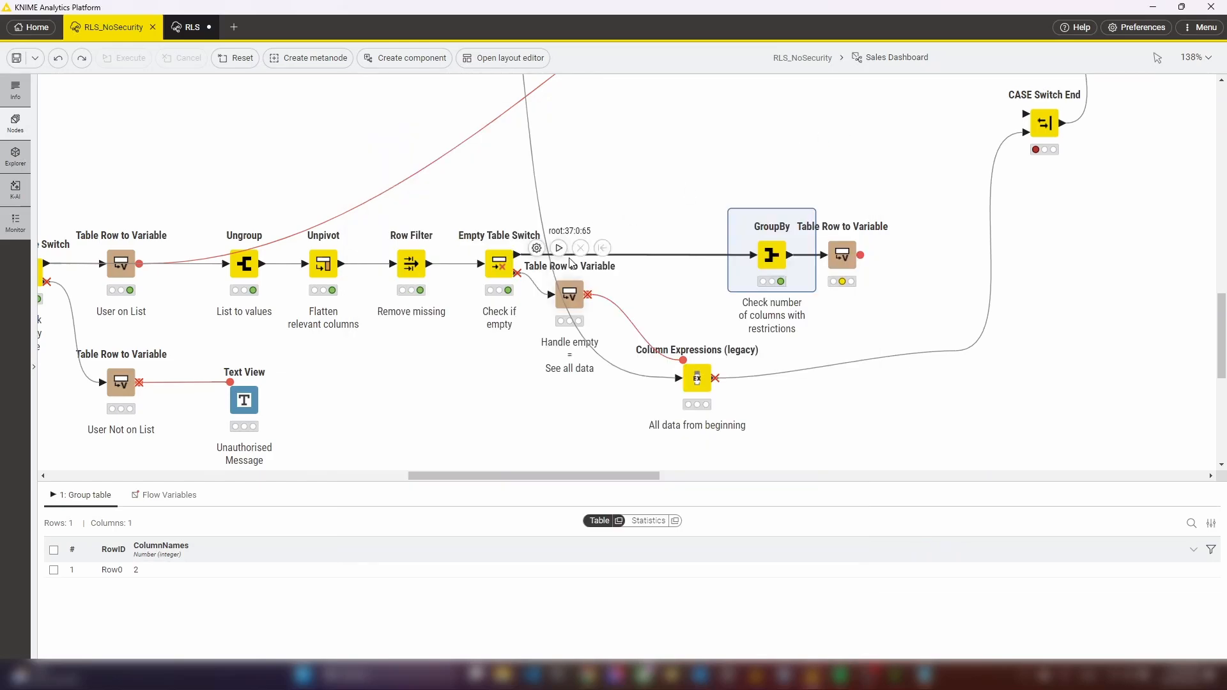
Check the ColumnNames in the "Check if empty" switch's output and execute the Table Row to Variable node following the GroupBy.
left_click(473, 234)
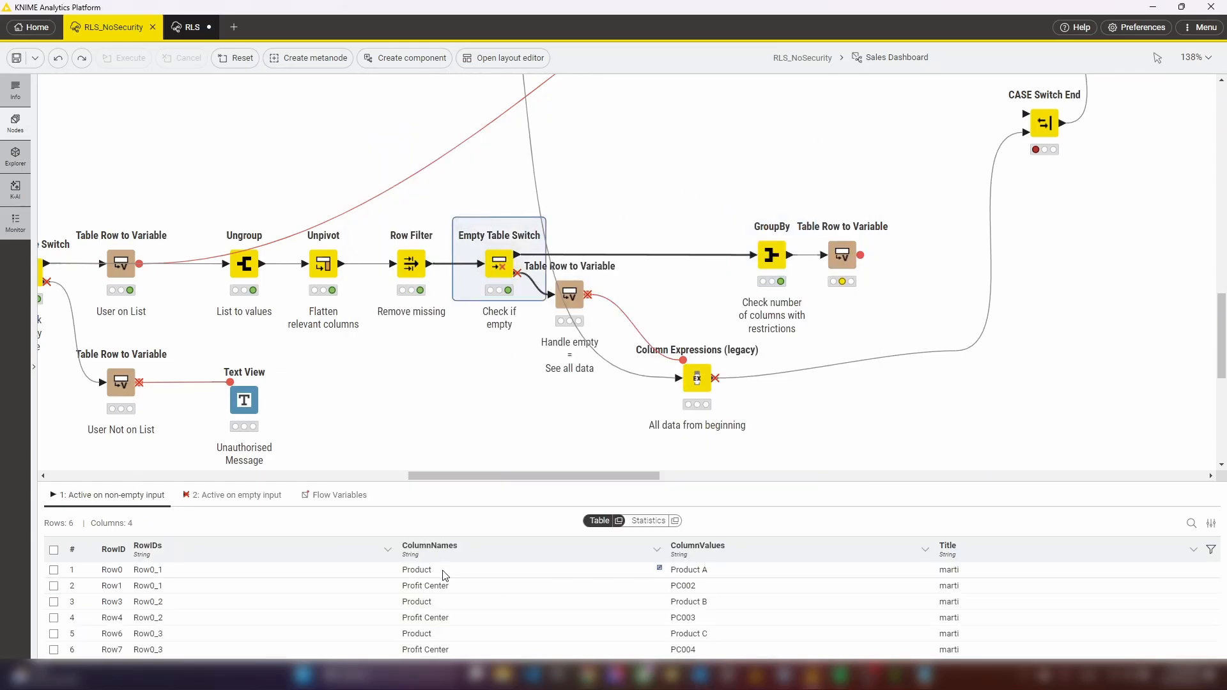
left_click(841, 259)
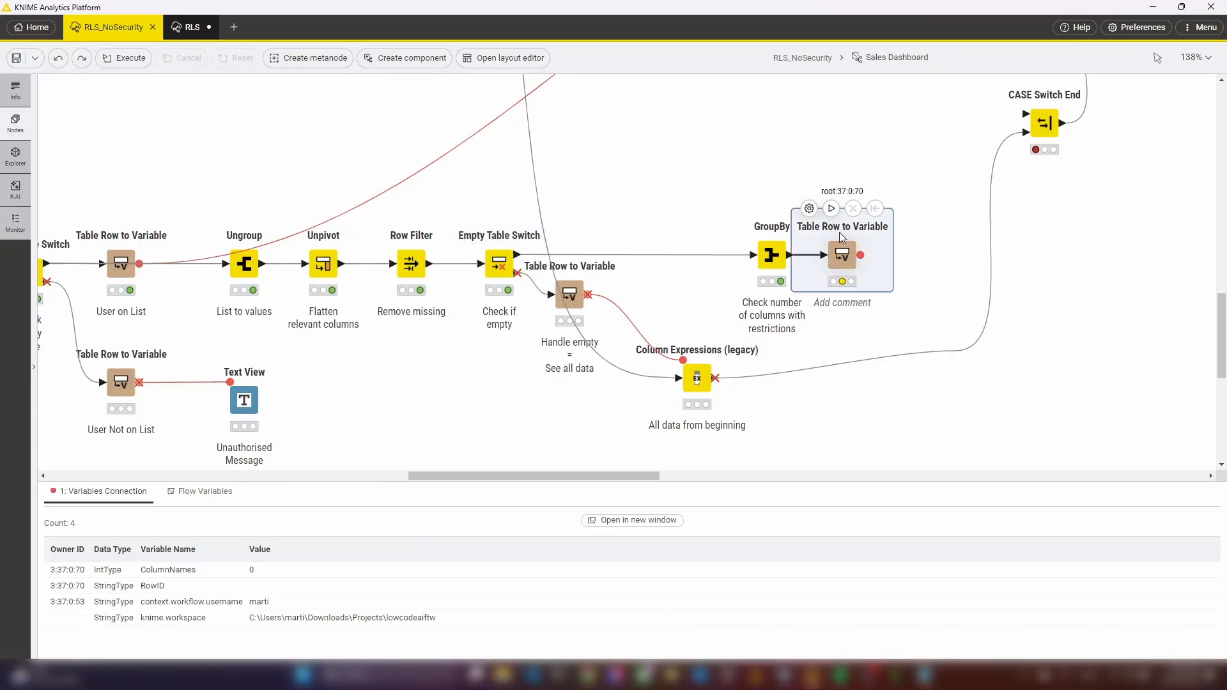
left_click(922, 277)
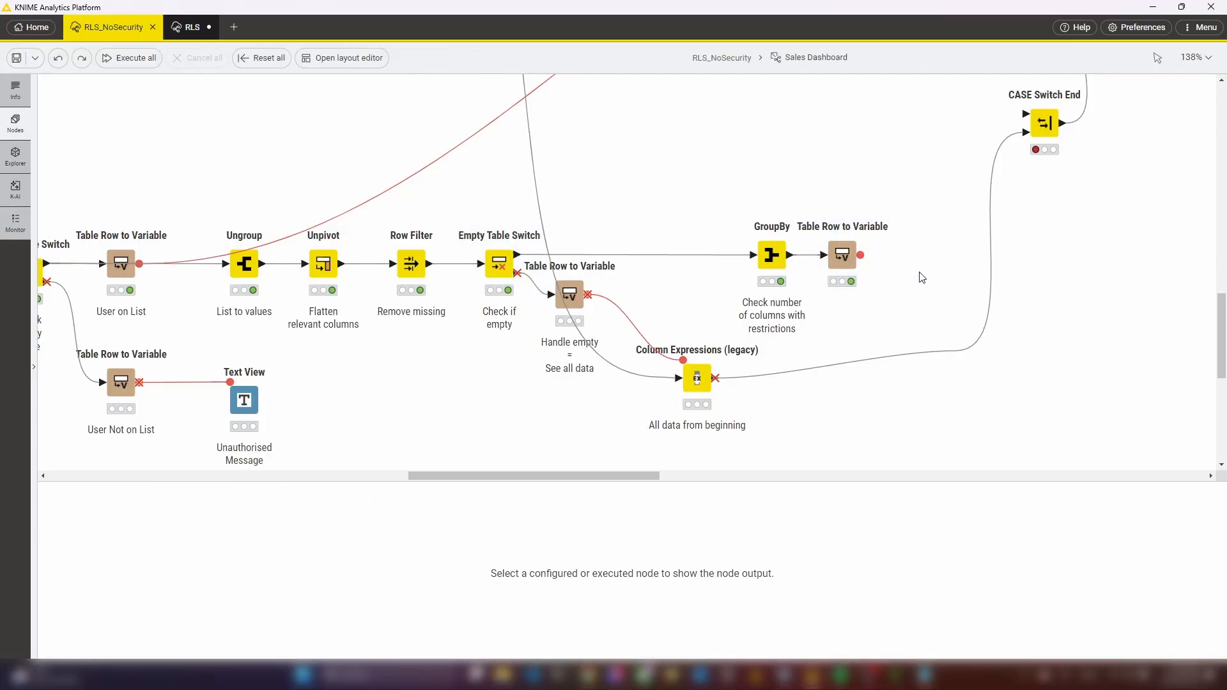
Restore the "Unpivot RLS Columns" node by undoing its removal, execute it and show its output table.
scroll(922, 278, "up", 4)
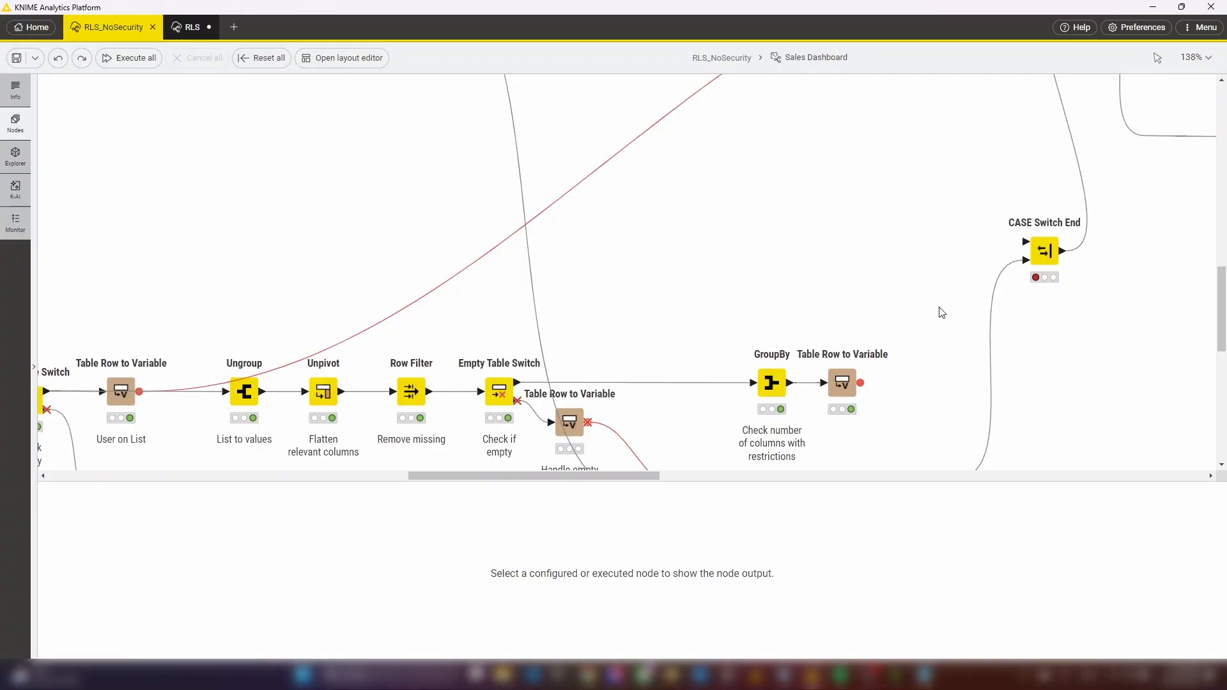
key("ctrl+z")
left_click(546, 242)
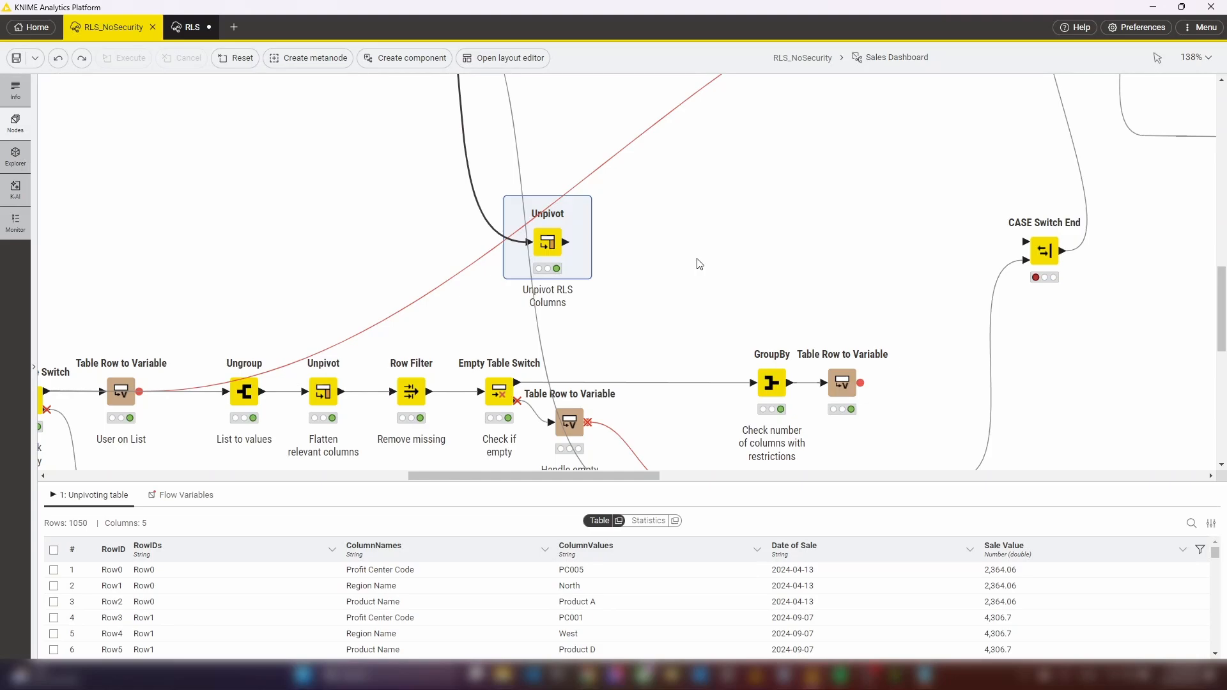
Restore the Reference Row Filter after "Unpivot RLS Columns" by undoing its removal, execute it and show the filtered table.
key("ctrl+z")
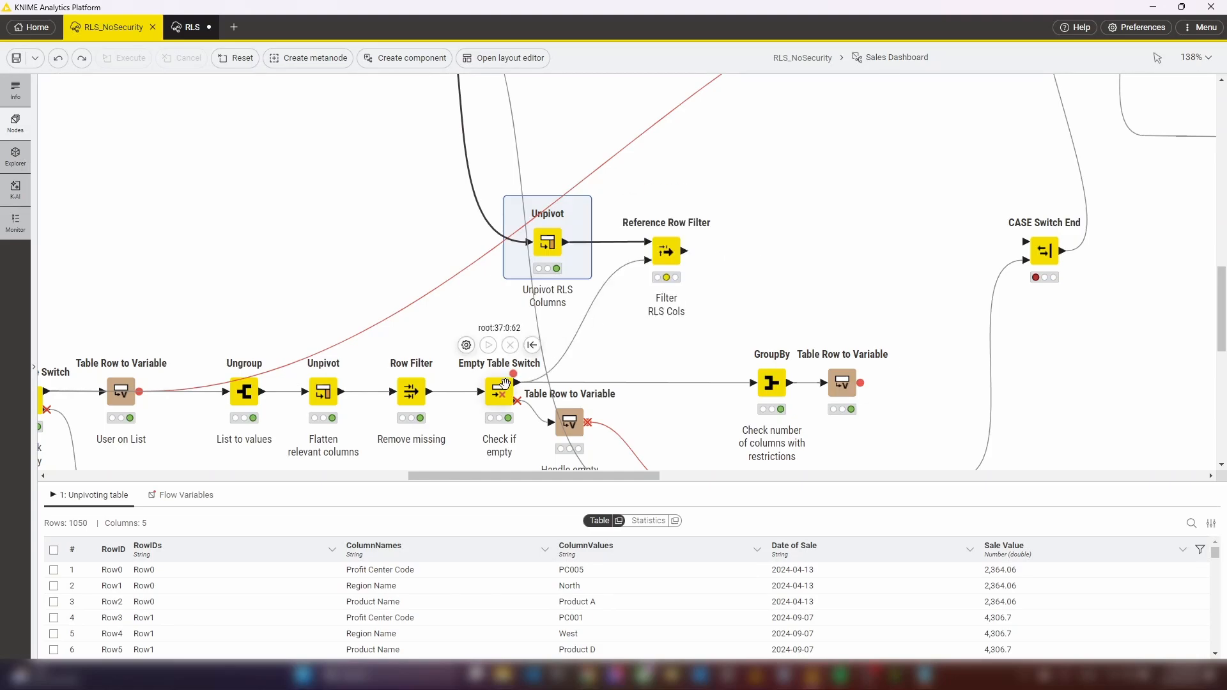
mouse_move(670, 251)
left_click(655, 206)
left_click(670, 250)
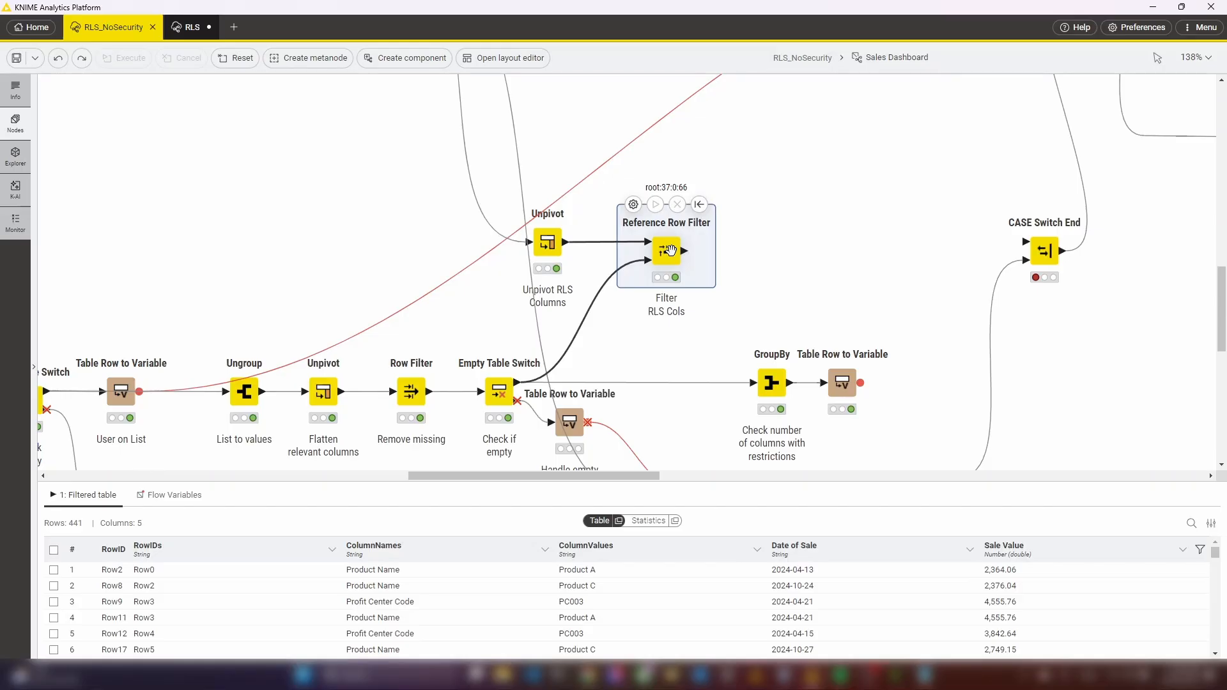
Review the Reference Row Filter's data and reference column settings, and compare its output with that of "Unpivot RLS Columns".
mouse_move(496, 395)
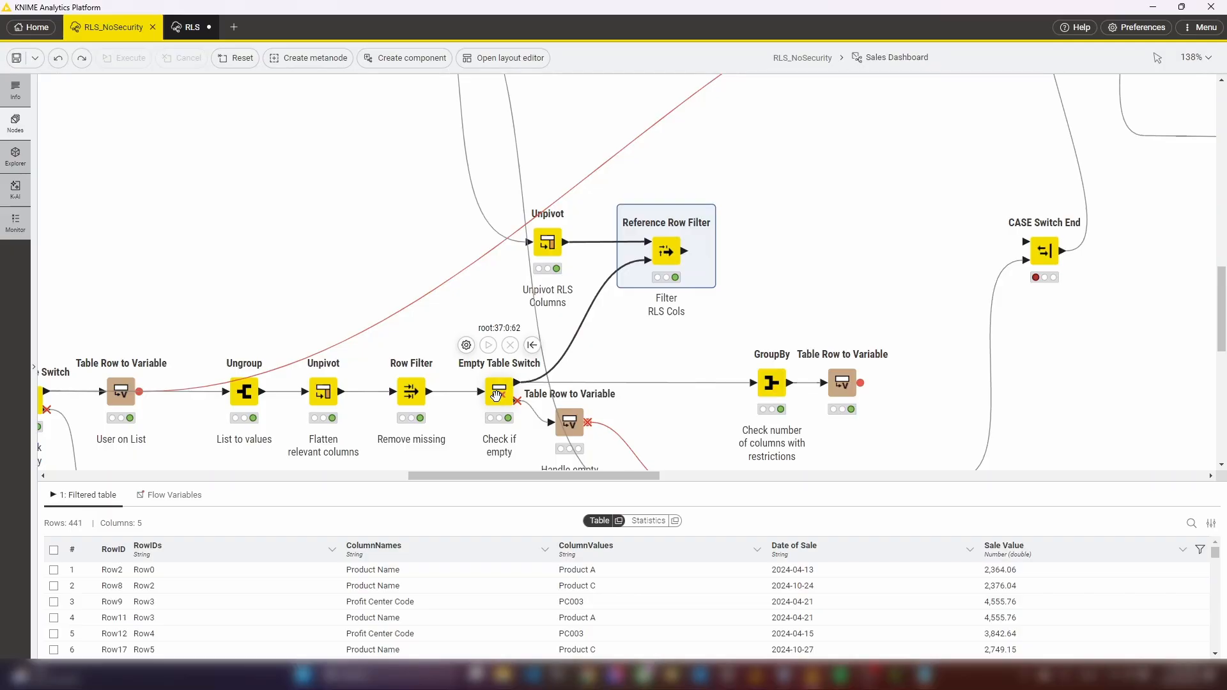
left_click(633, 204)
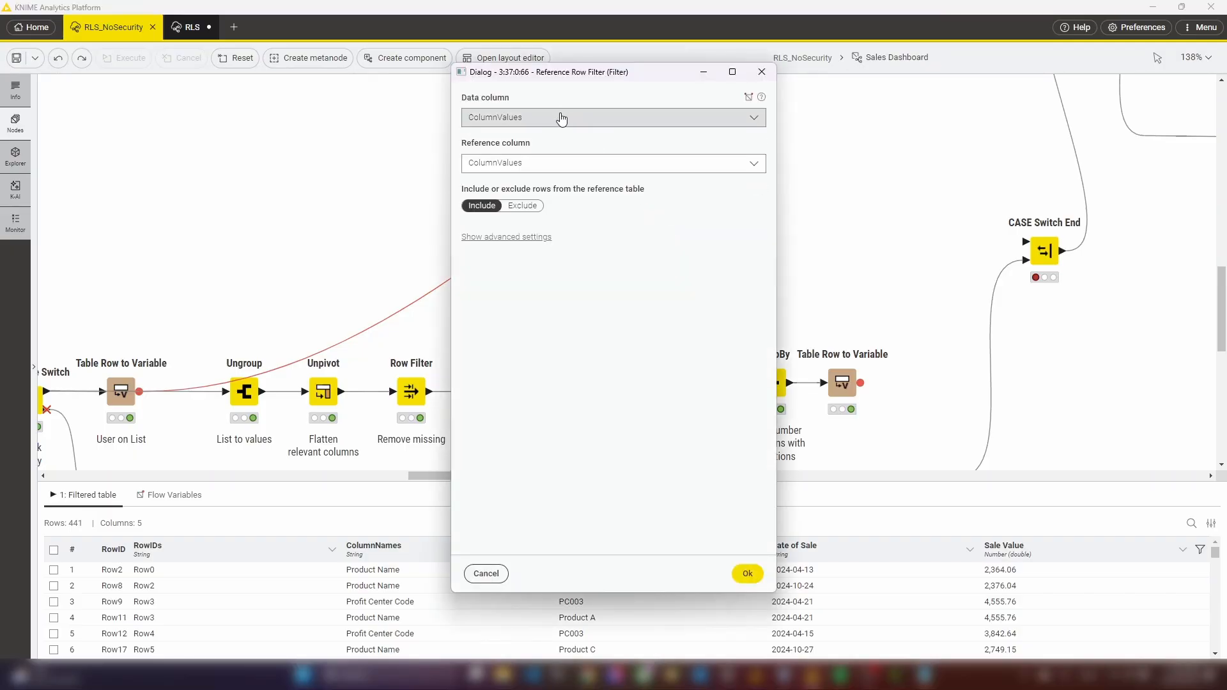
left_click(761, 72)
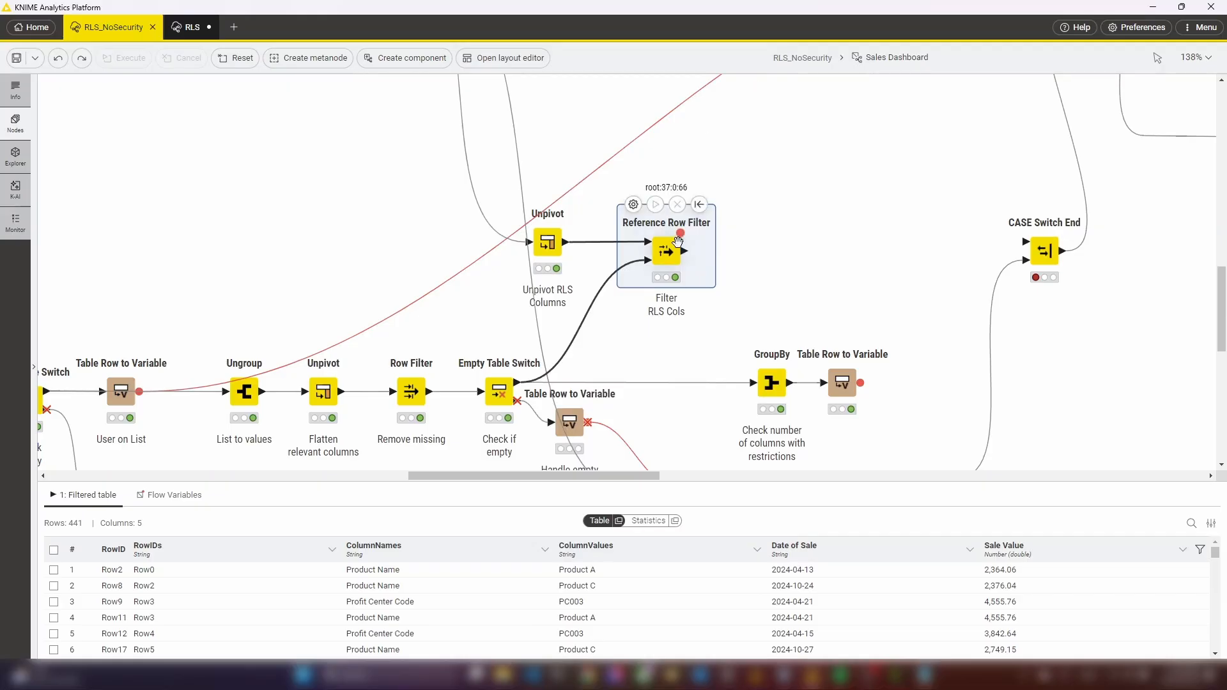
left_click(548, 240)
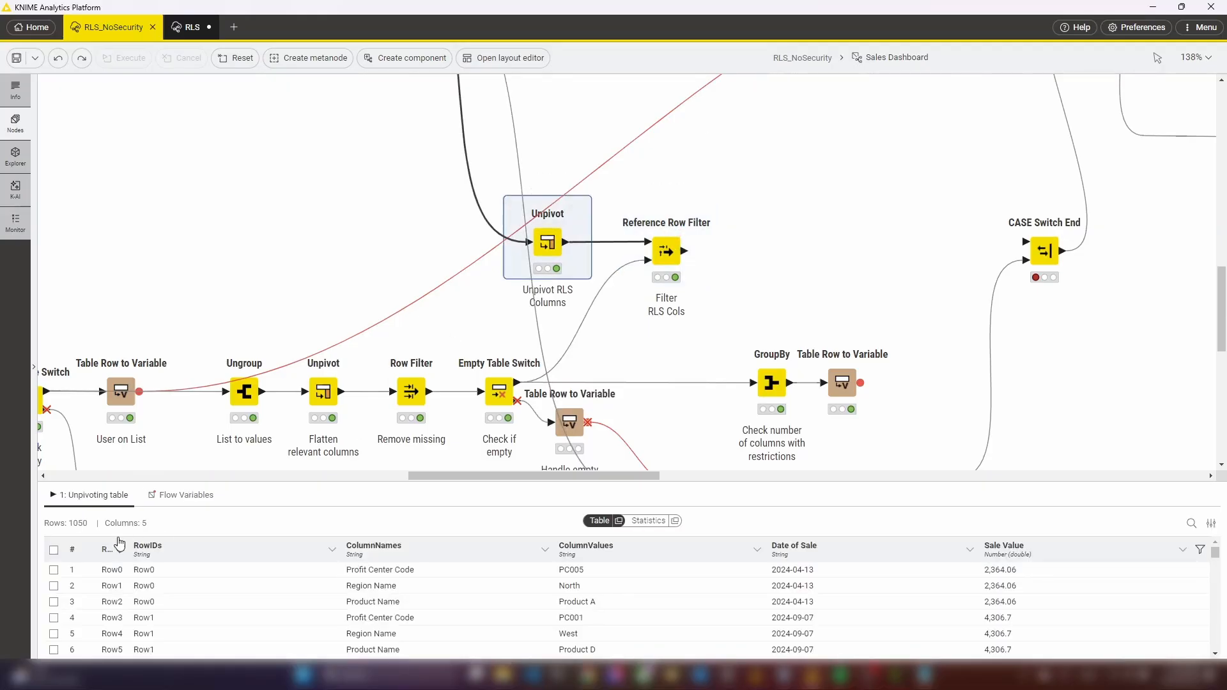
left_click(671, 249)
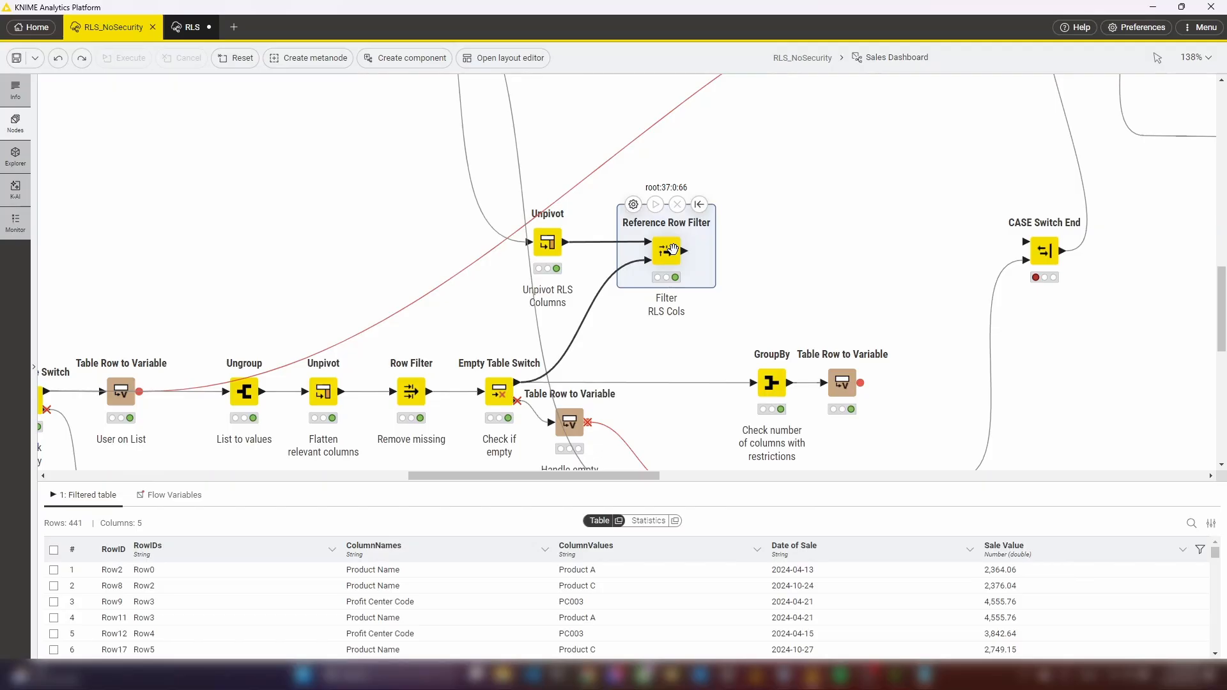
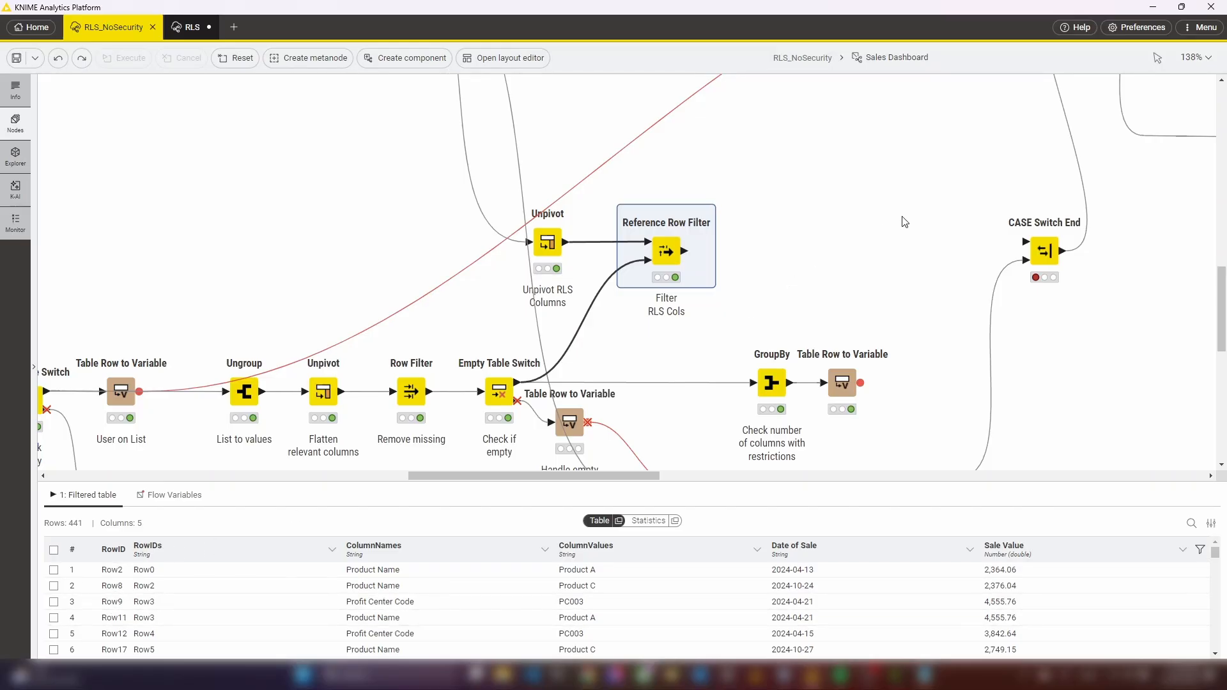
Restore the per-RowID GroupBy and the restrictions Row Filter by undoing, execute the GroupBy and review its grouping and aggregation settings.
key("ctrl+z")
left_click(746, 236)
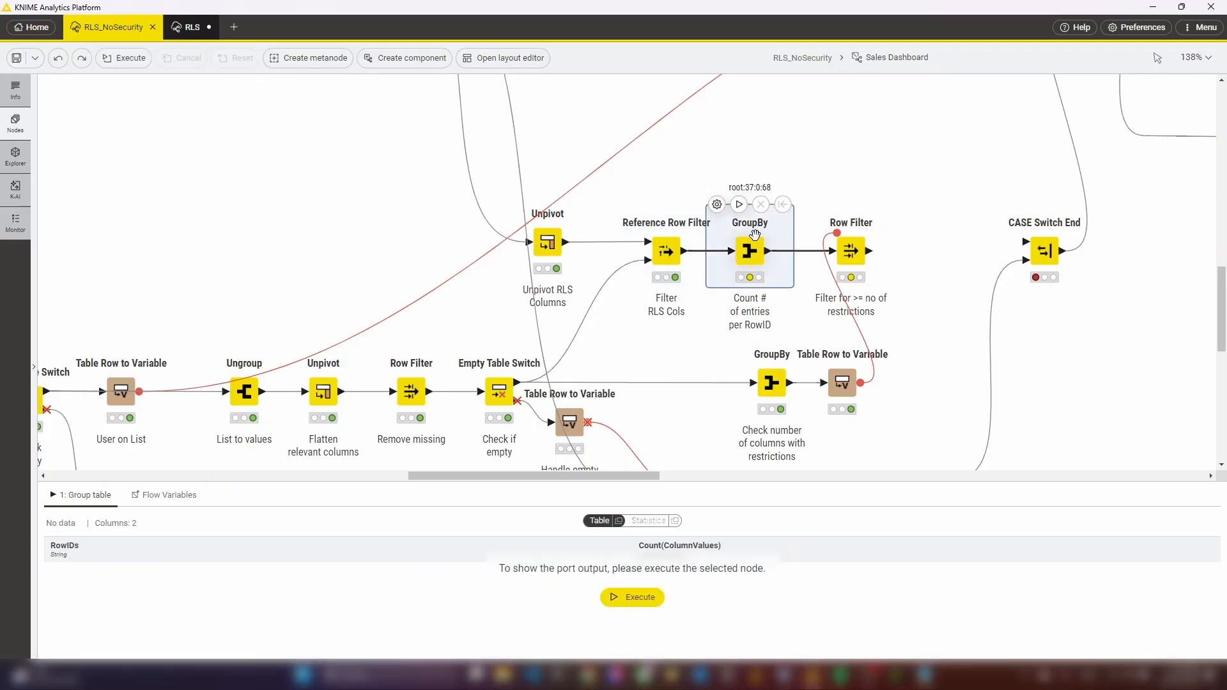
double_click(744, 249)
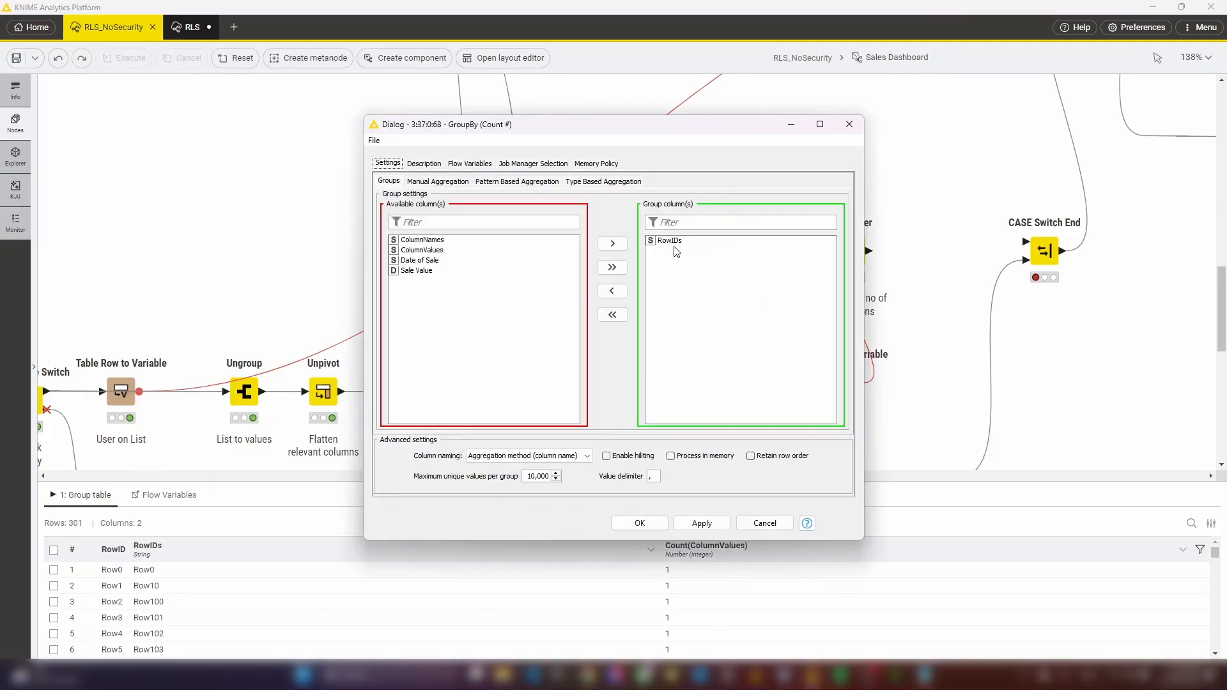
left_click(462, 185)
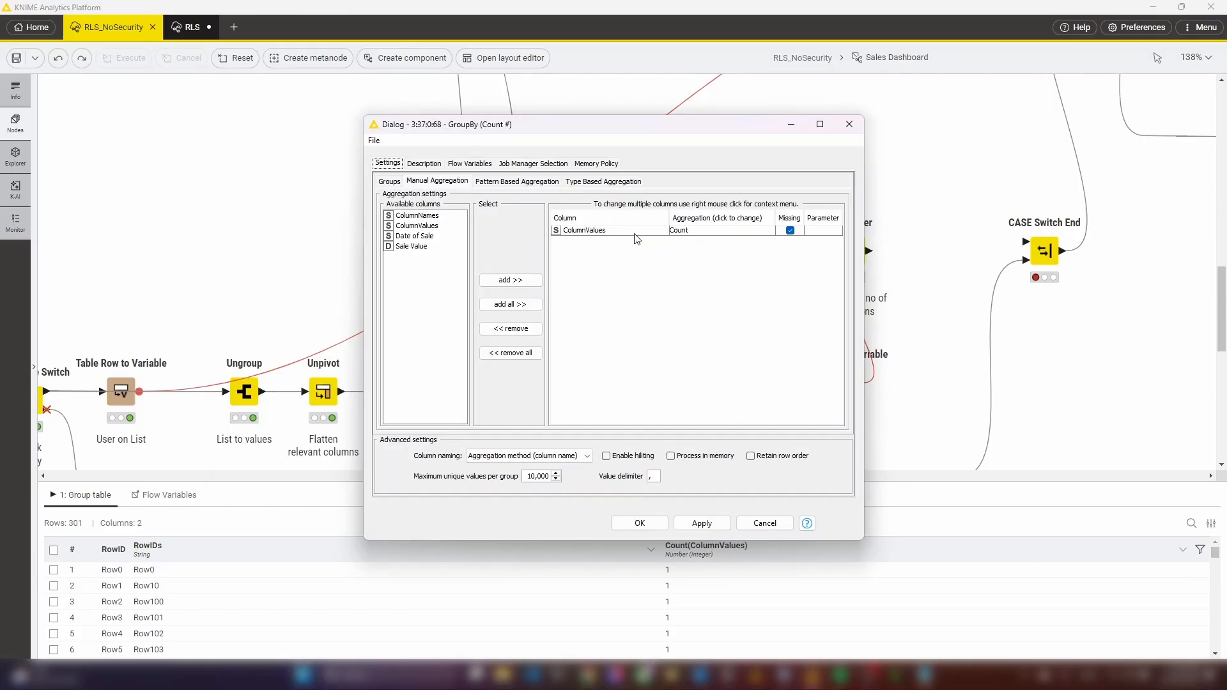
left_click(850, 124)
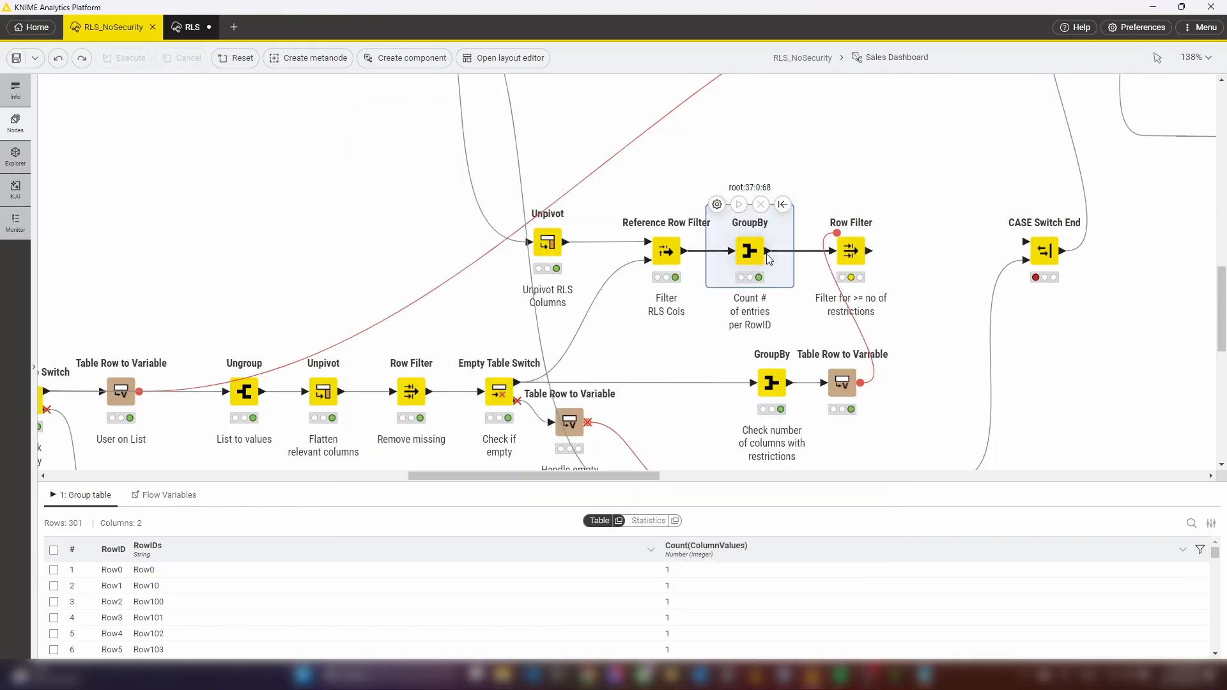
Execute the Row Filter on the number of restrictions, and review its criterion and the Table Row to Variable output feeding it.
left_click(853, 253)
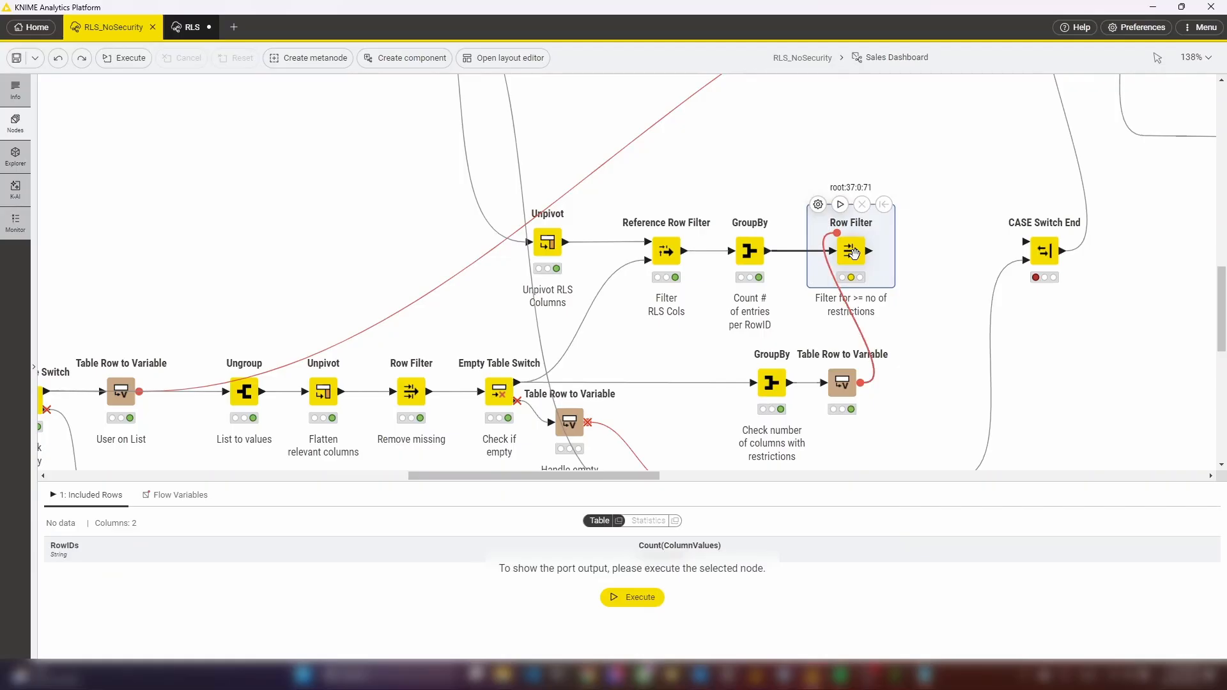
left_click(839, 204)
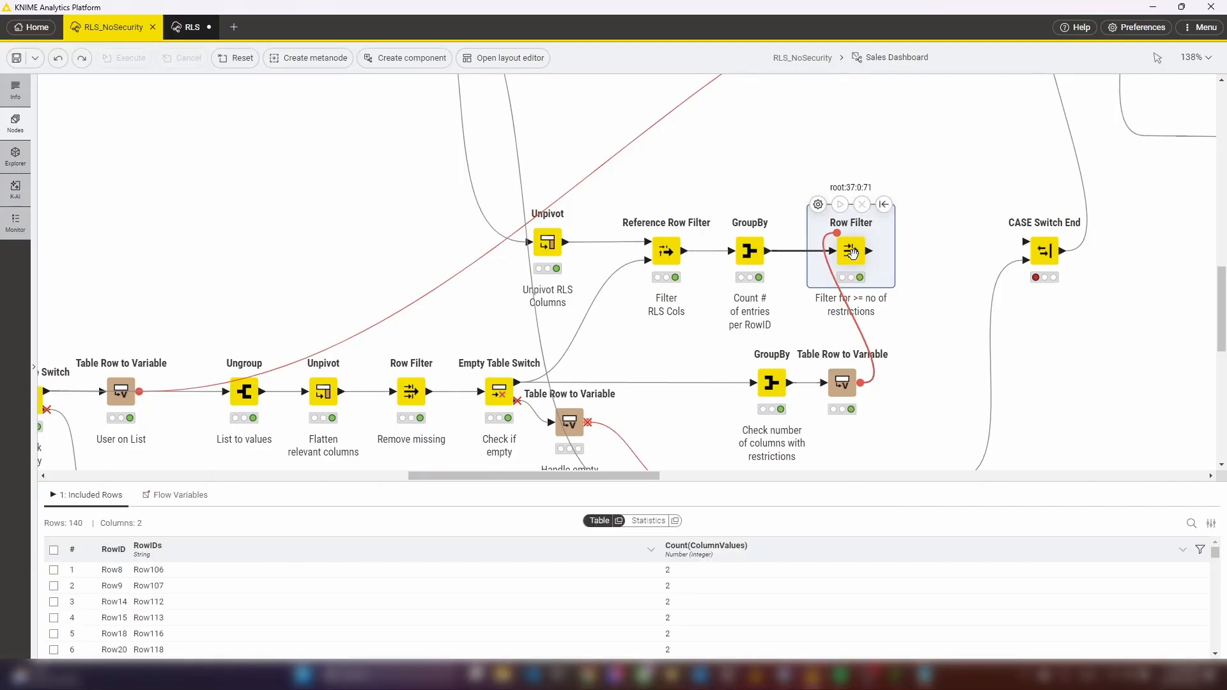
left_click(843, 386)
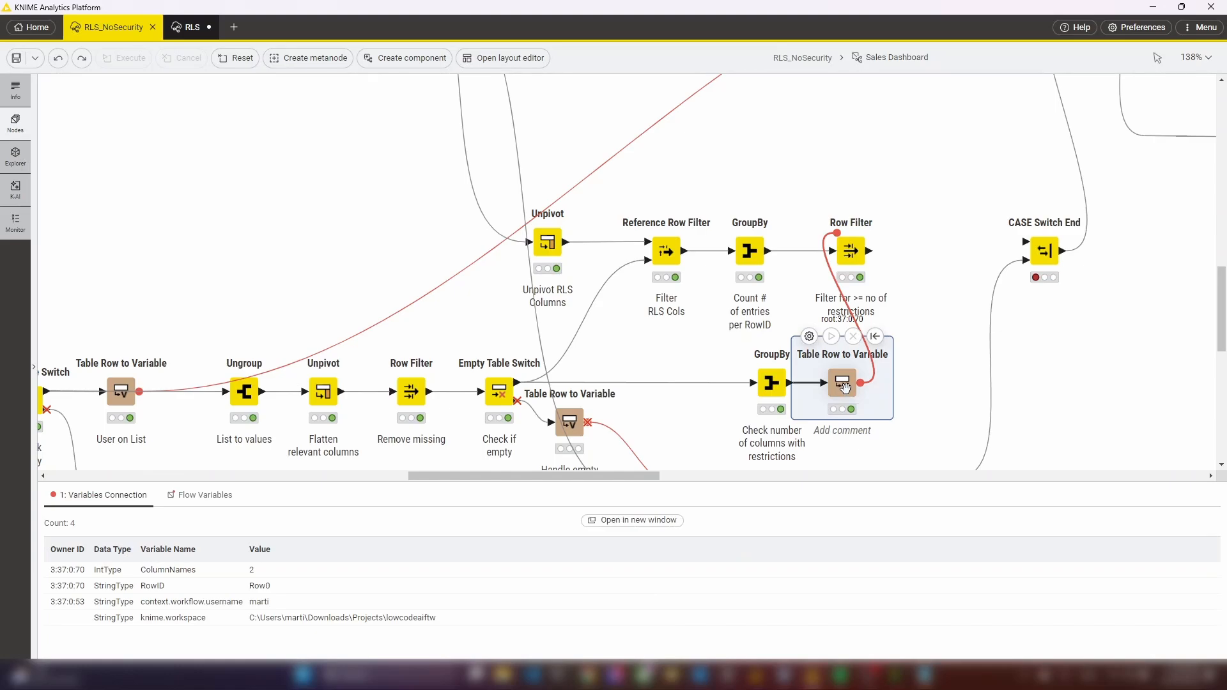
left_click(854, 254)
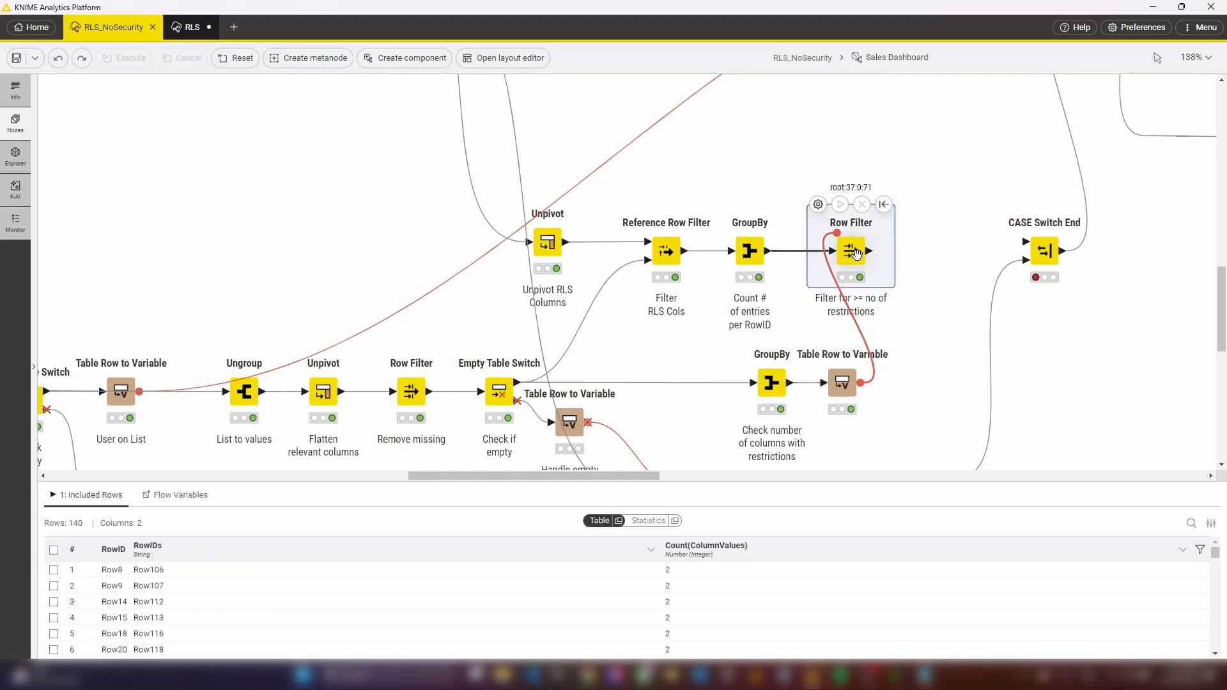
left_click(819, 206)
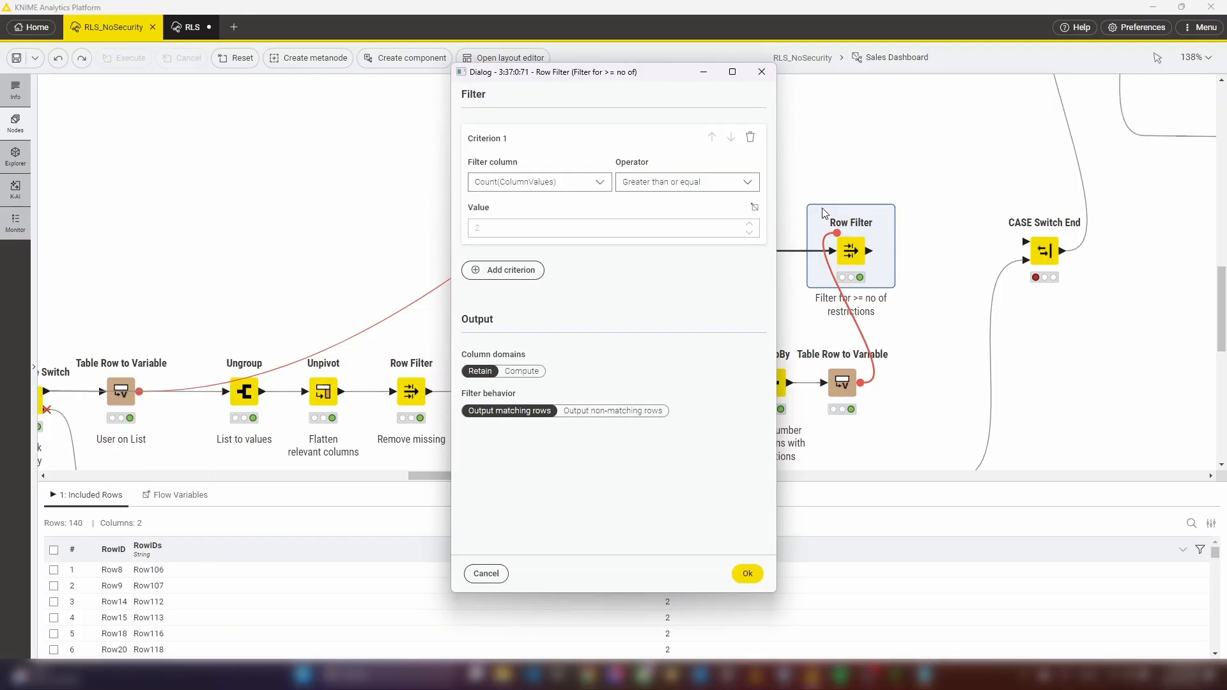
left_click(759, 83)
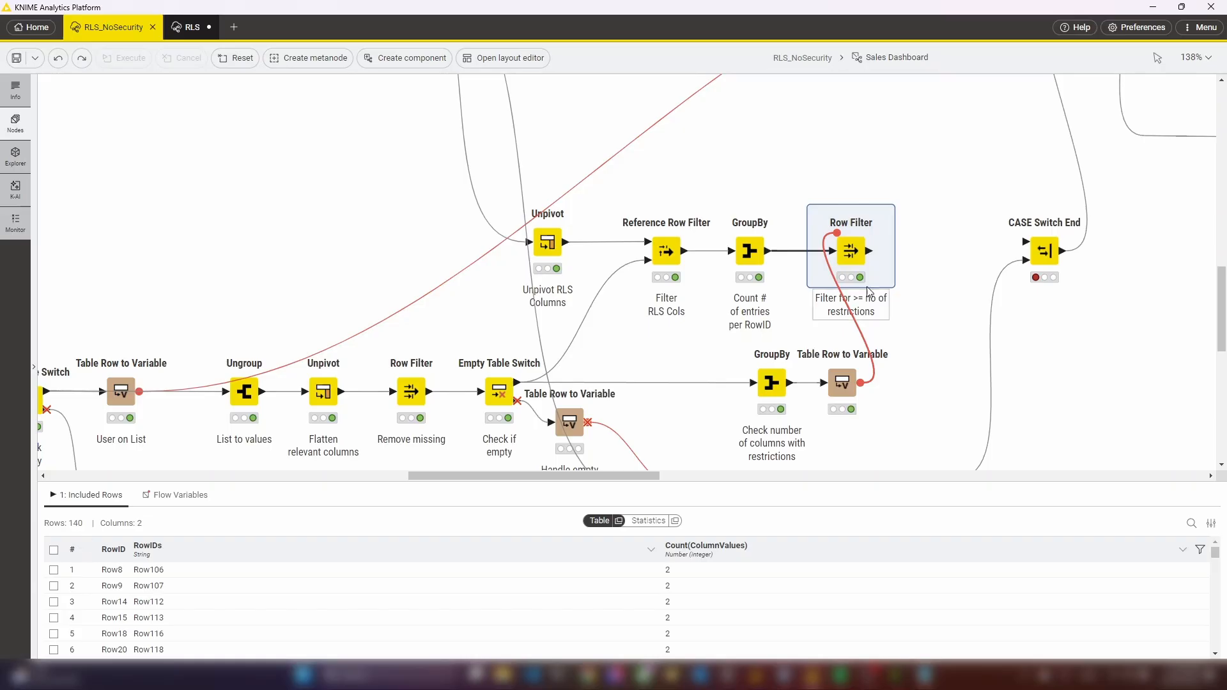
Restore the "Keep RowIDs that match access profile" Reference Row Filter by undoing its removal, review its column settings and execute it.
scroll(981, 295, "up", 2)
key("ctrl+z")
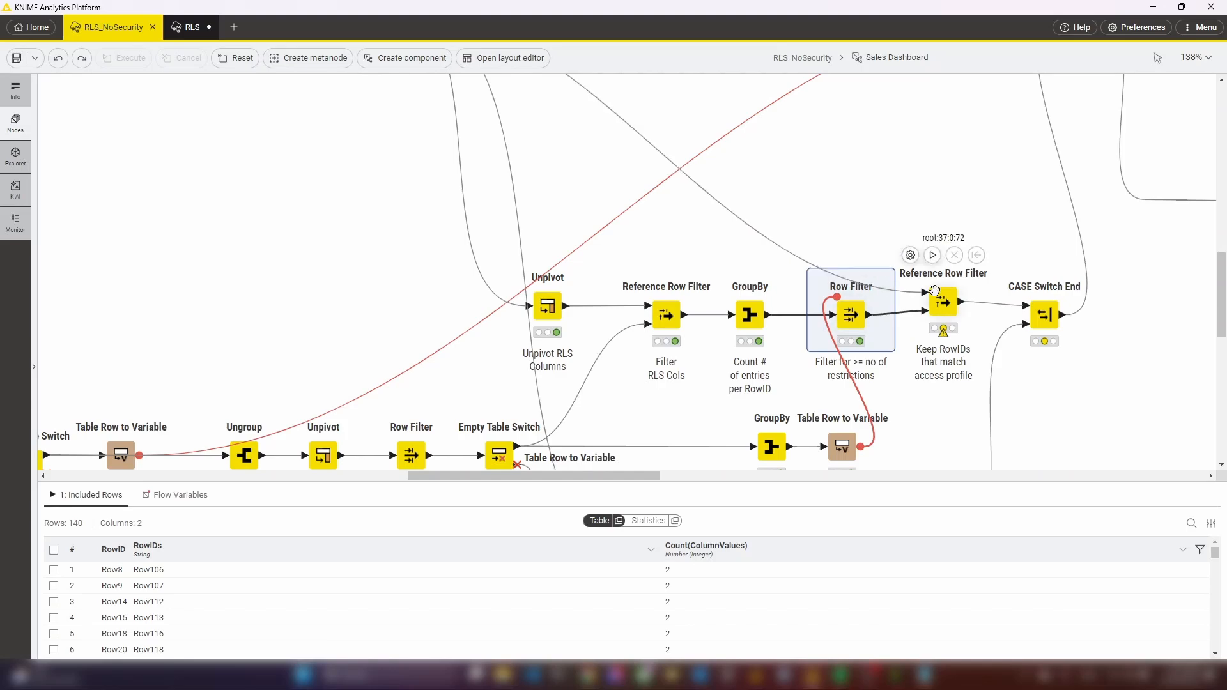
left_click(933, 308)
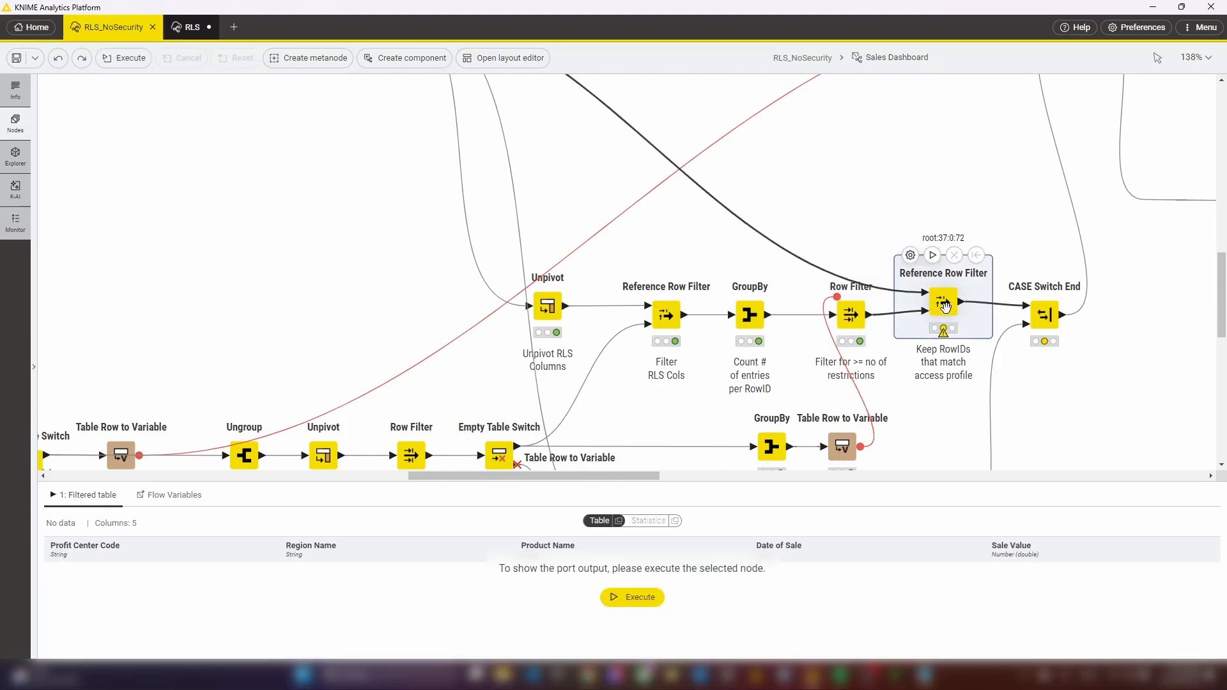
left_click(910, 255)
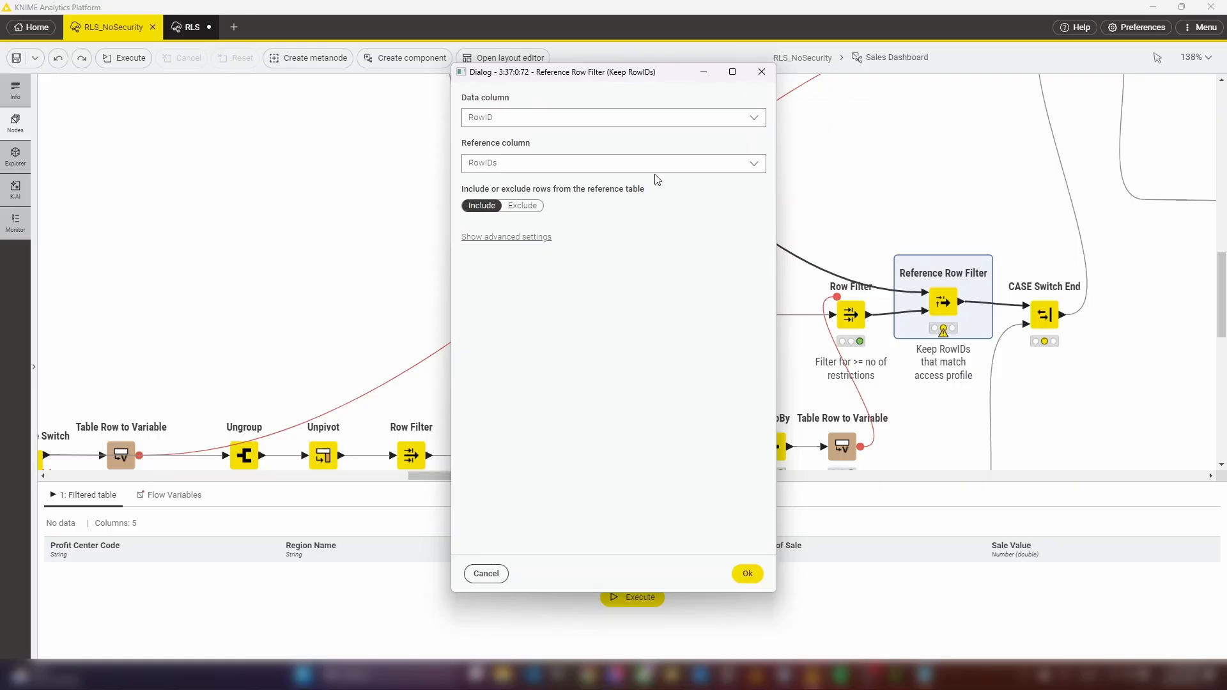
left_click(762, 75)
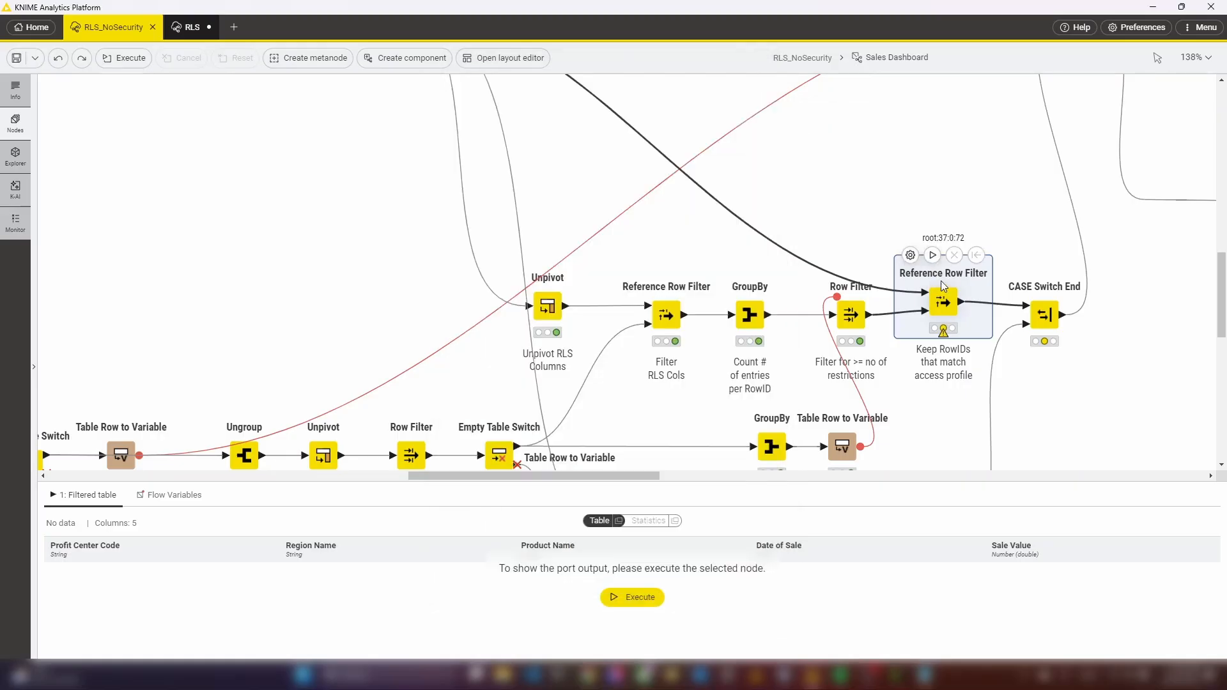
left_click(933, 255)
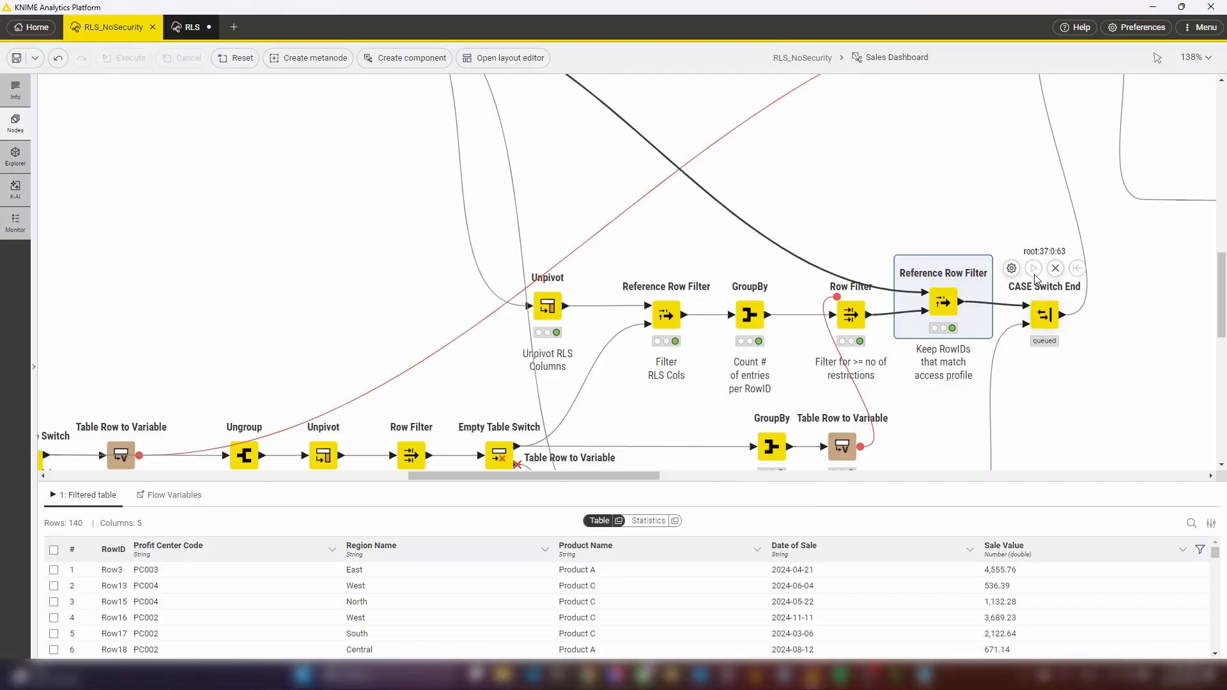
Execute CASE Switch End, show its output table and check the Column Expressions (legacy) node it feeds.
left_click(1036, 318)
scroll(1086, 365, "up", 4)
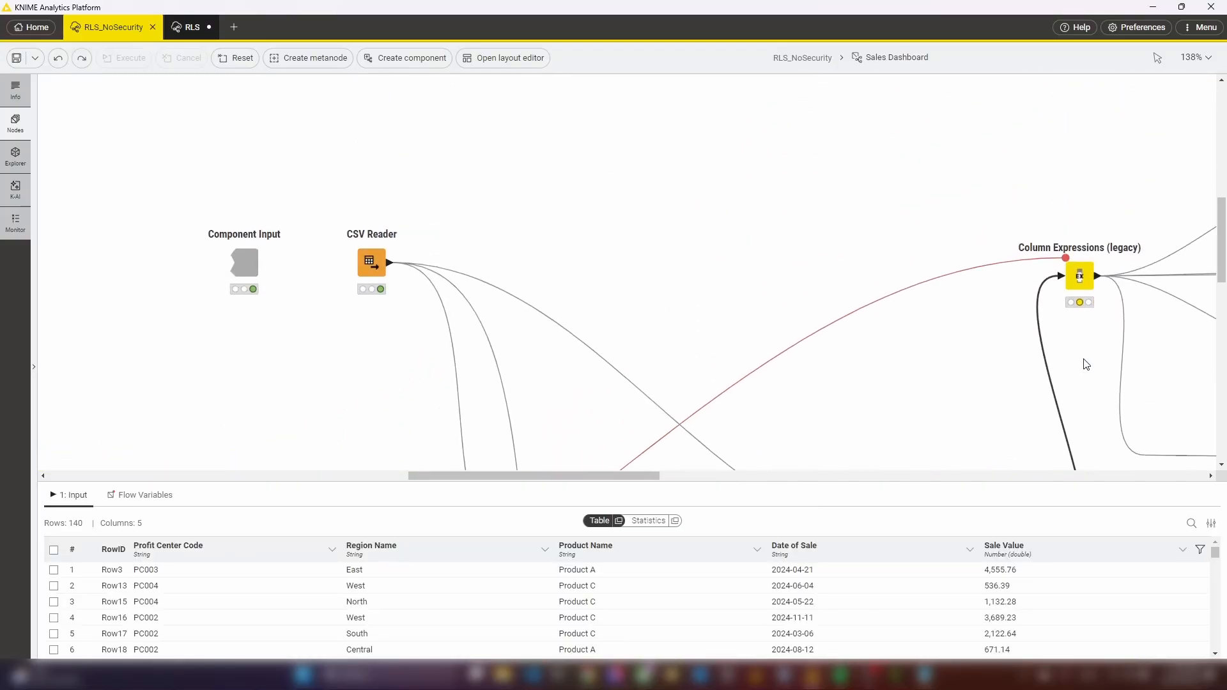
left_click(1080, 278)
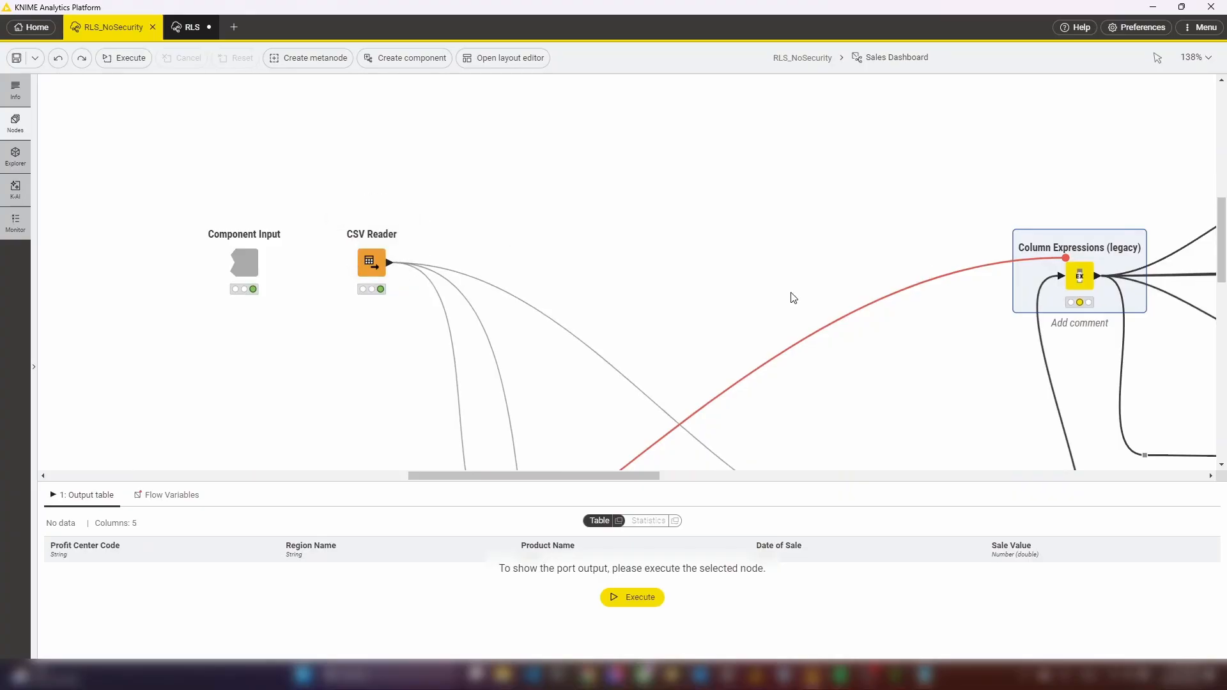
Delete the "User on List" Table Row to Variable node placed before Ungroup.
scroll(933, 317, "down", 3)
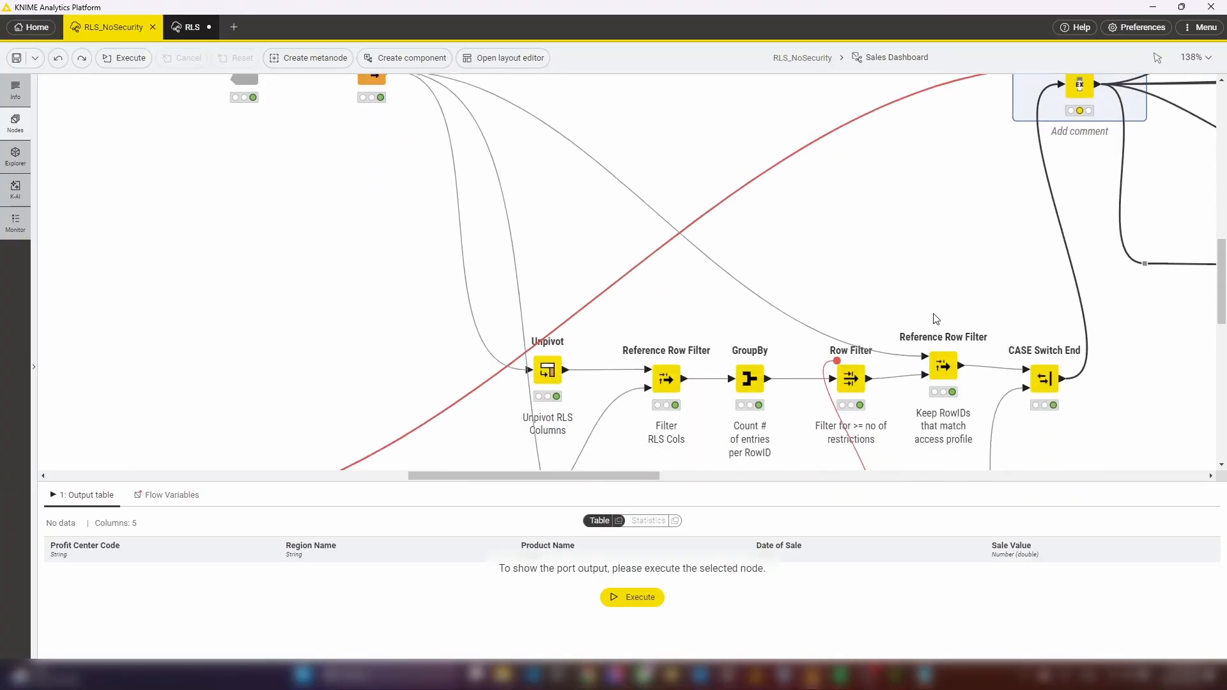
scroll(933, 317, "down", 3)
left_click(125, 336)
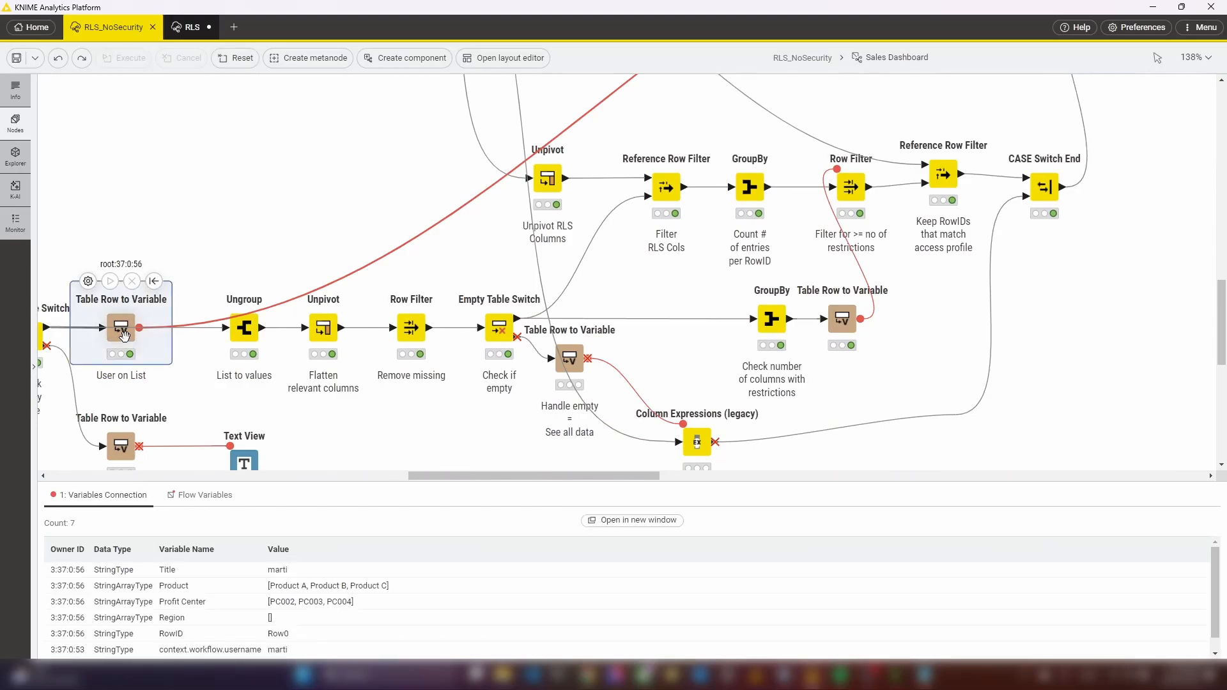
key("Delete")
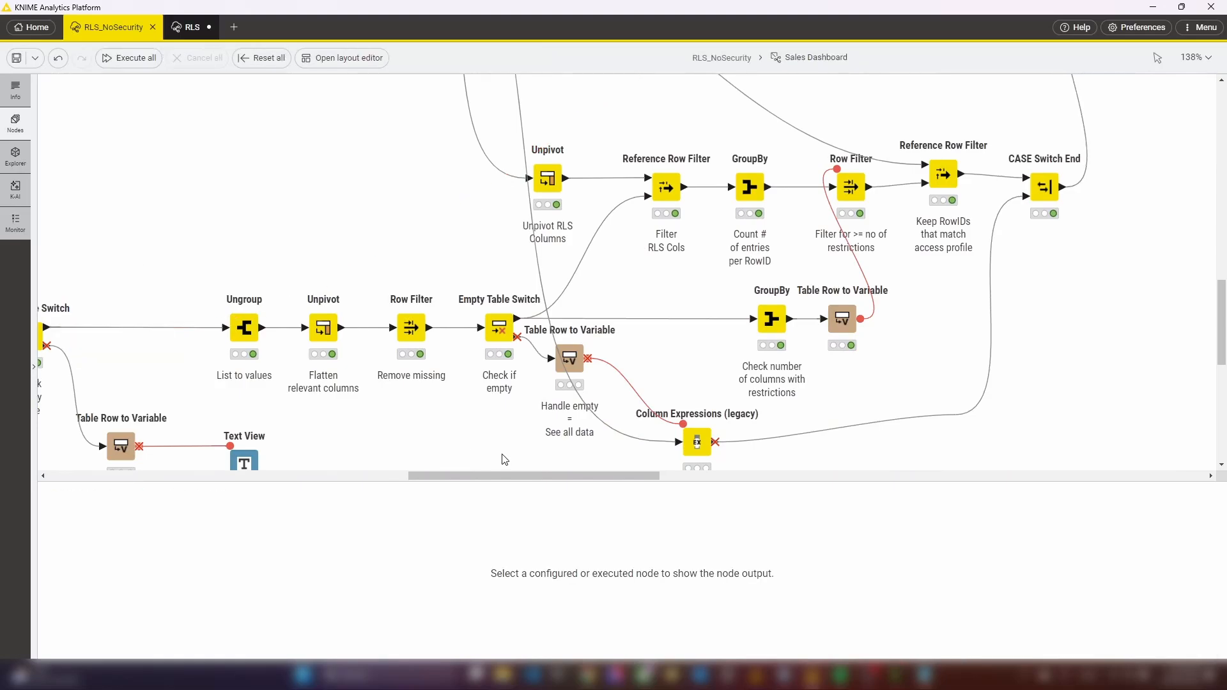
Save the workflow and open the Sales Dashboard component's interactive view.
mouse_move(260, 338)
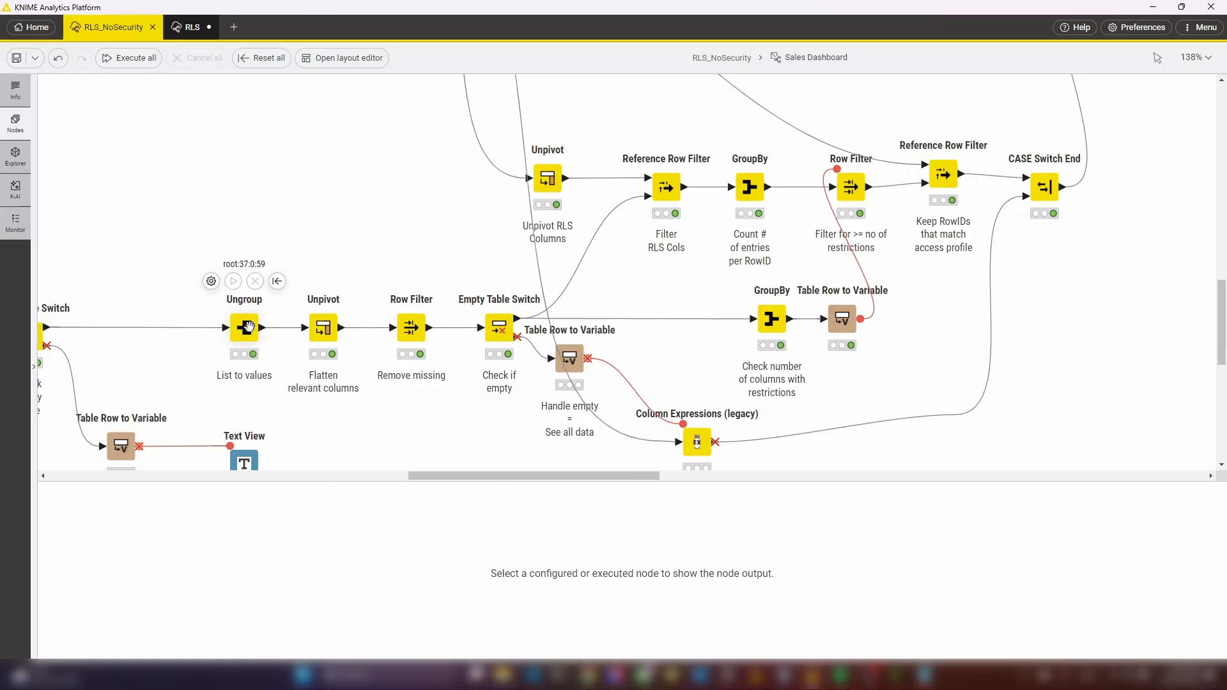
scroll(559, 389, "up", 4)
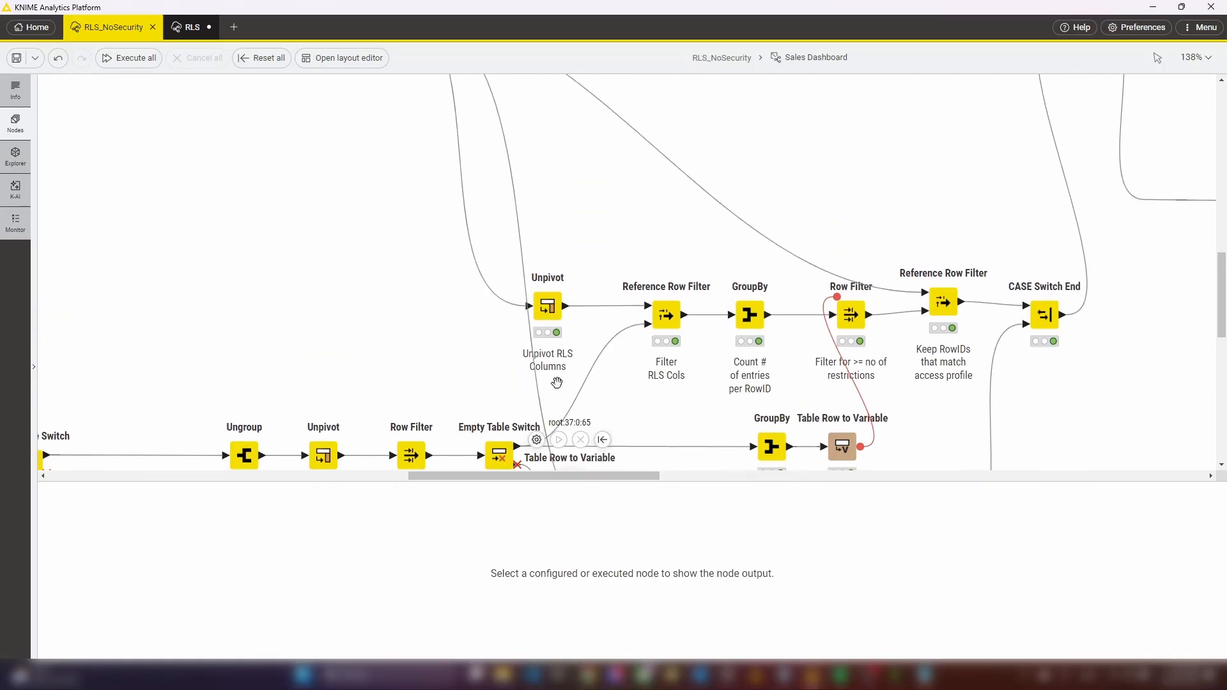
key("ctrl+s")
left_click(728, 354)
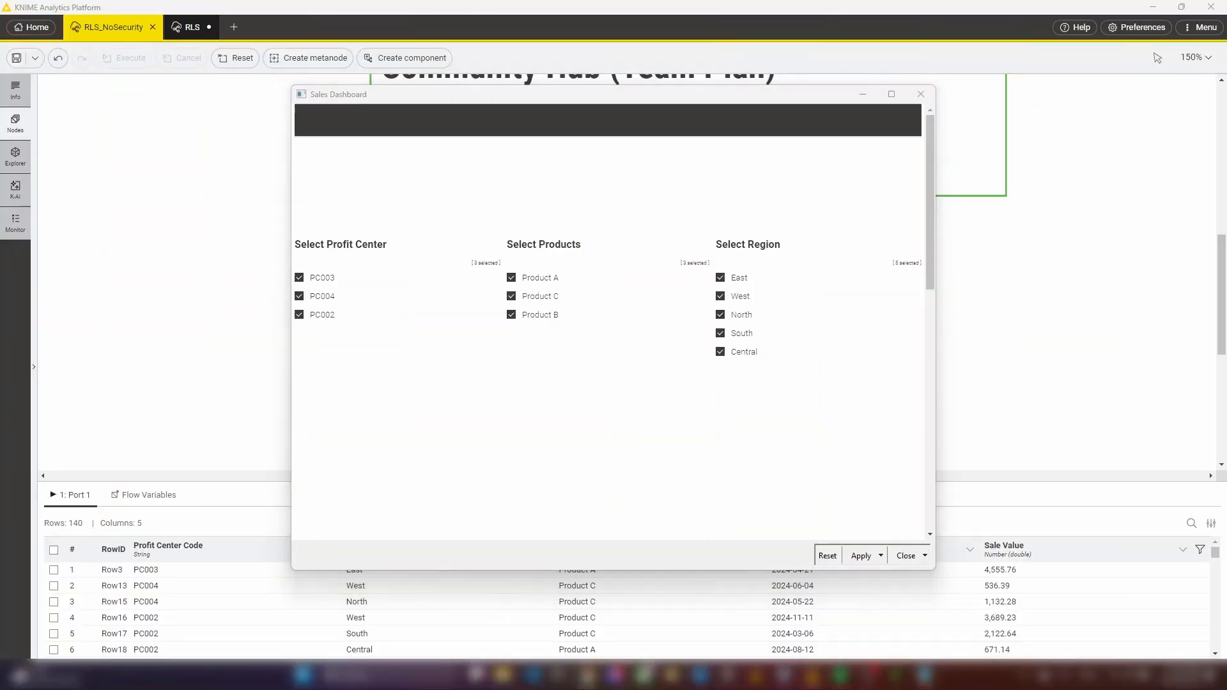
Check the first user's permitted values in the SharePoint RLS list in Chrome, and compare them with the maximized dashboard in KNIME.
mouse_move(586, 674)
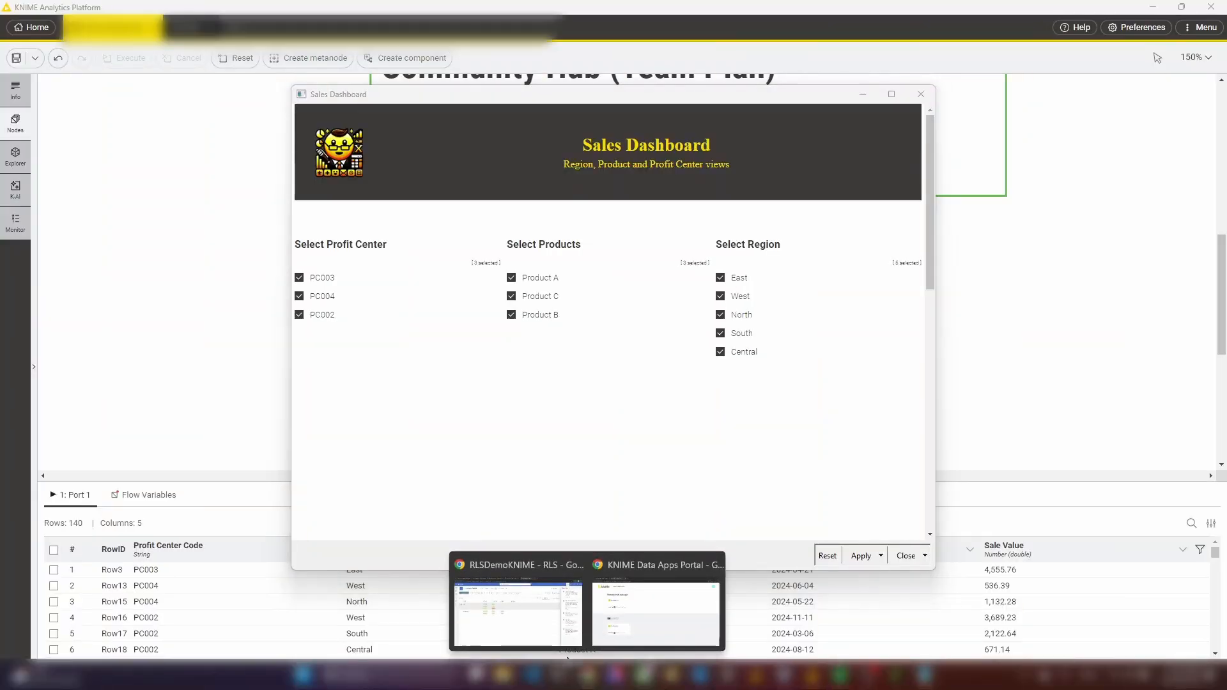
left_click(524, 577)
left_click(527, 441)
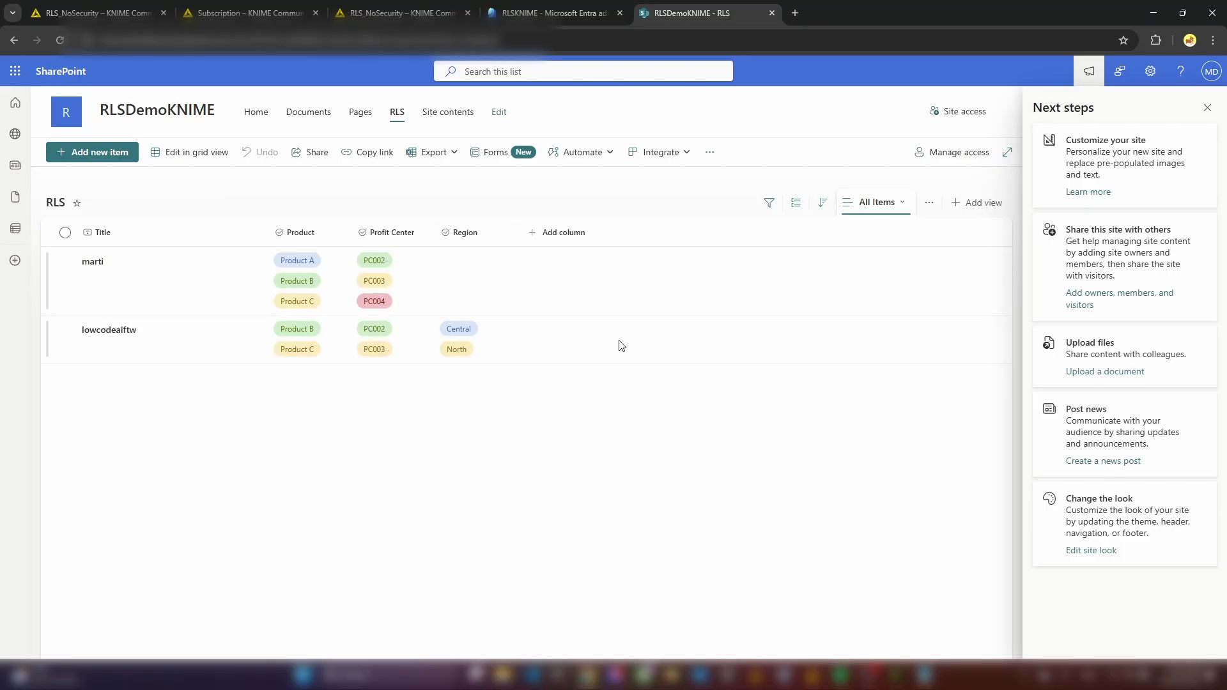
mouse_move(829, 679)
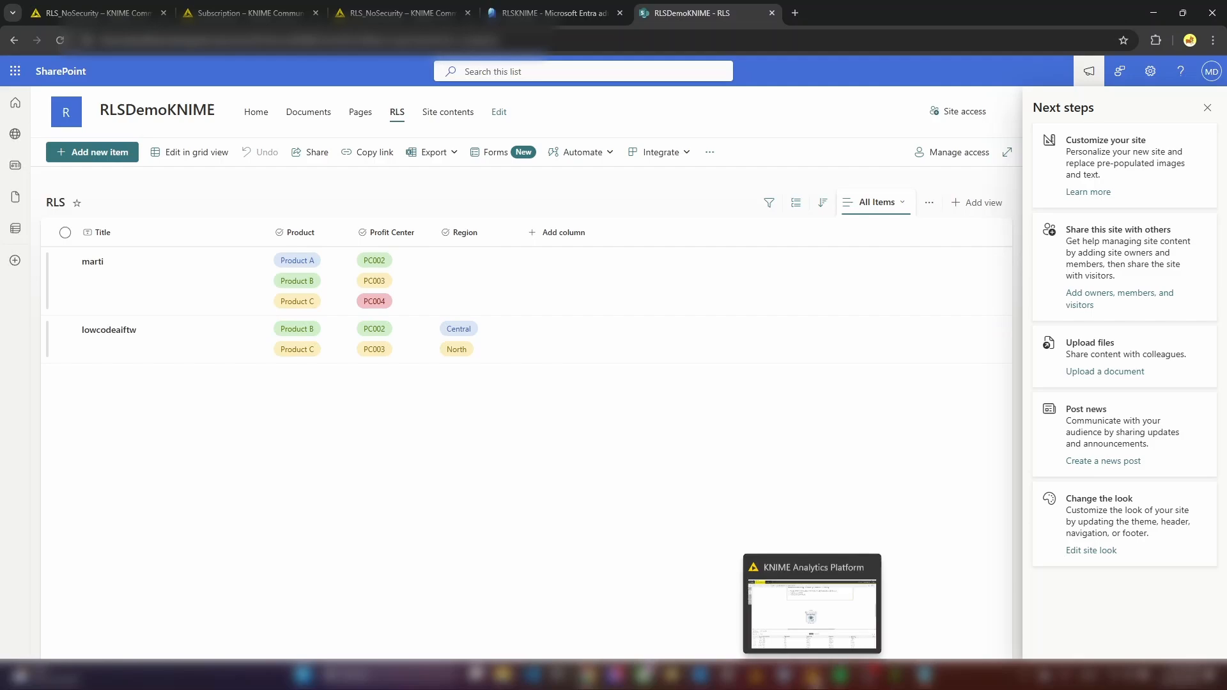
left_click(815, 607)
left_click(892, 94)
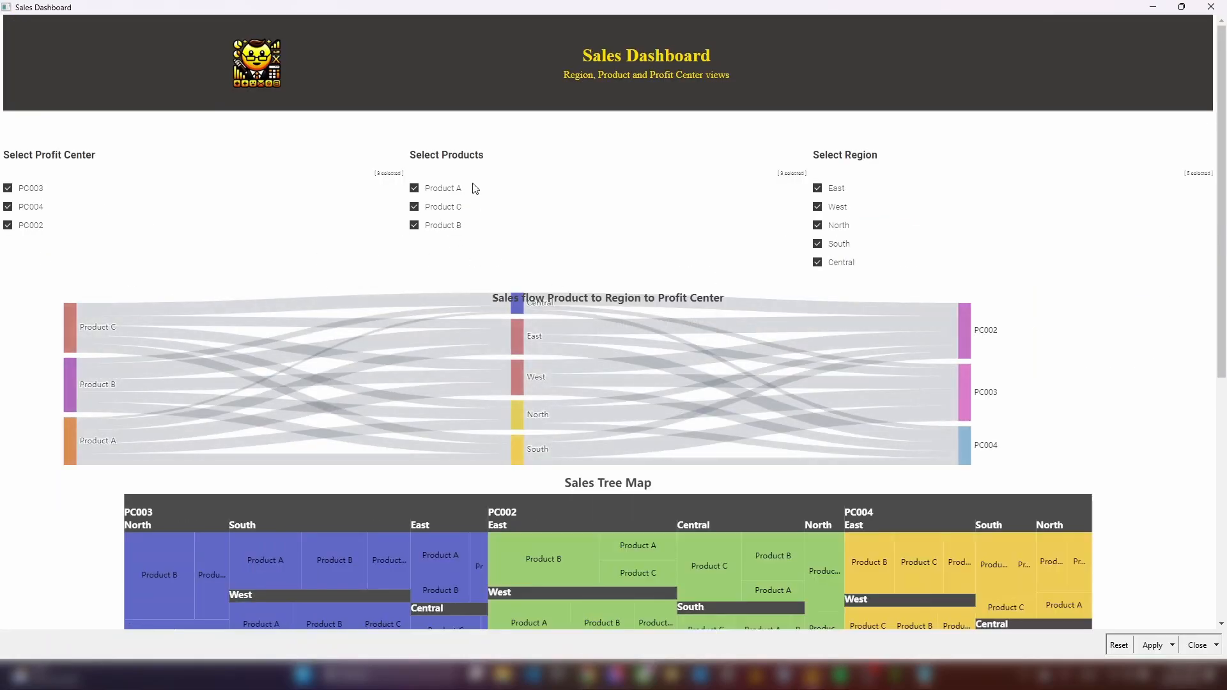
Test the dashboard's region filter by deselecting West and North, and close the view discarding the changes.
left_click(818, 207)
left_click(820, 227)
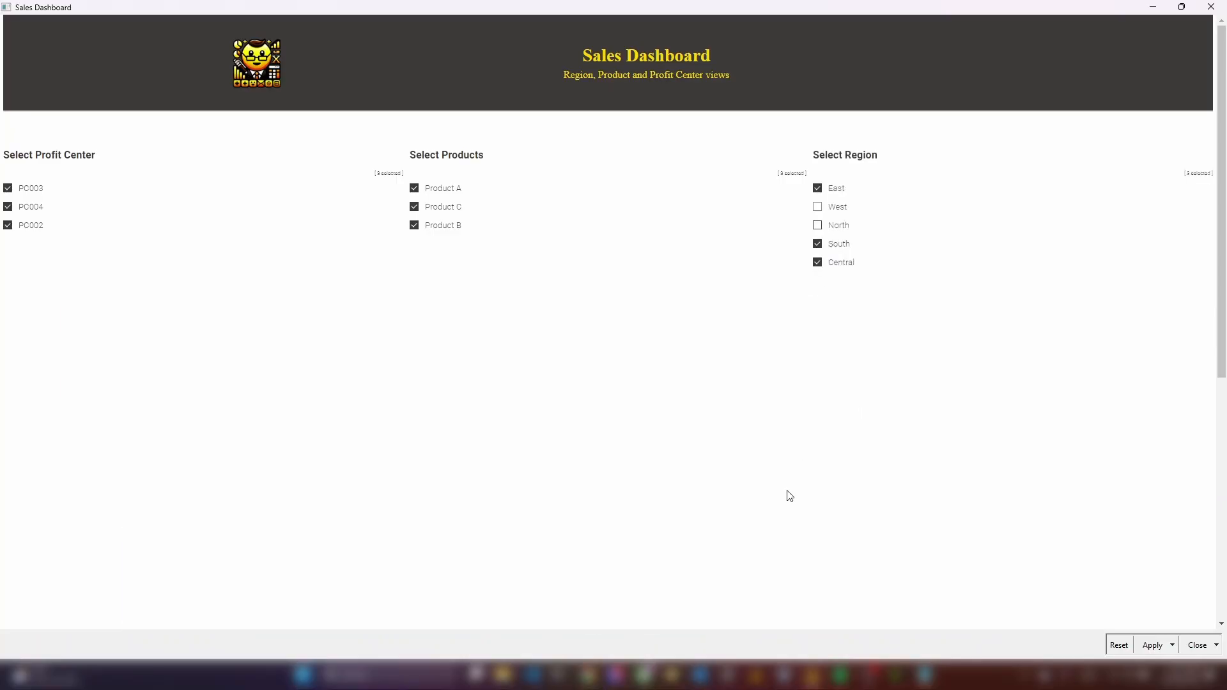
left_click(1211, 7)
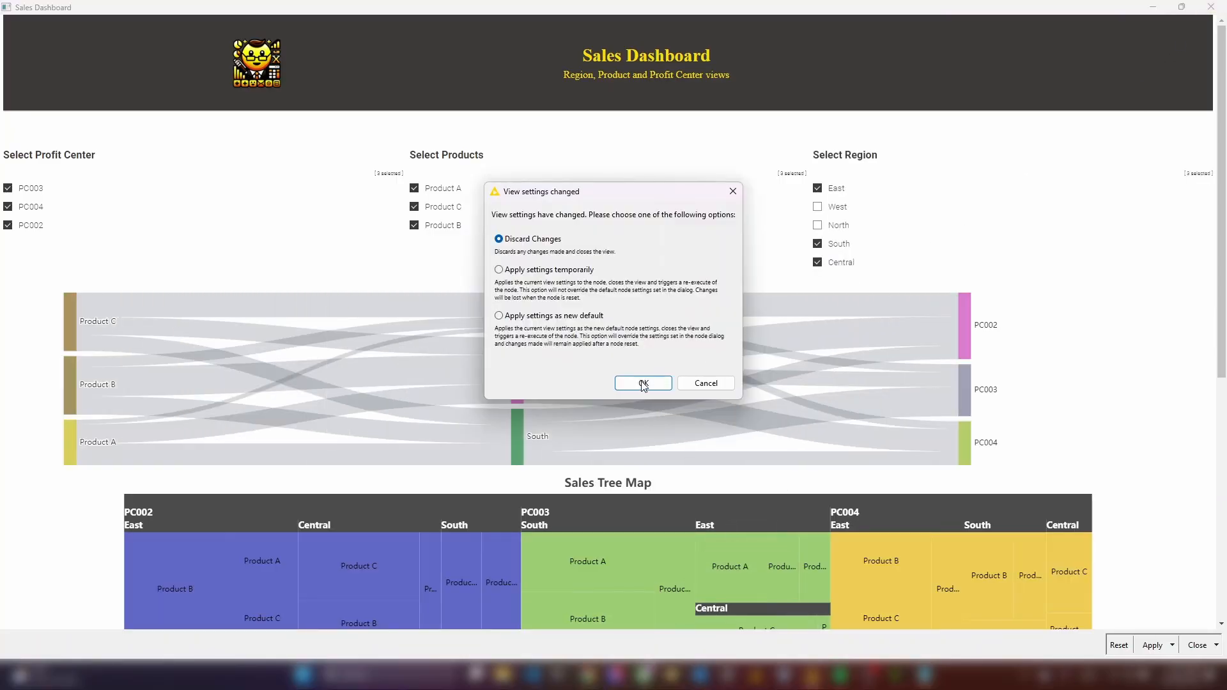
left_click(638, 382)
Switch to the SharePoint RLS list in Chrome, open the first user's item for editing and clear all its Product values.
mouse_move(586, 678)
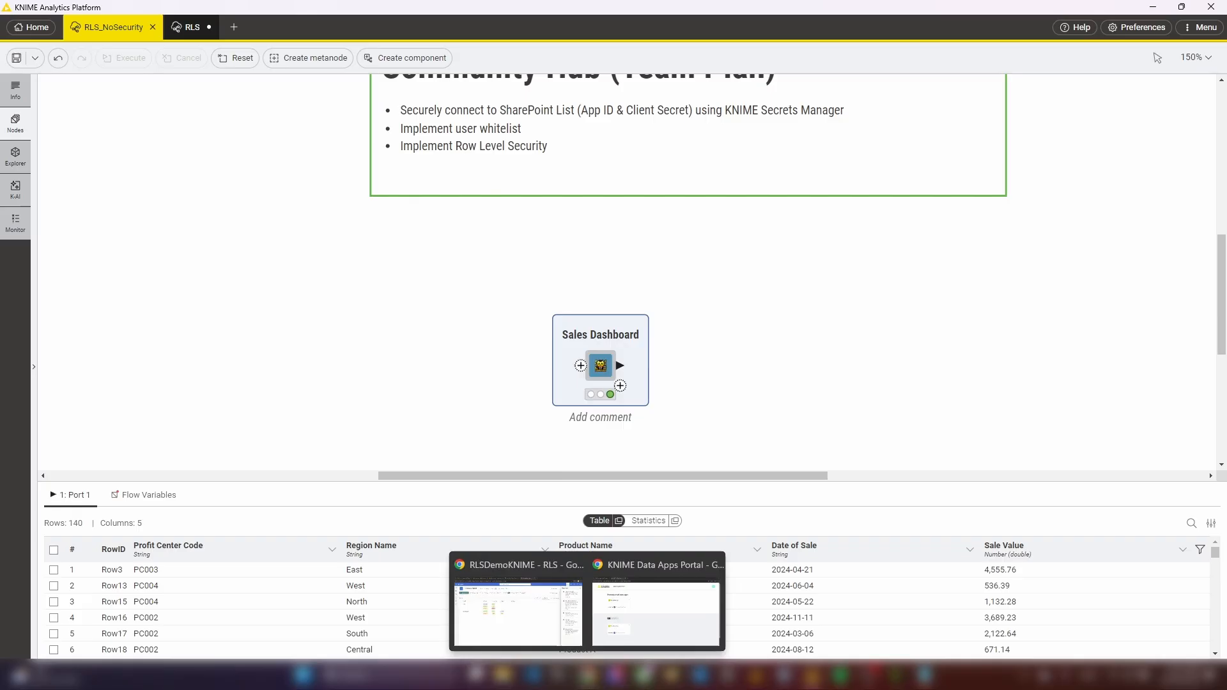
left_click(550, 647)
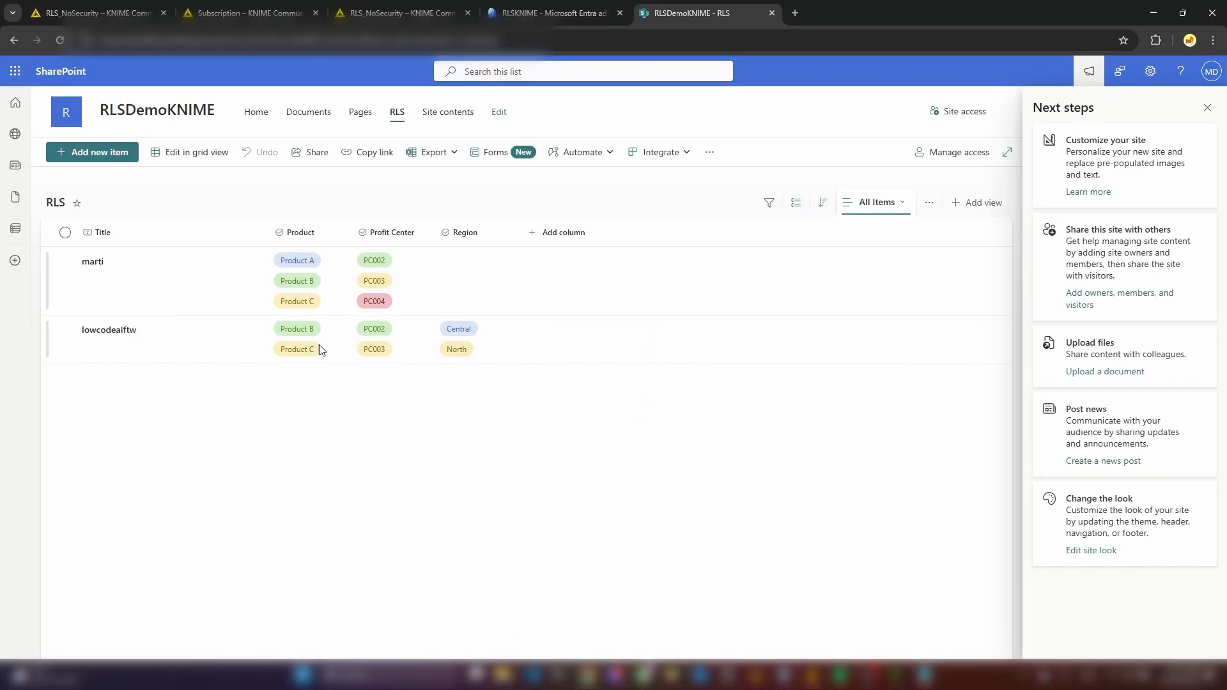
left_click(65, 264)
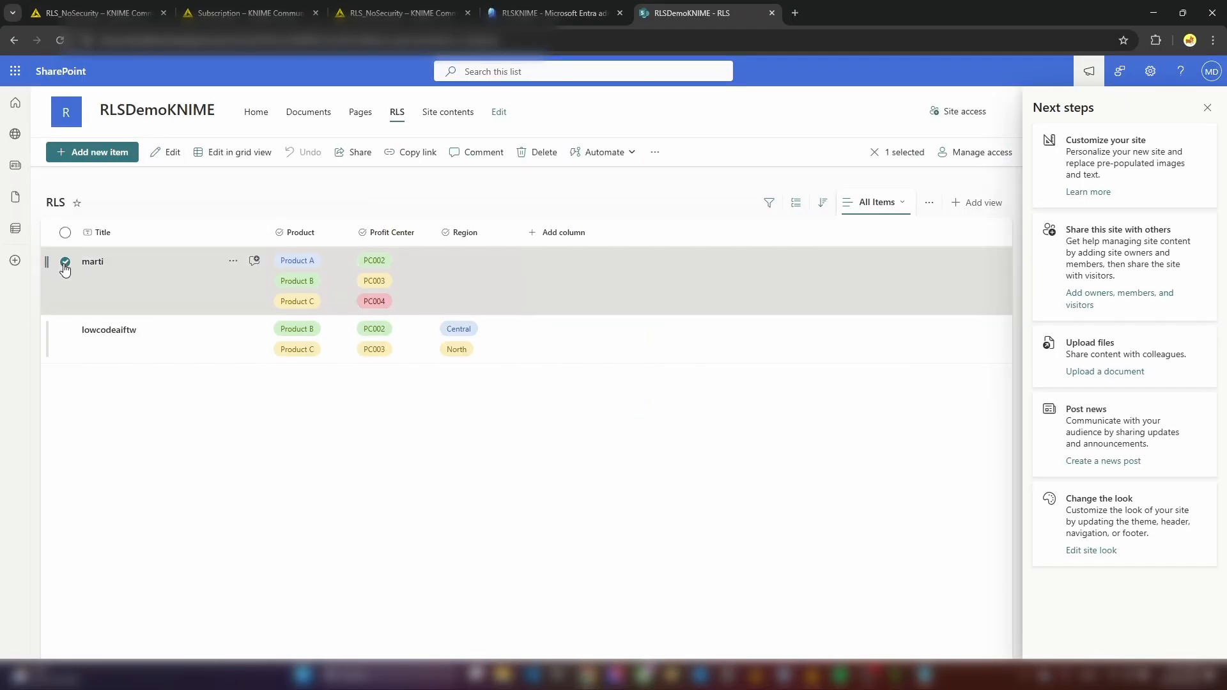
left_click(173, 152)
left_click(356, 269)
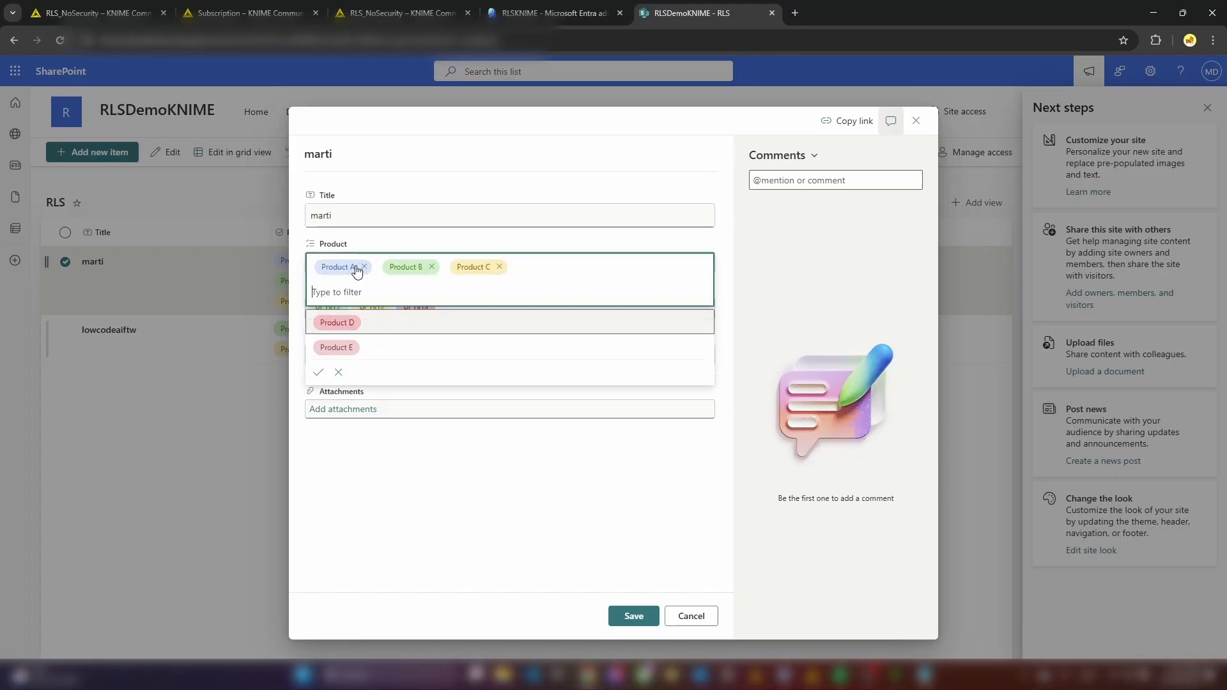
left_click(363, 267)
left_click(363, 267)
left_click(364, 268)
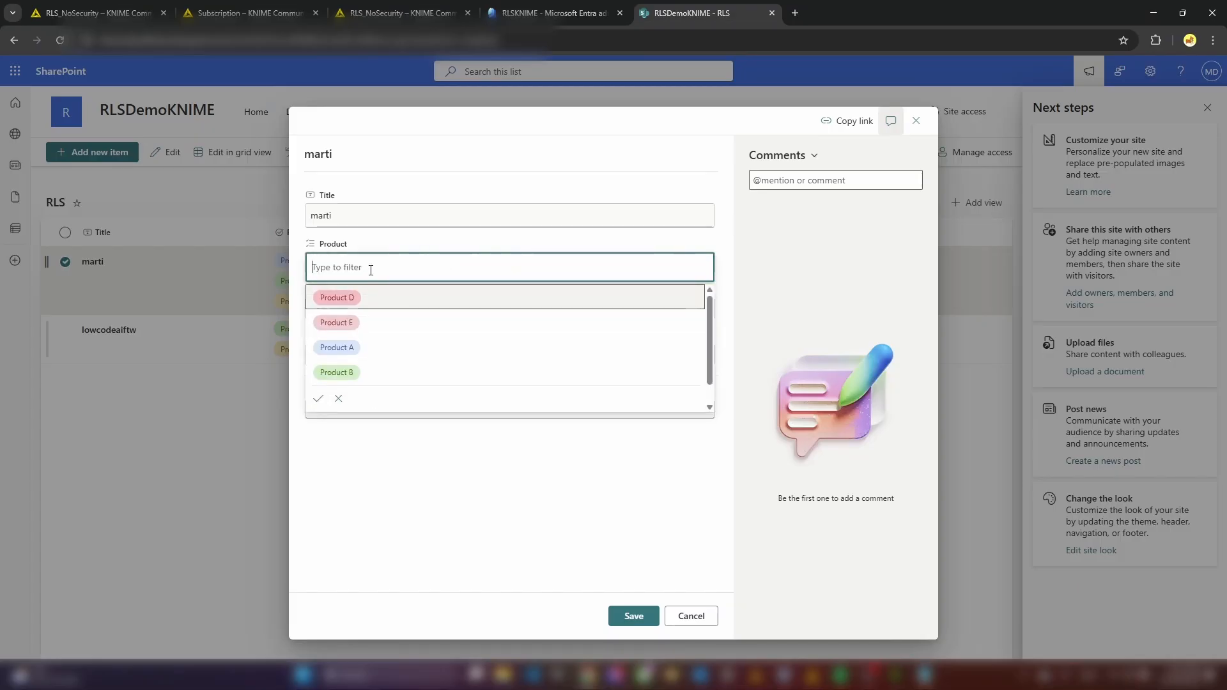
left_click(627, 512)
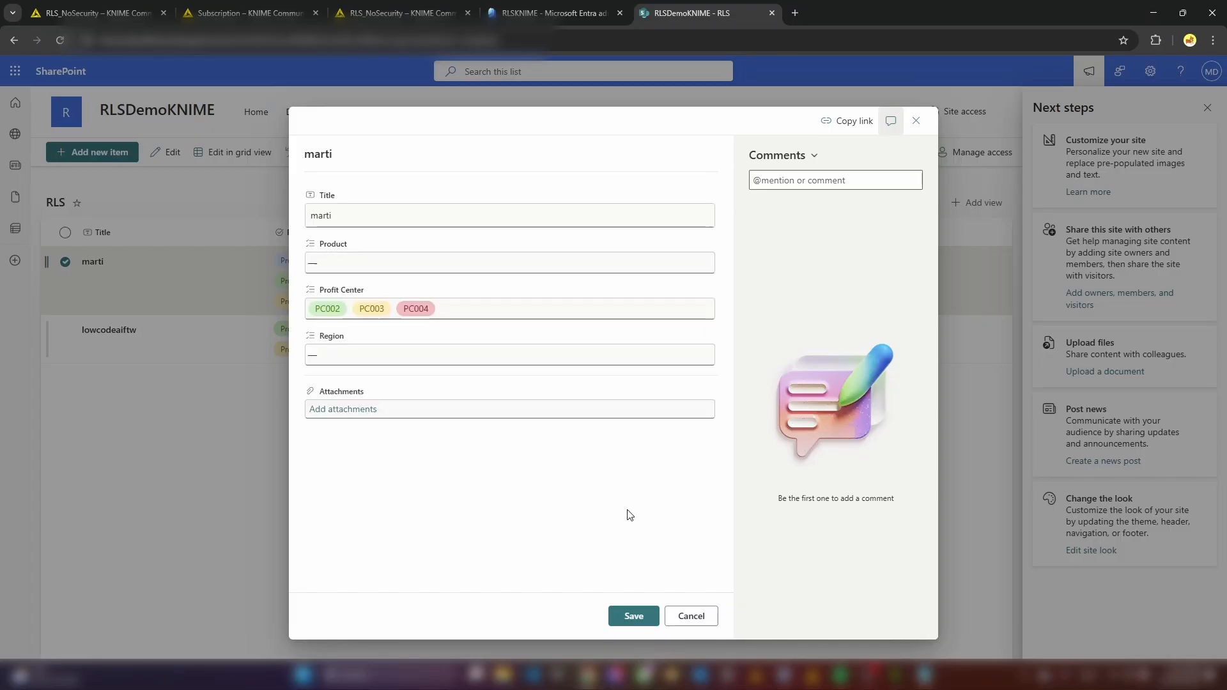
Remove PC002 from the item's Profit Center values and save the item.
left_click(341, 316)
left_click(352, 312)
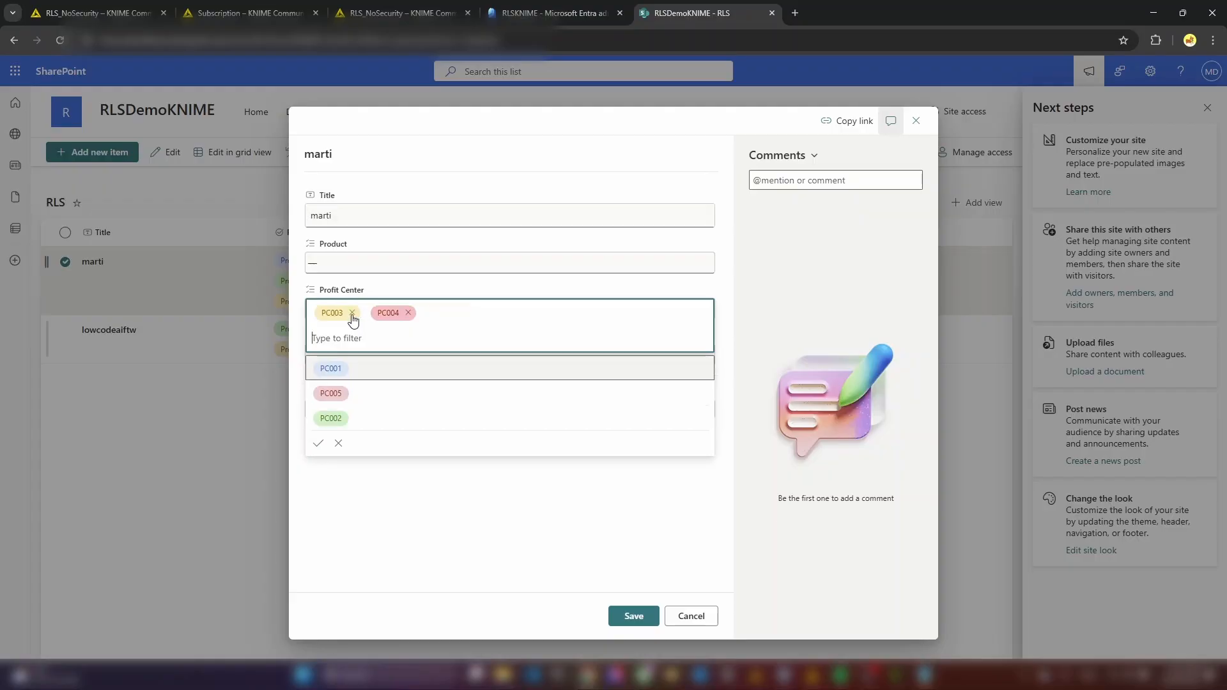
left_click(458, 591)
left_click(634, 616)
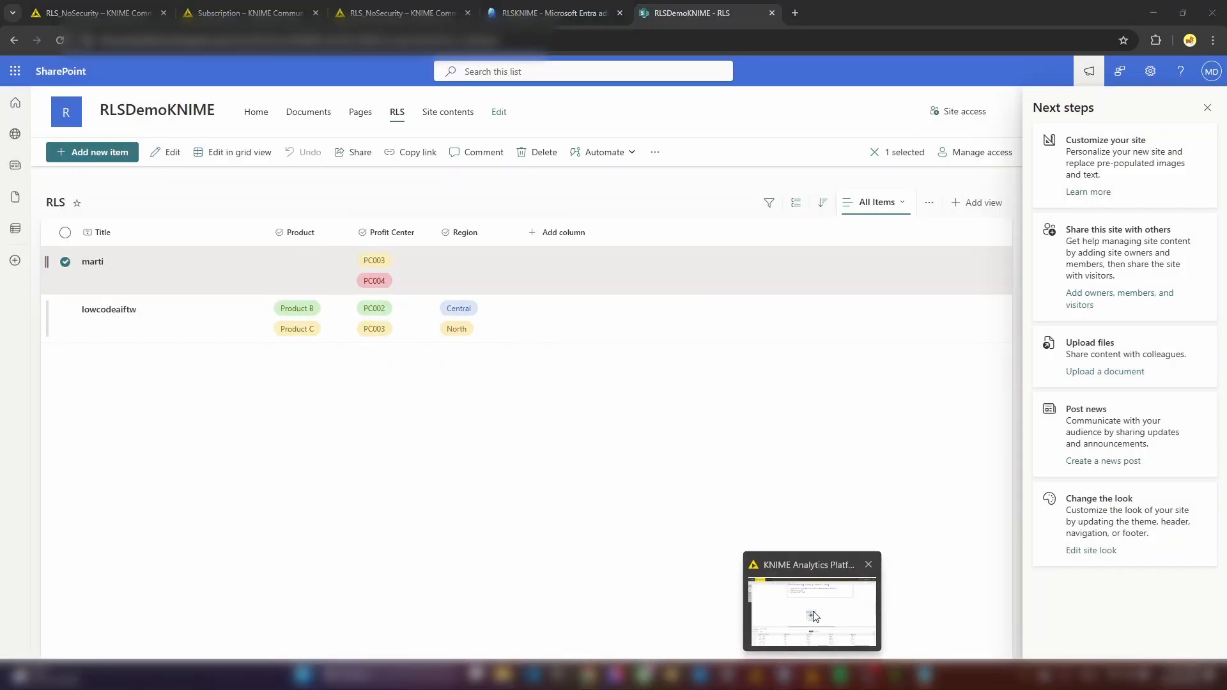
Switch to KNIME Analytics Platform, reset the Sales Dashboard component, rerun it to check the available filter values, and close the view.
left_click(813, 614)
mouse_move(633, 335)
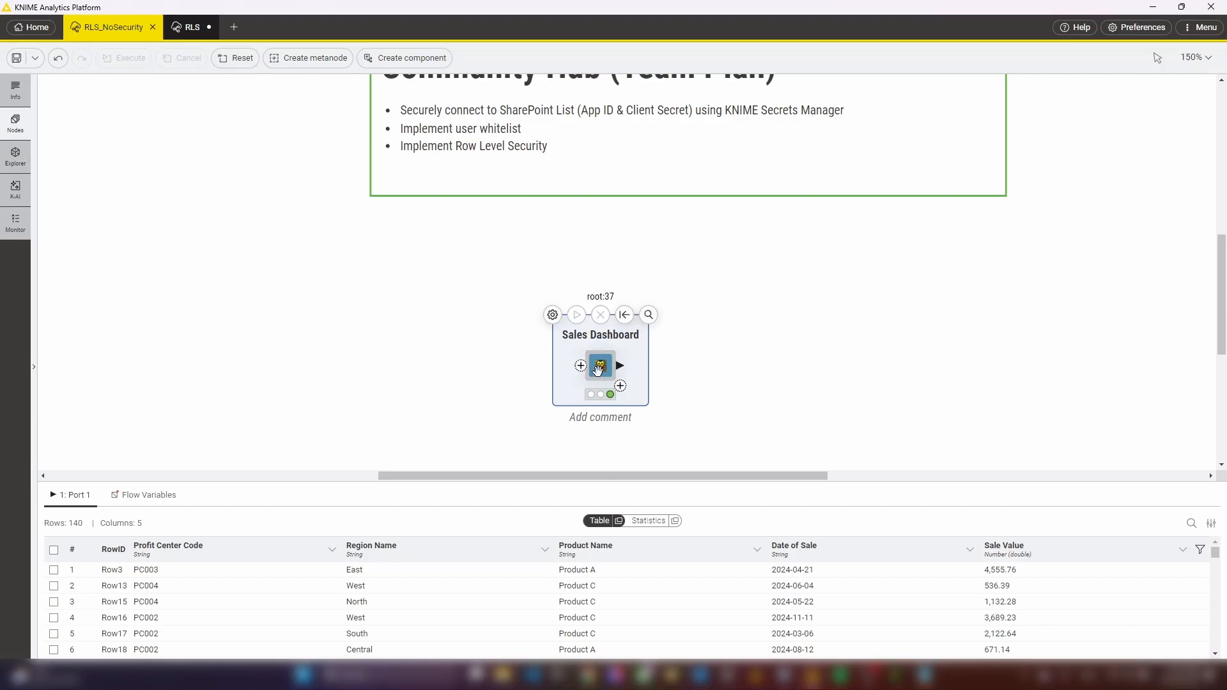
left_click(624, 314)
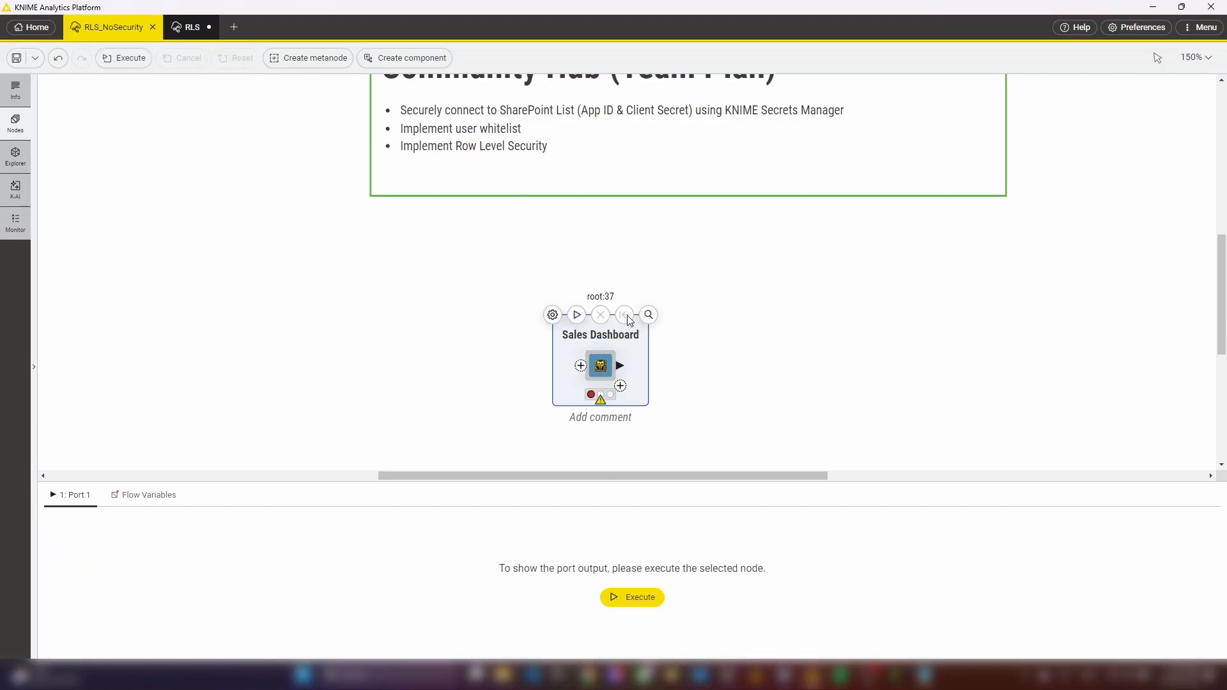
left_click(648, 315)
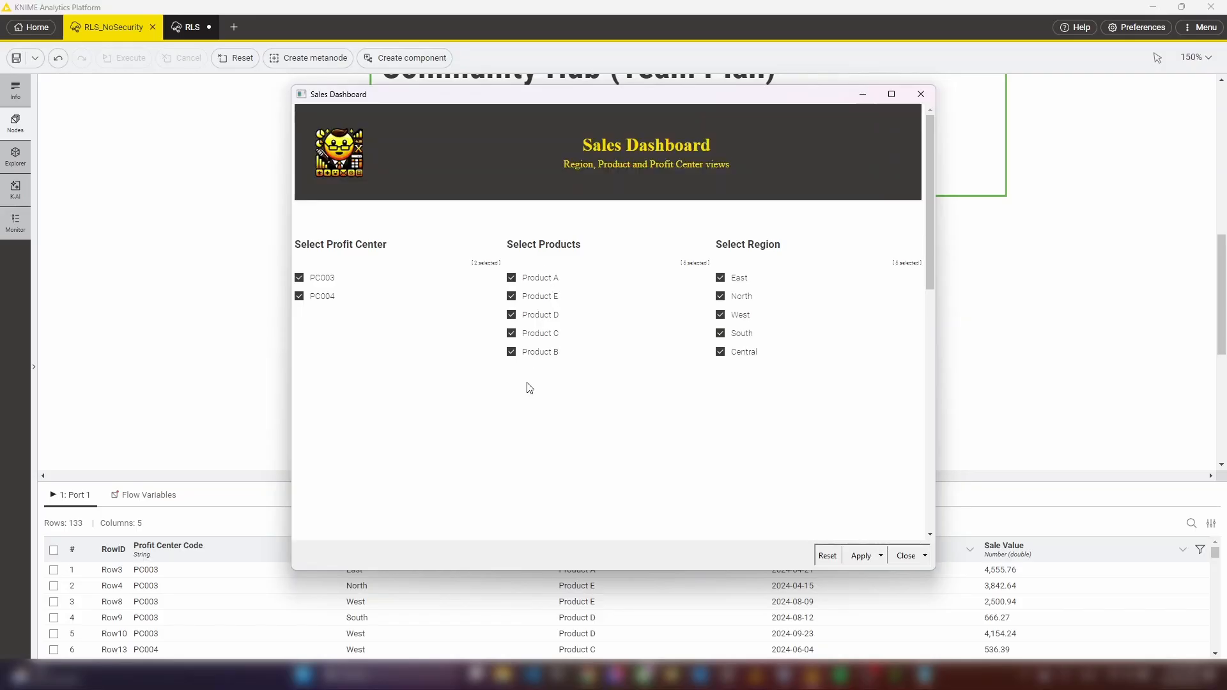
left_click(921, 96)
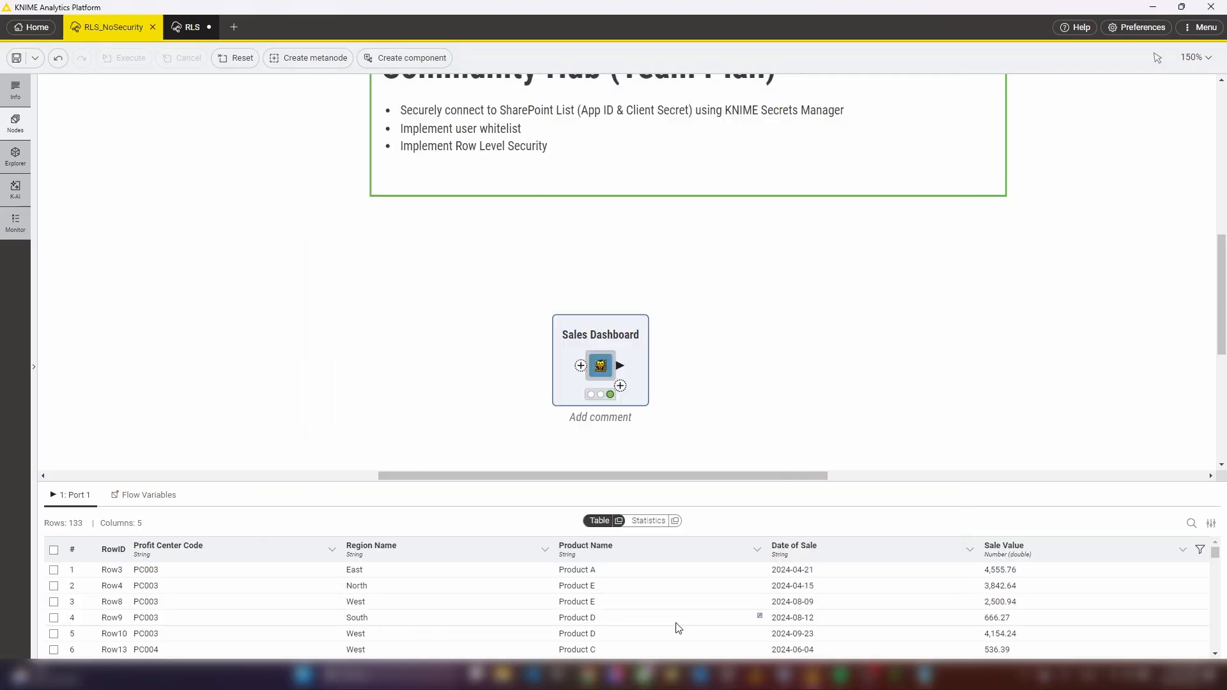
Switch to the SharePoint RLS list in Chrome, clear all Profit Center values from the first user's item and save it.
mouse_move(587, 675)
left_click(513, 627)
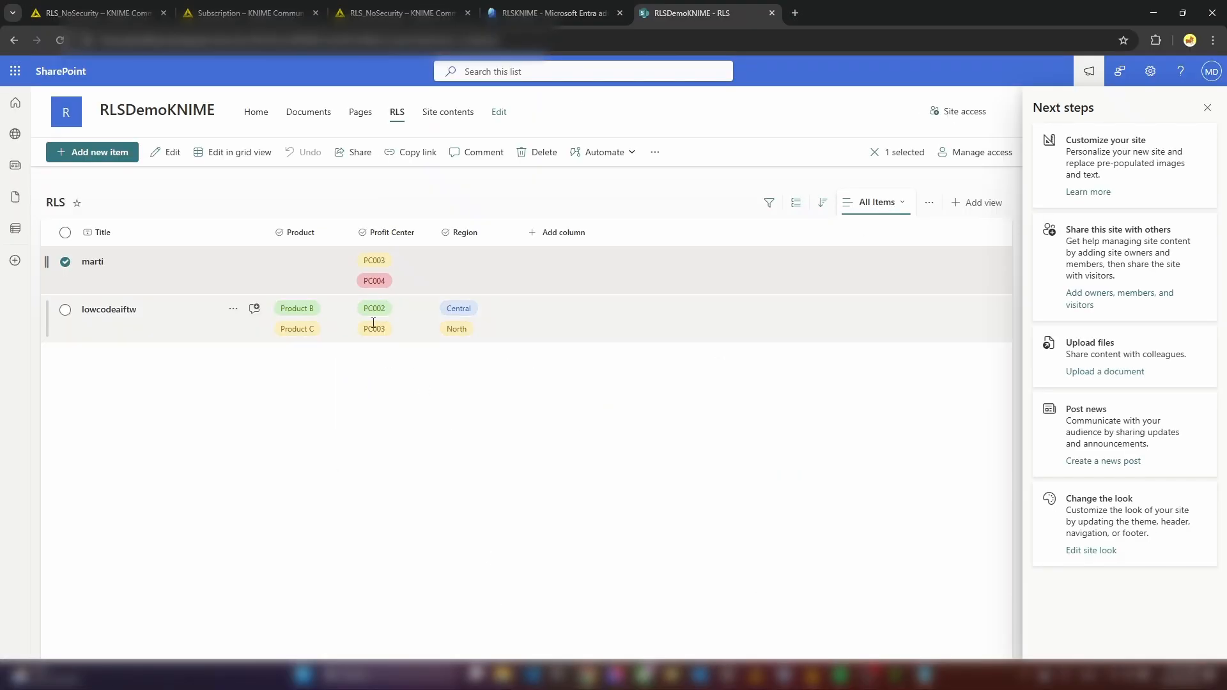
left_click(167, 152)
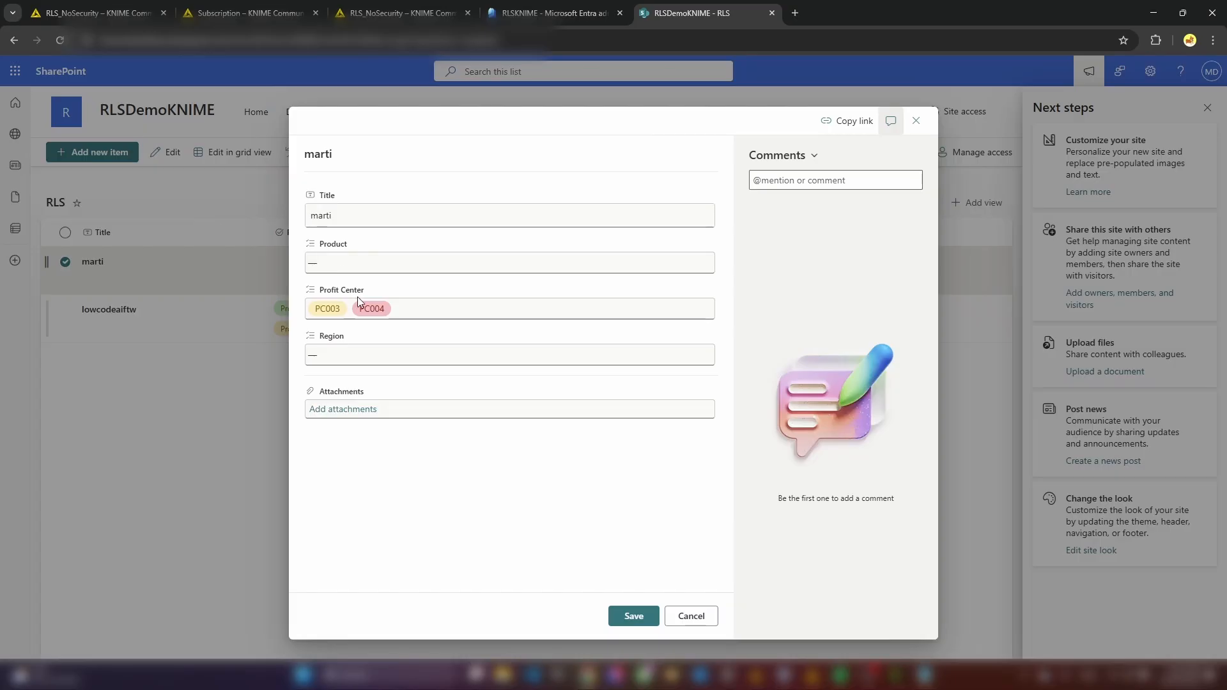
left_click(339, 312)
left_click(352, 313)
left_click(353, 312)
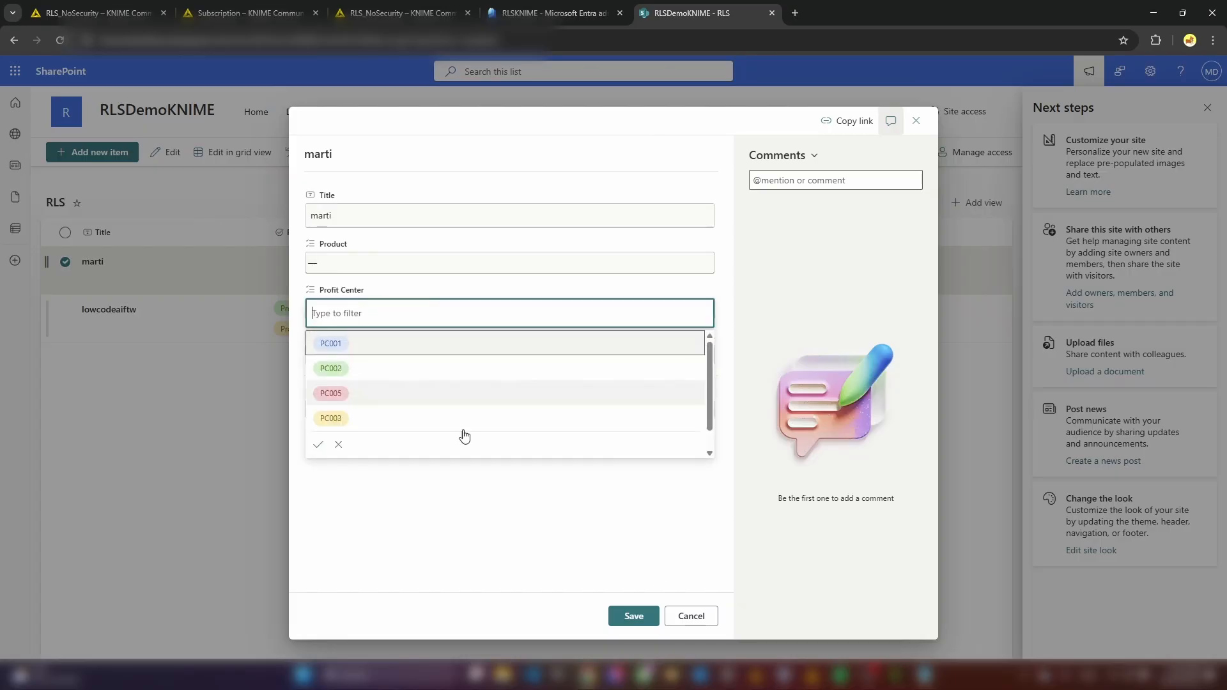
left_click(655, 623)
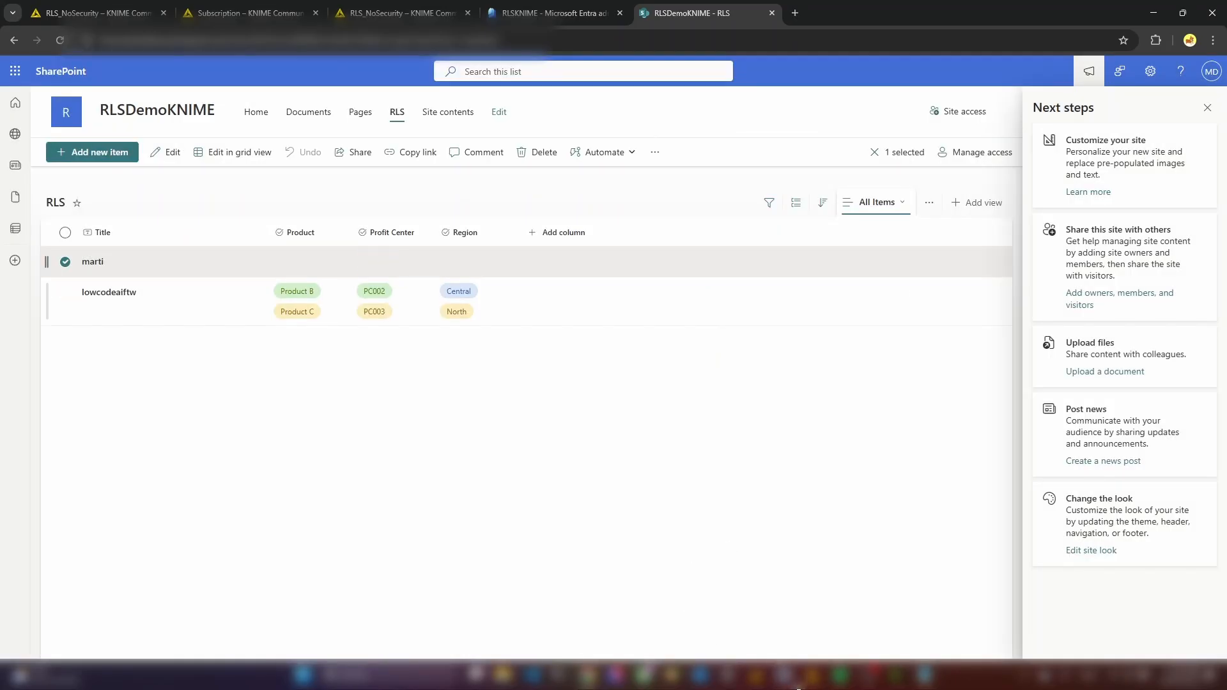
Rerun the Sales Dashboard component in KNIME Analytics Platform to inspect its profit center, product and region filters, and close the view.
mouse_move(816, 684)
left_click(812, 630)
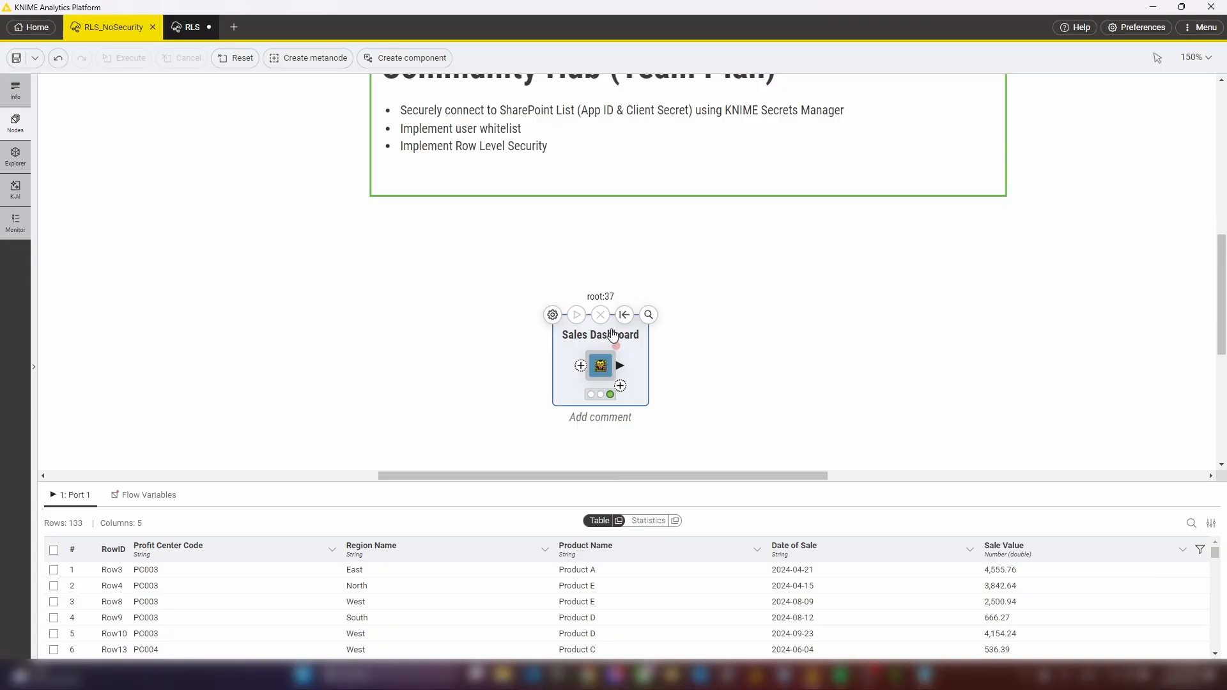
left_click(635, 332)
left_click(648, 314)
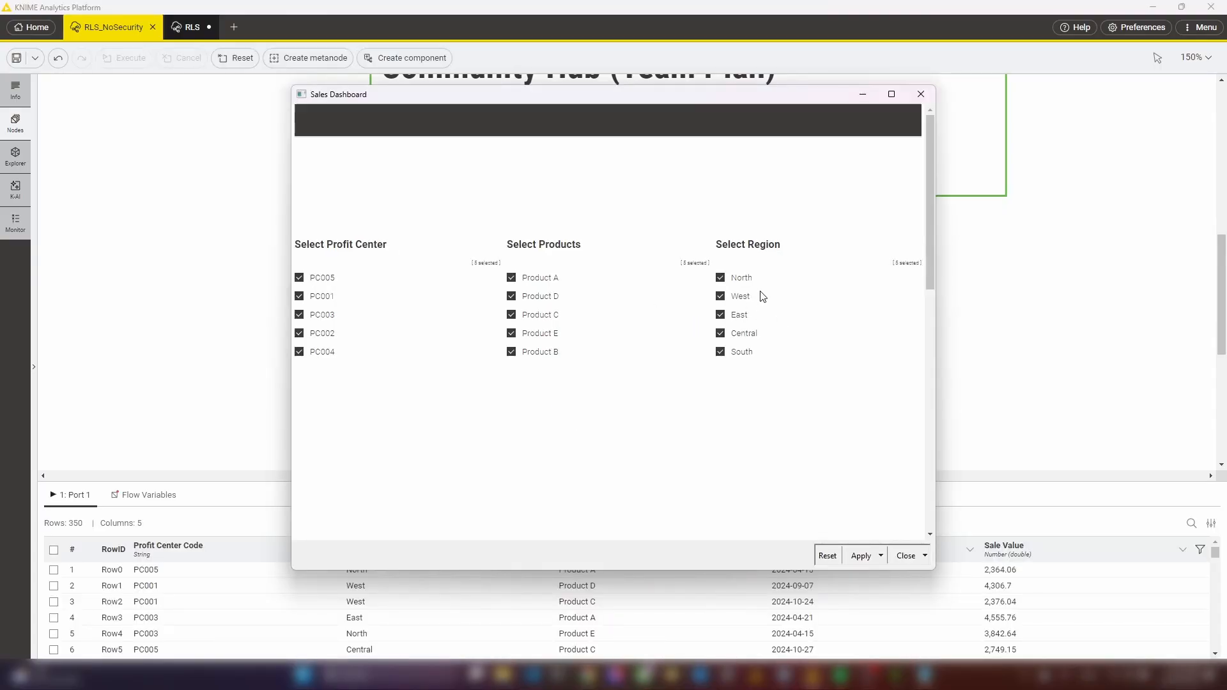
left_click(921, 94)
Reset the whole RLS_NoSecurity workflow and save it, overwriting the existing copy on the Hub.
left_click(773, 298)
left_click(261, 58)
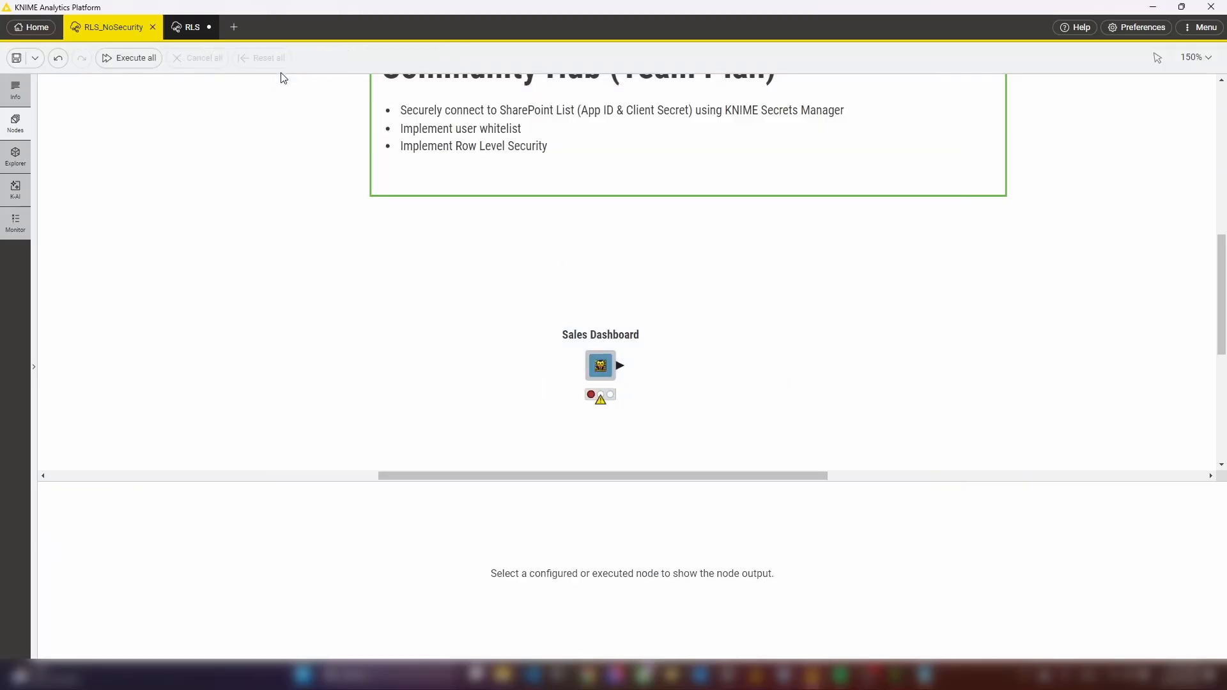
left_click(17, 57)
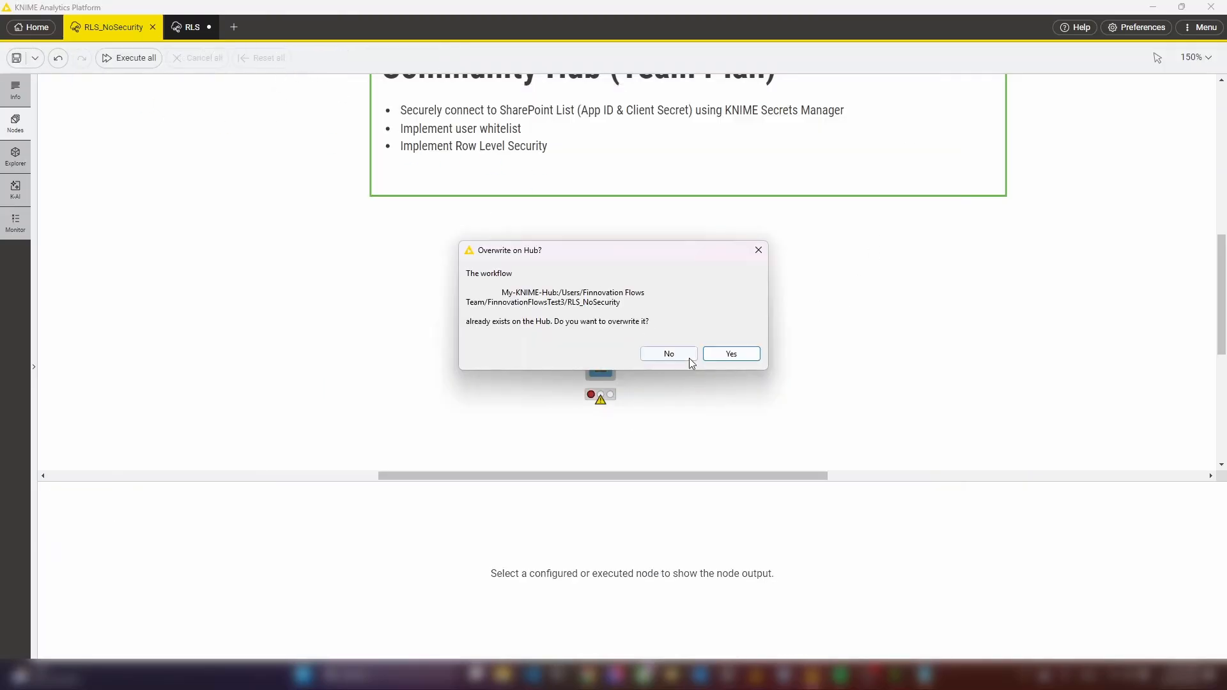
left_click(731, 354)
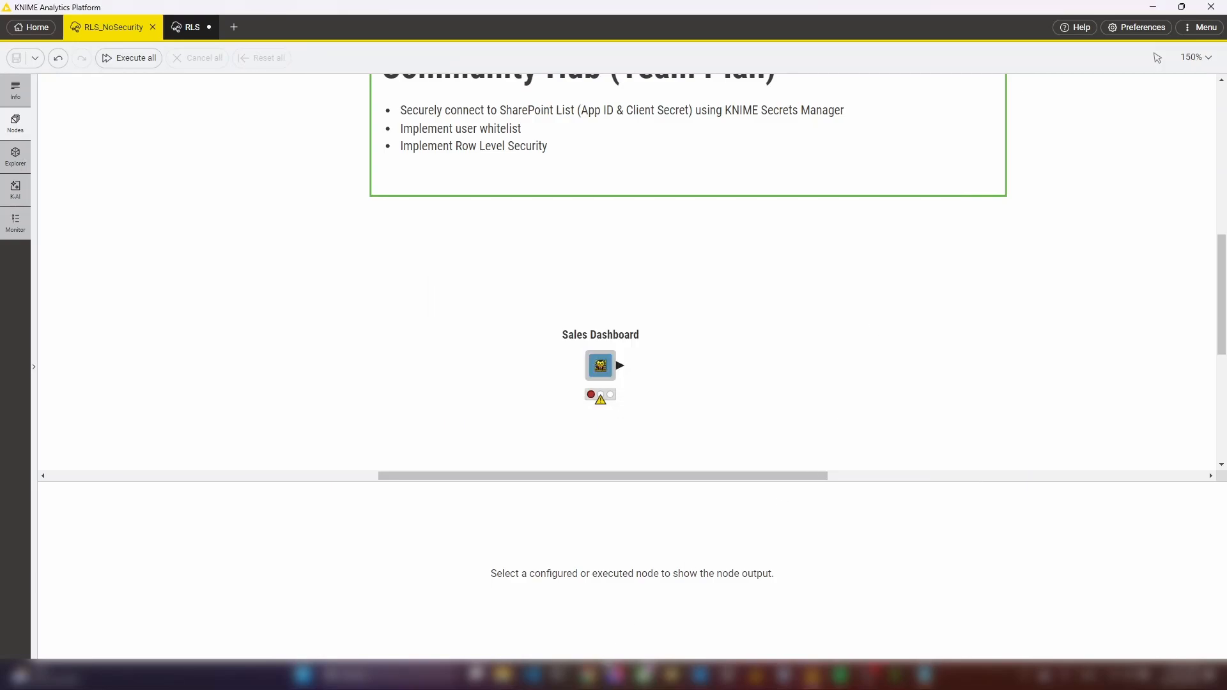
Switch to the RLS_NoSecurity workflow page on KNIME Hub in Chrome and create a version named RLSv3.
mouse_move(589, 674)
left_click(521, 606)
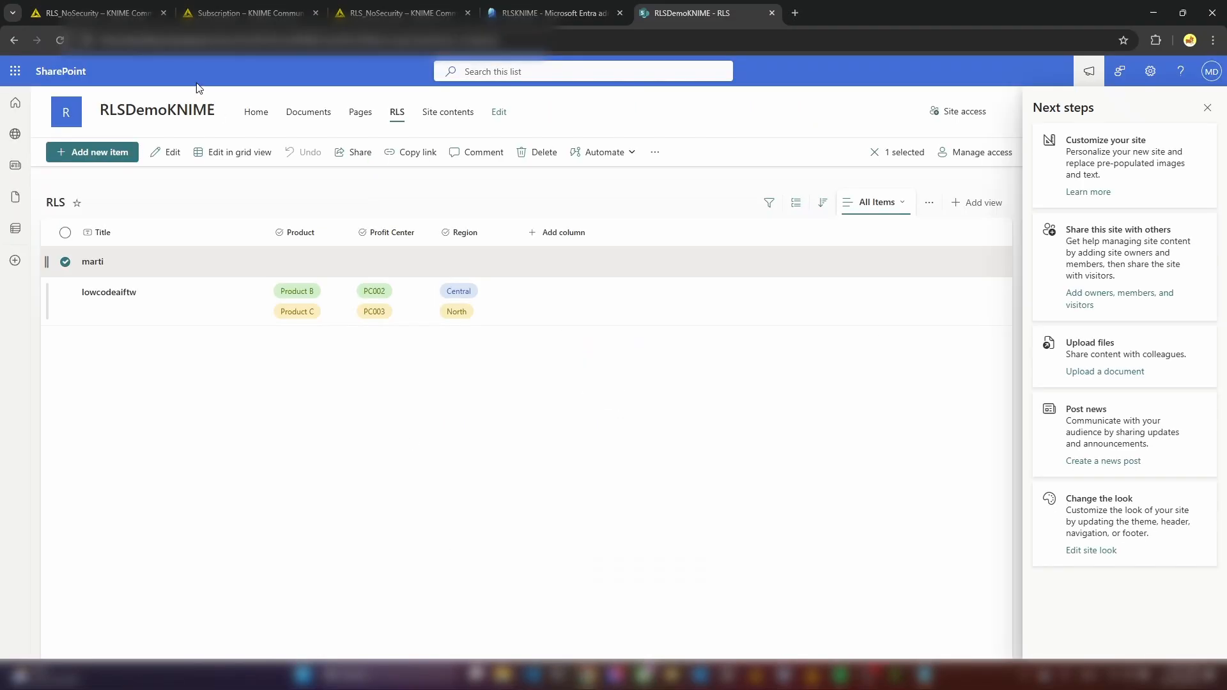
left_click(96, 12)
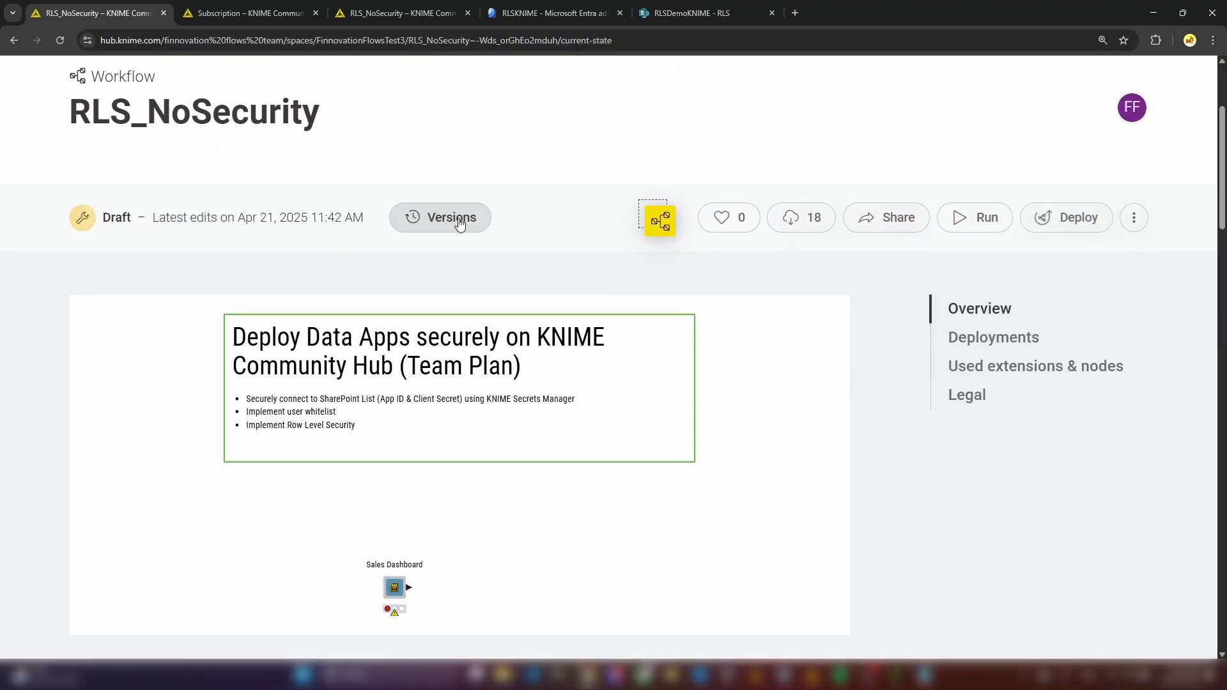
left_click(440, 218)
left_click(1044, 179)
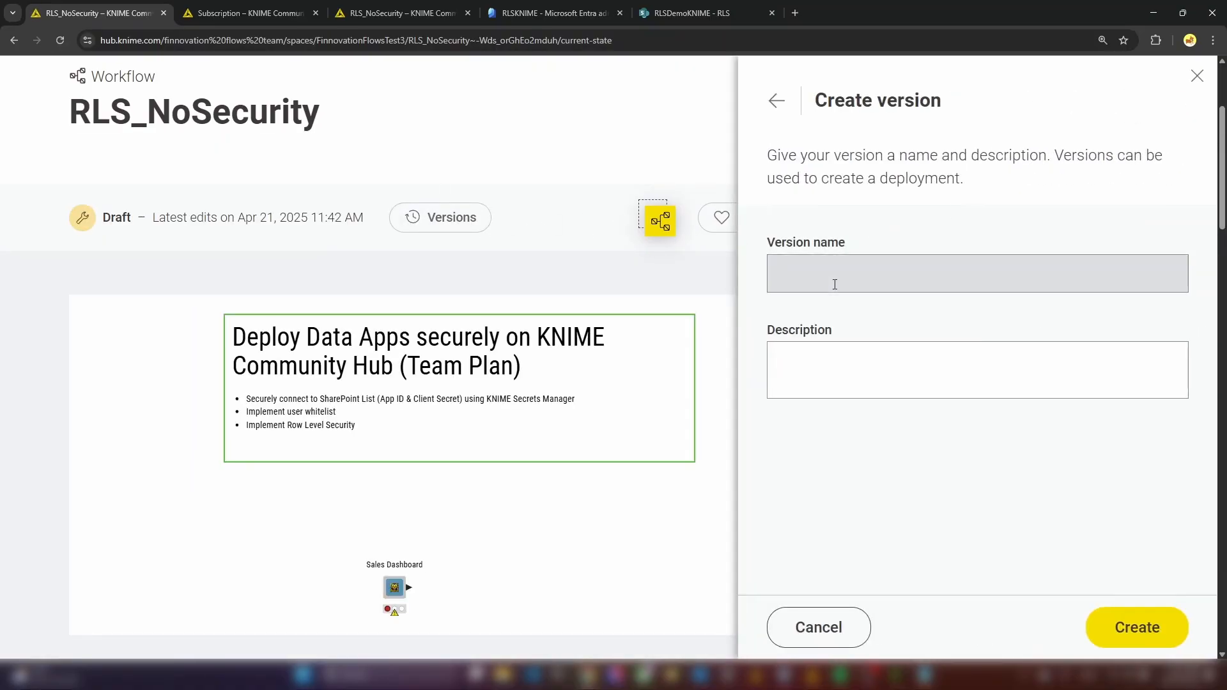
left_click(832, 282)
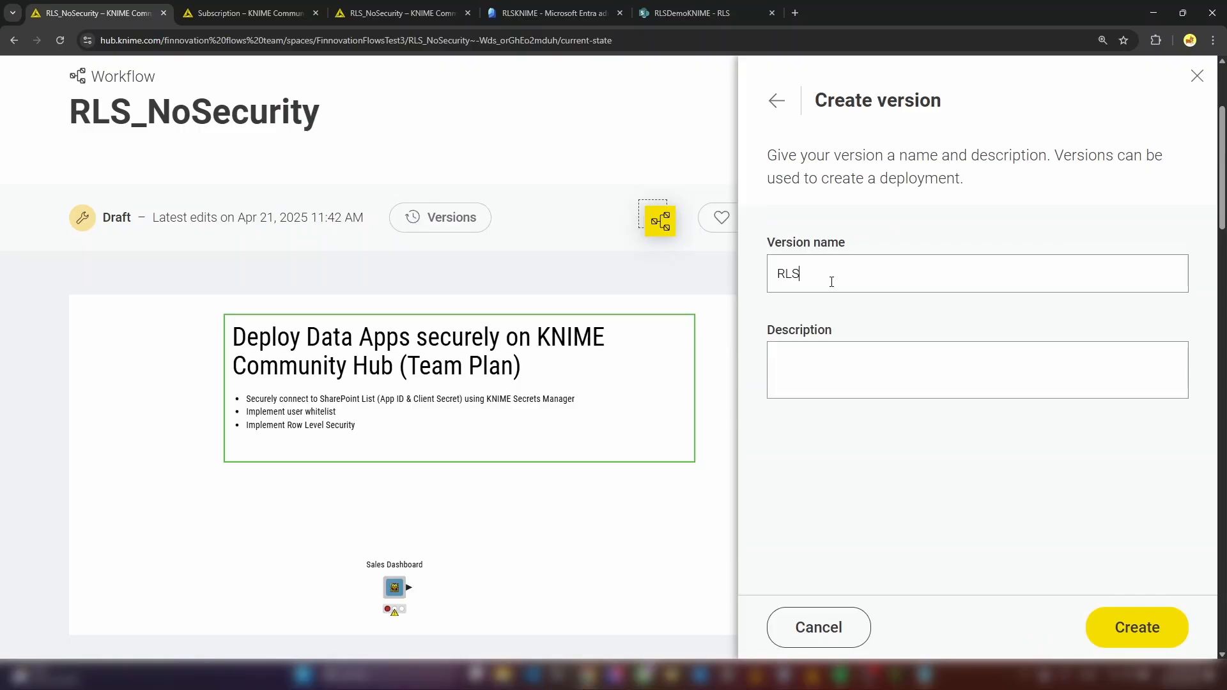
left_click(1131, 627)
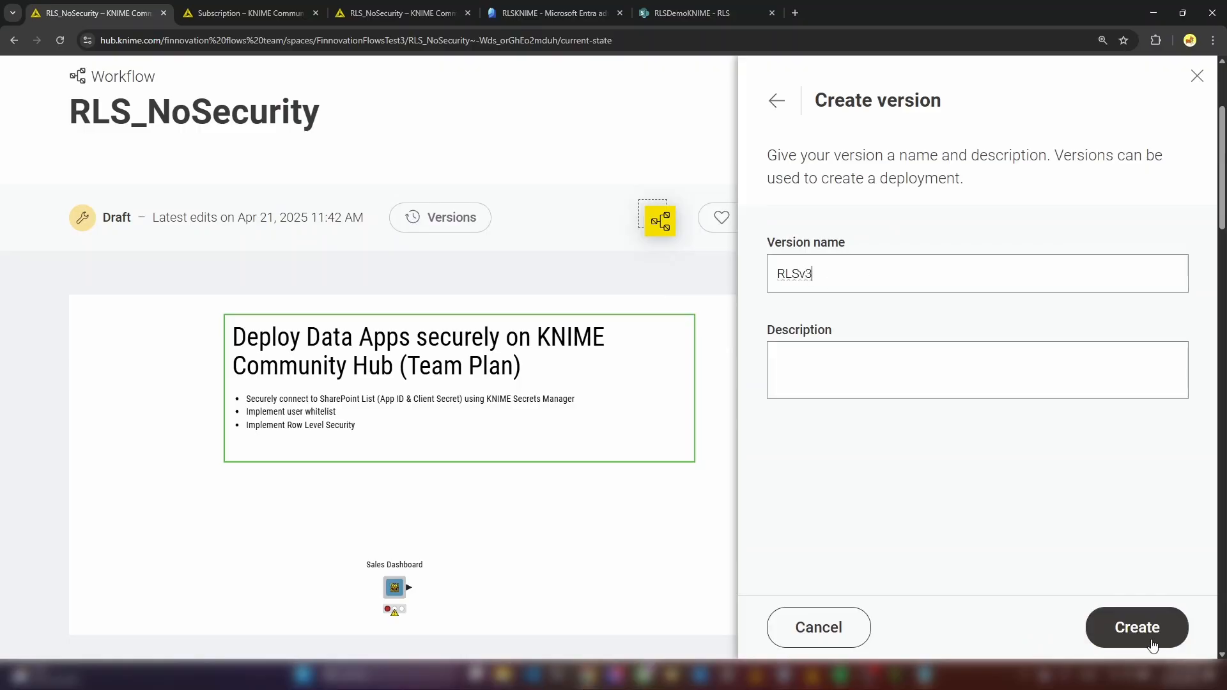
left_click(1196, 76)
Edit the RLS_NoSecurity data app deployment to use version RLSv3 and save the changes.
scroll(771, 473, "down", 7)
left_click(835, 359)
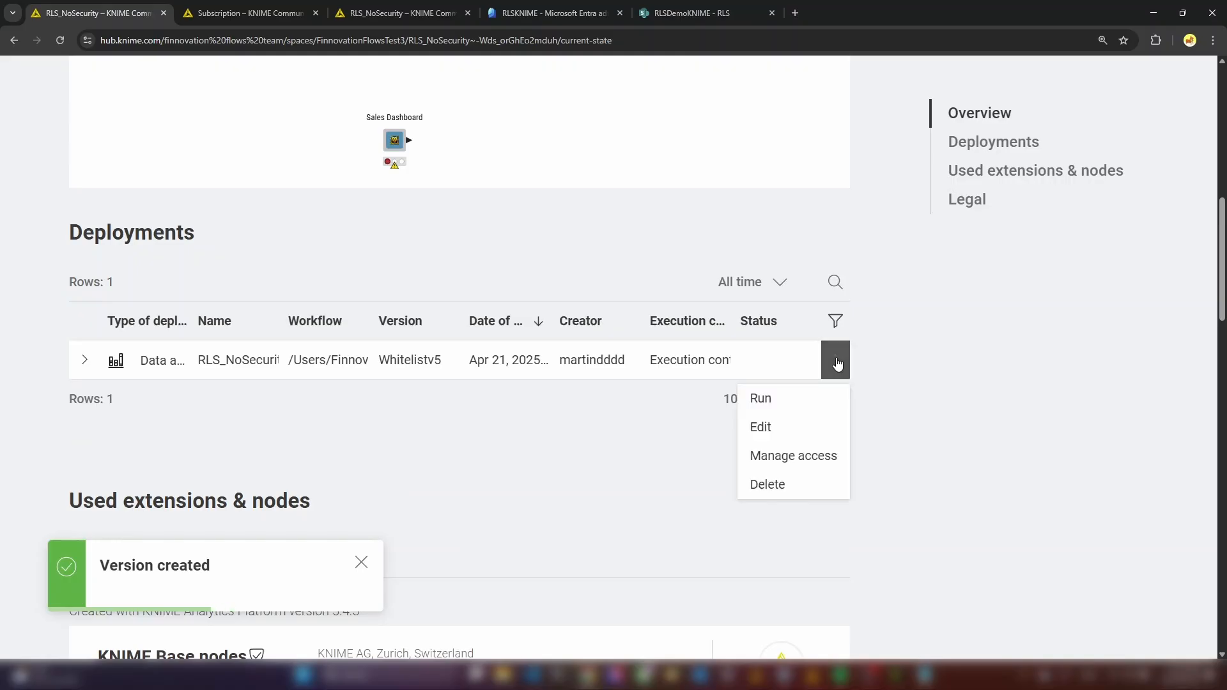
left_click(814, 434)
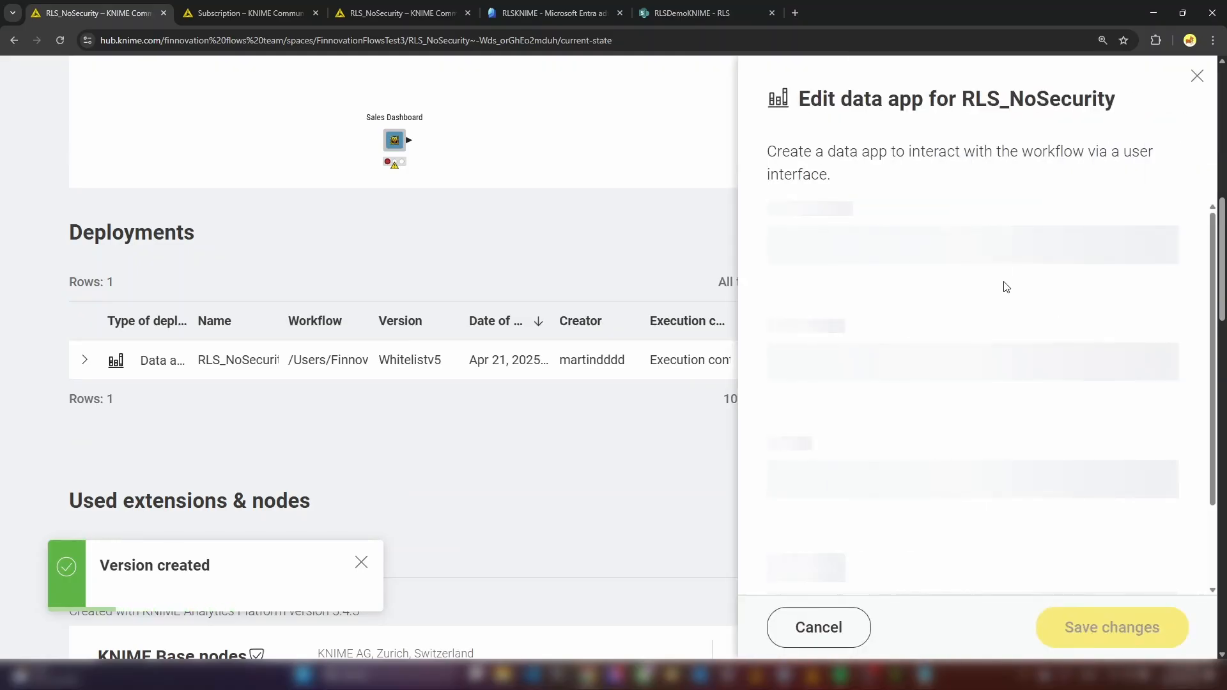
left_click(967, 327)
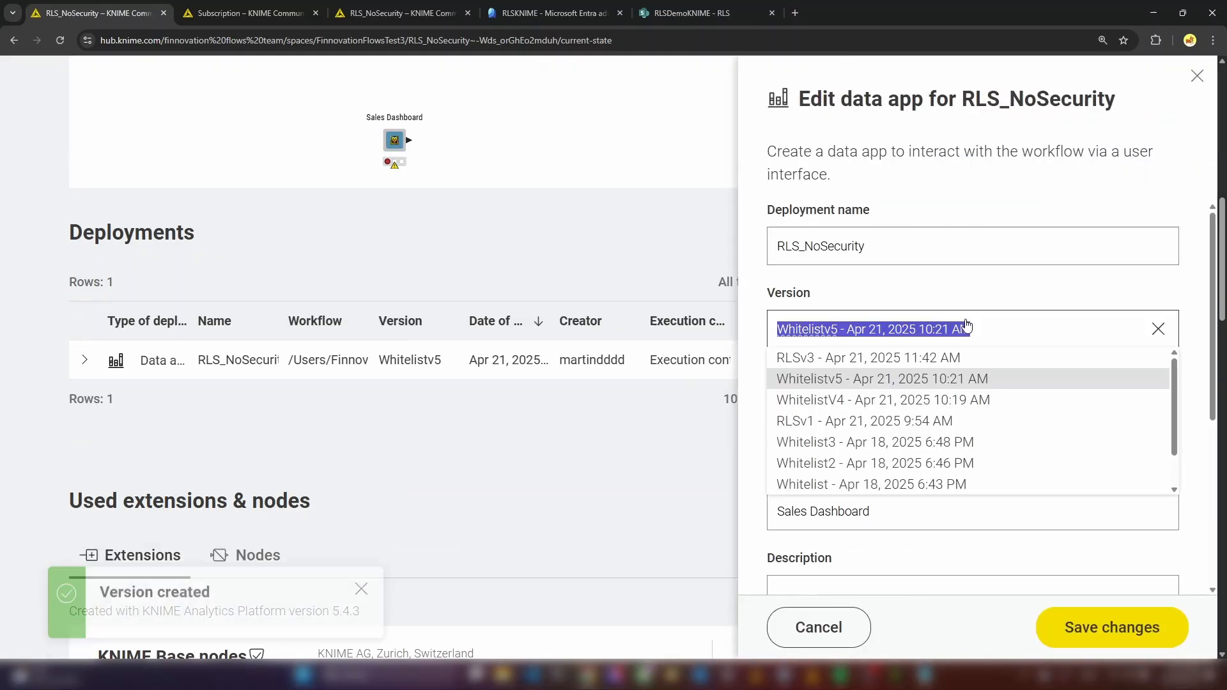
left_click(951, 358)
left_click(1110, 627)
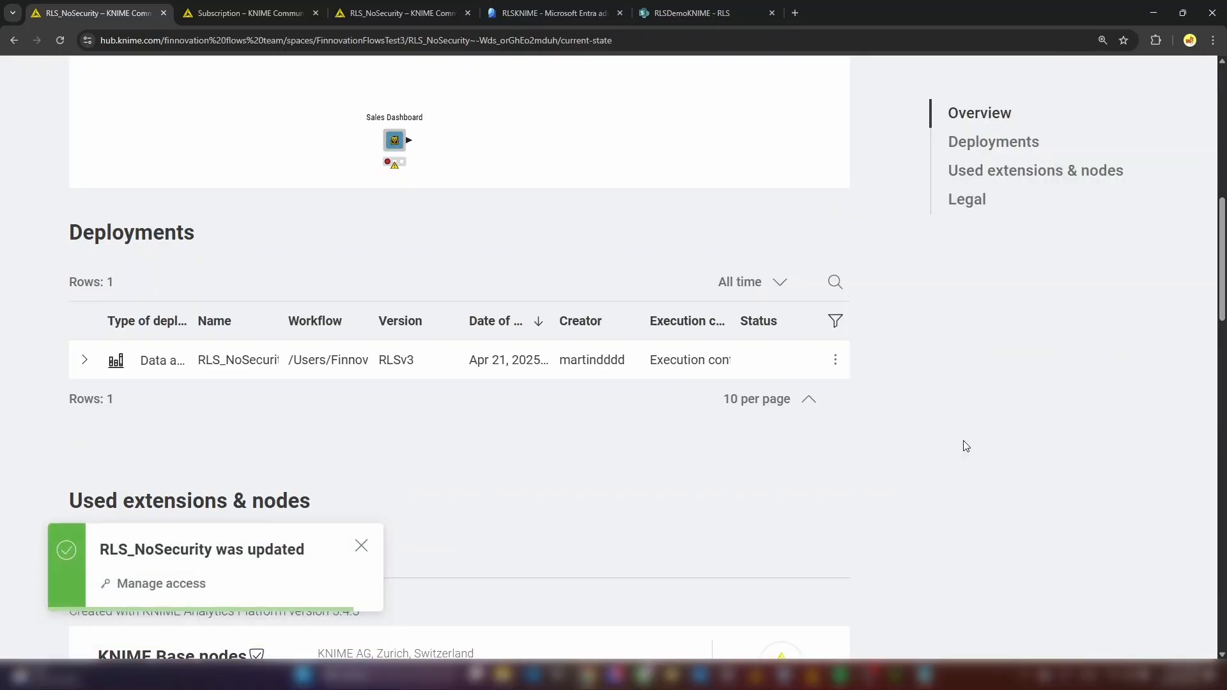
Review the SharePoint RLS list, switch to the incognito KNIME Data Apps Portal, reload it and run the RLS_NoSecurity data app.
left_click(677, 10)
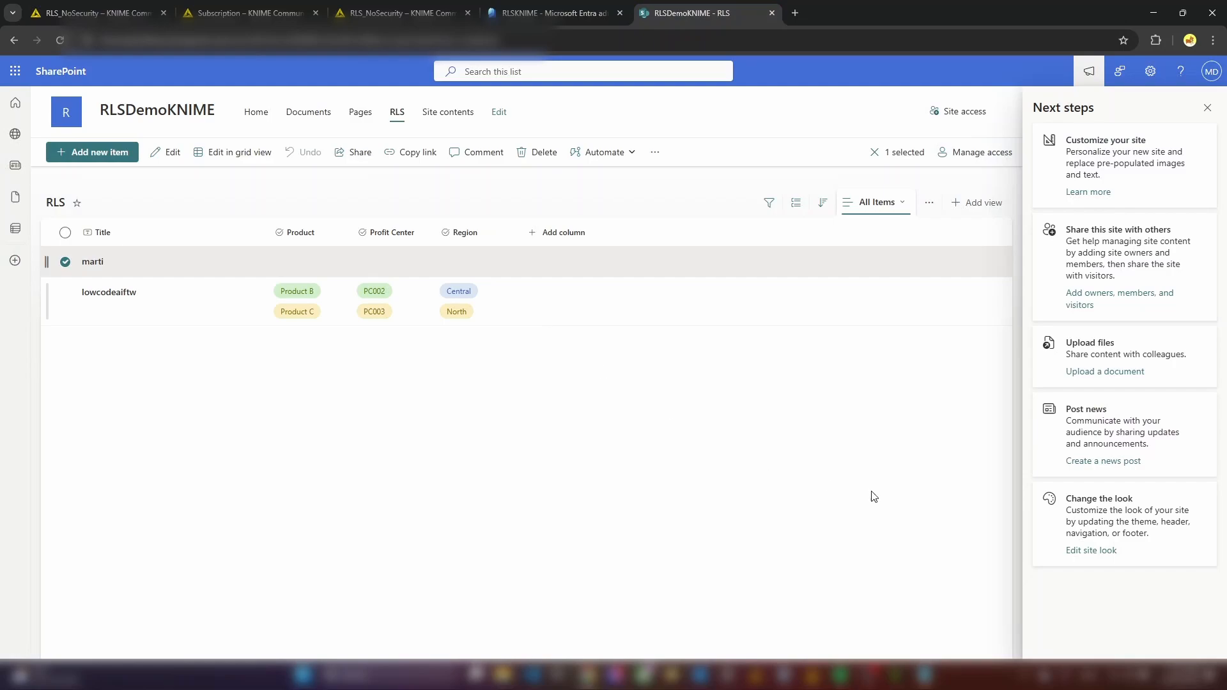
mouse_move(572, 677)
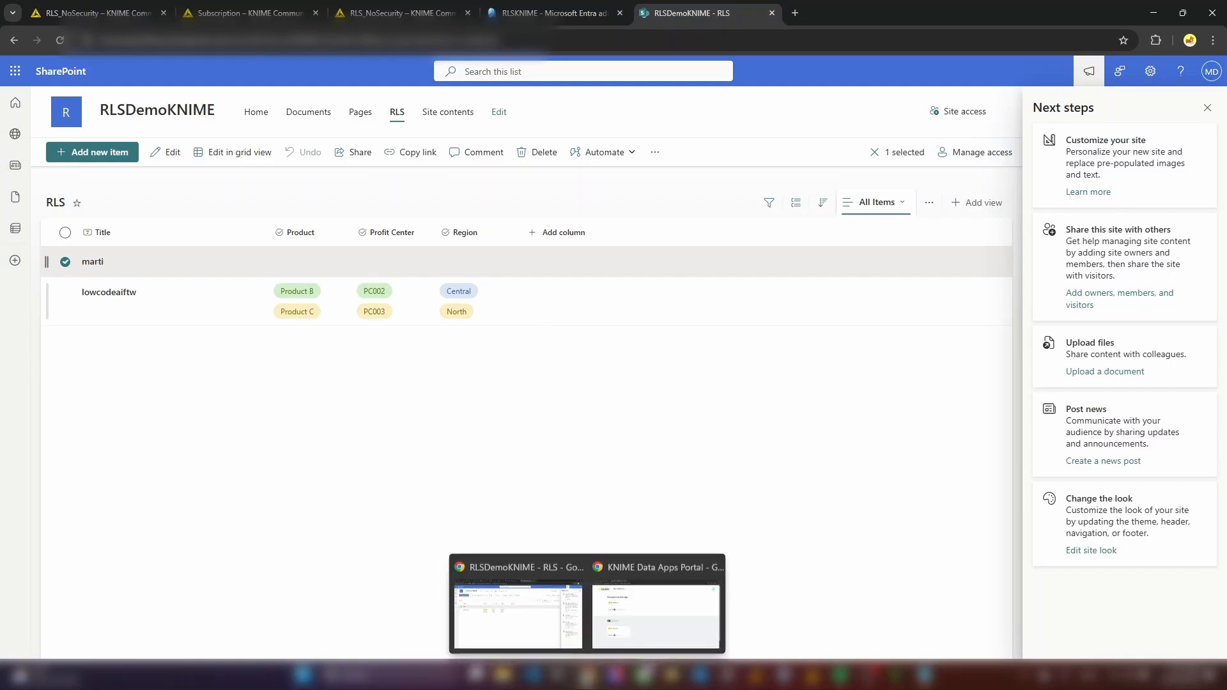
left_click(689, 585)
left_click(60, 40)
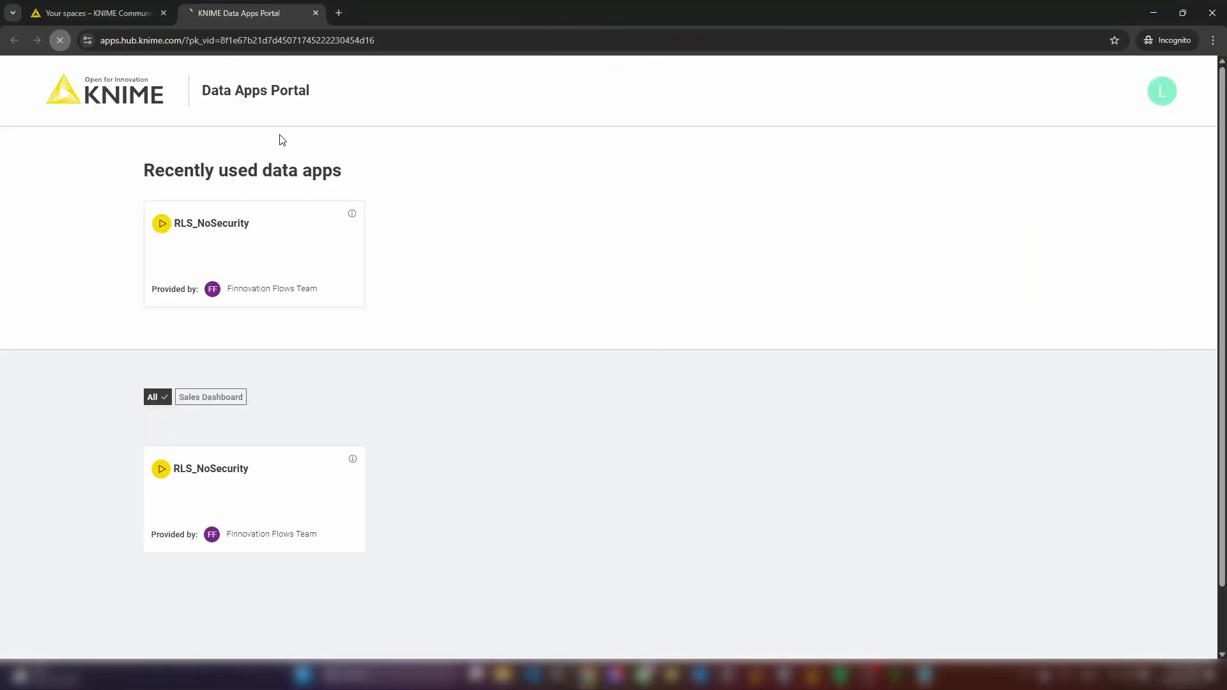
left_click(291, 262)
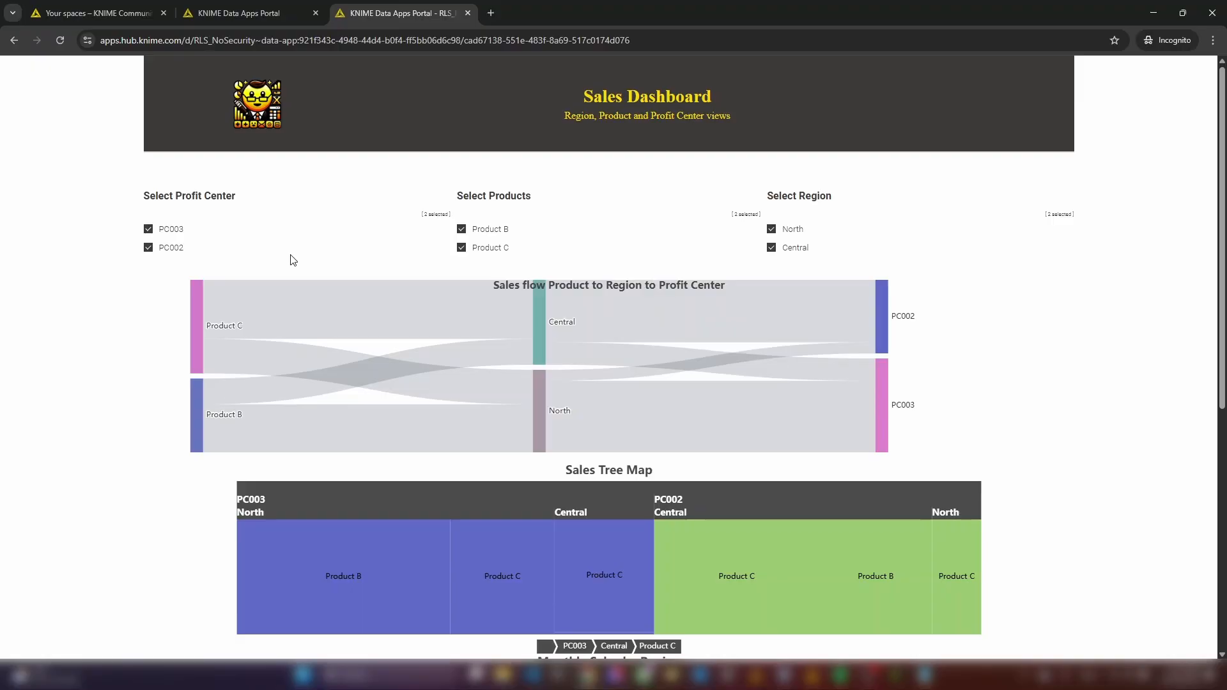
Test the deployed dashboard's filters by deselecting PC002 and Product B, and close the data app.
left_click(149, 248)
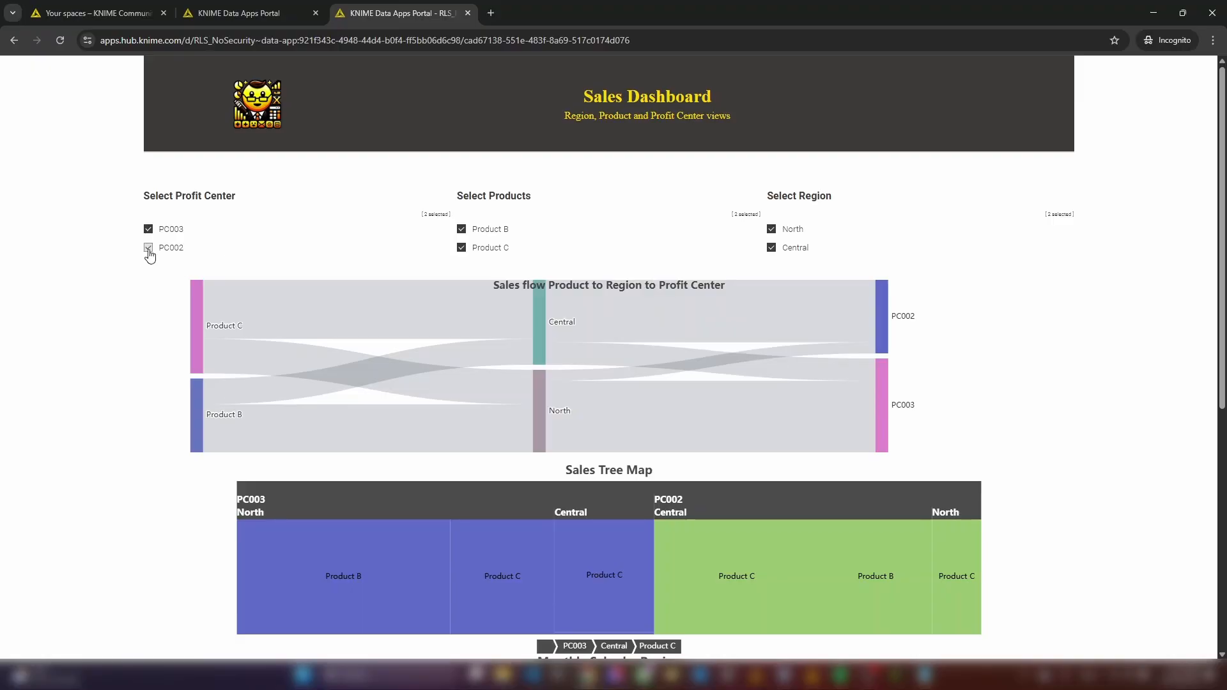
left_click(463, 229)
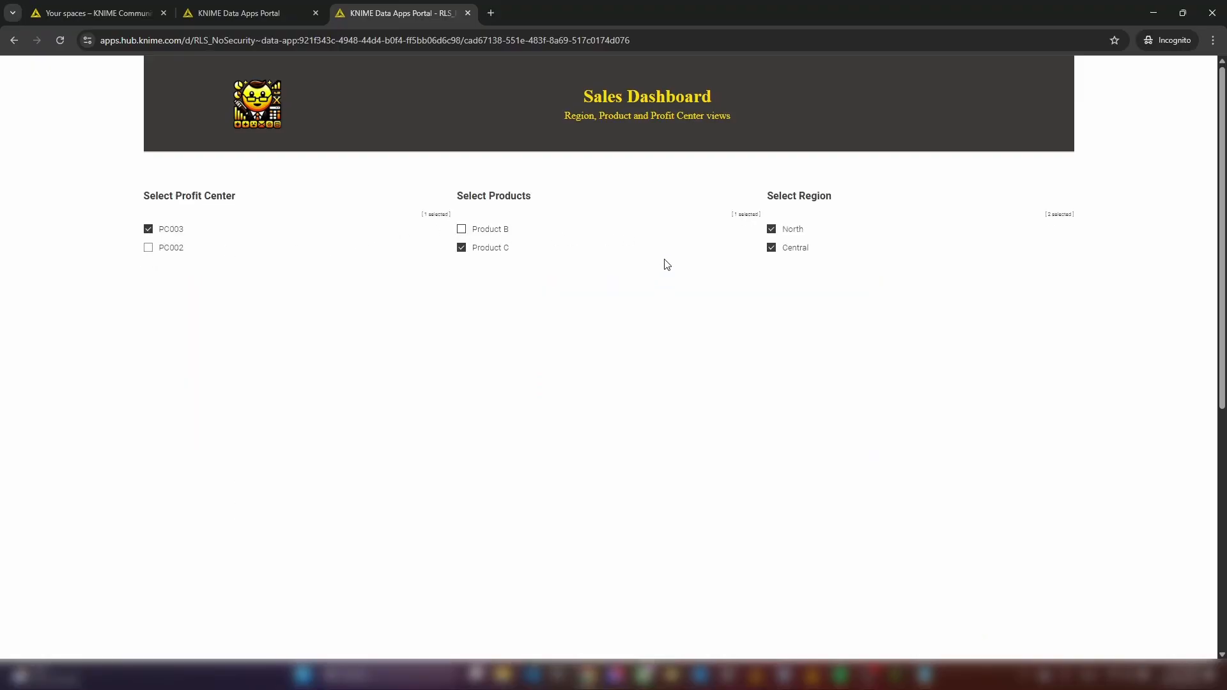
left_click(468, 14)
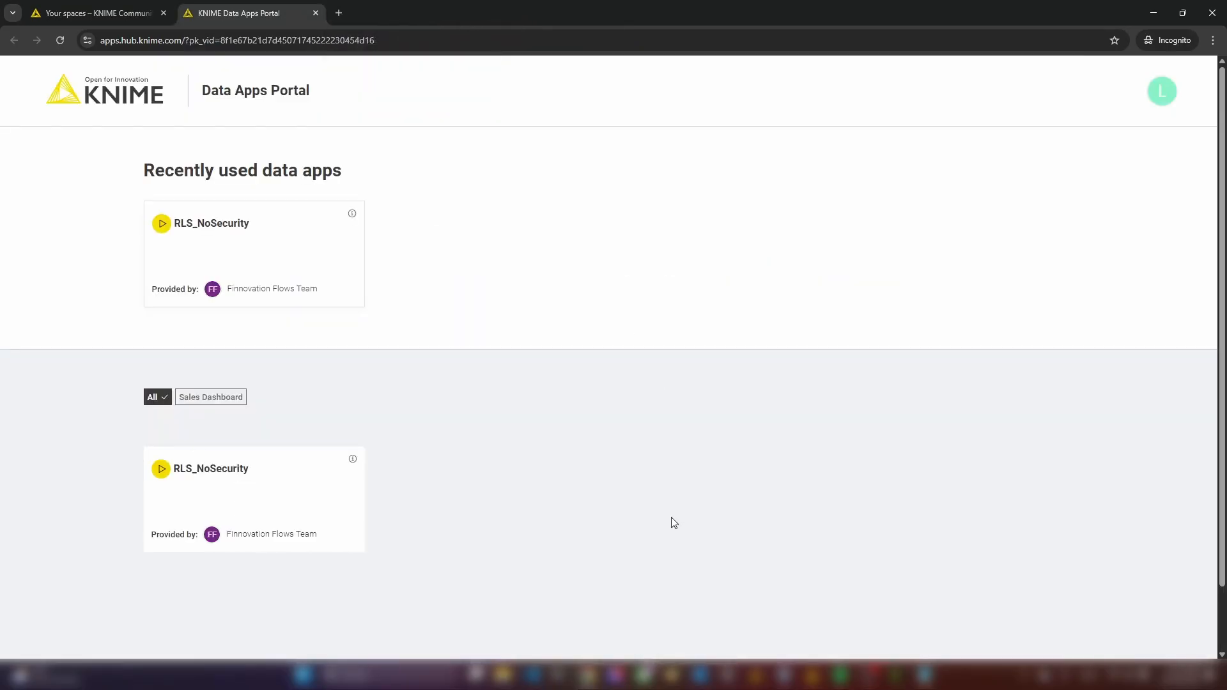
Switch to the SharePoint RLS list in the other Chrome window and delete the second user's item.
mouse_move(586, 674)
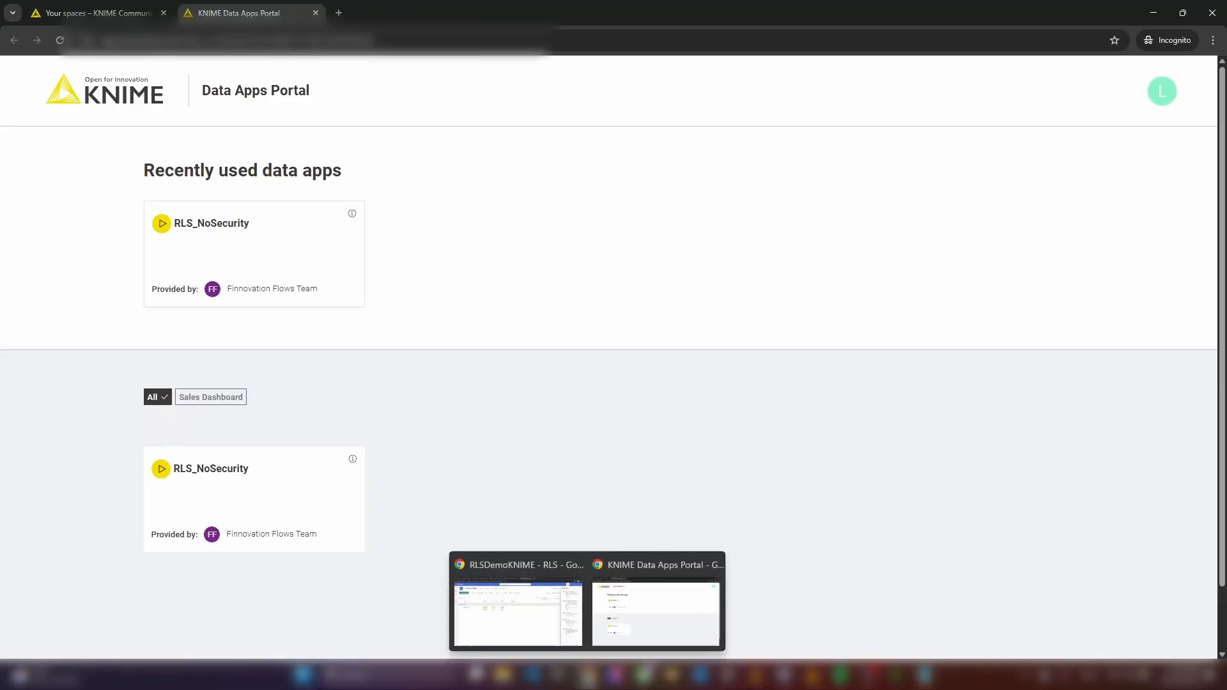
left_click(511, 602)
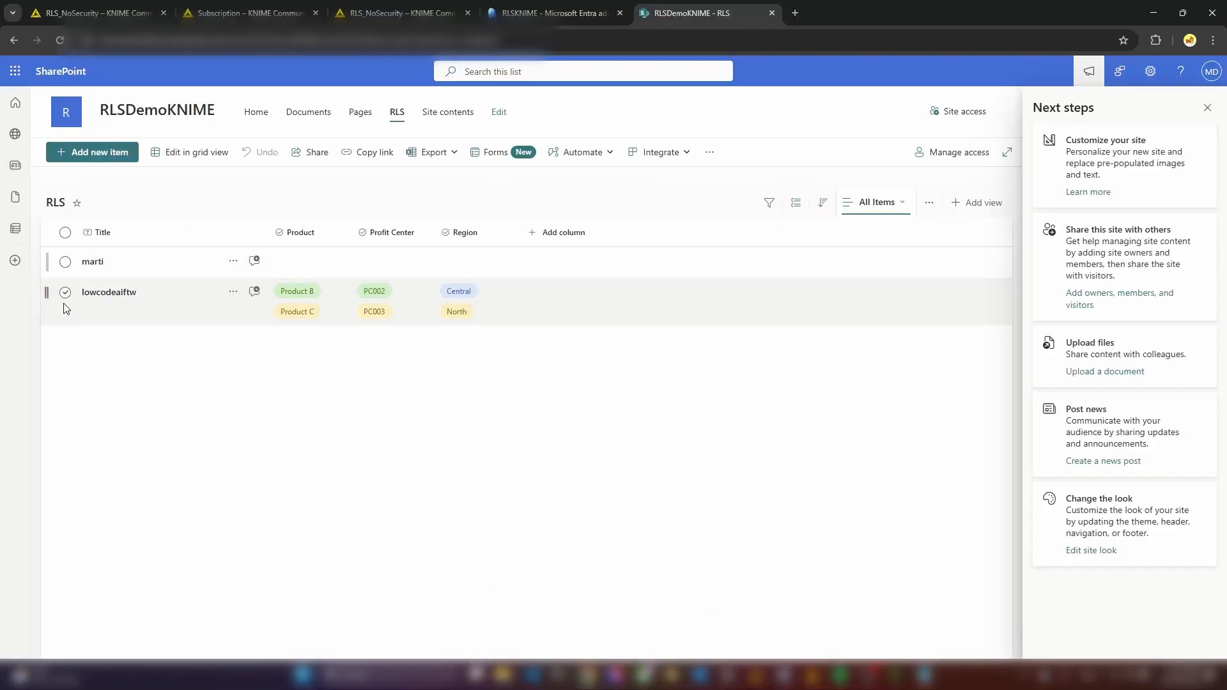
left_click(63, 302)
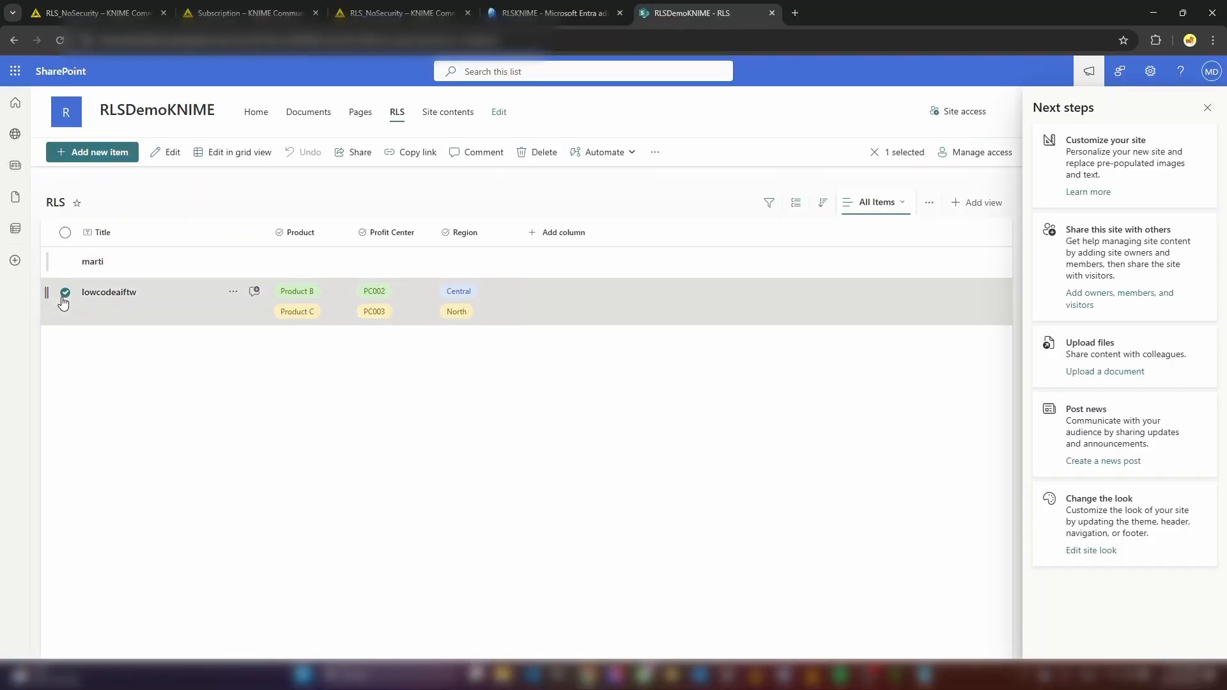
left_click(544, 152)
left_click(605, 395)
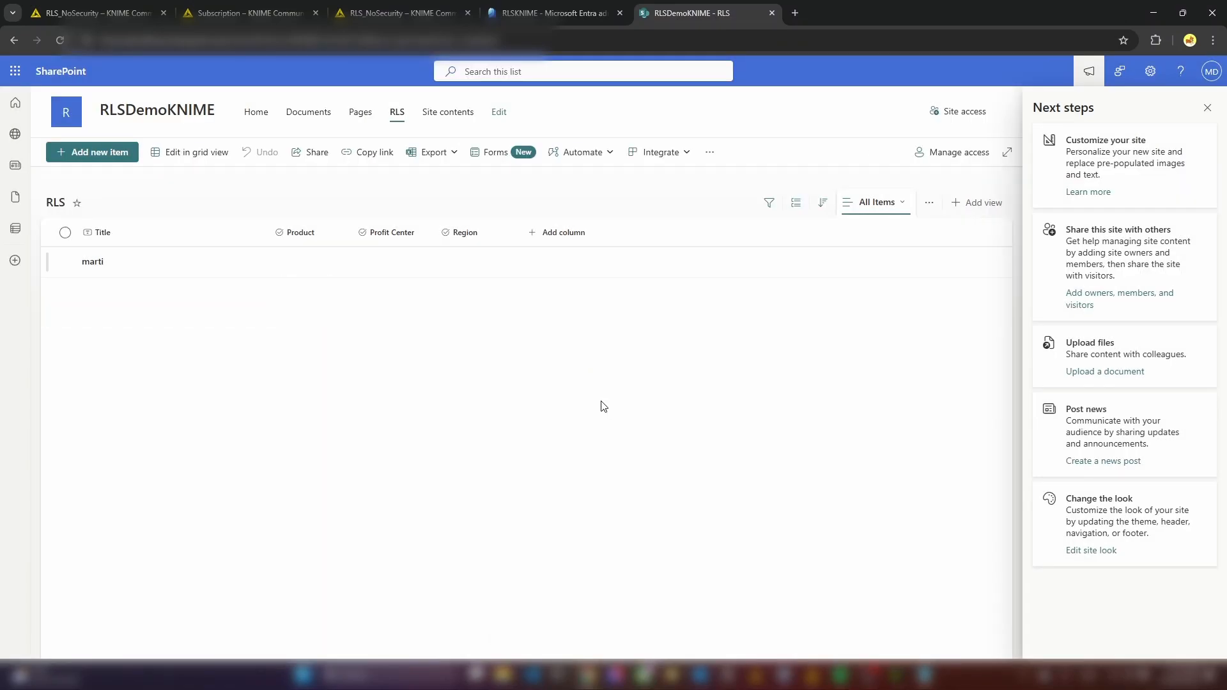
Return to the incognito Data Apps Portal window and run the RLS_NoSecurity data app again as the removed user.
mouse_move(593, 681)
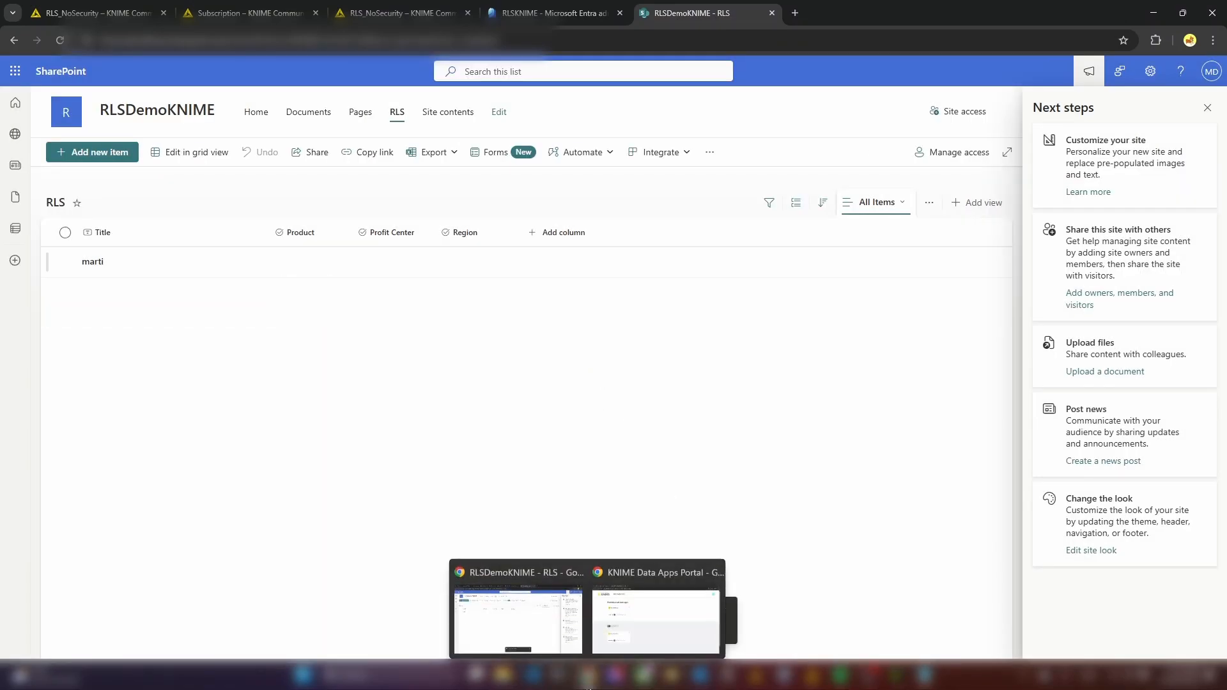
left_click(650, 615)
left_click(267, 243)
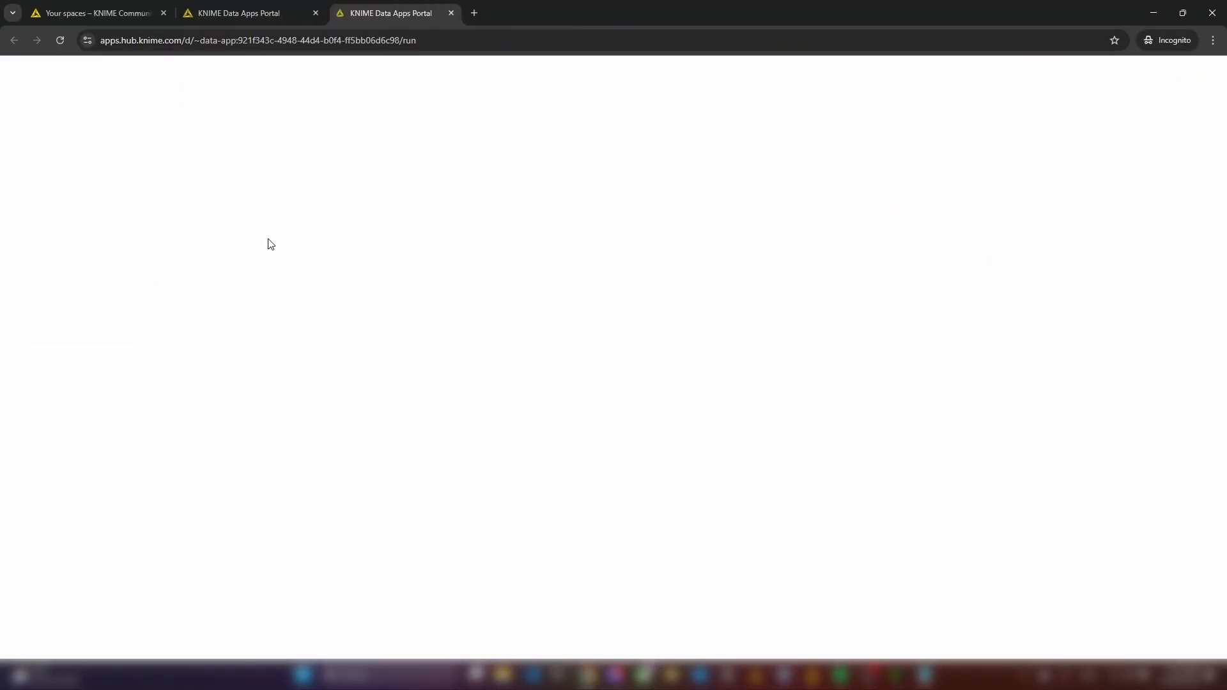